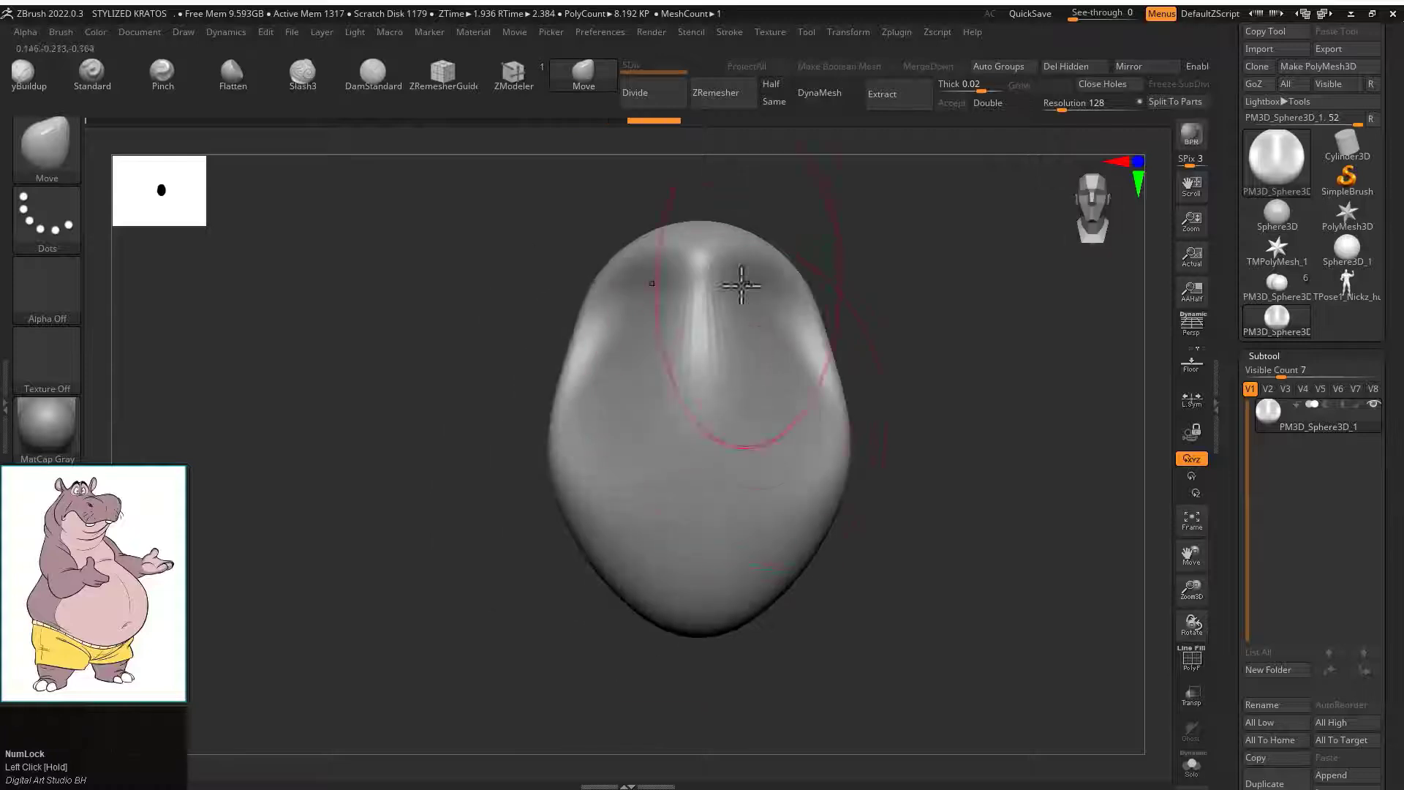
Append a sphere to the head mesh, position it in front as the muzzle and turn on symmetry.
scroll(1295, 366, "down", 1)
left_click(1327, 647)
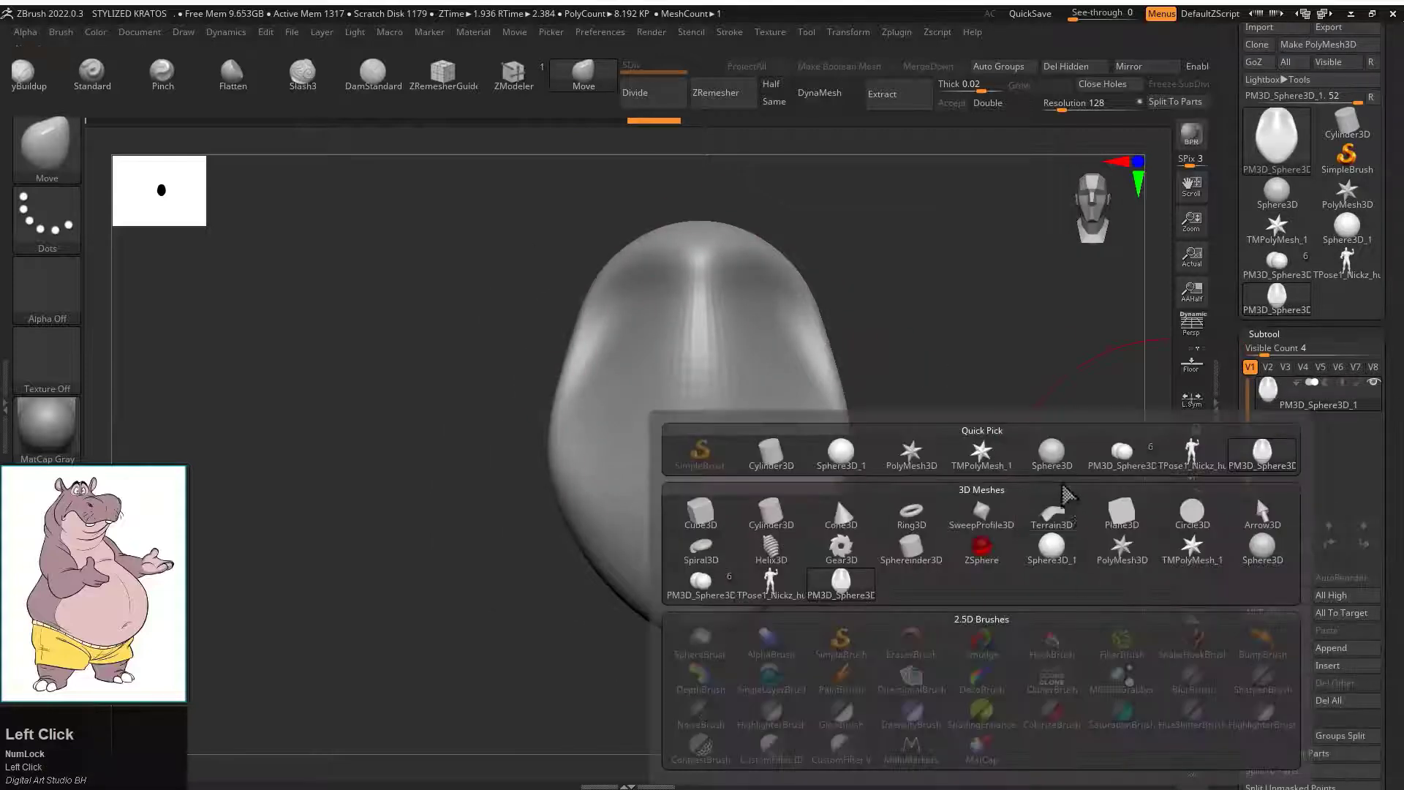
left_click(790, 454)
key("w")
left_click_drag(644, 501, 651, 381)
key("q")
key("x")
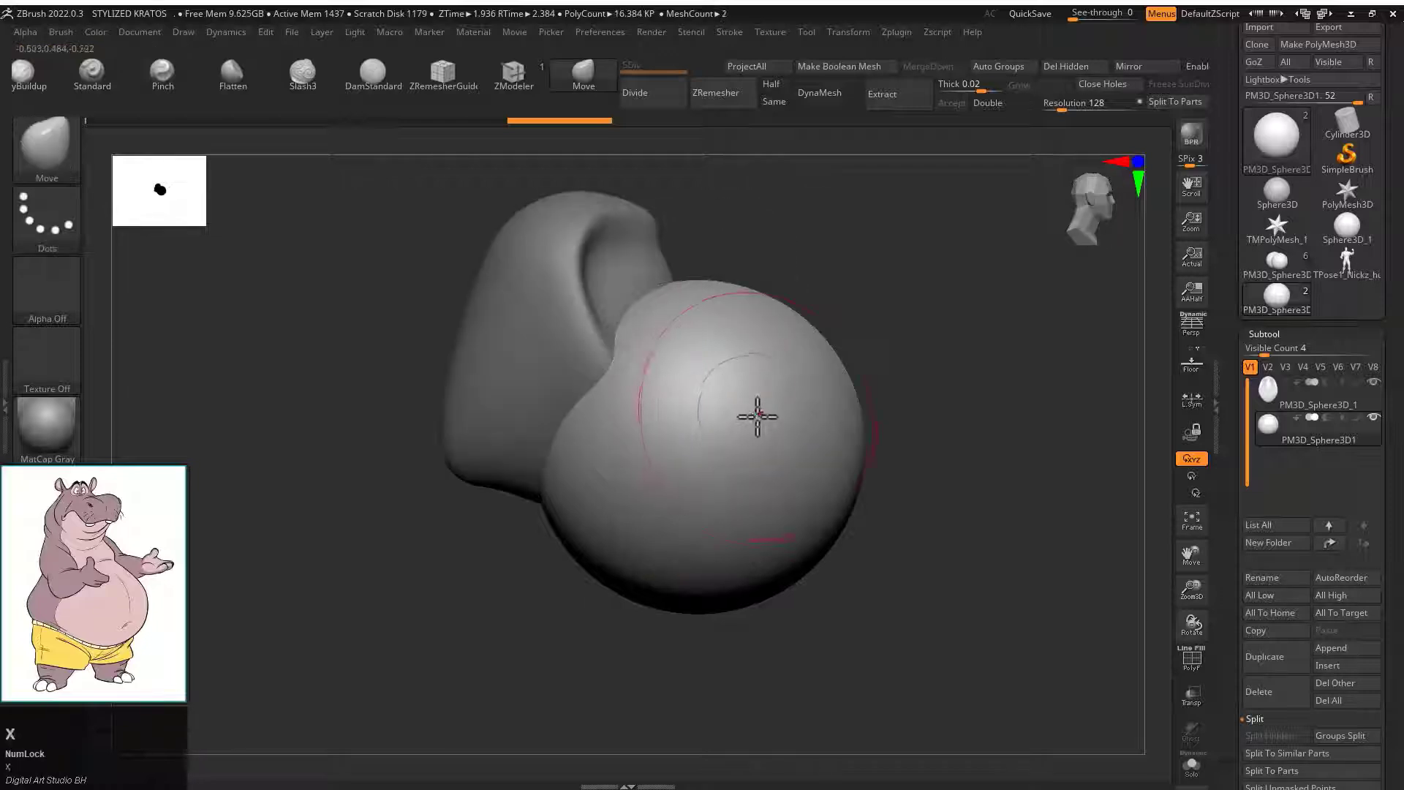
Shape the appended sphere into a wide hippo muzzle with the Move brush, raising its nose end and extending its back.
mouse_move(782, 476)
left_mouse_down()
mouse_move(792, 511)
mouse_move(661, 517)
mouse_move(696, 661)
left_mouse_up()
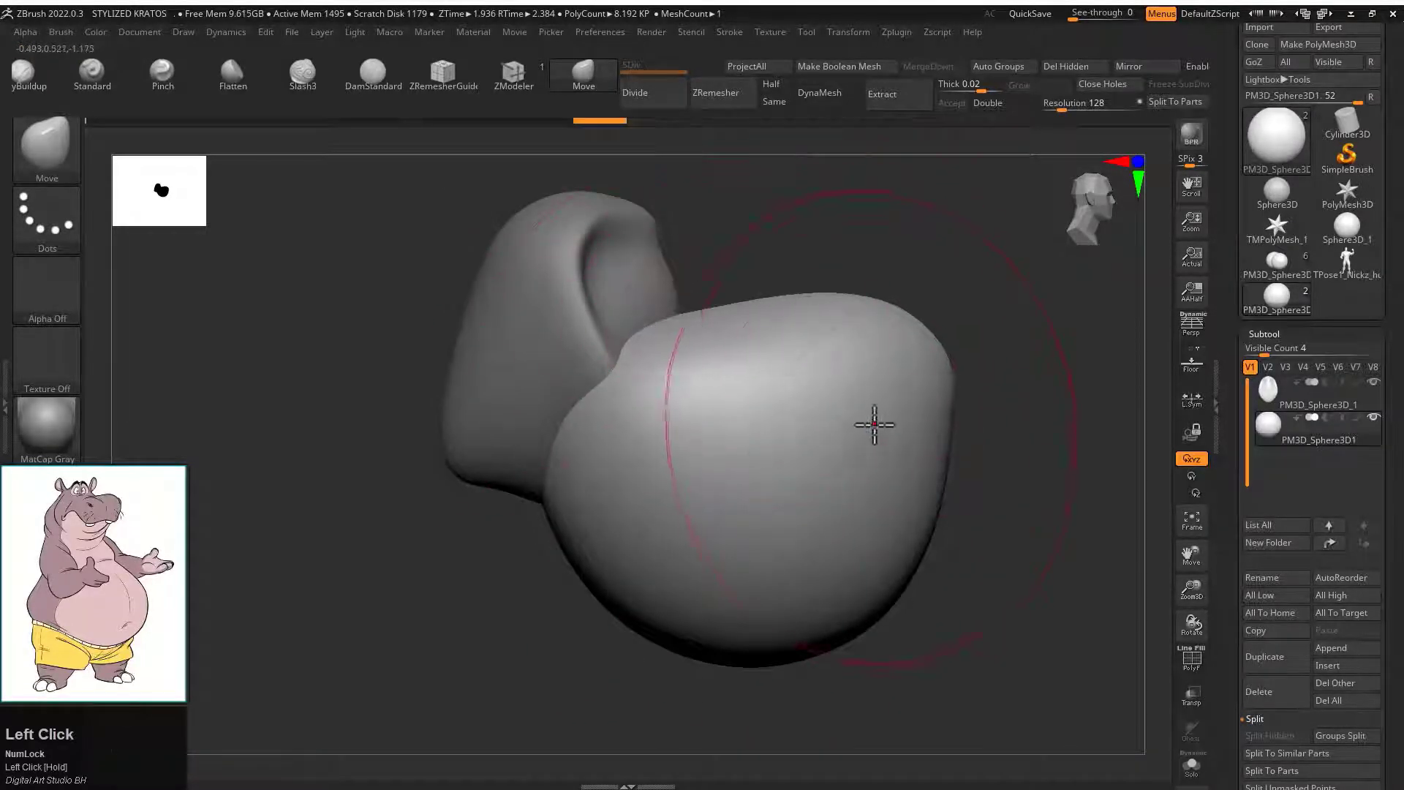
left_click_drag(965, 441, 978, 354)
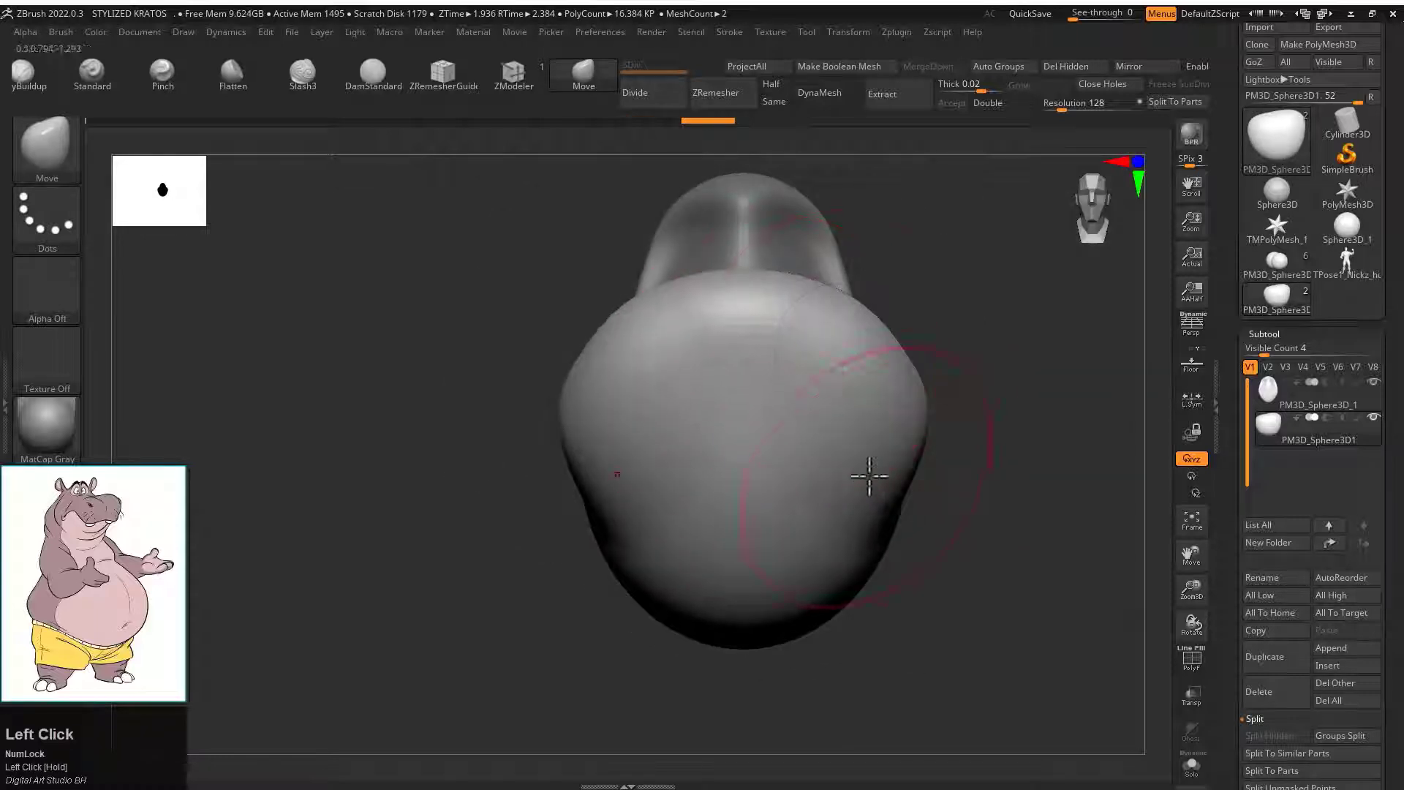
left_click_drag(892, 477, 663, 256)
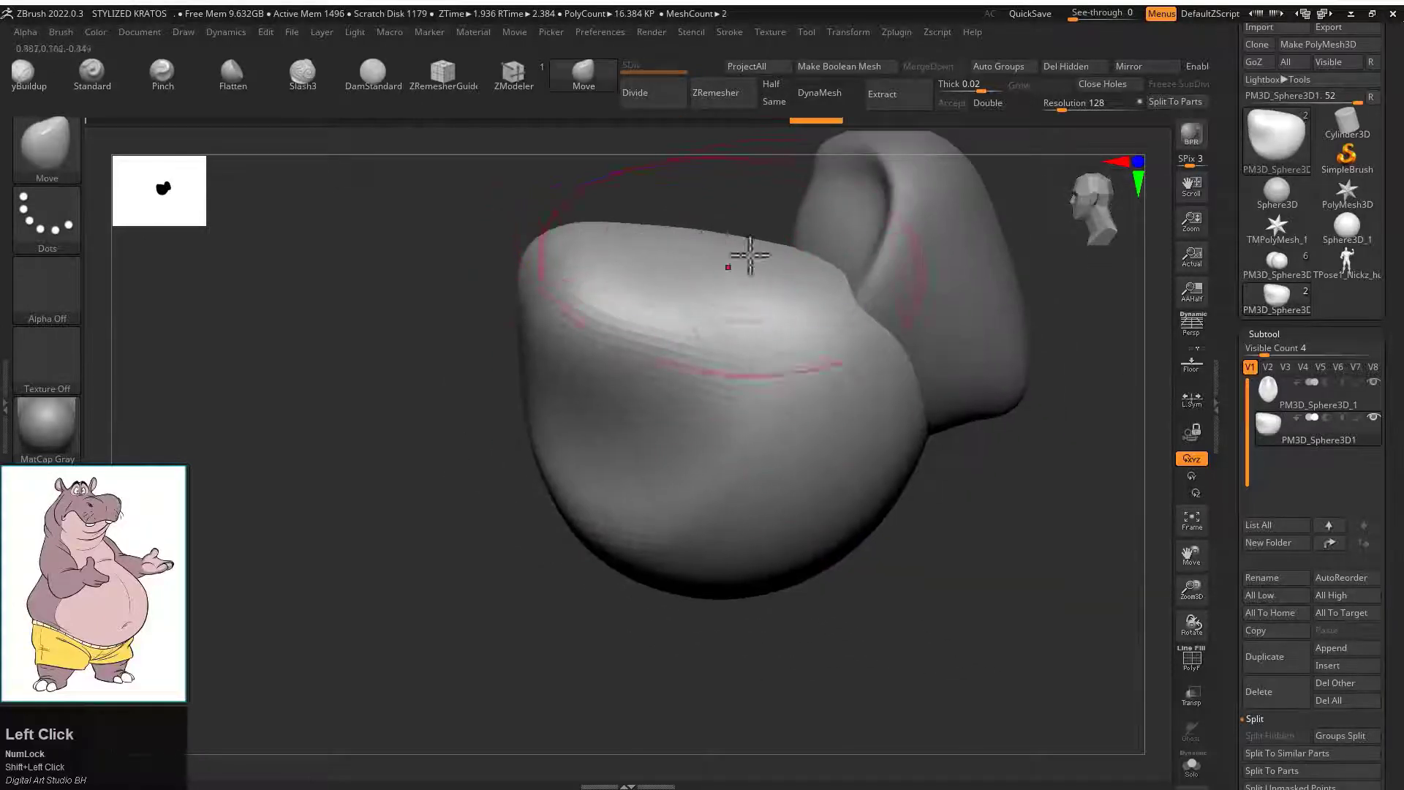
left_click_drag(814, 257, 754, 274)
mouse_move(901, 374)
left_mouse_down()
mouse_move(884, 470)
mouse_move(853, 458)
mouse_move(1044, 449)
mouse_move(769, 504)
mouse_move(950, 542)
left_mouse_up()
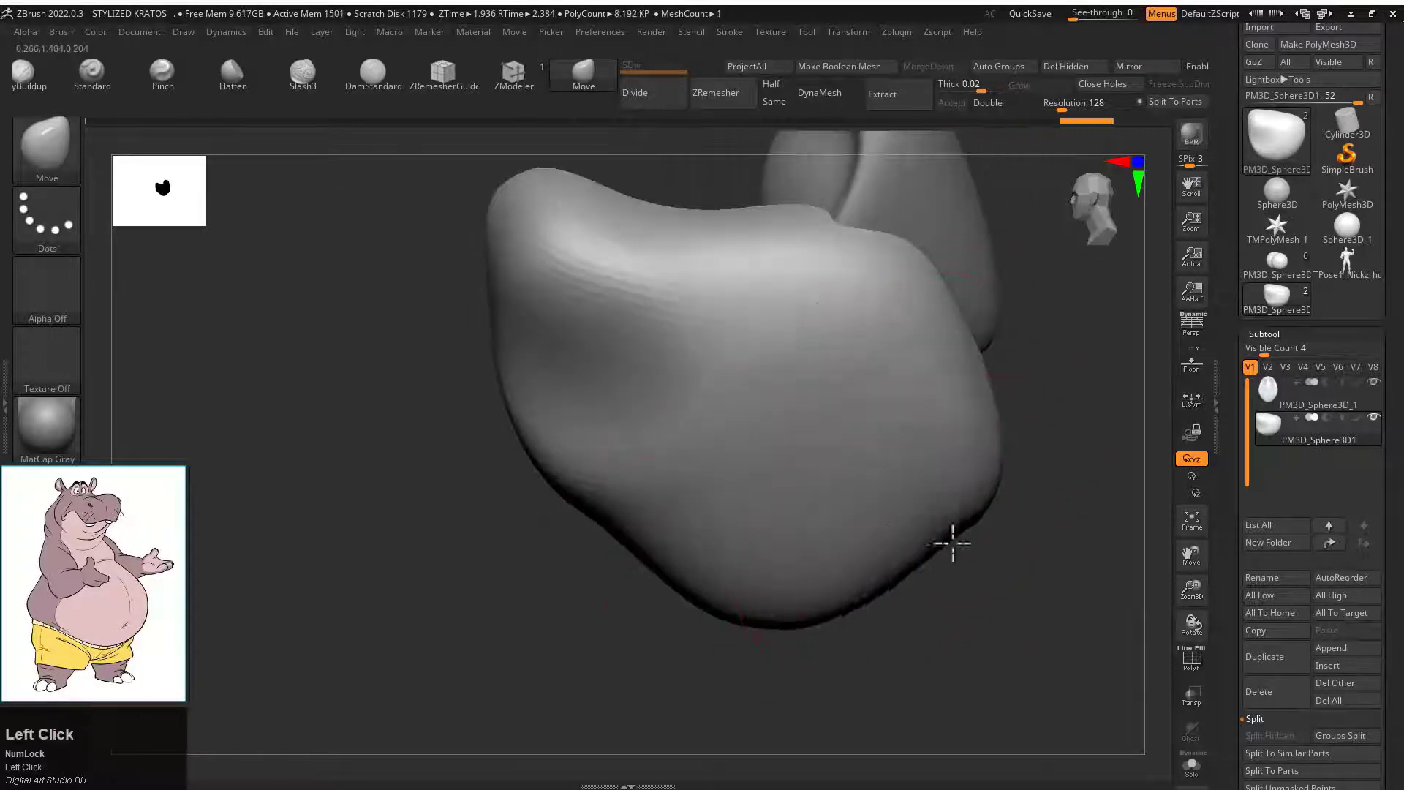
mouse_move(1056, 388)
left_mouse_down()
mouse_move(789, 388)
mouse_move(833, 367)
mouse_move(884, 479)
mouse_move(917, 370)
mouse_move(821, 322)
mouse_move(865, 373)
mouse_move(928, 335)
mouse_move(1018, 398)
mouse_move(643, 303)
left_mouse_up()
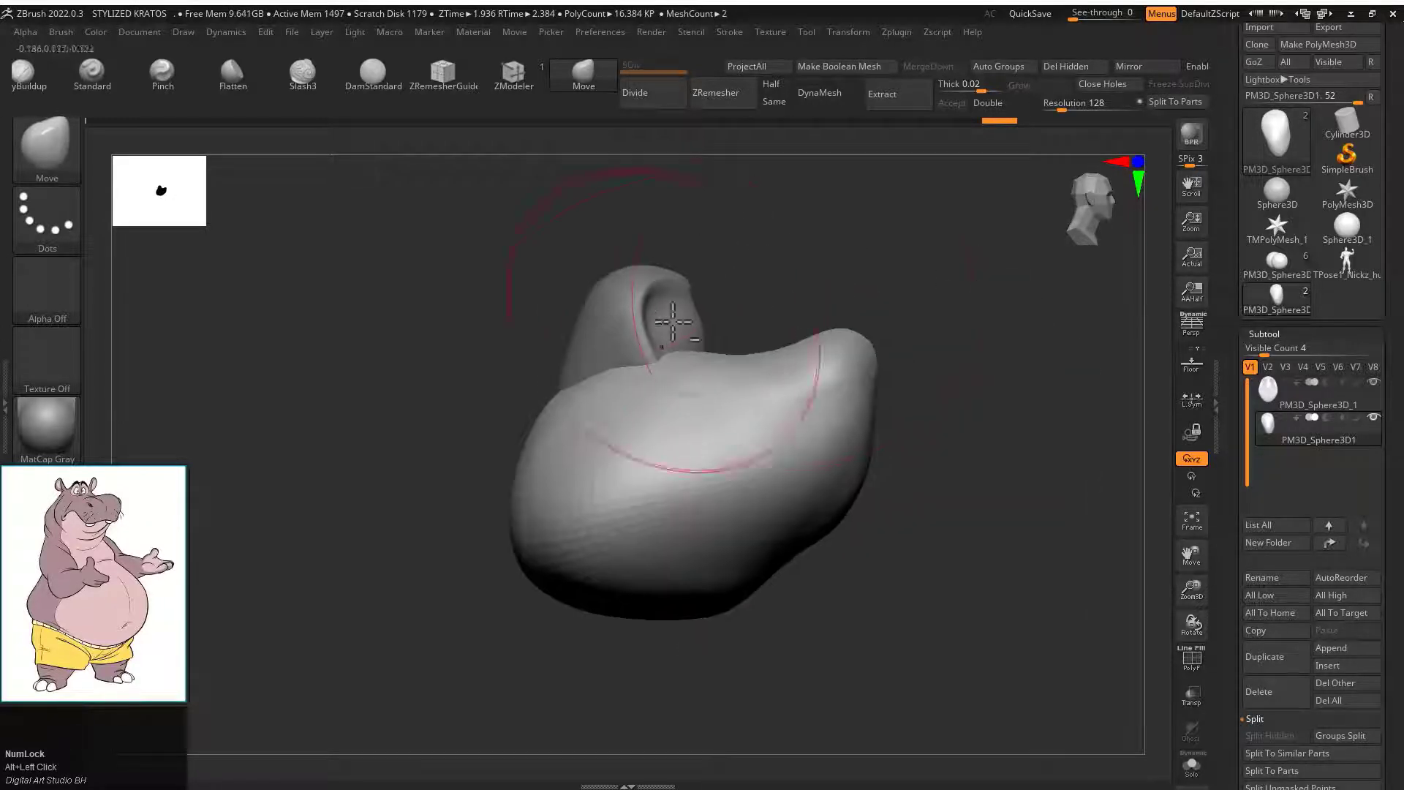
Adjust the upper head mesh's form above the muzzle with a resized Move brush, then reselect the muzzle.
left_click(640, 303, "alt")
key("s")
left_click_drag(589, 398, 570, 399)
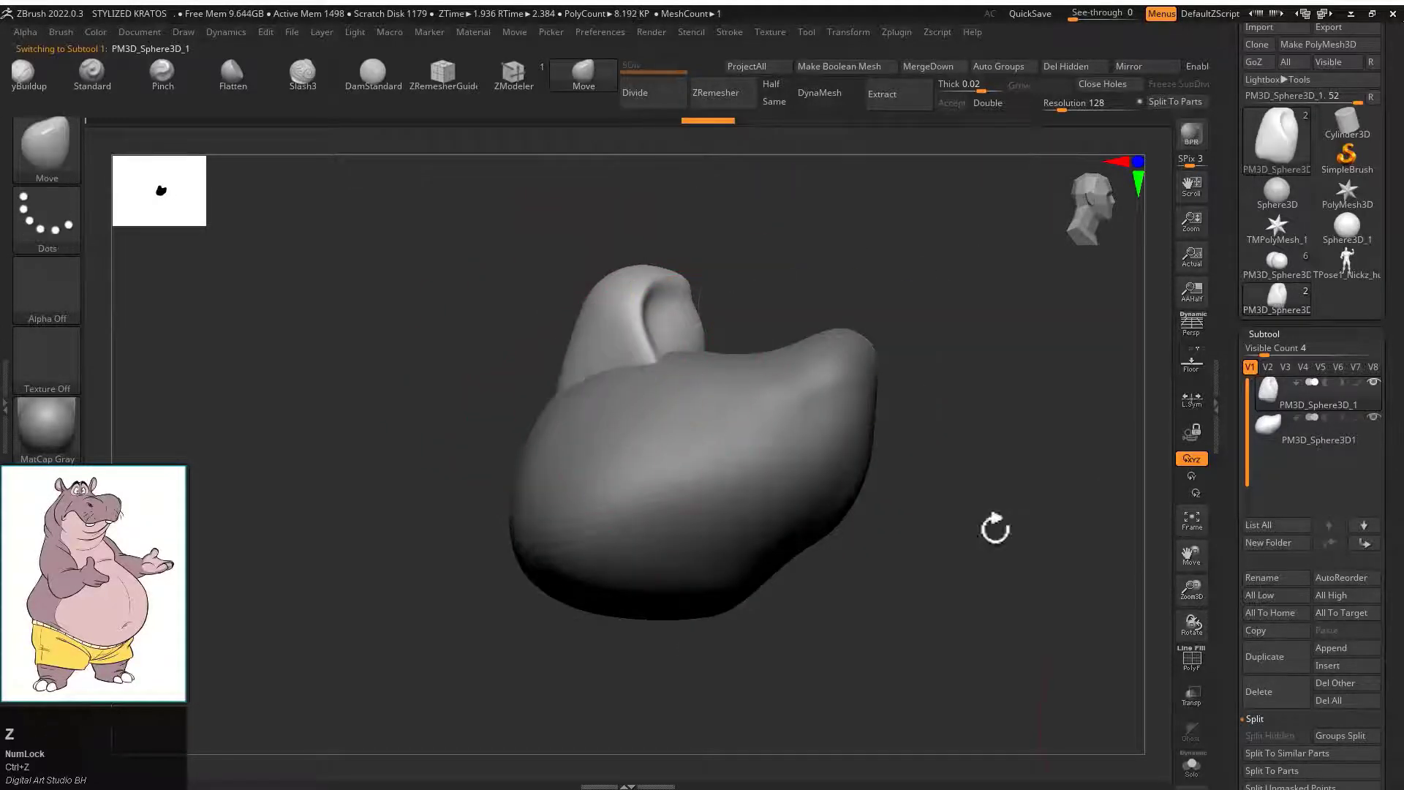
left_click(612, 417, "alt")
left_click_drag(728, 297, 673, 563)
left_click(673, 563, "alt")
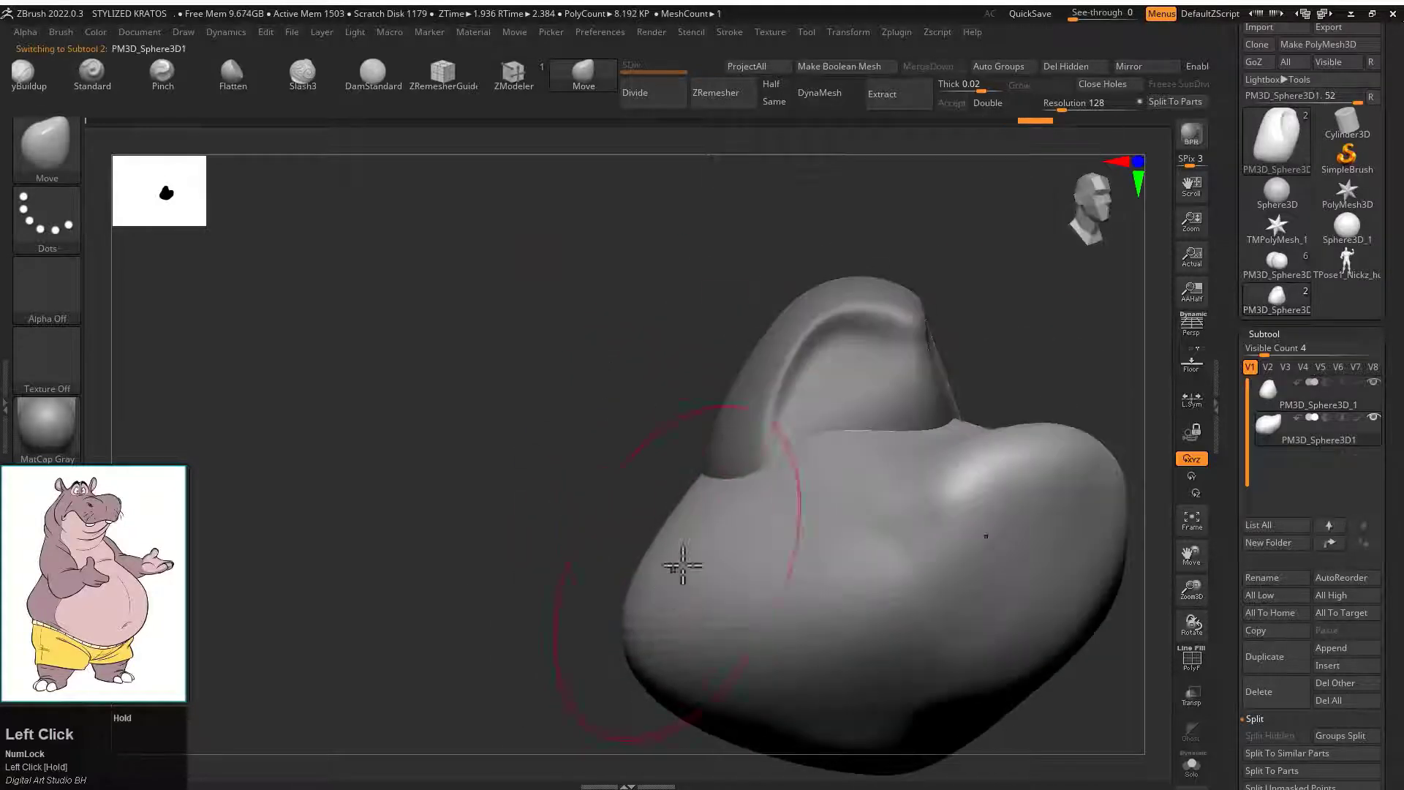
Refine the muzzle's sides and snout tip and pull out the lower lip area with the Move brush.
left_click_drag(636, 512, 668, 403)
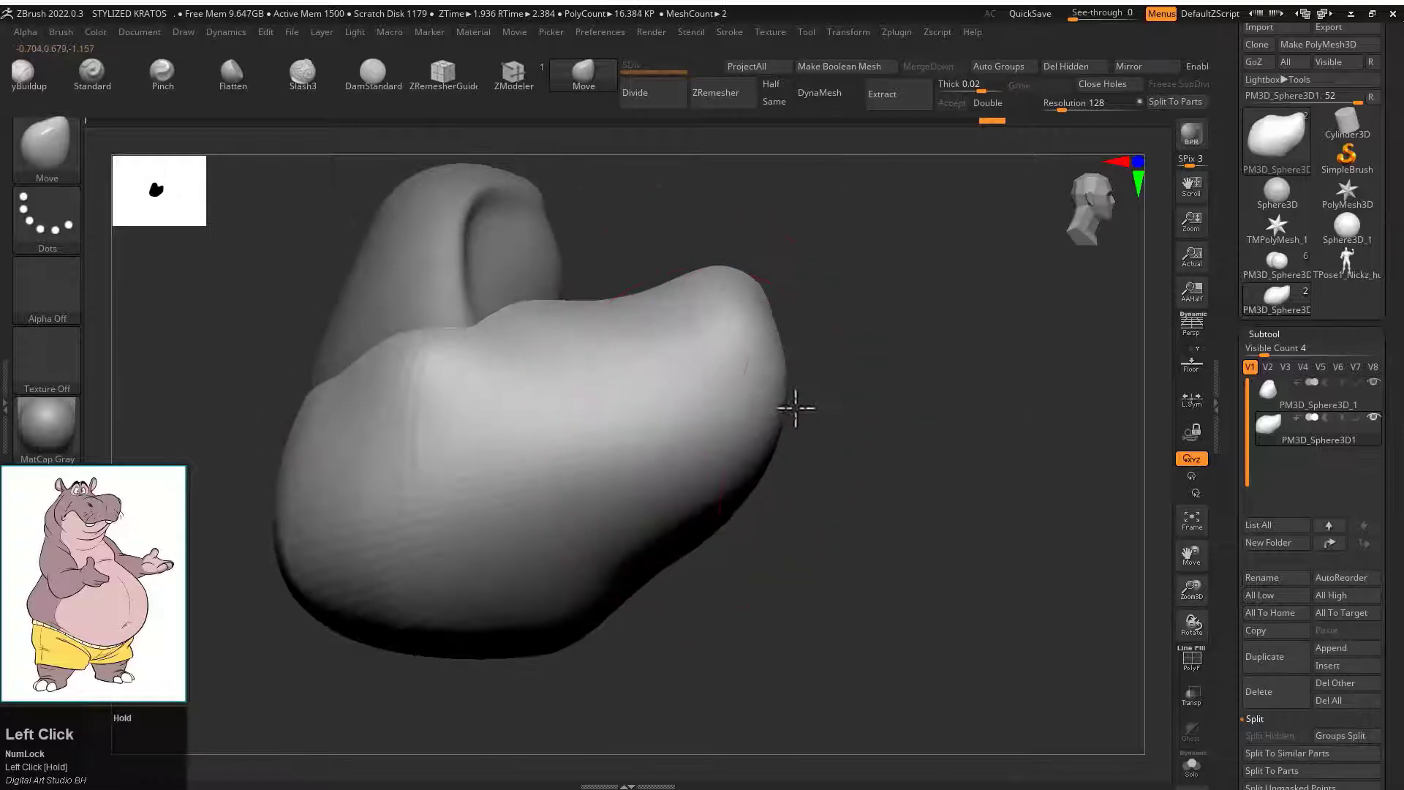
left_click_drag(796, 408, 476, 511)
left_click(592, 557, "alt")
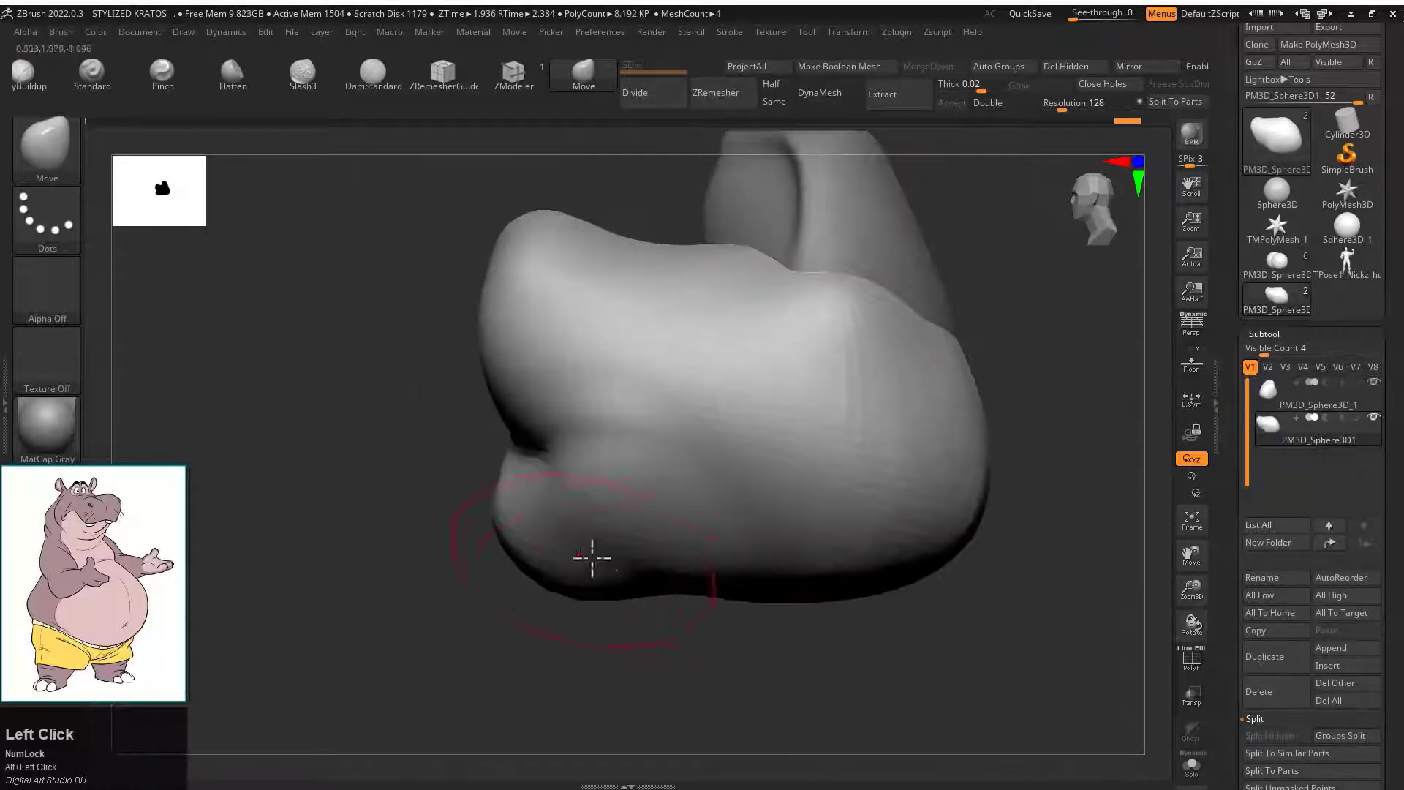
left_click_drag(492, 417, 464, 511)
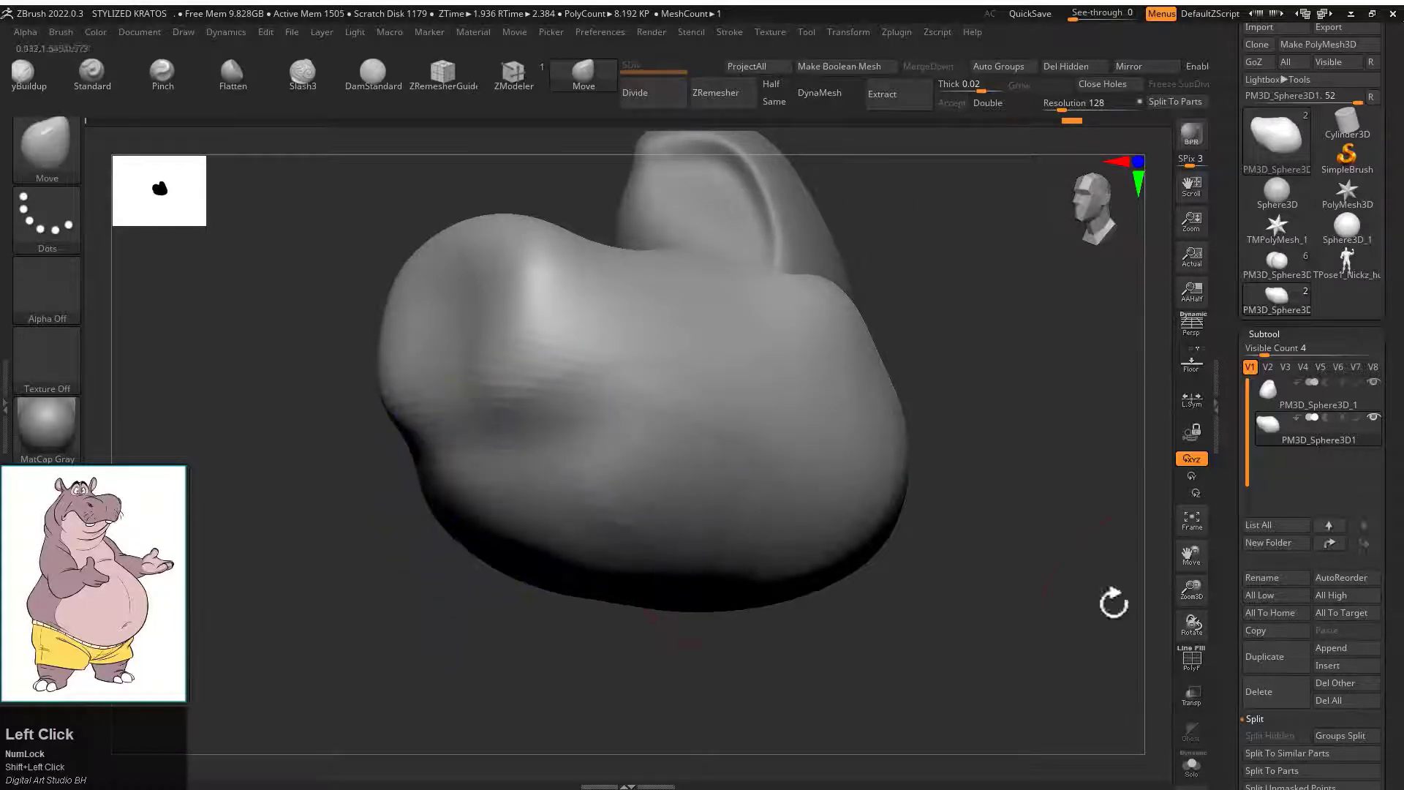
ZRemesh the muzzle with the Same option, resize the brush and round out and smooth its front.
scroll(1208, 551, "down", 1)
left_click_drag(936, 310, 636, 426)
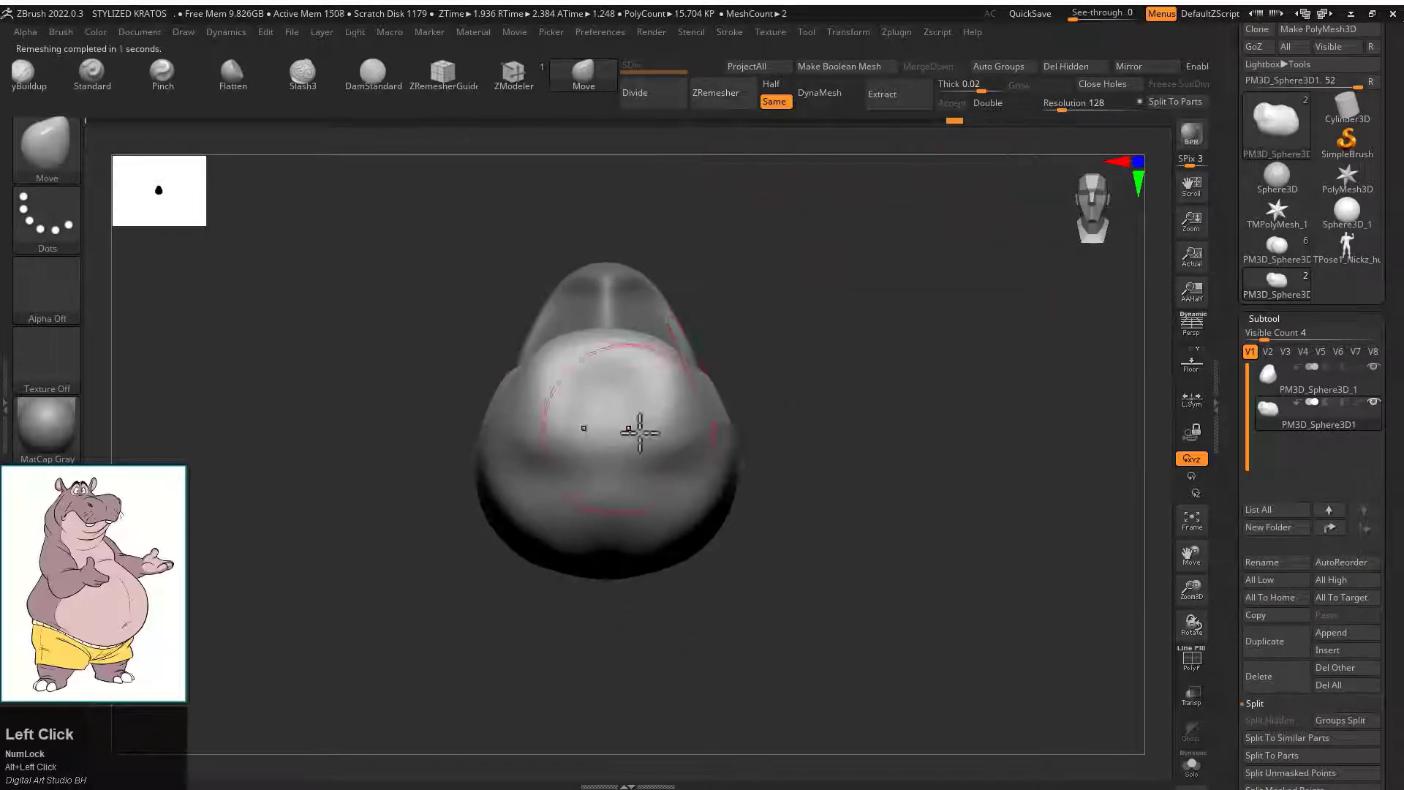
key("s")
mouse_move(708, 371)
left_mouse_down()
mouse_move(765, 392)
mouse_move(755, 375)
mouse_move(700, 382)
left_mouse_up()
left_click_drag(726, 455, 620, 354)
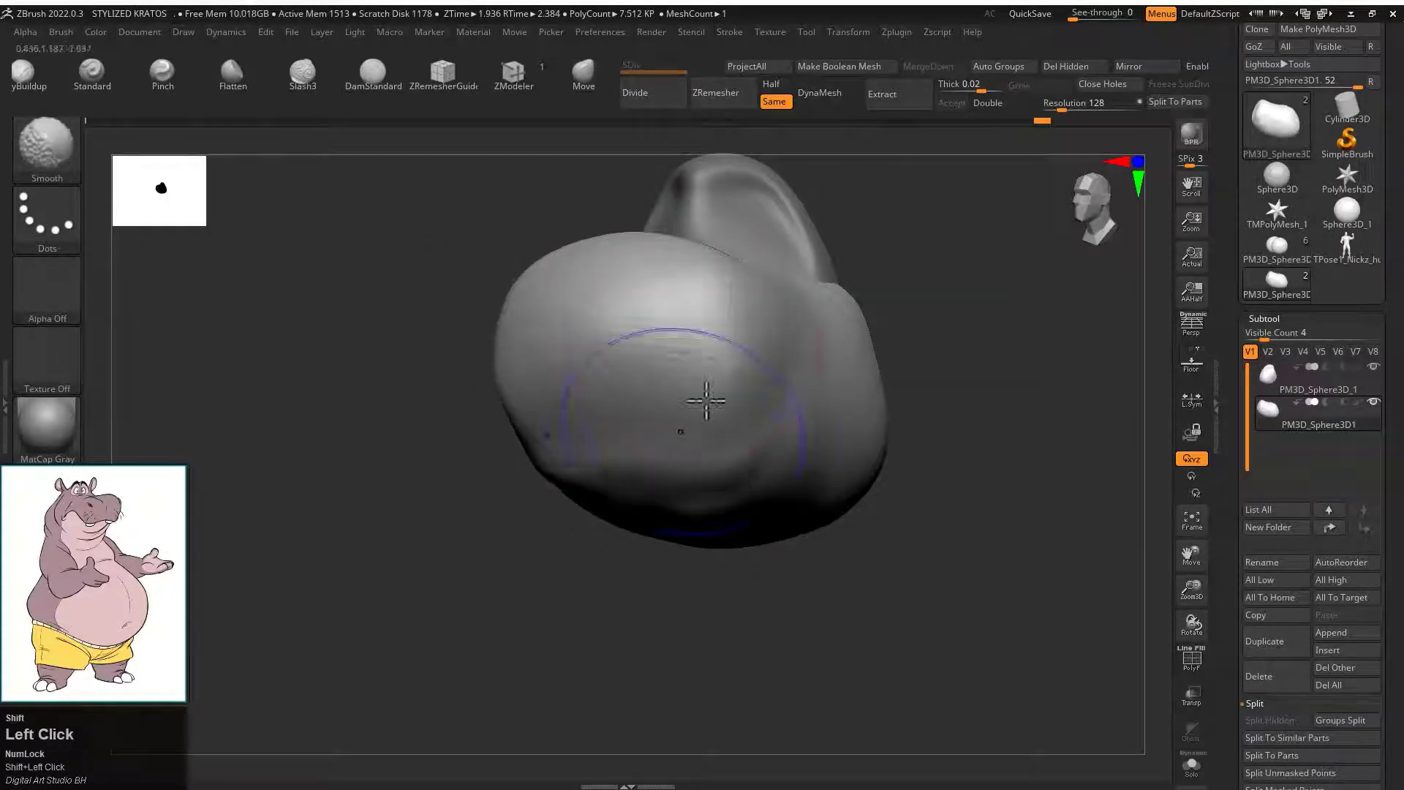
Carve the mouth line around the muzzle with the DamStandard brush.
left_click(373, 71)
left_click_drag(468, 219, 629, 395)
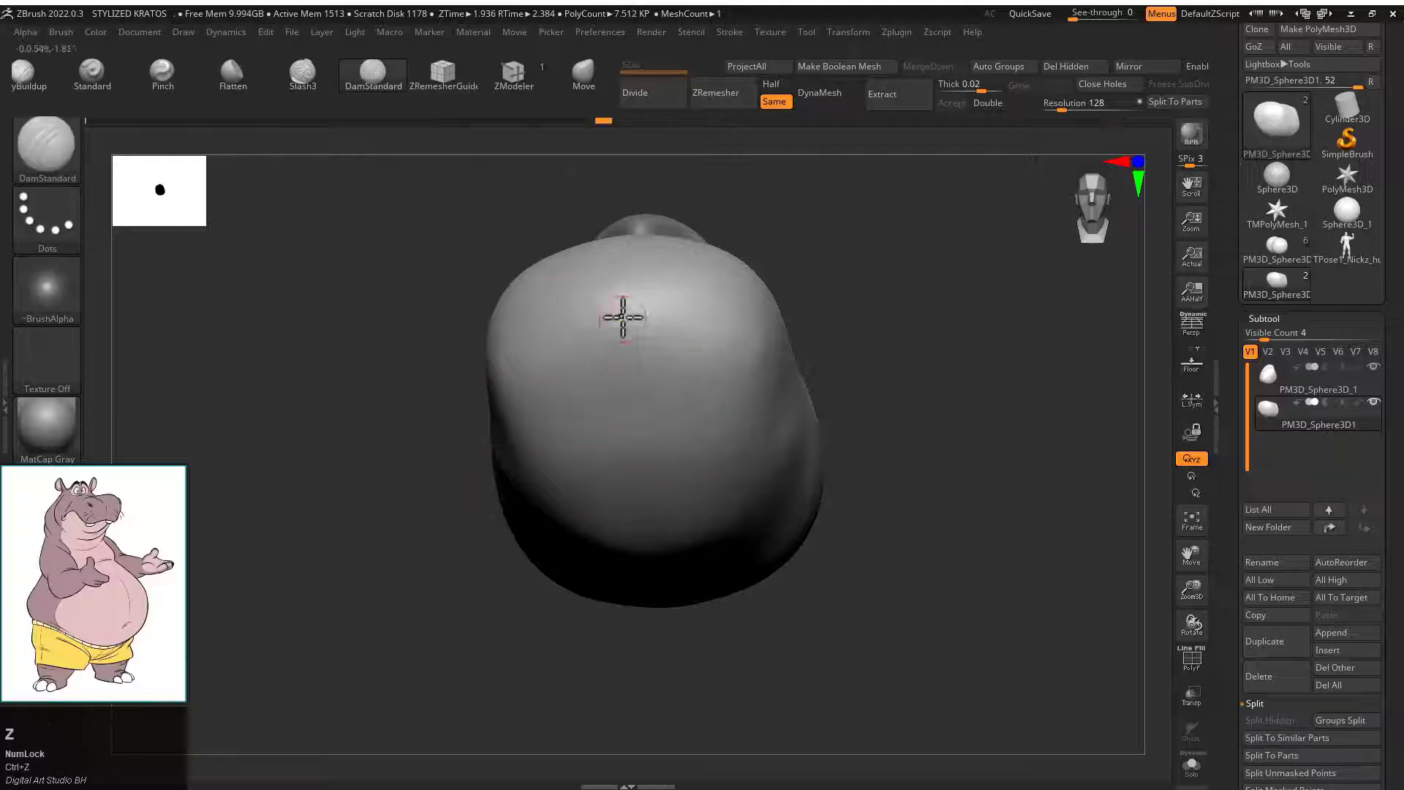
mouse_move(872, 424)
left_mouse_down()
mouse_move(564, 527)
mouse_move(695, 476)
mouse_move(556, 505)
mouse_move(643, 539)
mouse_move(849, 402)
mouse_move(830, 468)
left_mouse_up()
Select the upper head mesh and adjust its placement over the muzzle with the gizmo.
left_click(702, 368, "alt")
key("w")
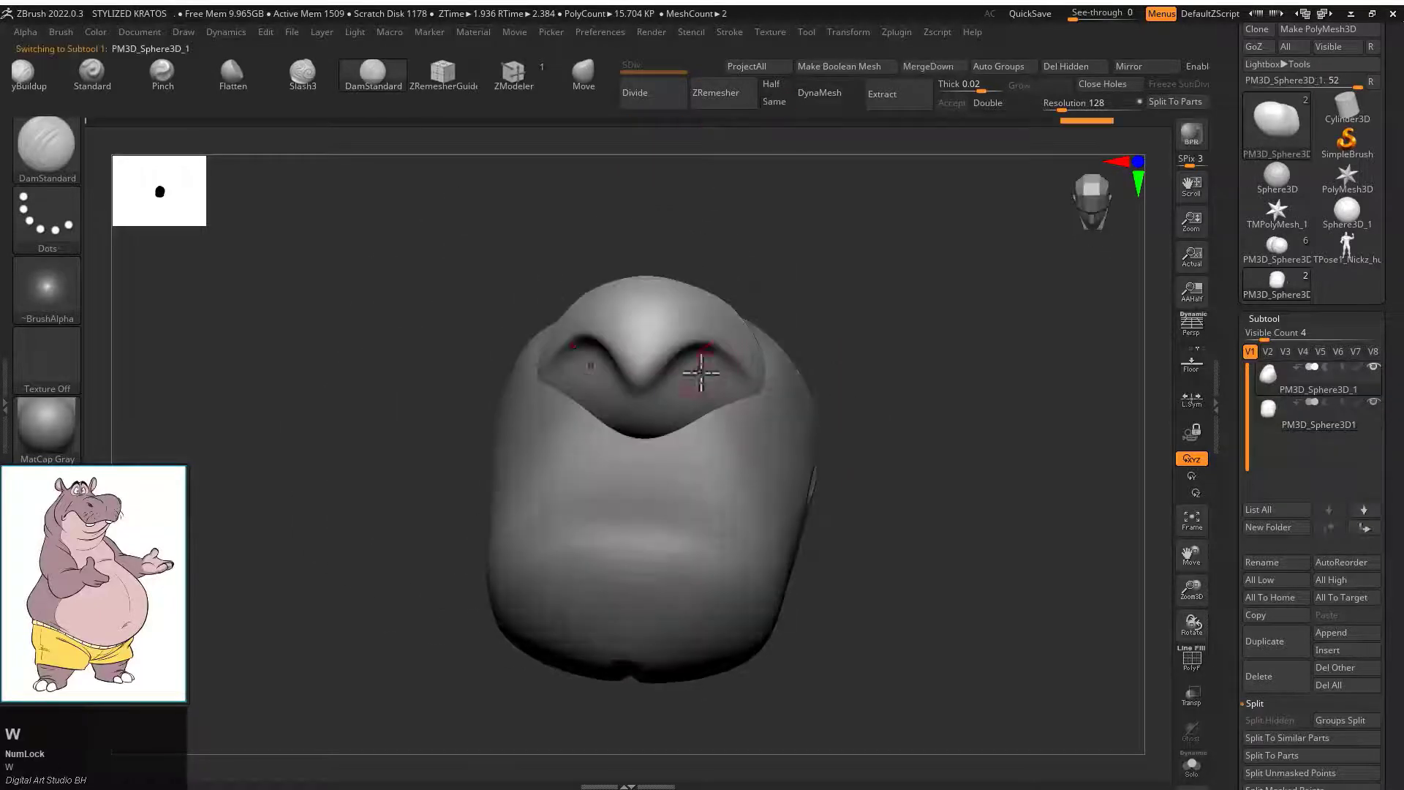
left_click_drag(601, 346, 587, 349)
mouse_move(871, 432)
left_mouse_down()
mouse_move(854, 382)
mouse_move(931, 446)
mouse_move(877, 410)
left_mouse_up()
Reshape the back, sides and crown of the upper head with the Move brush and smooth the centre of the forehead.
left_click(583, 74)
left_click_drag(634, 446, 600, 487)
key("q")
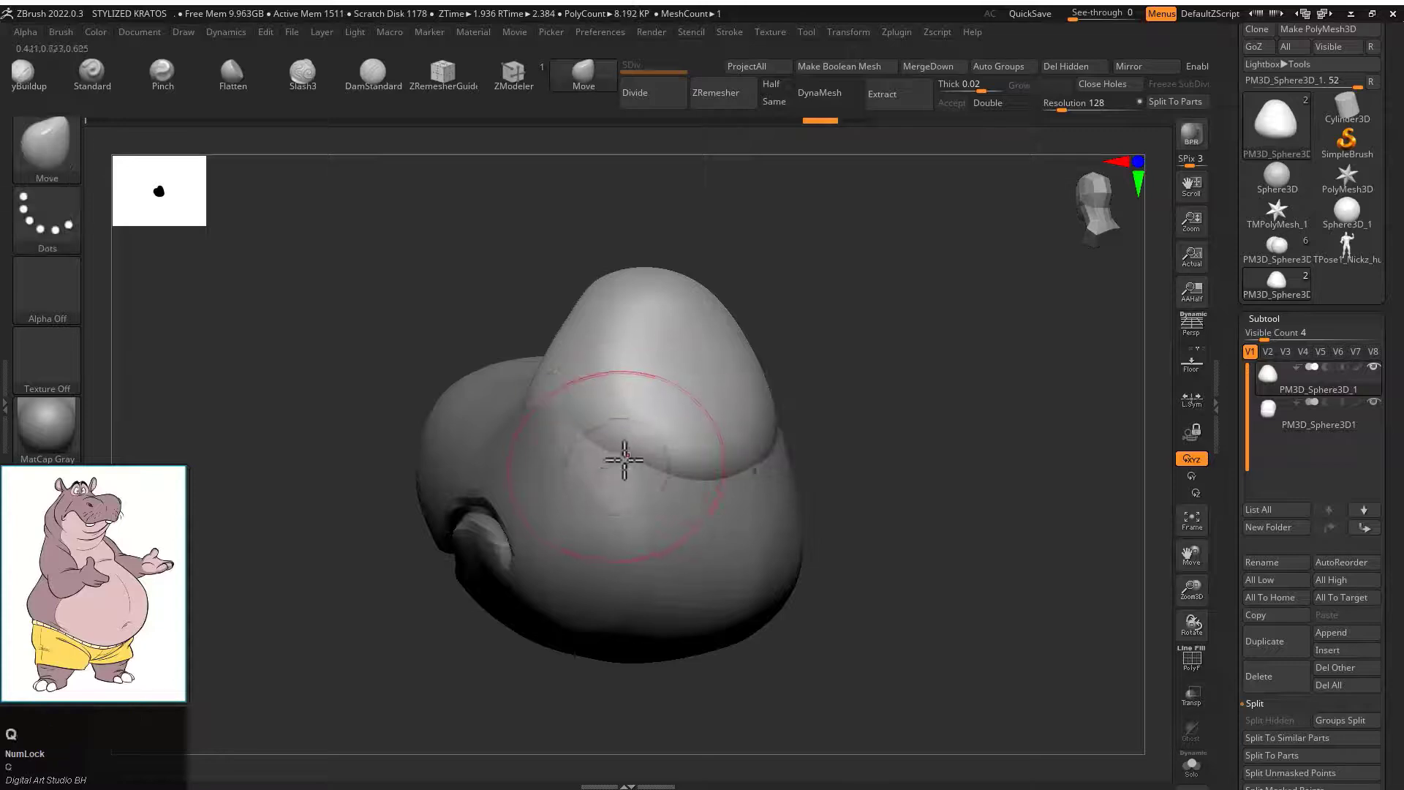
left_click_drag(685, 488, 760, 381)
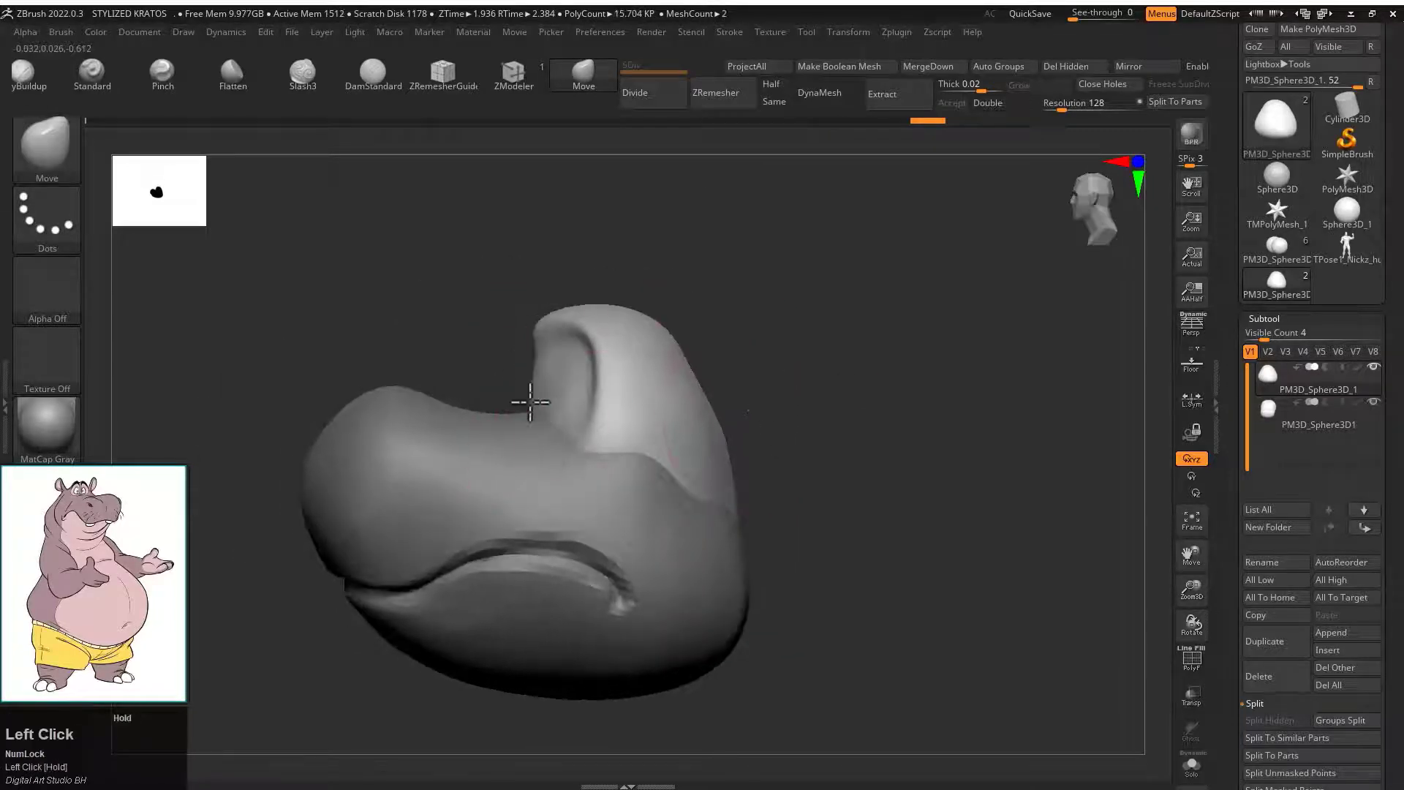
mouse_move(512, 399)
left_mouse_down()
mouse_move(704, 376)
mouse_move(732, 406)
left_mouse_up()
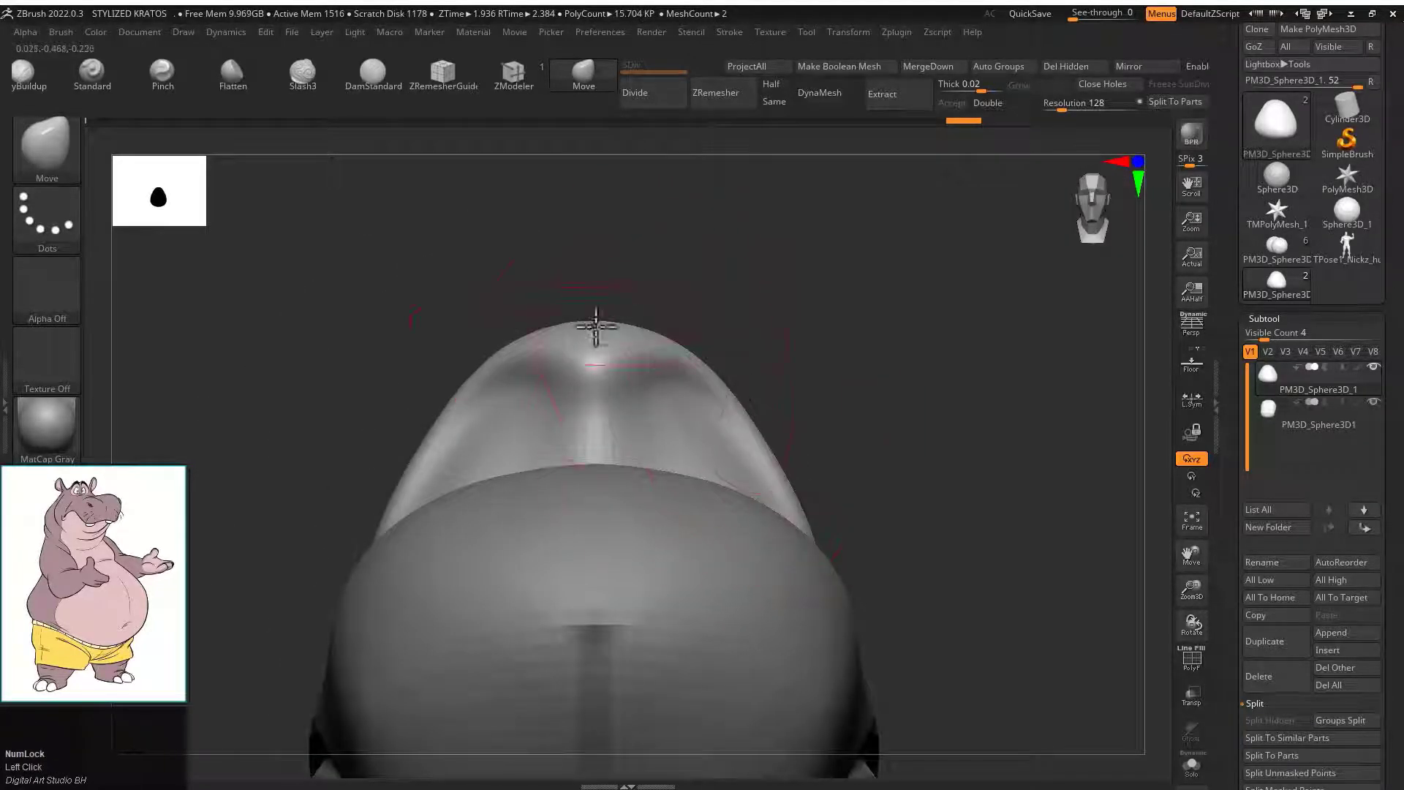
left_click_drag(592, 344, 600, 423)
left_click_drag(690, 307, 595, 479, "shift")
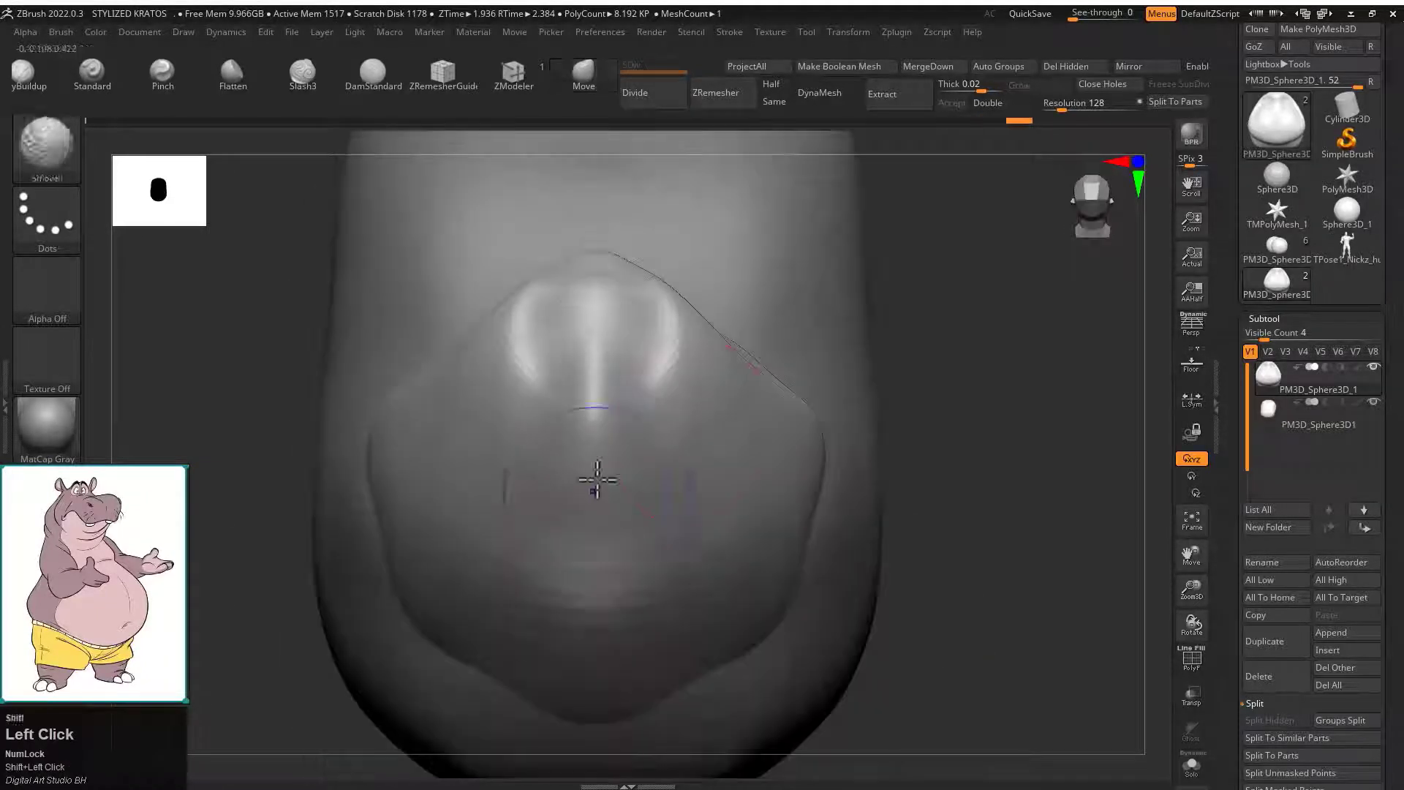
ZRemesh the upper head with the Same option, push up the paired brow bulges and smooth the area between them.
left_click(773, 103)
left_click(719, 94)
left_click_drag(887, 389, 578, 395)
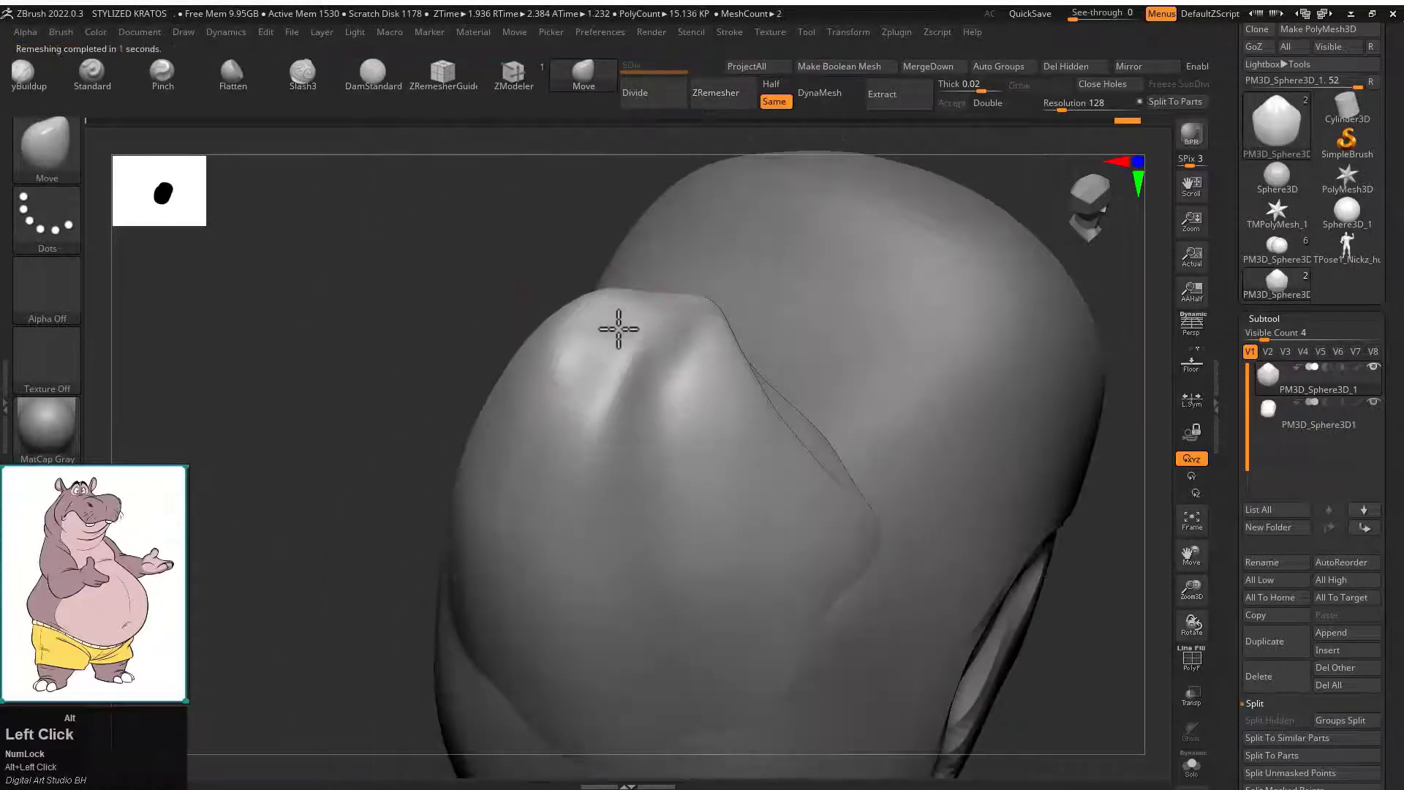
left_click_drag(618, 329, 613, 313)
left_click_drag(613, 351, 608, 461, "shift")
mouse_move(899, 395)
left_mouse_down("shift")
mouse_move(978, 436)
mouse_move(785, 407)
mouse_move(796, 401)
mouse_move(794, 442)
left_mouse_up("shift")
key("ctrl+z")
Build up the brow ridges and hollow the eye sockets with the Standard brush.
left_click(98, 75)
key("space")
mouse_move(794, 432)
left_mouse_down("shift")
mouse_move(789, 367)
mouse_move(793, 424)
left_mouse_up("shift")
mouse_move(820, 287)
left_mouse_down()
mouse_move(833, 357)
mouse_move(802, 483)
left_mouse_up()
left_click_drag(898, 235, 943, 139)
left_click_drag(656, 470, 623, 514, "alt")
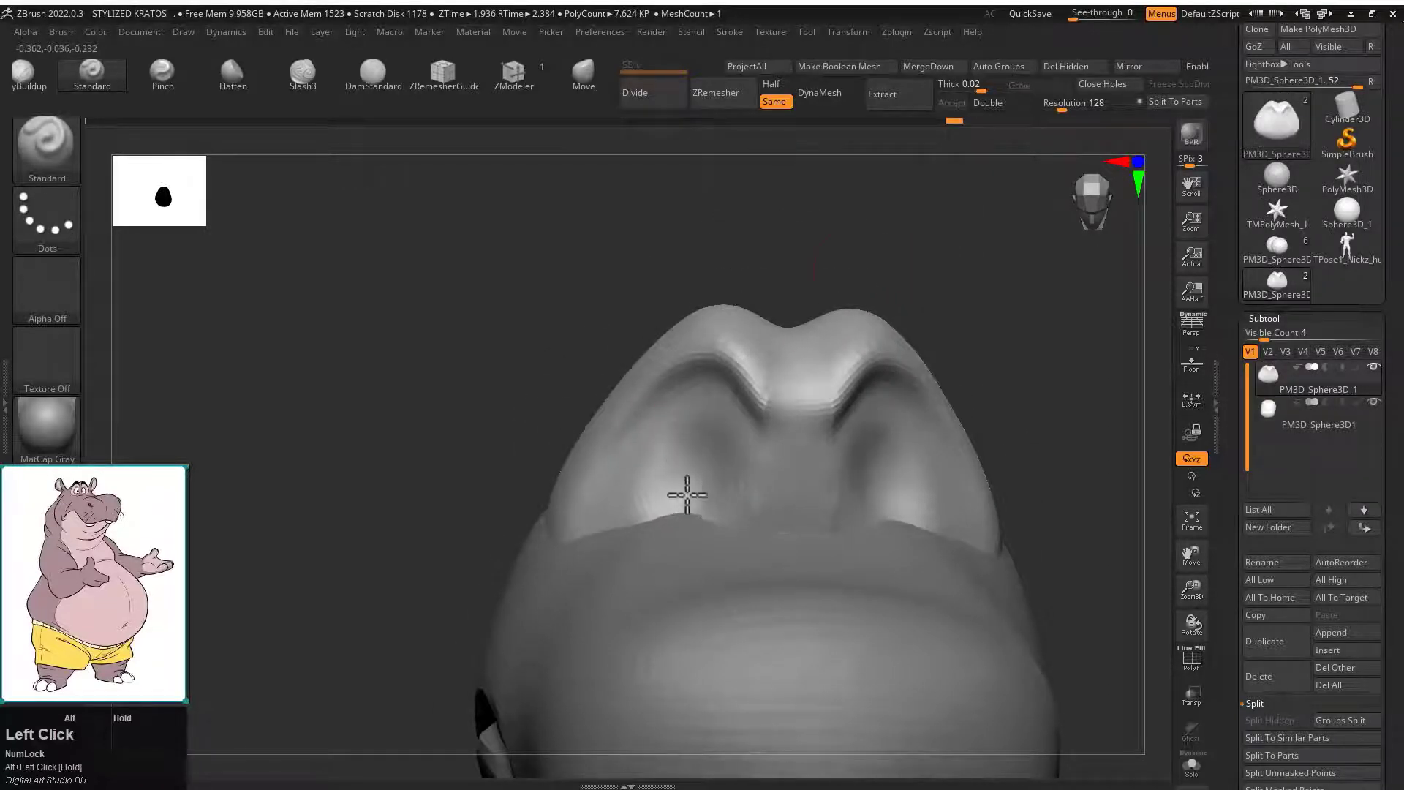
Refine the profile of the brow and eye sockets with the Move brush.
mouse_move(1024, 307)
left_mouse_down()
mouse_move(902, 339)
mouse_move(841, 322)
left_mouse_up()
left_click(584, 75)
left_click_drag(664, 388, 656, 398)
left_click_drag(476, 373, 790, 365)
left_click_drag(687, 479, 694, 484)
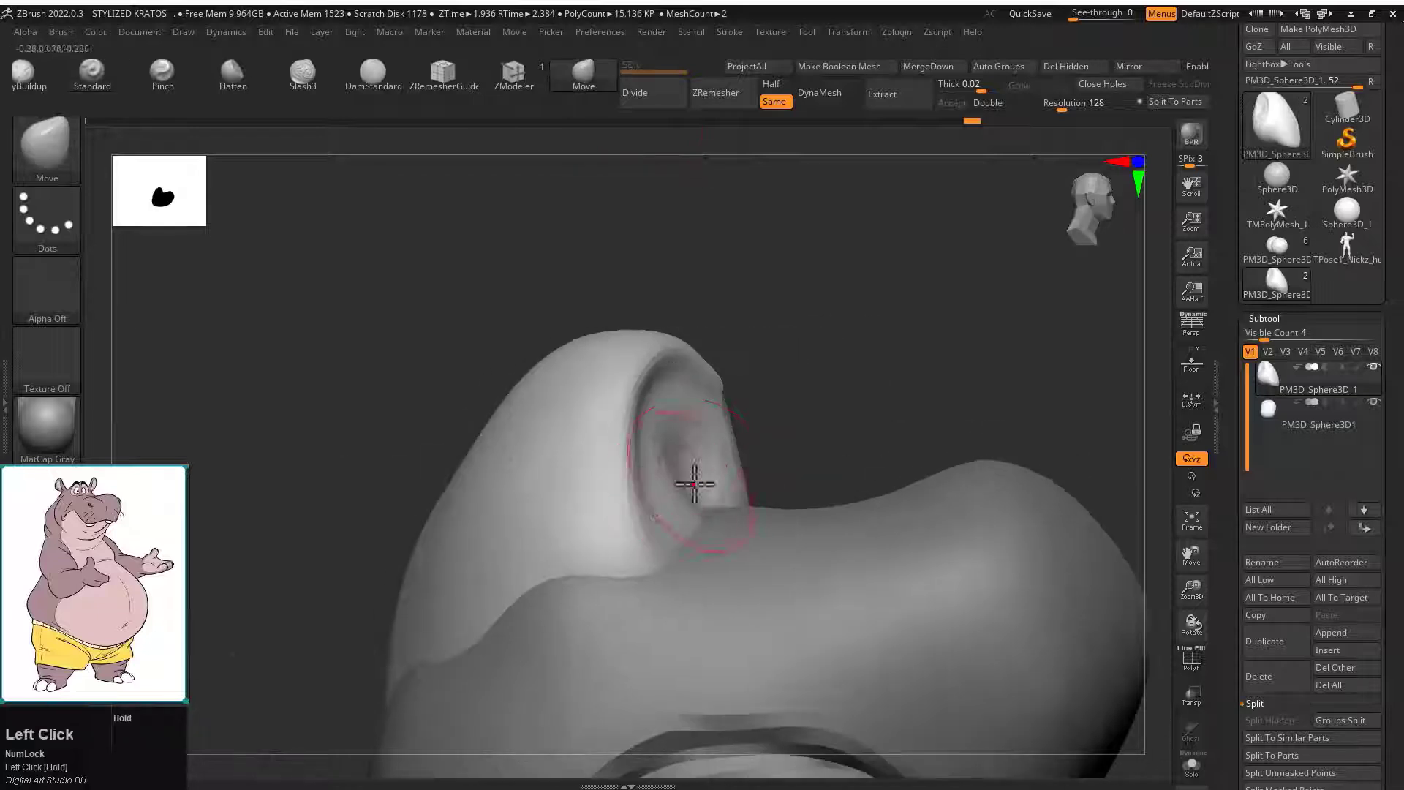
left_click_drag(777, 438, 973, 446)
Append a Sphere3D as an eyeball, scale it down and place it in one eye socket.
left_click(1331, 632)
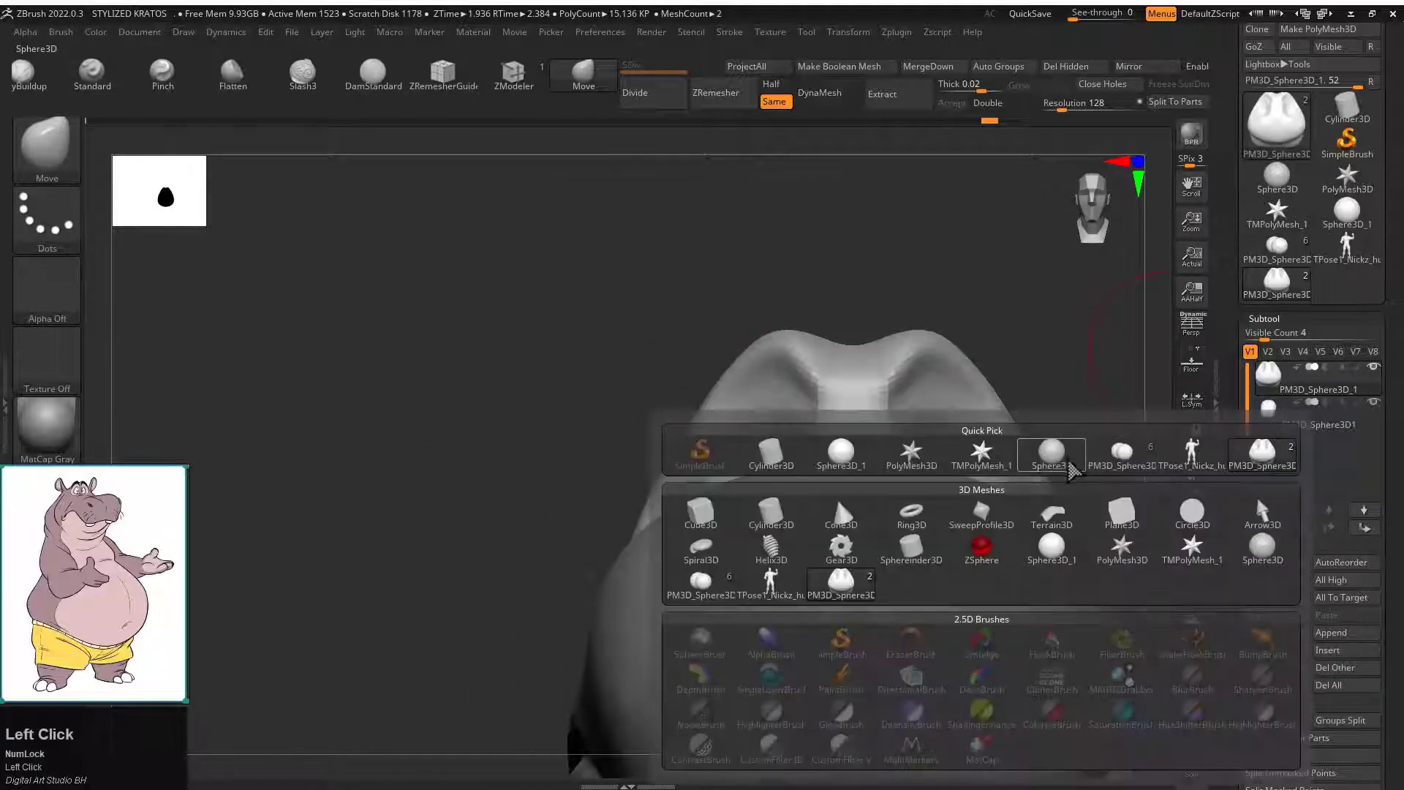
left_click(1257, 496)
key("e")
left_click_drag(853, 461, 662, 482)
left_click_drag(662, 483, 465, 398, "alt")
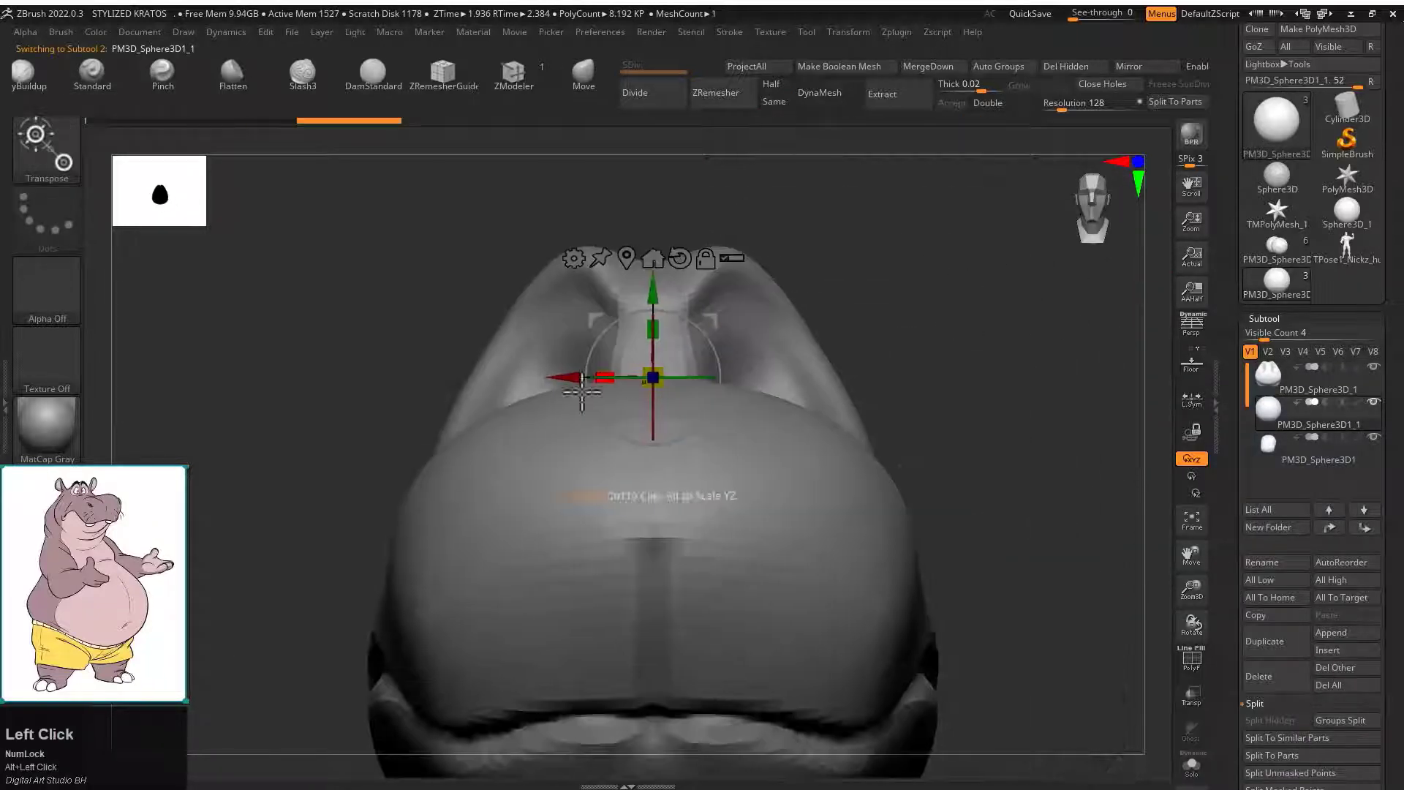
left_click_drag(583, 382, 634, 382)
mouse_move(1024, 329)
left_mouse_down()
mouse_move(512, 336)
mouse_move(738, 380)
mouse_move(545, 362)
left_mouse_up()
left_click_drag(599, 399, 600, 424)
Select the upper head and fit the brow and socket rims around the eyeball with the Move brush.
left_click(599, 351, "alt")
left_click(583, 75)
key("q")
mouse_move(871, 271)
left_mouse_down()
mouse_move(824, 255)
mouse_move(752, 382)
left_mouse_up()
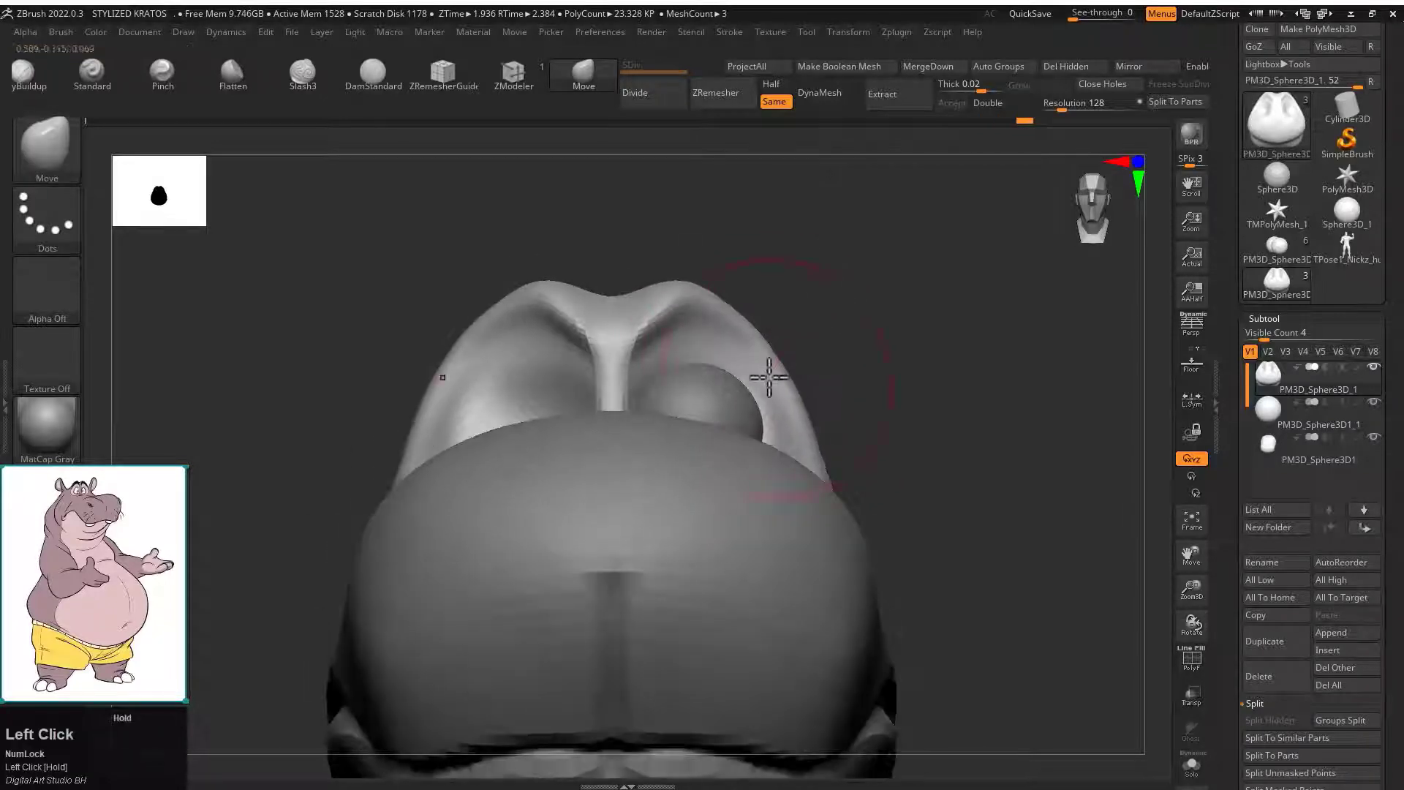
left_click_drag(735, 317, 720, 323)
left_click_drag(676, 284, 658, 256)
left_click_drag(776, 367, 752, 361)
left_click_drag(870, 299, 764, 340)
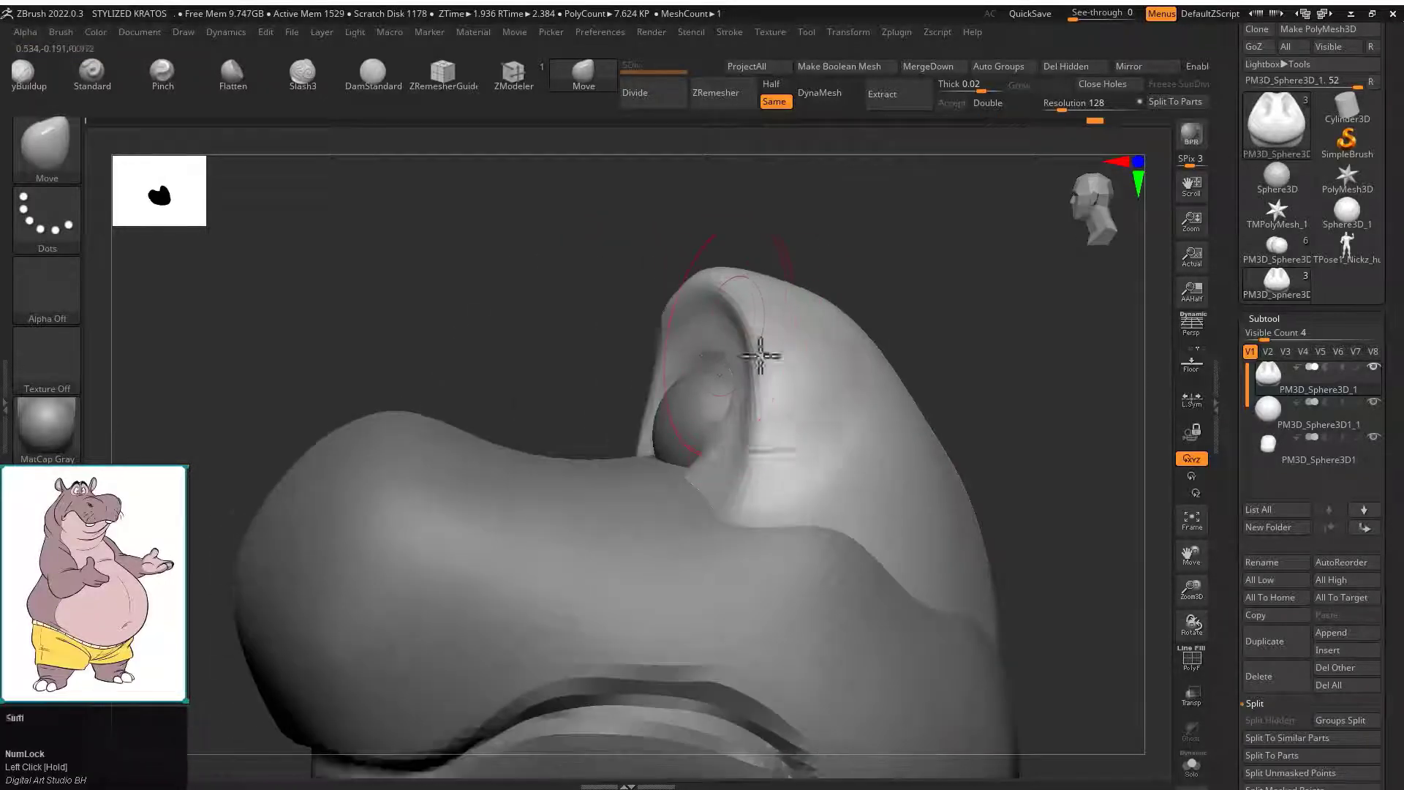
left_click_drag(714, 391, 718, 287)
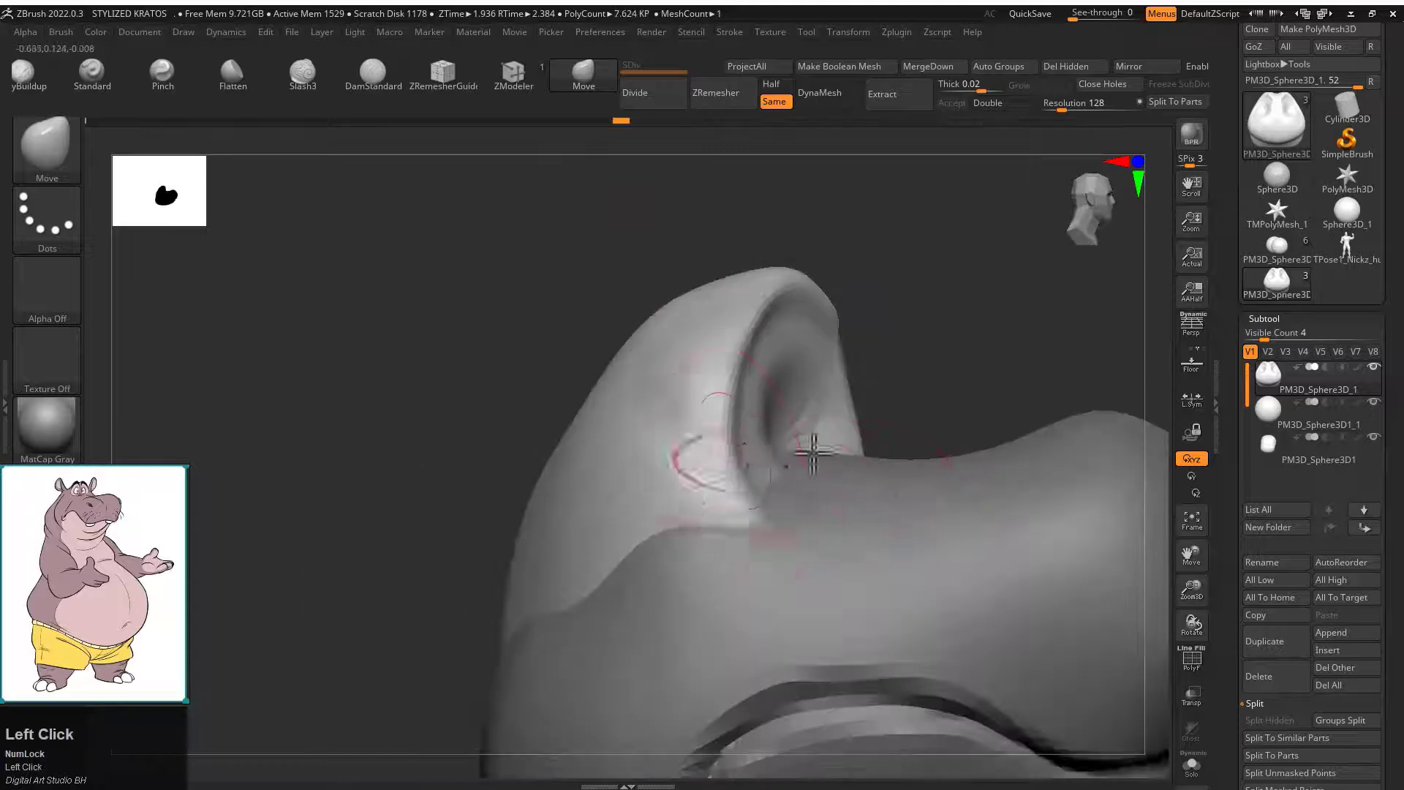
left_click_drag(965, 322, 775, 296)
Select the muzzle and push down its surface beneath the eyeball with the Move brush.
left_click(390, 598, "alt")
left_click_drag(863, 322, 801, 329)
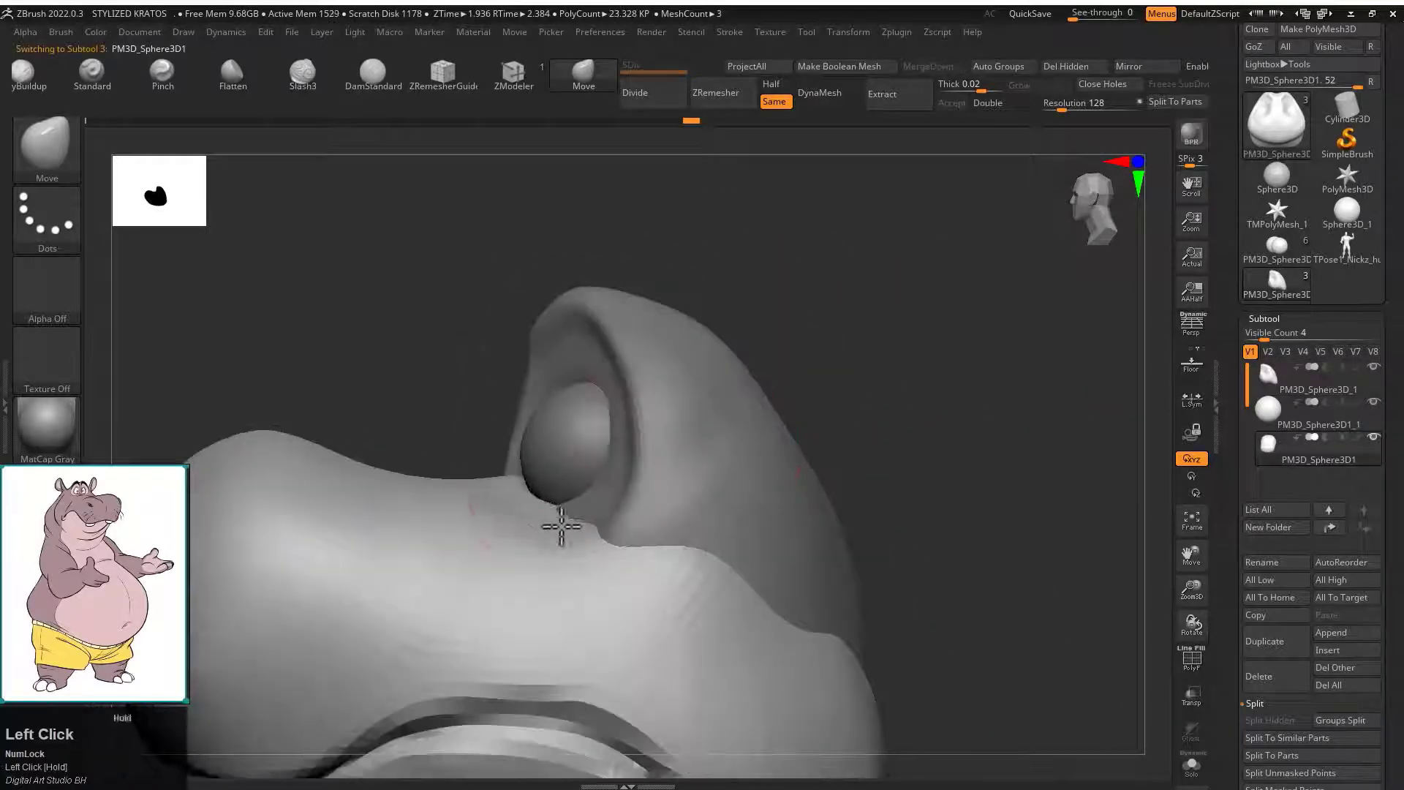
left_click_drag(540, 491, 538, 513)
left_click_drag(511, 493, 509, 508)
Select the eyeball and reposition it within its socket using the gizmo.
mouse_move(771, 366)
left_mouse_down()
mouse_move(855, 322)
mouse_move(695, 318)
left_mouse_up()
left_click_drag(896, 285, 921, 326, "alt")
left_click_drag(669, 432, 667, 447)
key("w")
left_click_drag(725, 281, 724, 317)
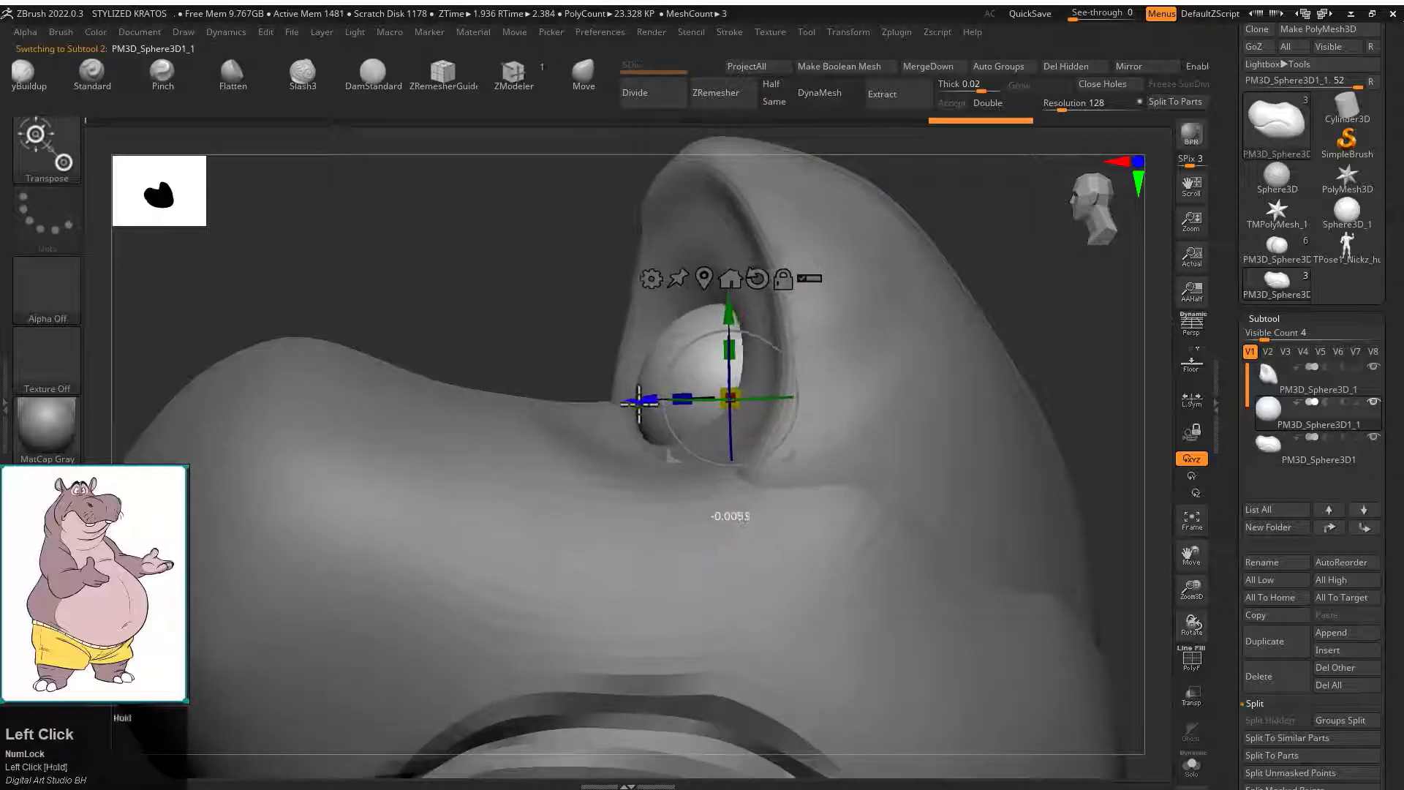
Select the upper head and reshape the socket's inner edges around the eyeball with the Move brush.
left_click(638, 402, "alt")
key("q")
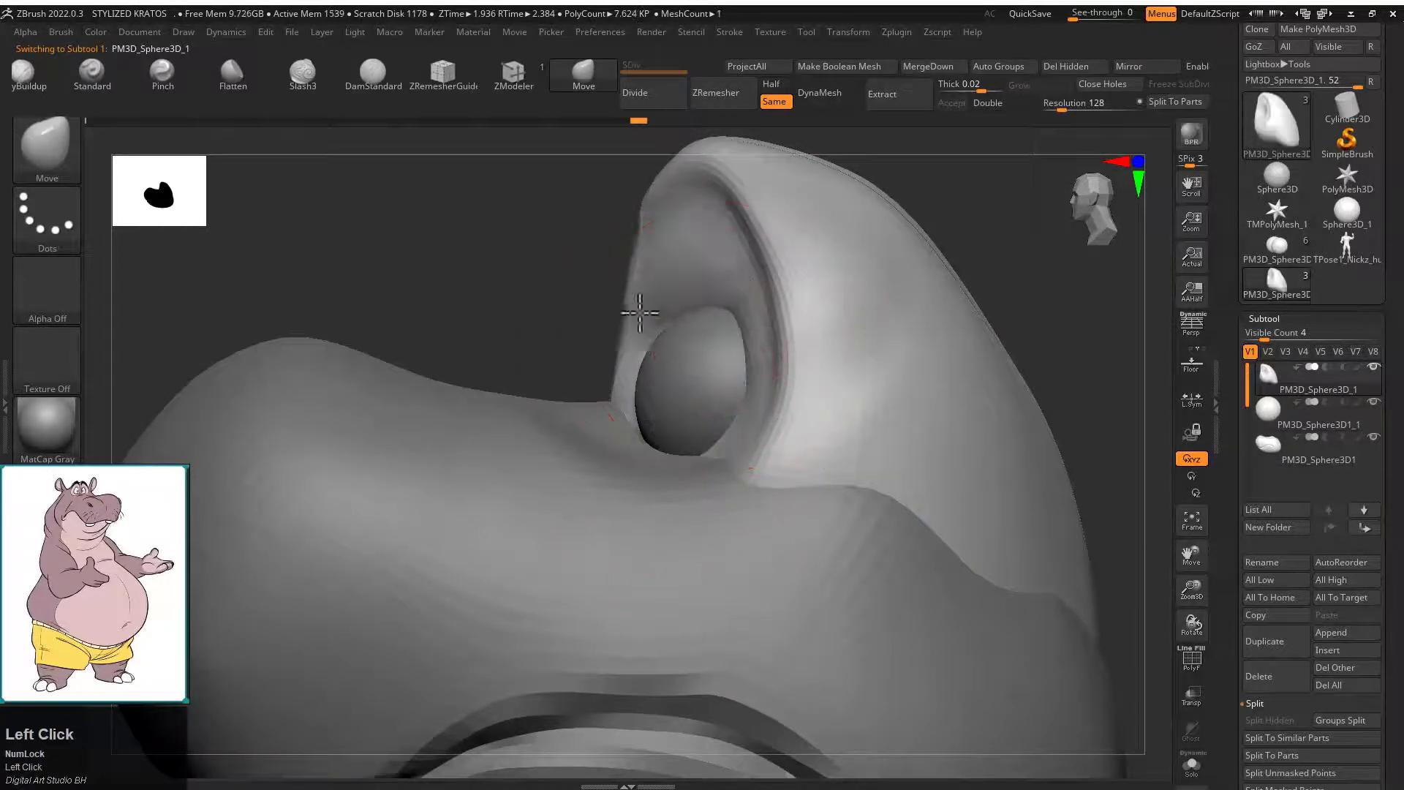
left_click_drag(701, 446, 656, 392, "alt")
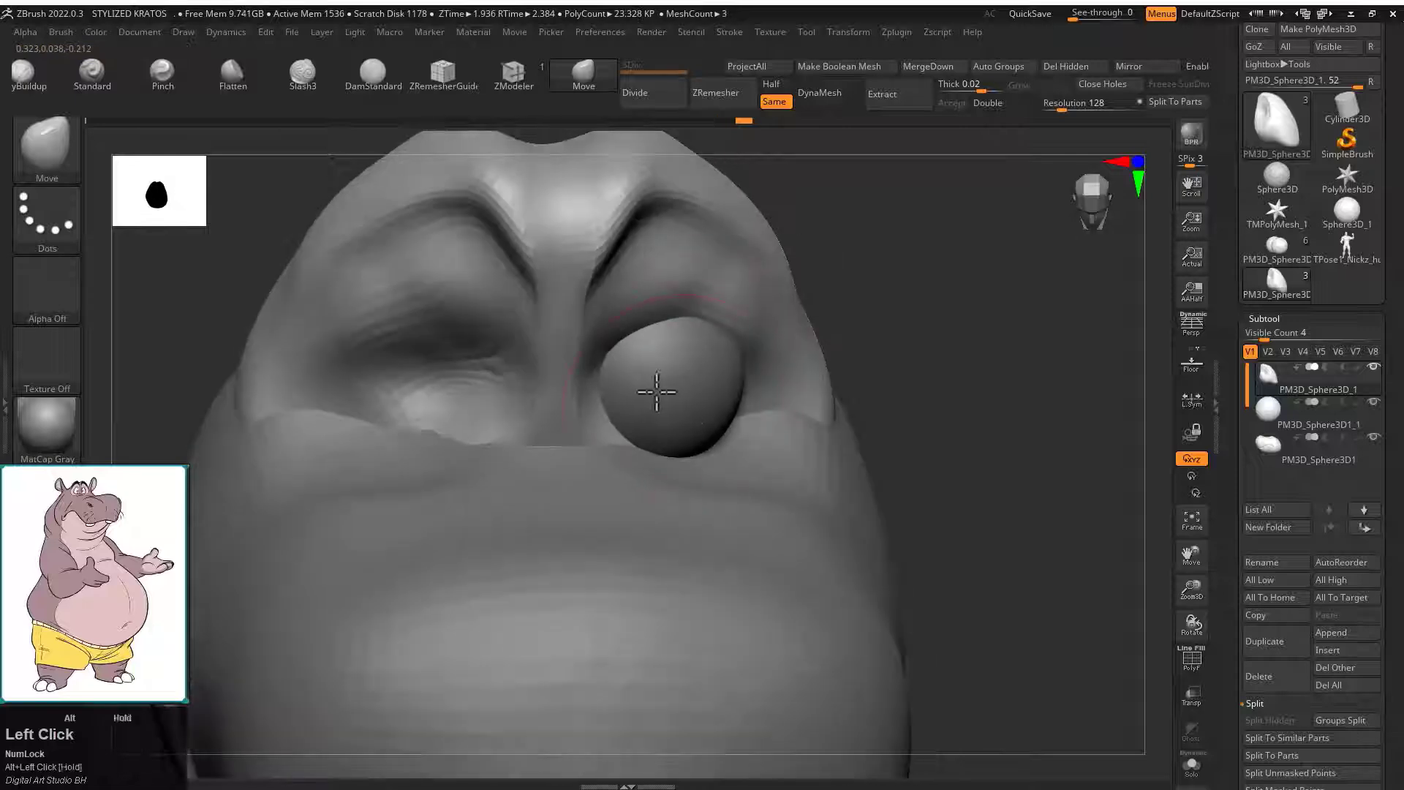
left_click_drag(652, 339, 709, 318)
left_click_drag(628, 291, 669, 307)
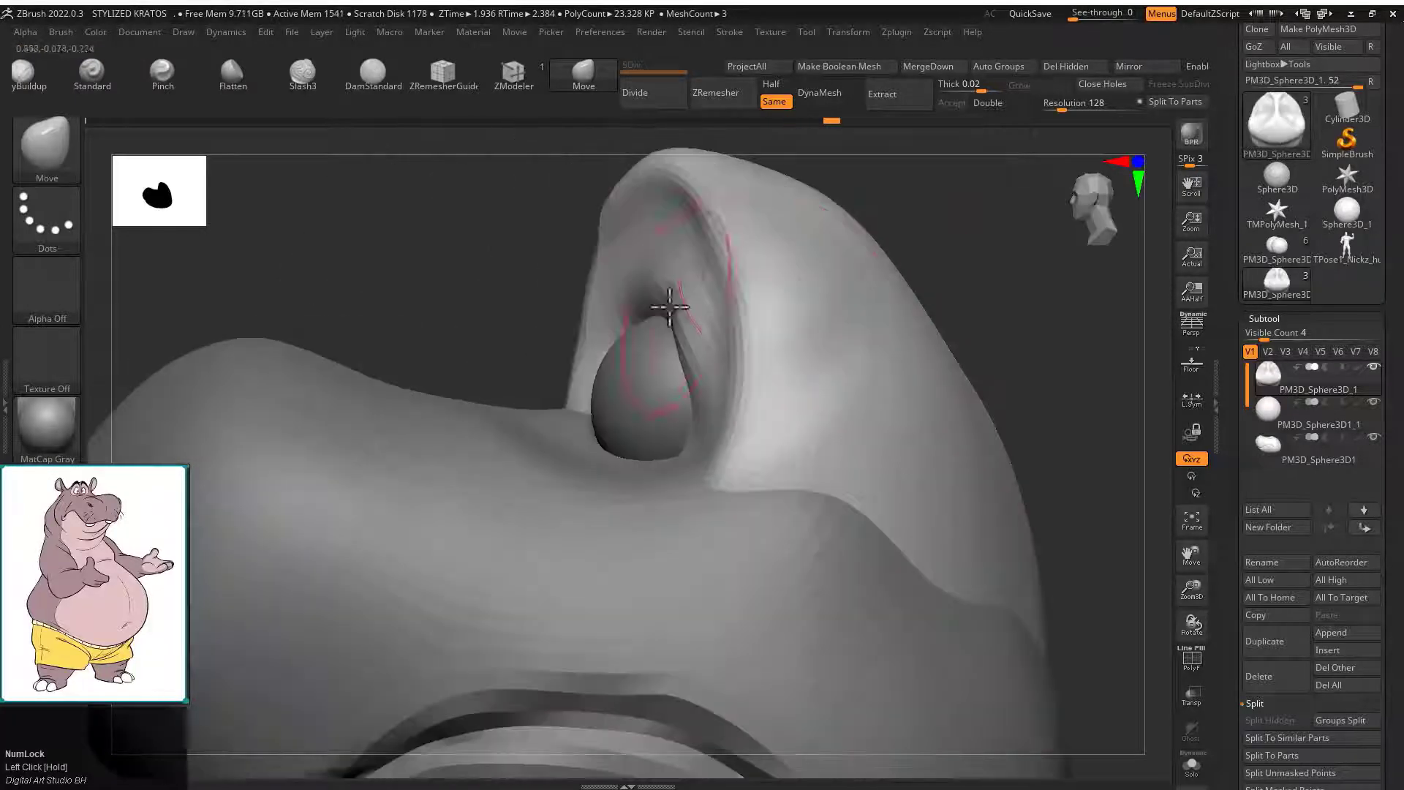
left_click_drag(696, 413, 684, 278)
left_click(1142, 67)
left_click(621, 378)
mouse_move(841, 292)
left_mouse_down()
mouse_move(708, 313)
mouse_move(841, 300)
left_mouse_up()
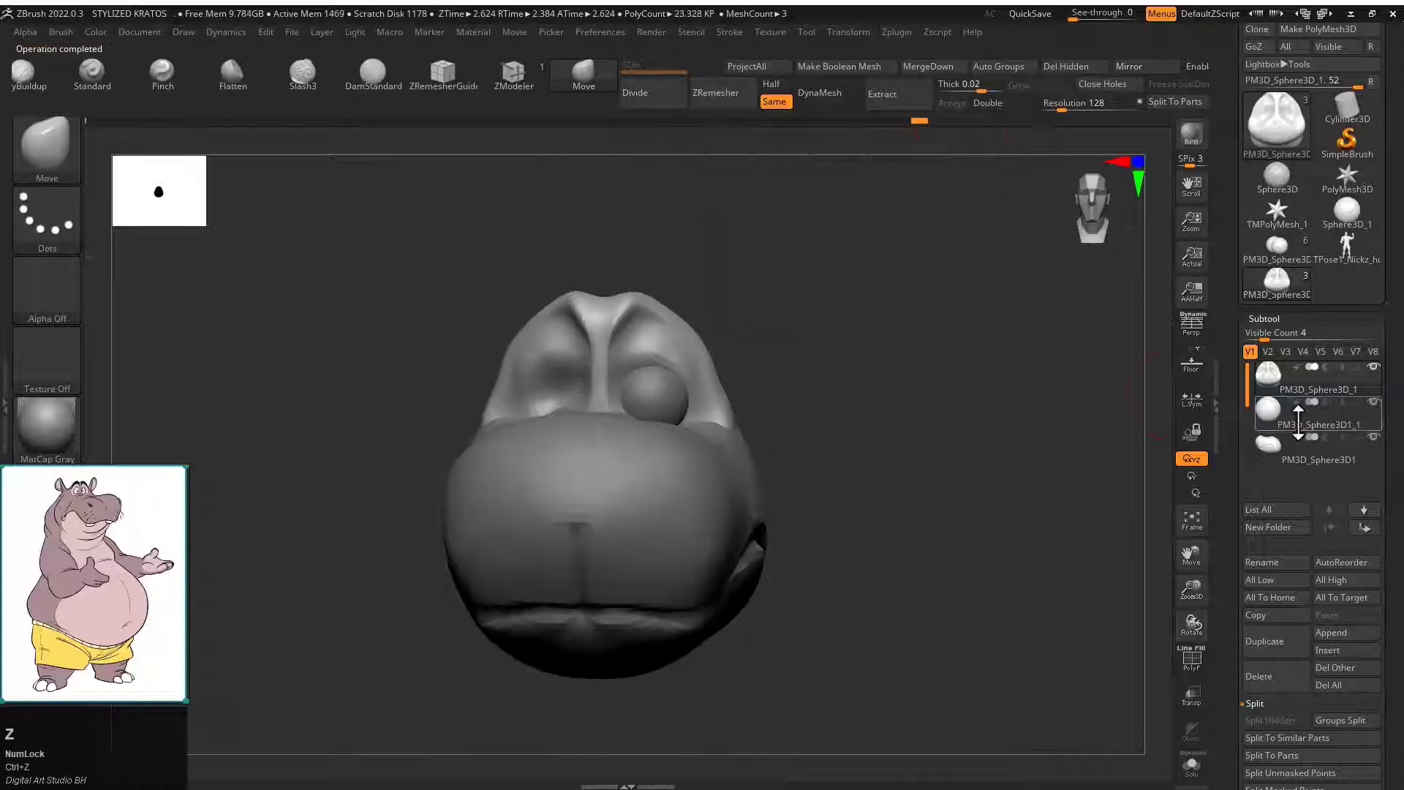
Select the eyeball subtool and mirror it into the opposite eye socket.
left_click(1306, 414)
left_click(1142, 67)
left_click(621, 377)
Reposition both eyeballs in depth within their sockets using the gizmo.
left_click_drag(717, 307, 914, 306)
left_click_drag(914, 306, 907, 366, "alt")
key("w")
left_click_drag(720, 406, 714, 413)
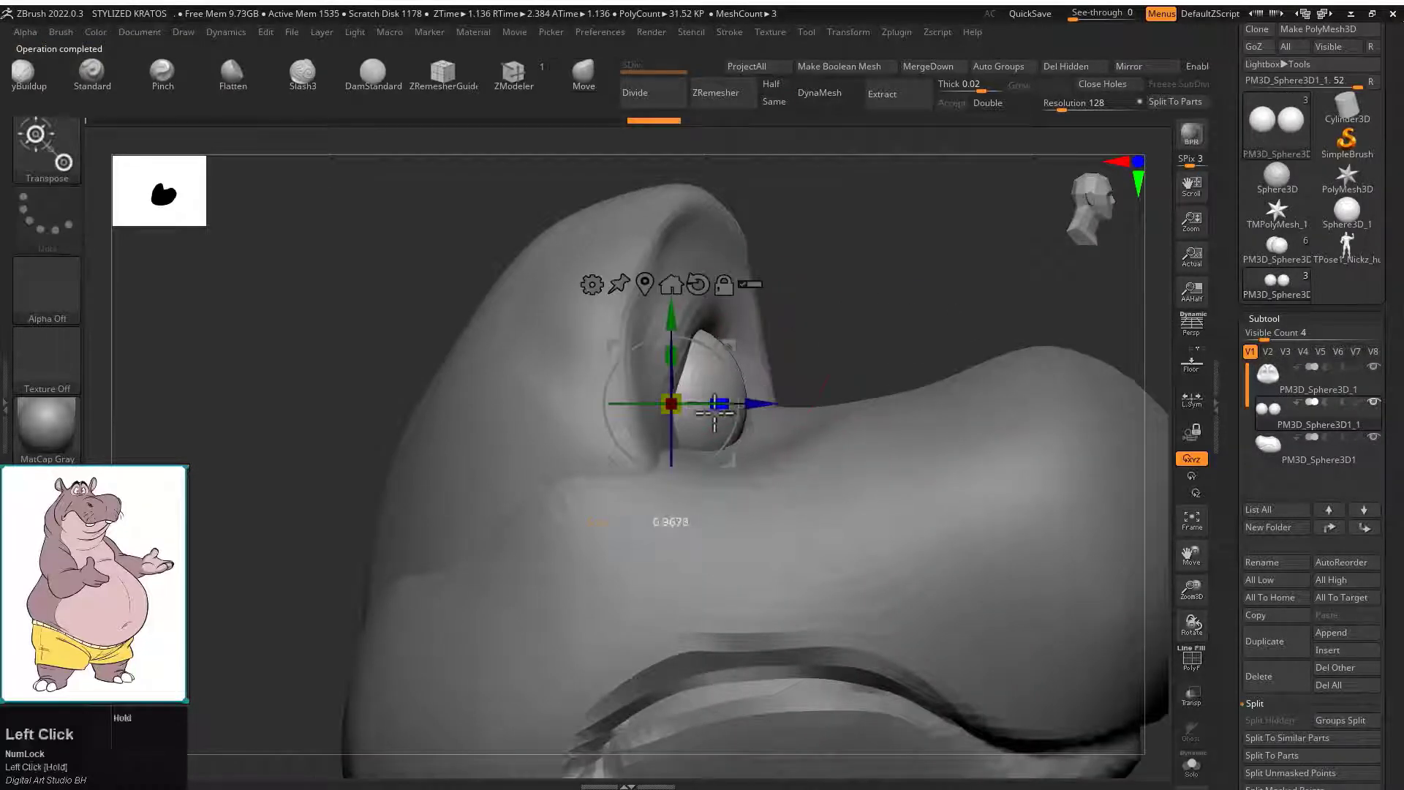
Select the upper head and reshape the socket edges around the eyeballs with the Move brush, smoothing the surface.
left_click_drag(856, 322, 721, 295)
left_click(721, 295, "alt")
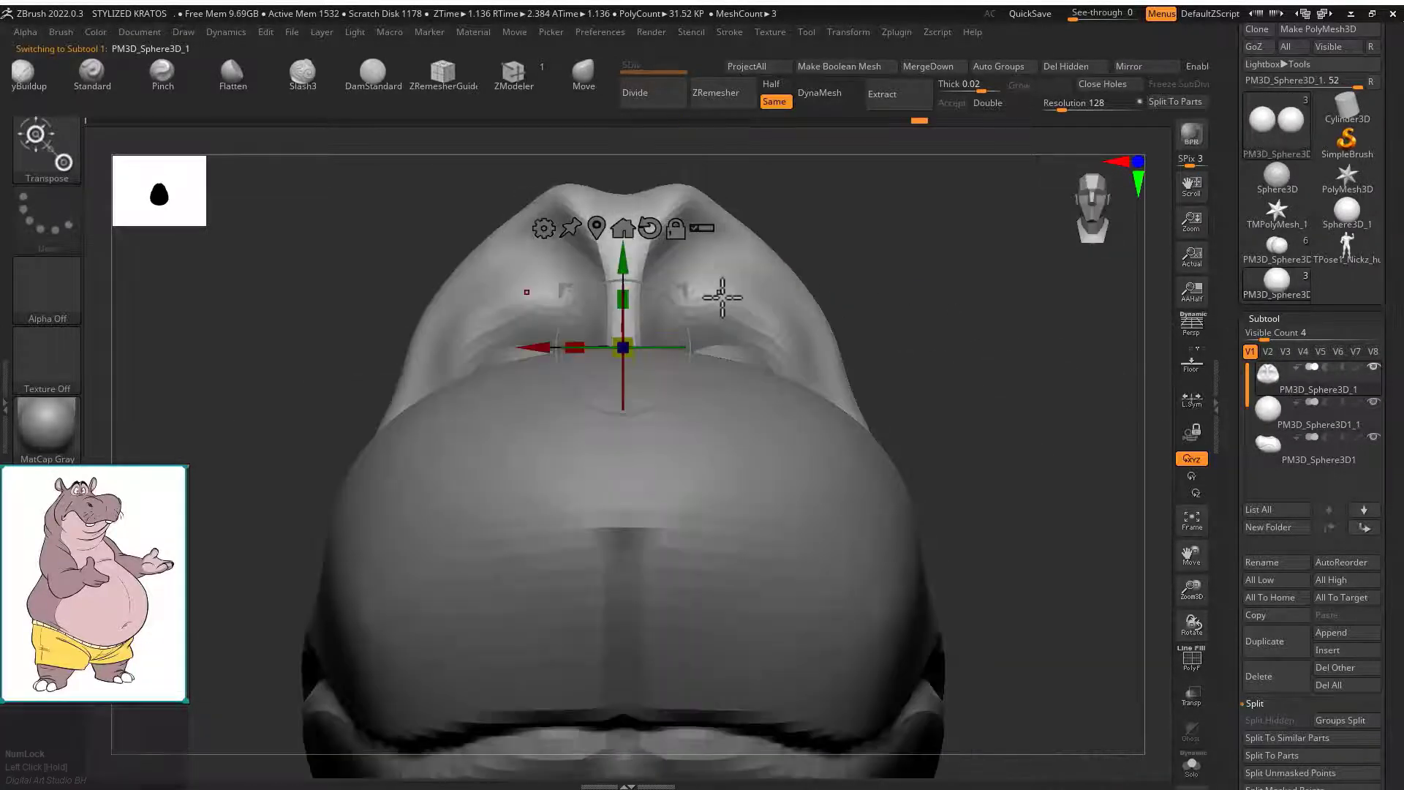
left_click(584, 74)
left_click_drag(891, 318, 828, 331)
mouse_move(523, 329)
left_mouse_down("shift")
mouse_move(545, 339)
mouse_move(537, 322)
mouse_move(527, 361)
left_mouse_up("shift")
key("Tab")
key("q")
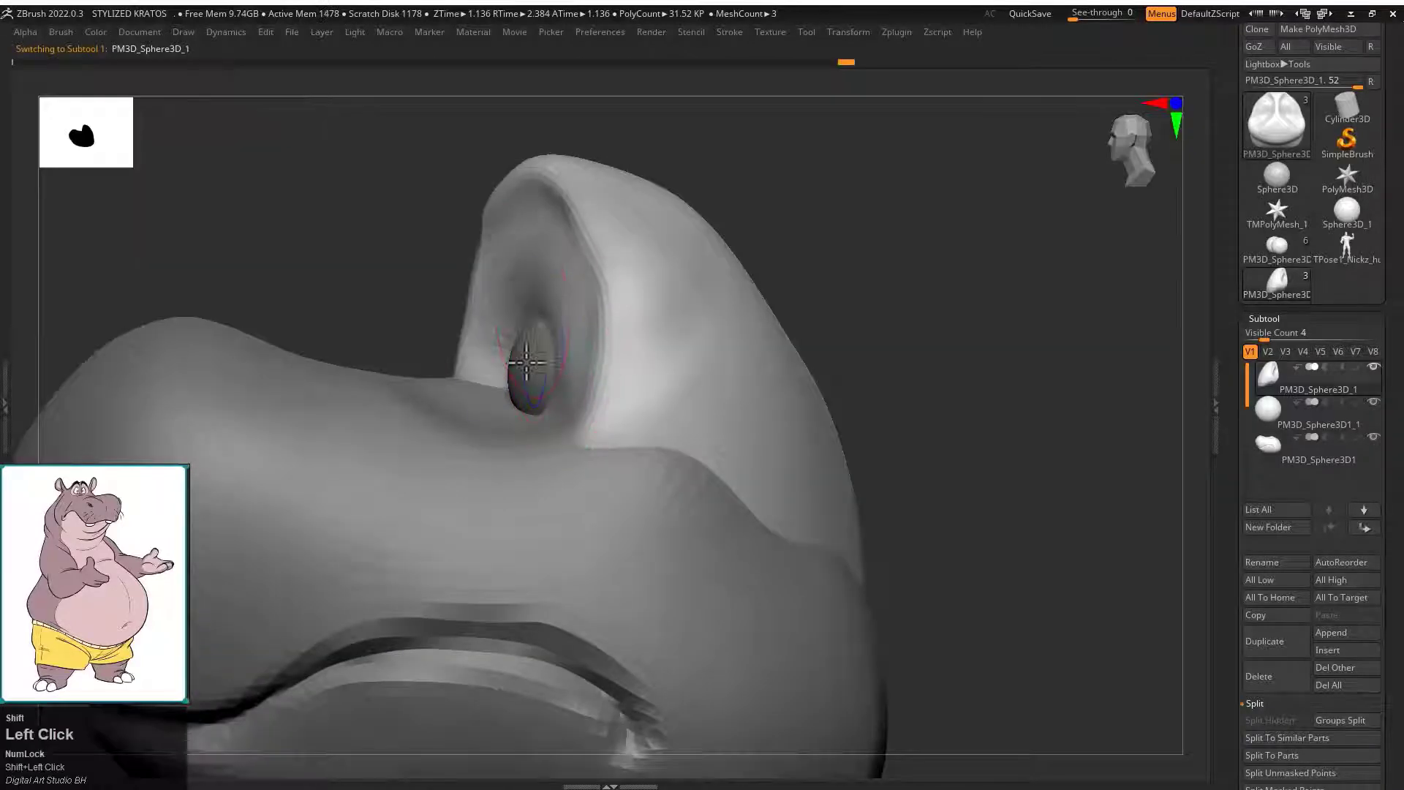
left_click_drag(532, 301, 512, 300)
left_click_drag(414, 305, 680, 321)
mouse_move(637, 321)
left_mouse_down("shift")
mouse_move(652, 317)
mouse_move(577, 327)
mouse_move(625, 334)
left_mouse_up("shift")
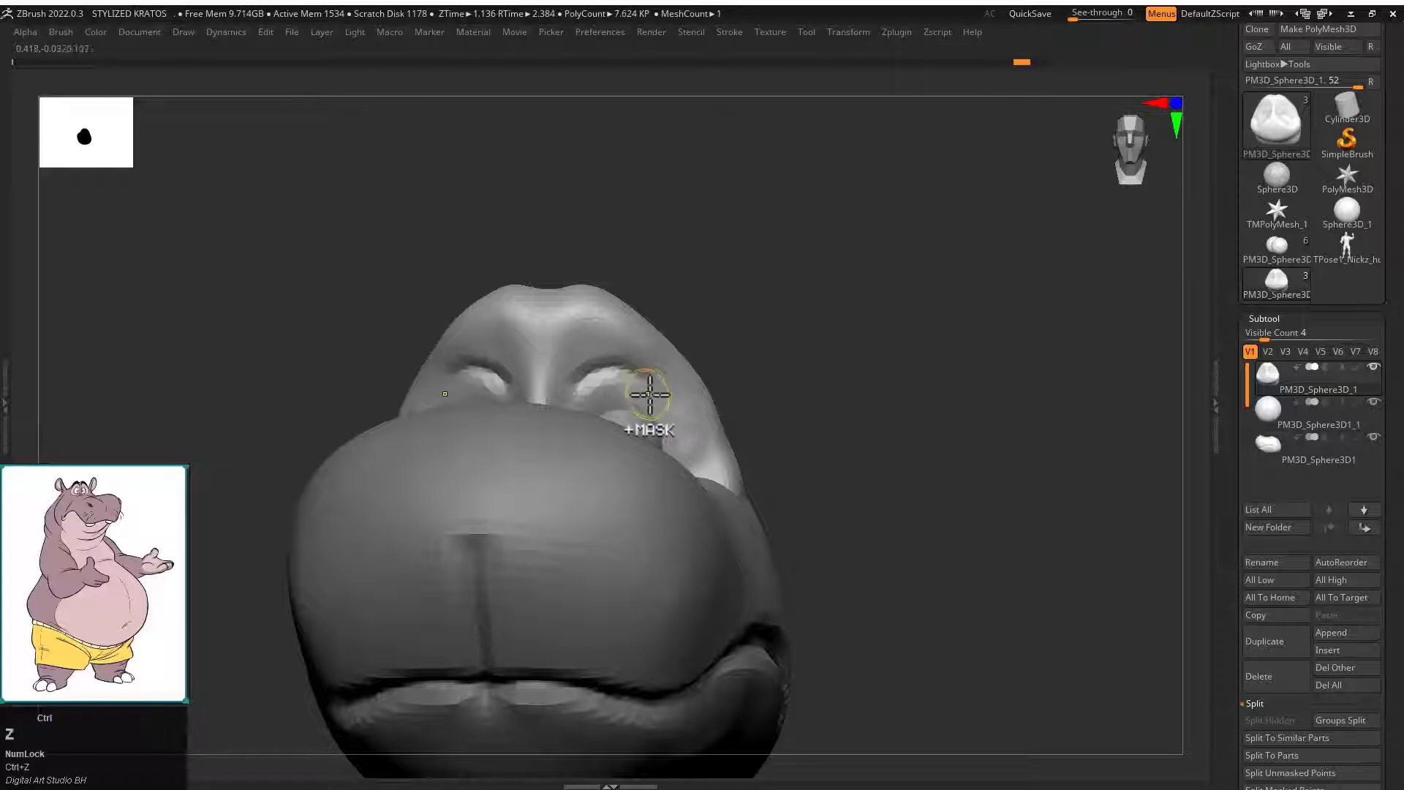
Undo the last stroke on the upper head and smooth the eyelid area above the eyeballs.
key("ctrl+z")
key("space")
left_click(715, 468)
left_click_drag(604, 389, 582, 384, "shift")
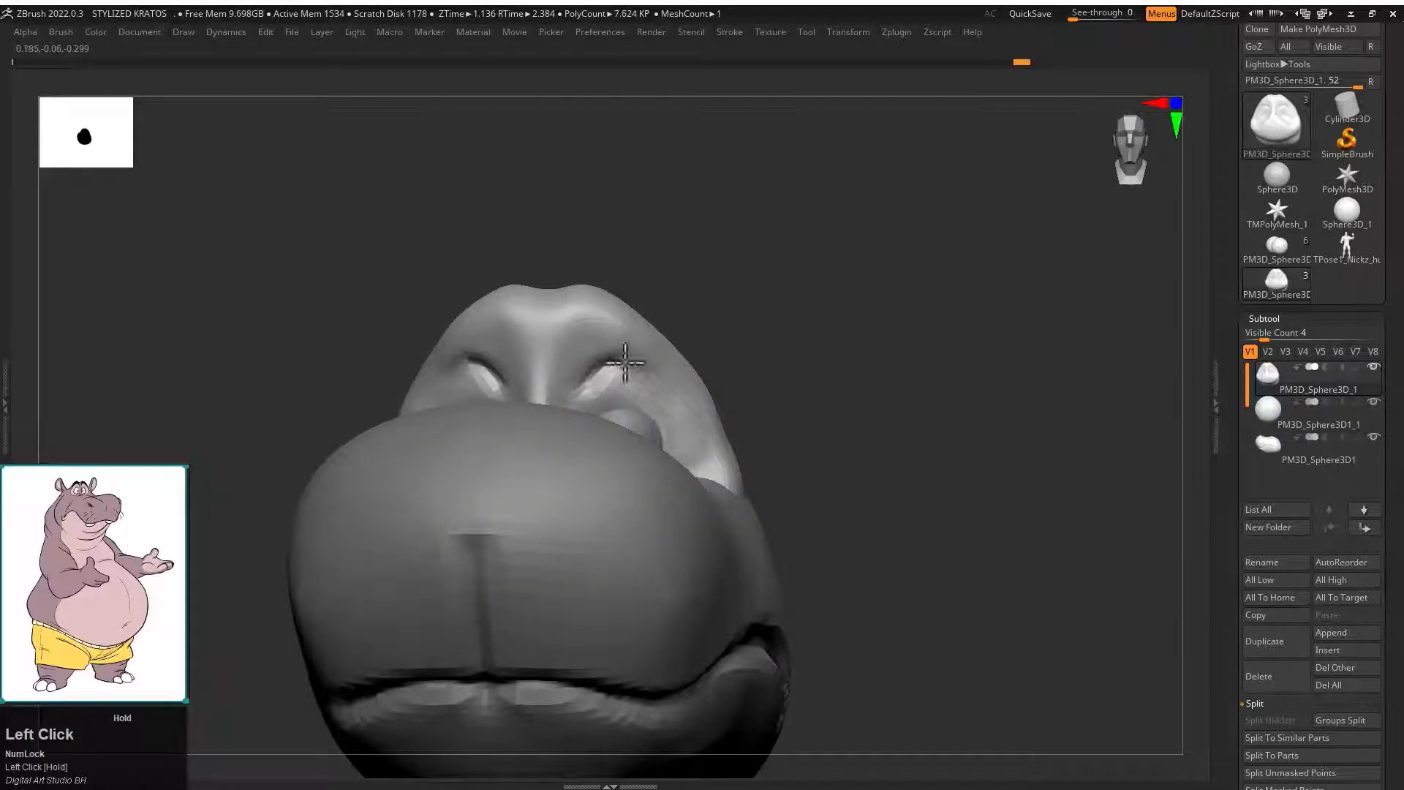
mouse_move(673, 417)
left_mouse_down("ctrl+alt")
mouse_move(615, 388)
mouse_move(805, 317)
mouse_move(892, 316)
mouse_move(796, 249)
left_mouse_up("ctrl+alt")
key("s")
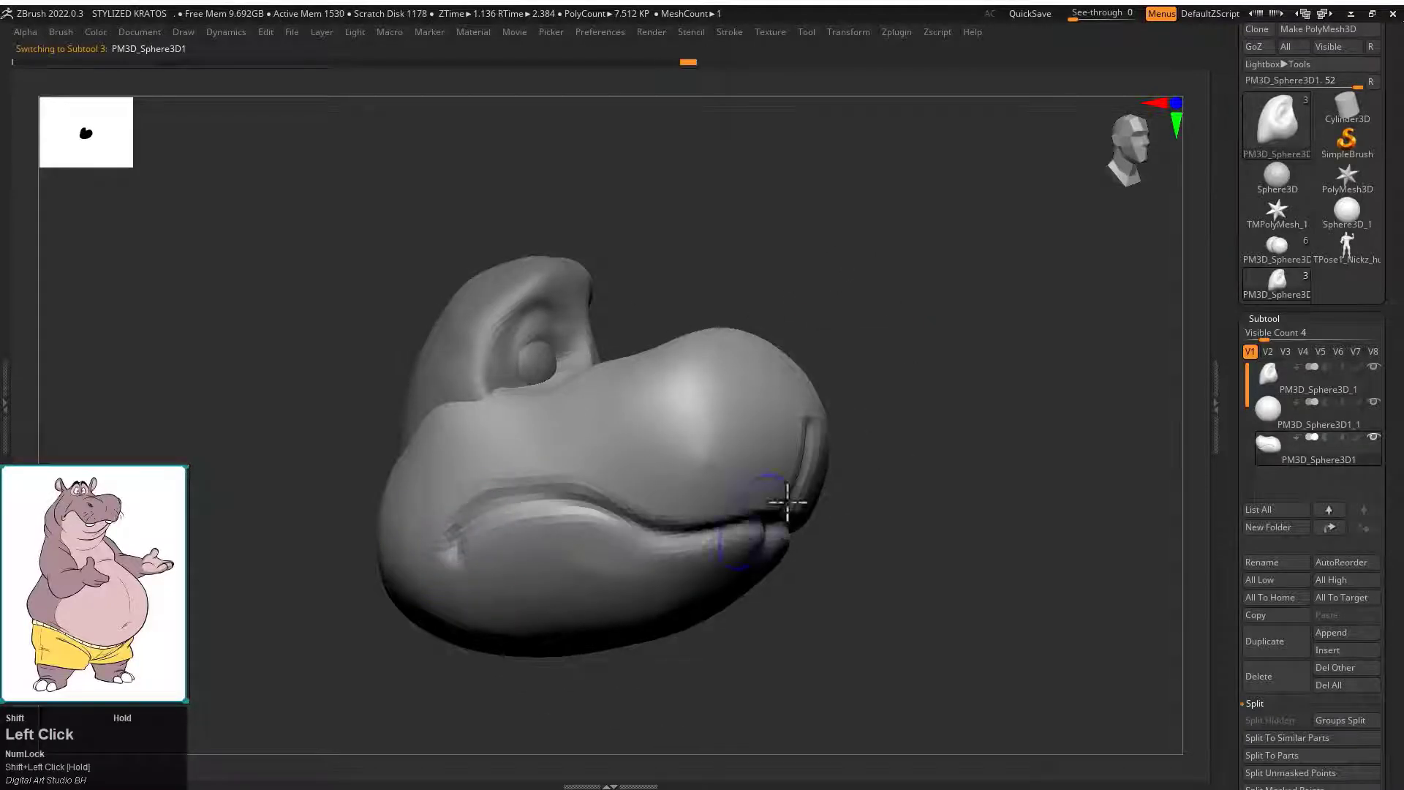
Select the muzzle and tighten the mouth line out to its corner with the Pinch brush.
left_click(779, 512, "alt")
key("b")
left_click(804, 488)
key("space")
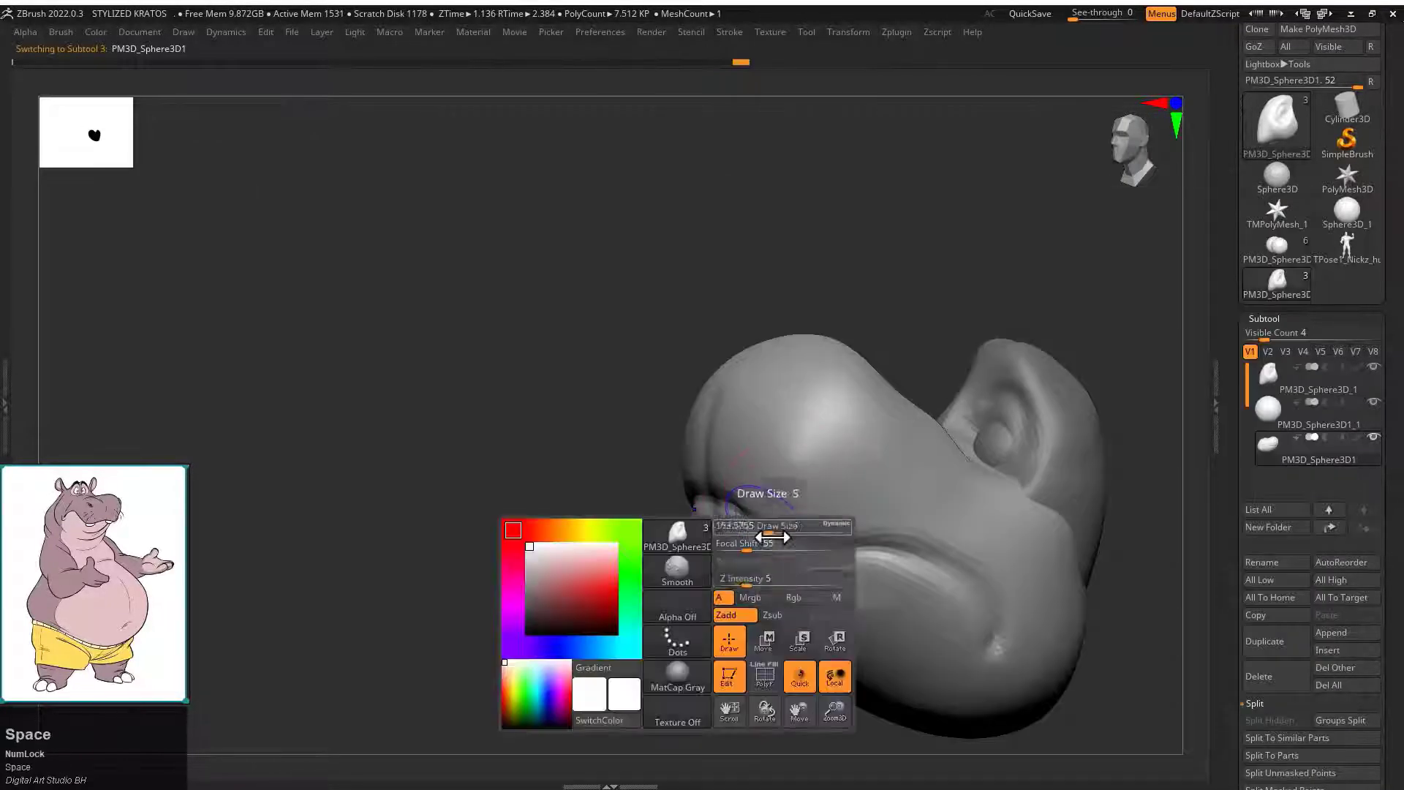
left_click(766, 586, "shift")
key("space")
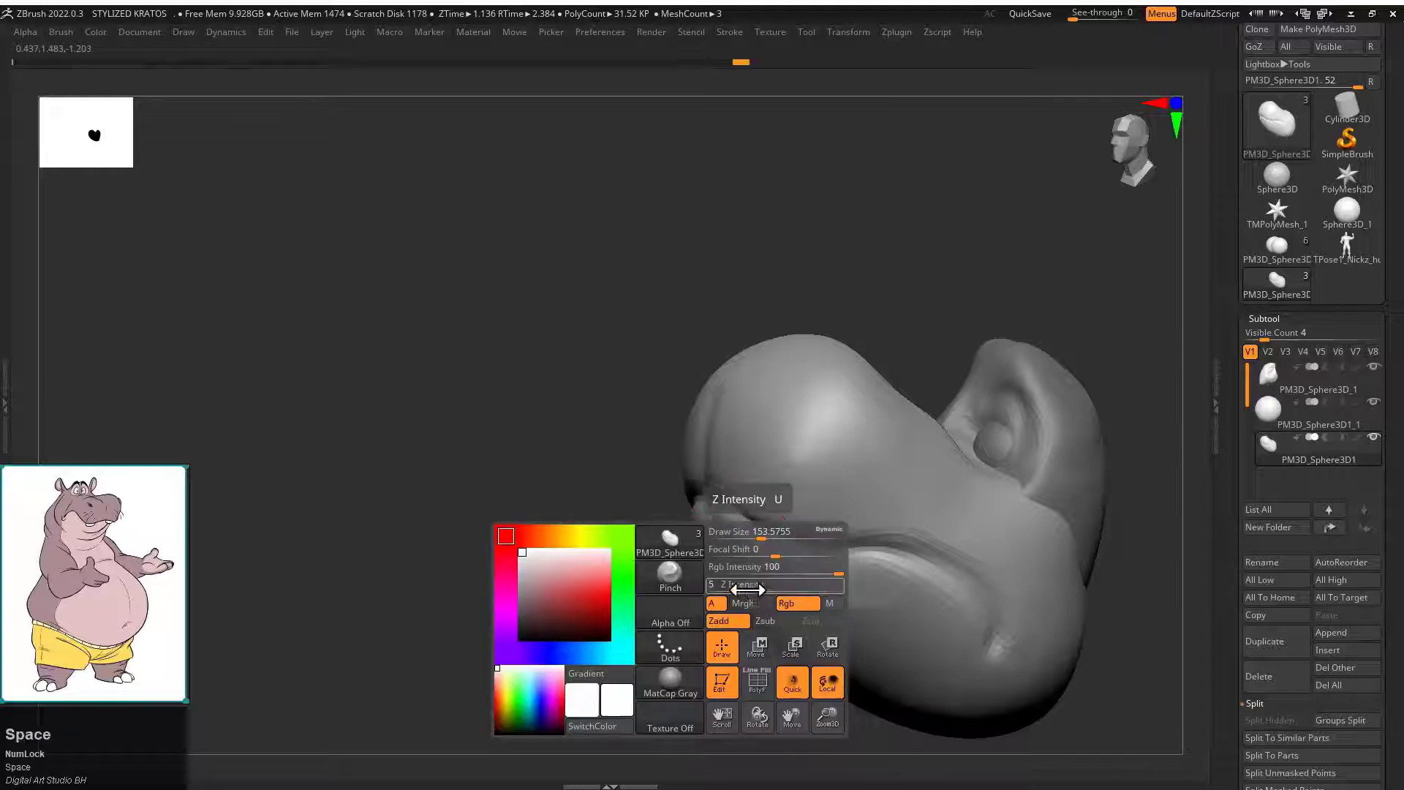
mouse_move(733, 511)
left_mouse_down()
mouse_move(798, 547)
mouse_move(782, 548)
left_mouse_up()
key("space")
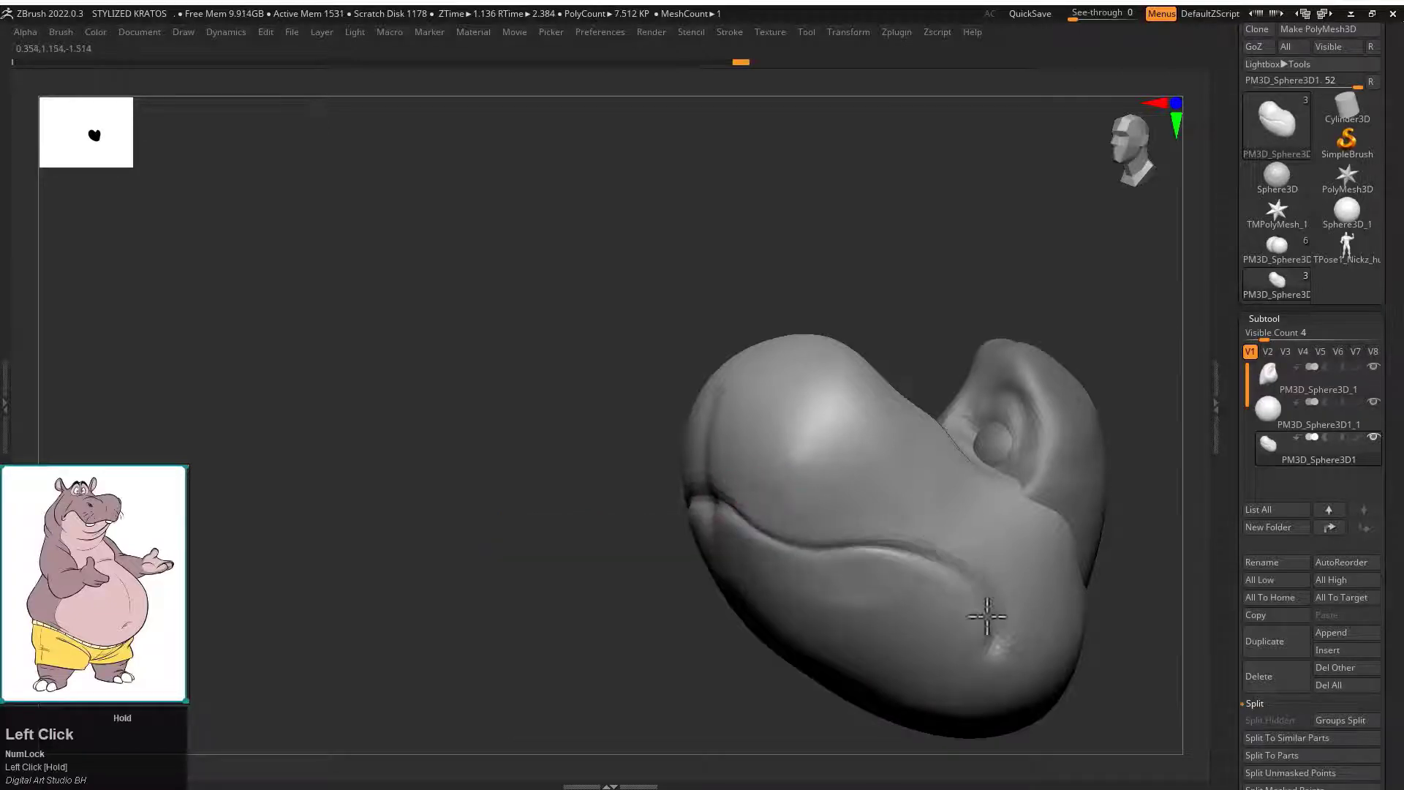
left_click_drag(987, 616, 990, 622)
Carve a nostril hollow into the side of the snout and tighten its rim with the Pinch brush.
mouse_move(582, 537)
left_mouse_down()
mouse_move(693, 414)
mouse_move(868, 261)
mouse_move(907, 282)
left_mouse_up()
mouse_move(907, 281)
left_mouse_down("alt")
mouse_move(826, 334)
mouse_move(831, 375)
left_mouse_up("alt")
left_click_drag(630, 419, 607, 371)
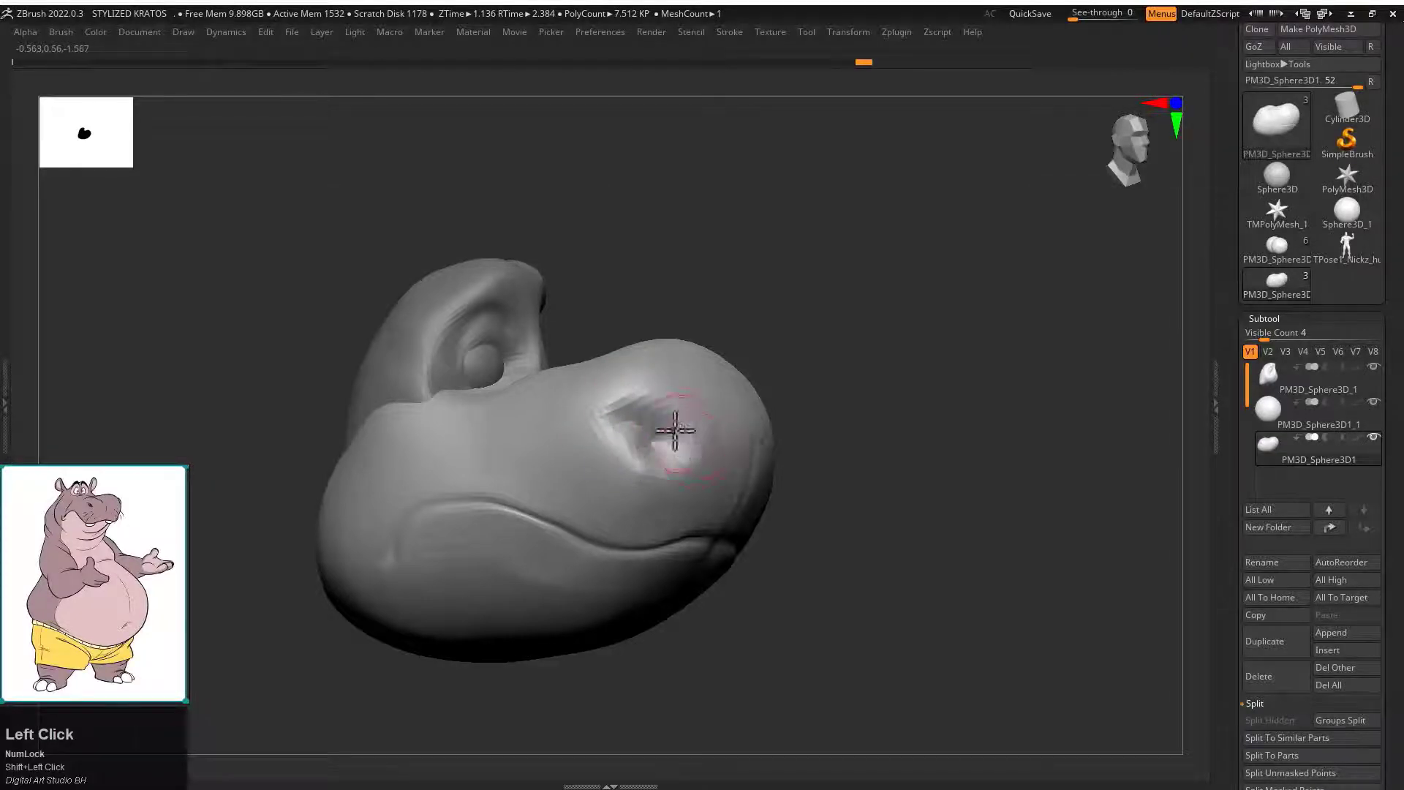
key("b")
key("p")
key("i")
mouse_move(664, 437)
left_mouse_down()
mouse_move(645, 410)
mouse_move(662, 446)
left_mouse_up()
Adjust the front of the muzzle around the mouth with the Move brush.
mouse_move(973, 395)
left_mouse_down()
mouse_move(852, 331)
mouse_move(786, 340)
left_mouse_up()
key("b")
key("m")
key("v")
left_click_drag(684, 539, 684, 557)
Mask the lower jaw along the mouth line and pull the front of the upper lip down over it.
left_click_drag(869, 379, 987, 399)
left_click_drag(635, 528, 673, 532, "ctrl")
key("ctrl+z")
key("Tab")
left_click(46, 218, "ctrl")
left_click(271, 230, "ctrl")
key("Tab")
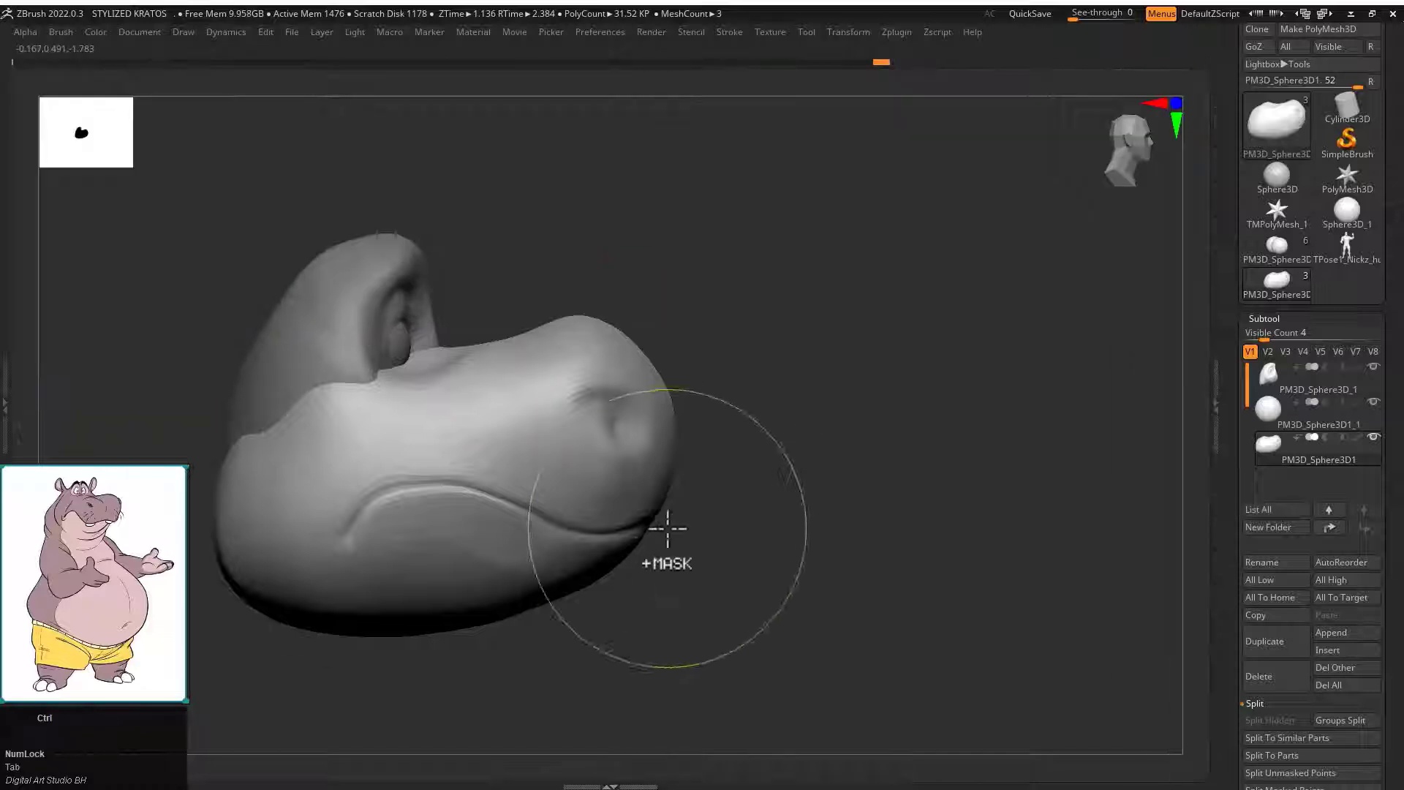
left_click_drag(403, 491, 687, 585, "ctrl")
left_click_drag(631, 512, 665, 539)
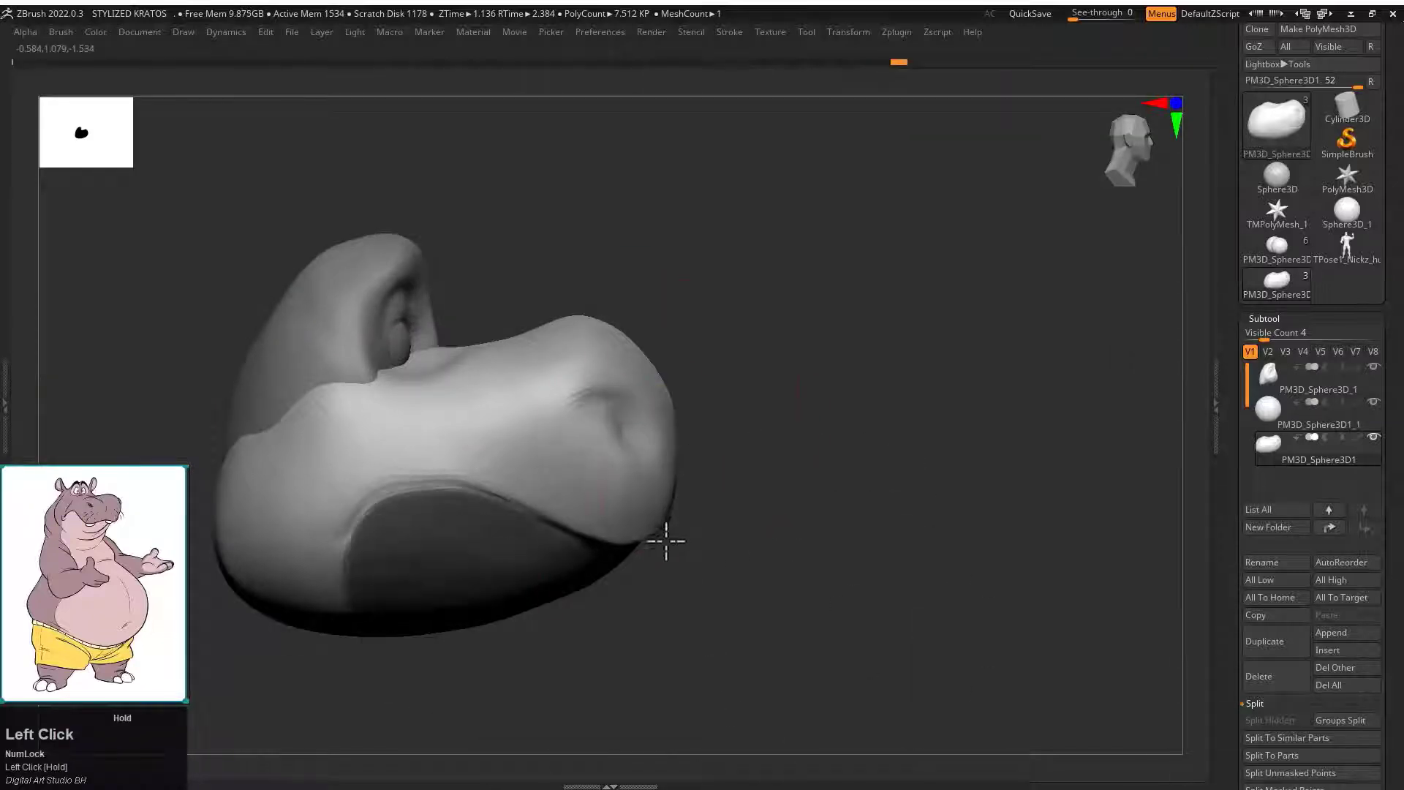
Shape raised volumes around the nostrils on top of the snout and smooth the bridge behind them.
mouse_move(783, 538)
left_mouse_down()
mouse_move(563, 523)
mouse_move(596, 540)
mouse_move(689, 495)
mouse_move(573, 602)
mouse_move(695, 448)
mouse_move(929, 317)
mouse_move(773, 491)
left_mouse_up()
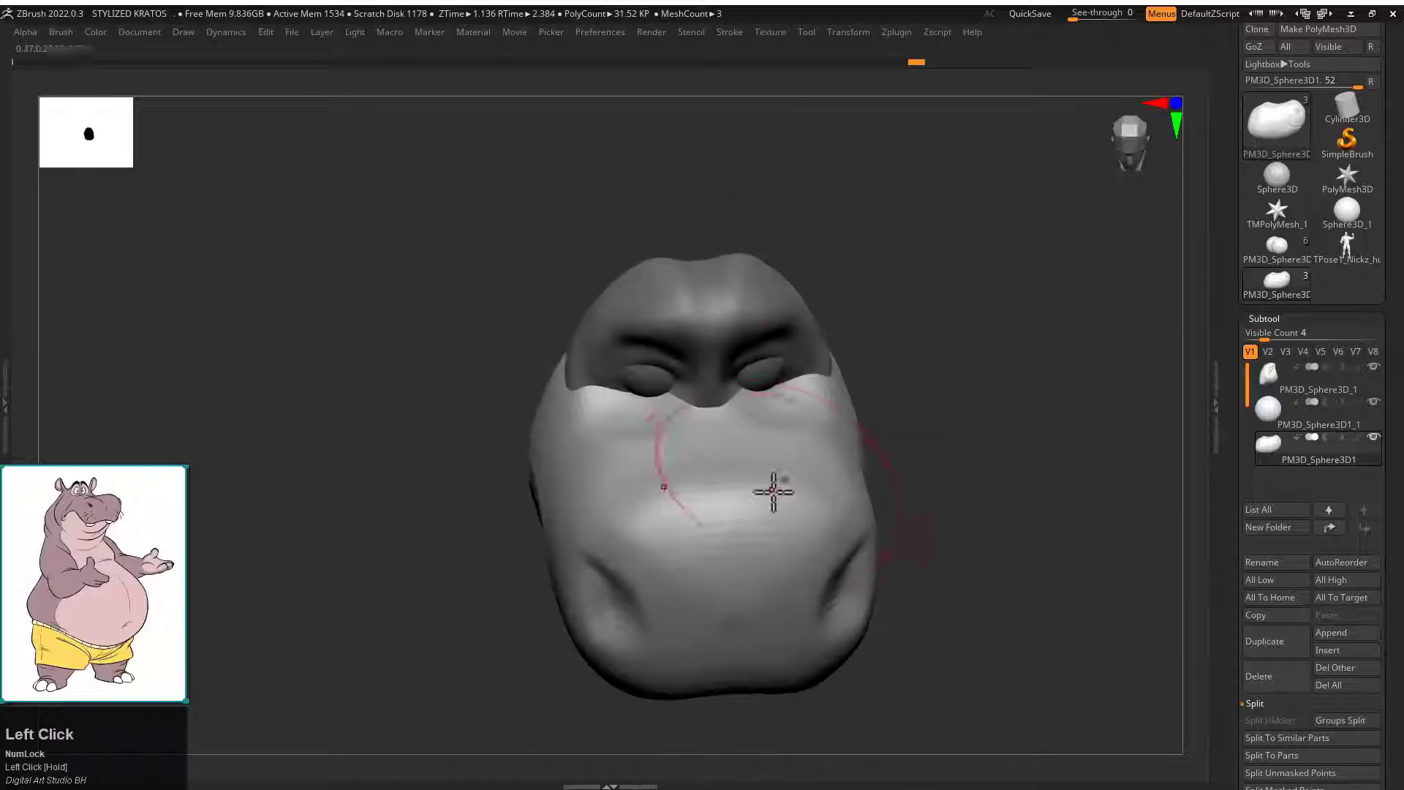
mouse_move(687, 477)
left_mouse_down()
mouse_move(689, 445)
mouse_move(735, 594)
mouse_move(601, 484)
left_mouse_up()
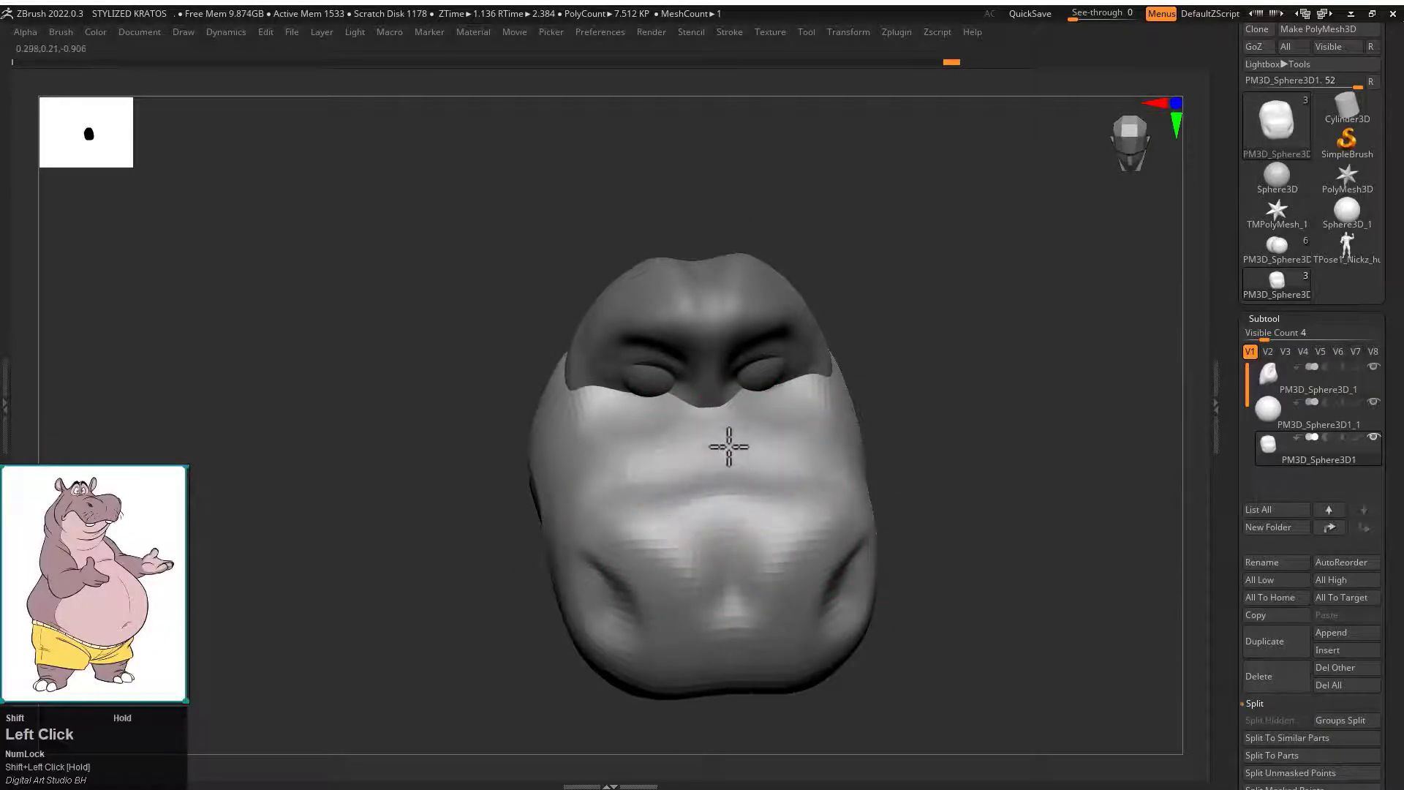
left_click_drag(730, 446, 820, 448, "shift")
left_click_drag(932, 446, 826, 448)
key("space")
left_click_drag(843, 506, 825, 506)
left_click_drag(745, 473, 856, 419)
key("space")
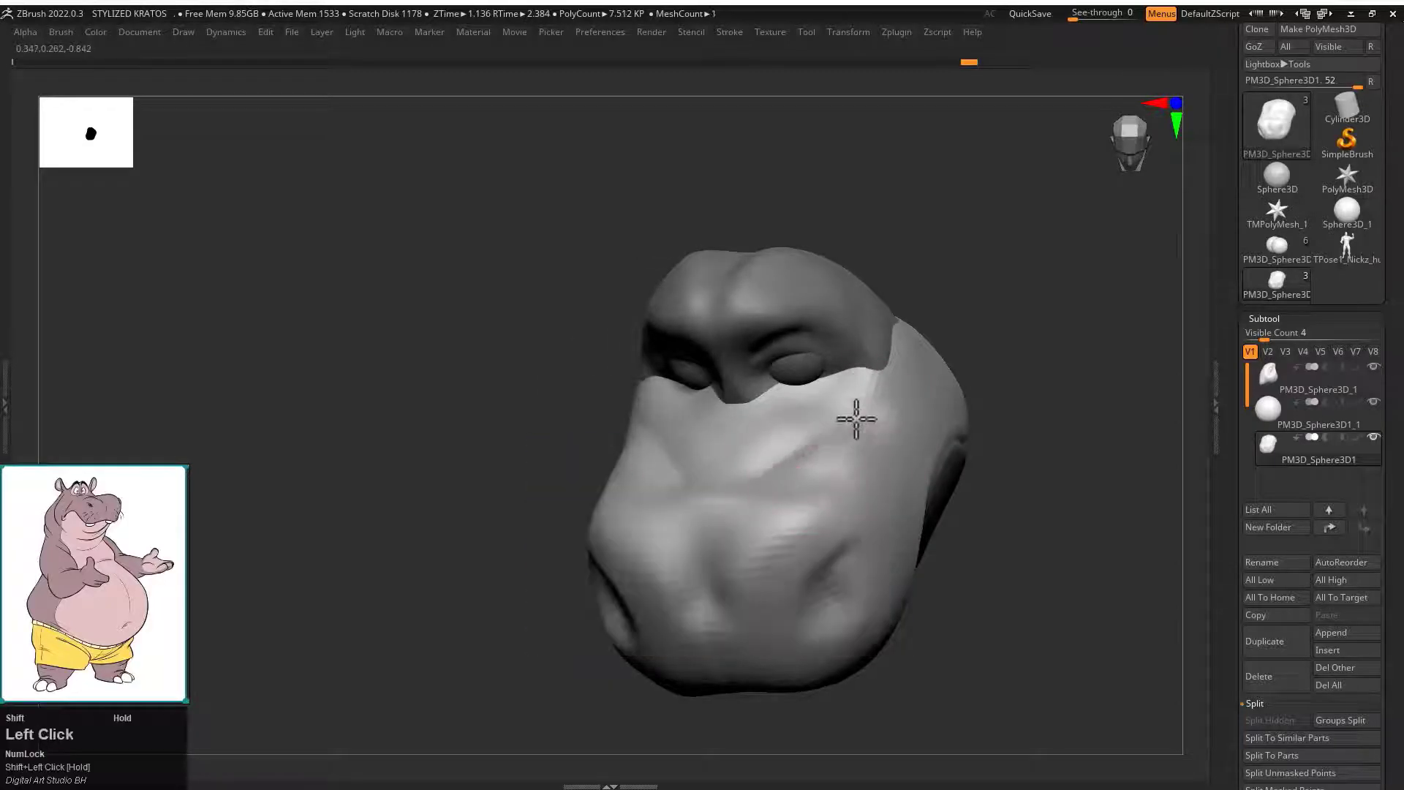
left_click_drag(731, 497, 790, 463, "shift")
Smooth the top of the snout between the nostrils and the cheek below the eye.
mouse_move(956, 548)
left_mouse_down()
mouse_move(946, 508)
mouse_move(891, 442)
left_mouse_up()
left_click_drag(694, 458, 668, 441, "shift")
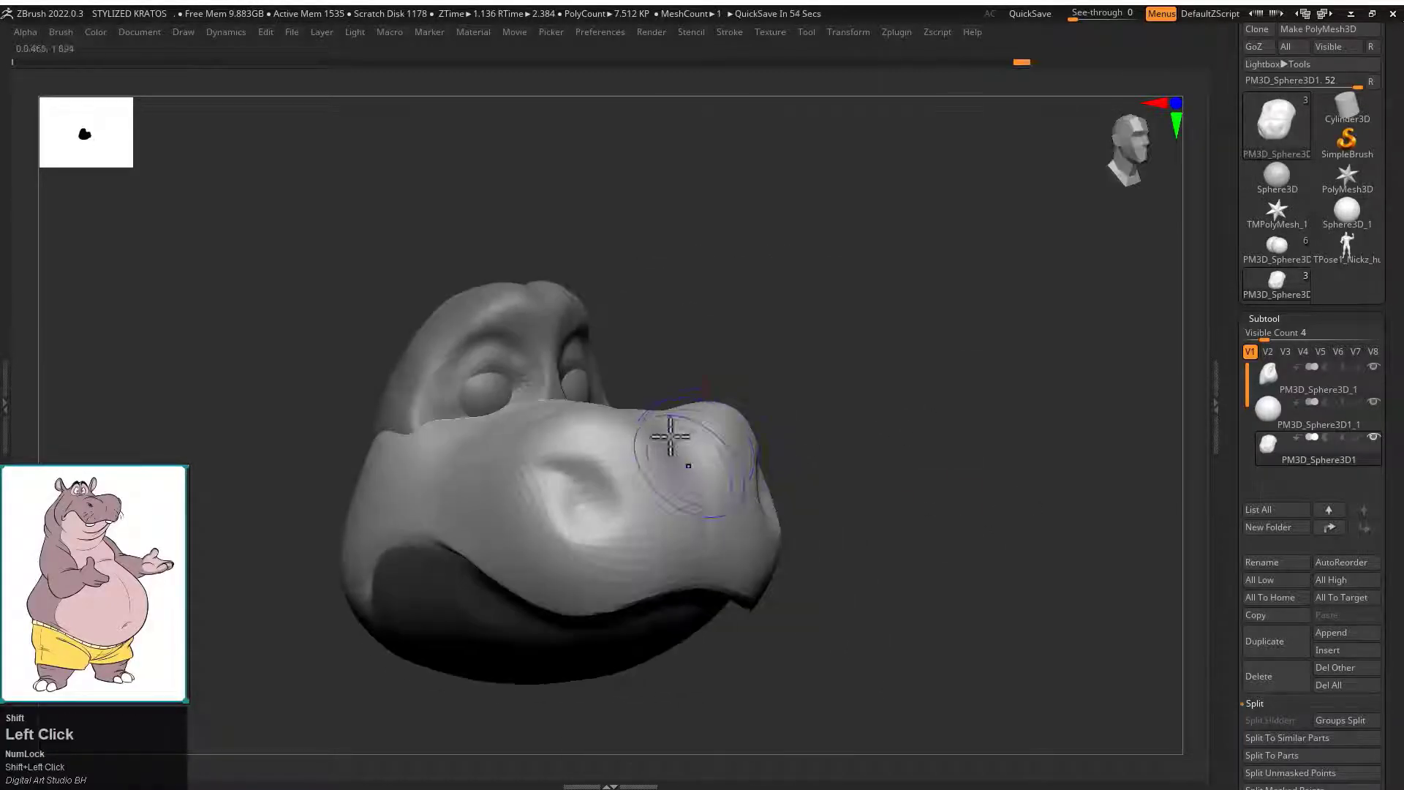
left_click_drag(826, 454, 819, 505)
left_click_drag(611, 448, 556, 437, "shift")
left_click_drag(513, 364, 518, 308)
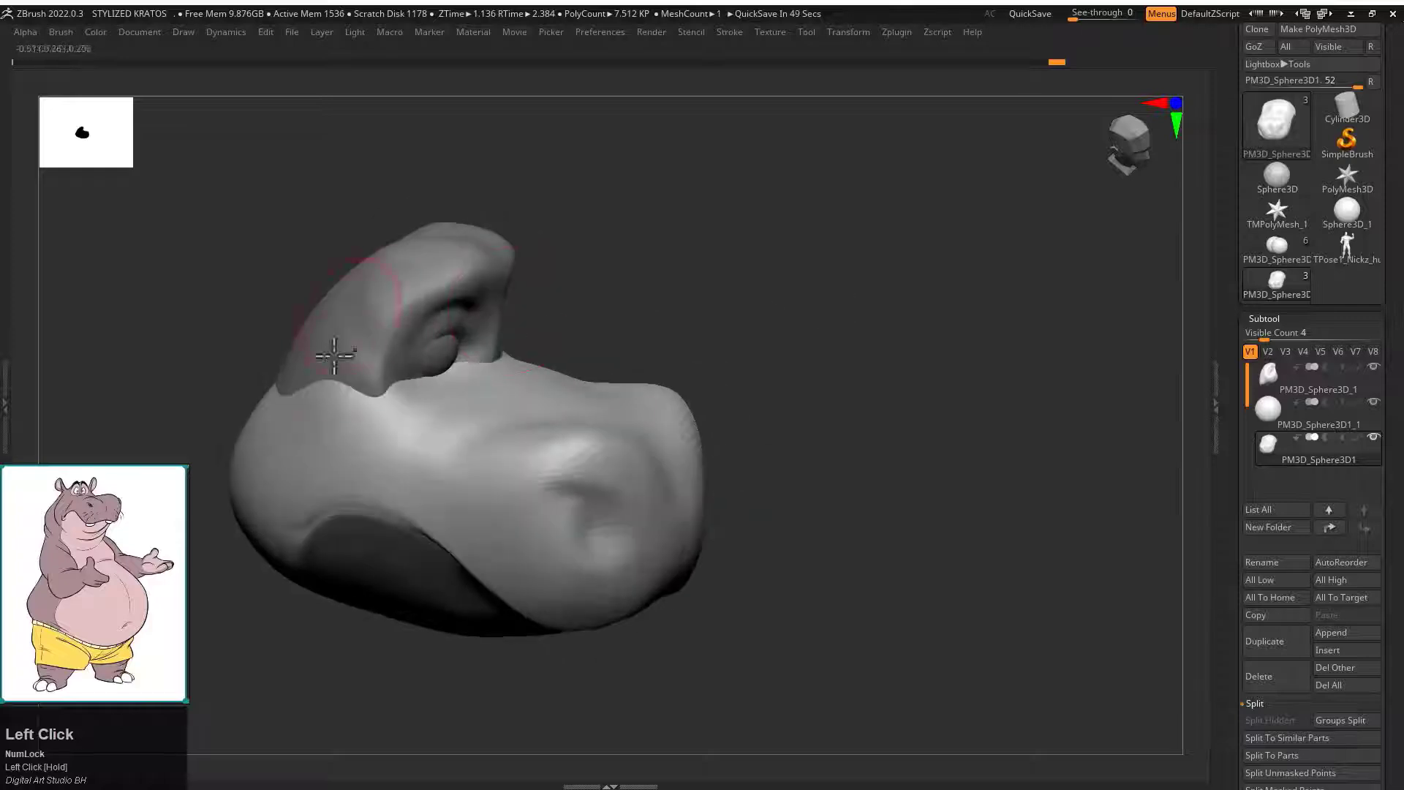
left_click_drag(369, 453, 385, 457, "shift")
left_click_drag(647, 299, 638, 264)
Sculpt curved creases across the bridge of the snout beneath the eyes with a resized brush.
key("s")
left_click_drag(354, 501, 339, 501)
mouse_move(295, 535)
left_mouse_down()
mouse_move(401, 502)
mouse_move(363, 462)
mouse_move(580, 417)
mouse_move(780, 317)
mouse_move(664, 379)
left_mouse_up()
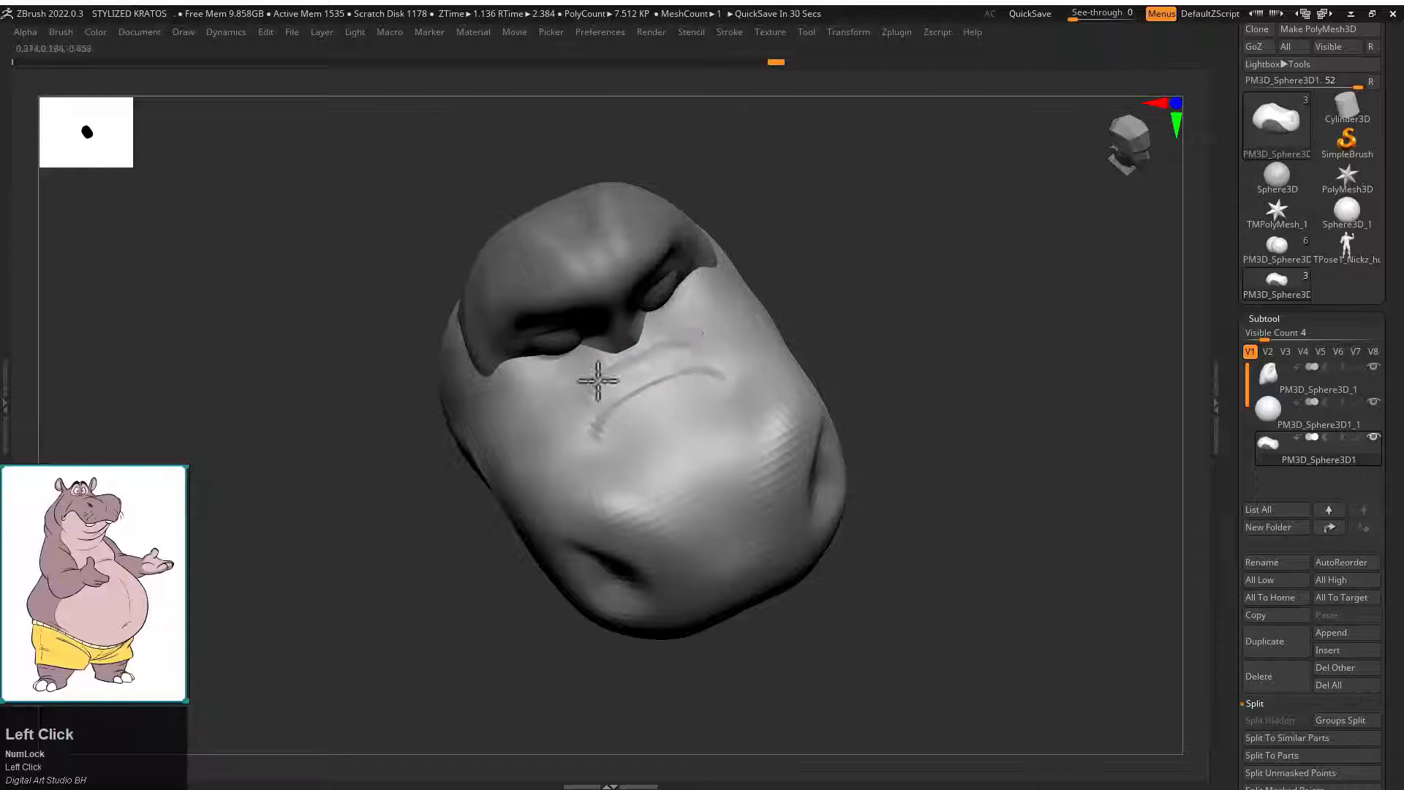
left_click_drag(941, 292, 780, 365)
Deepen the nostril openings and refine their rims with a resized brush, undoing the last stroke.
left_click_drag(434, 430, 610, 447)
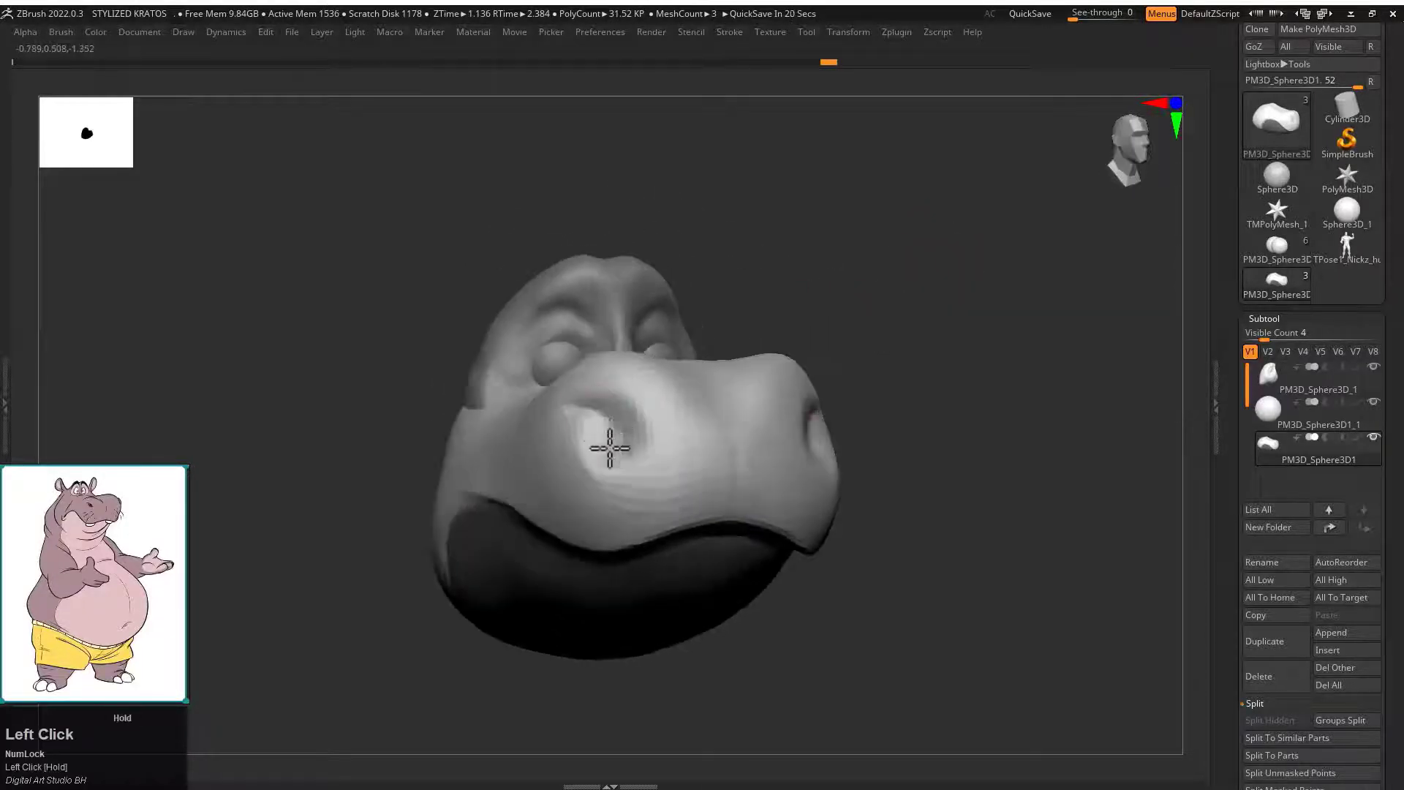
key("s")
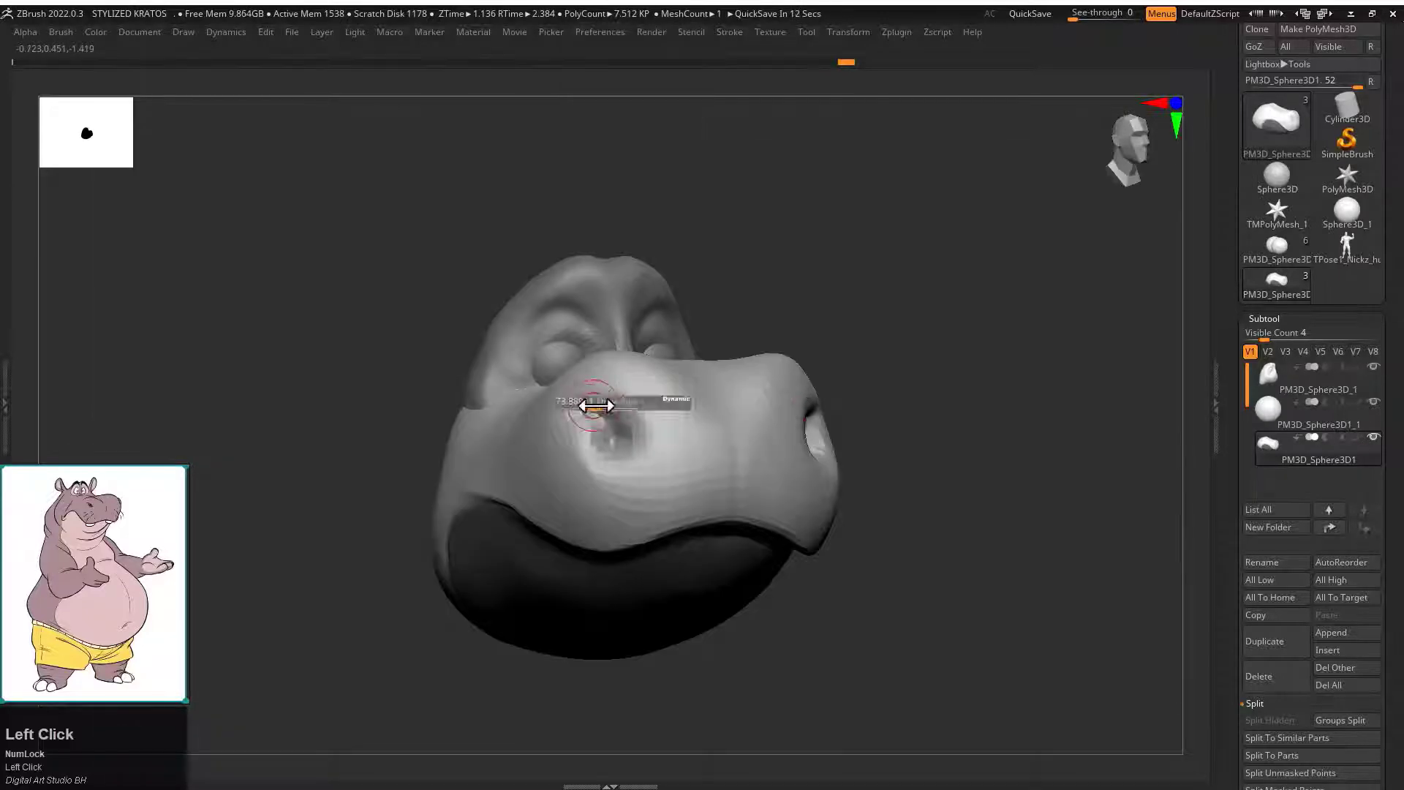
left_click_drag(865, 327, 678, 391)
left_click_drag(842, 382, 740, 416)
key("b")
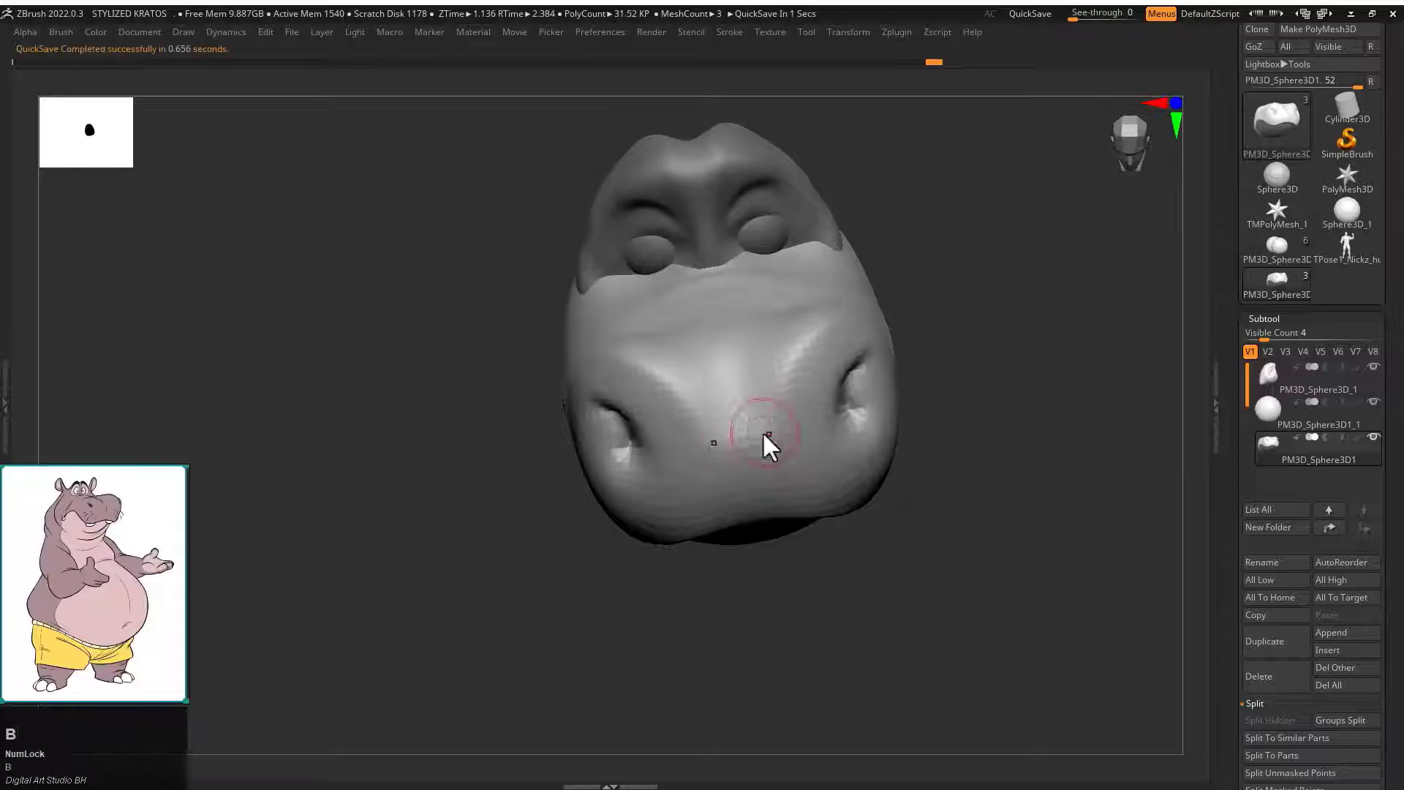
left_click_drag(840, 539, 907, 340)
key("ctrl+z")
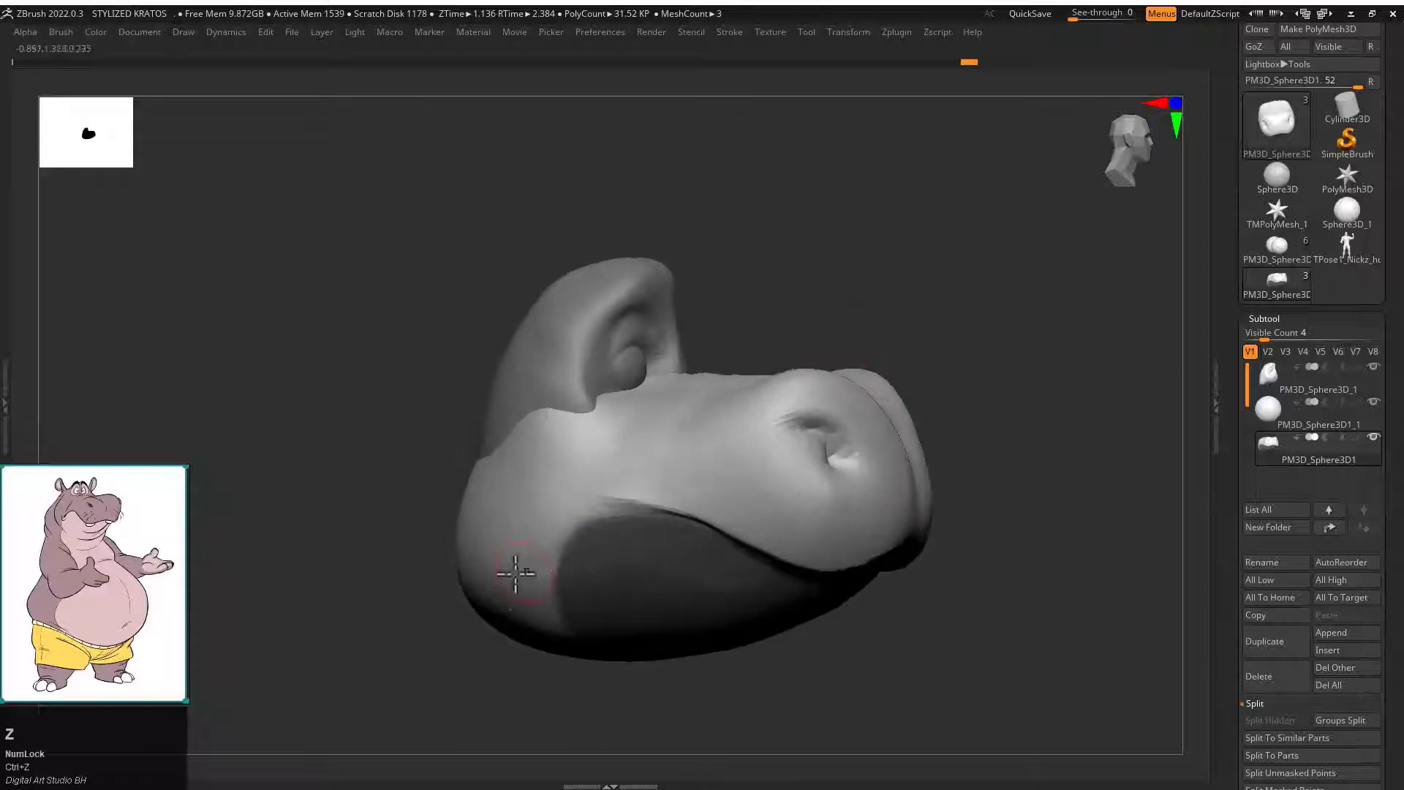
Invert the mask, build up and smooth the chin at the front of the lower jaw, and clear the mask.
left_click(371, 556, "ctrl")
left_click_drag(426, 583, 891, 593)
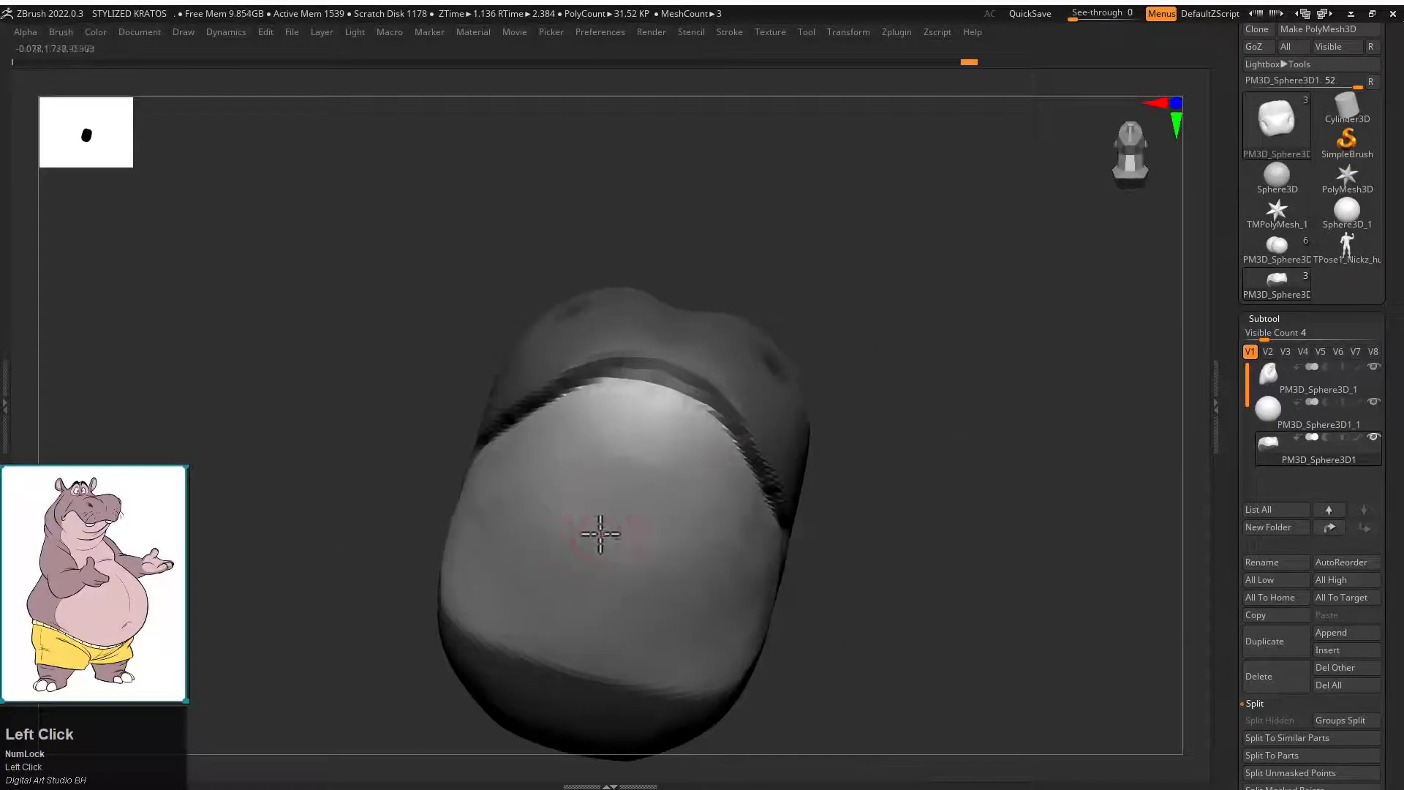
left_click(620, 521)
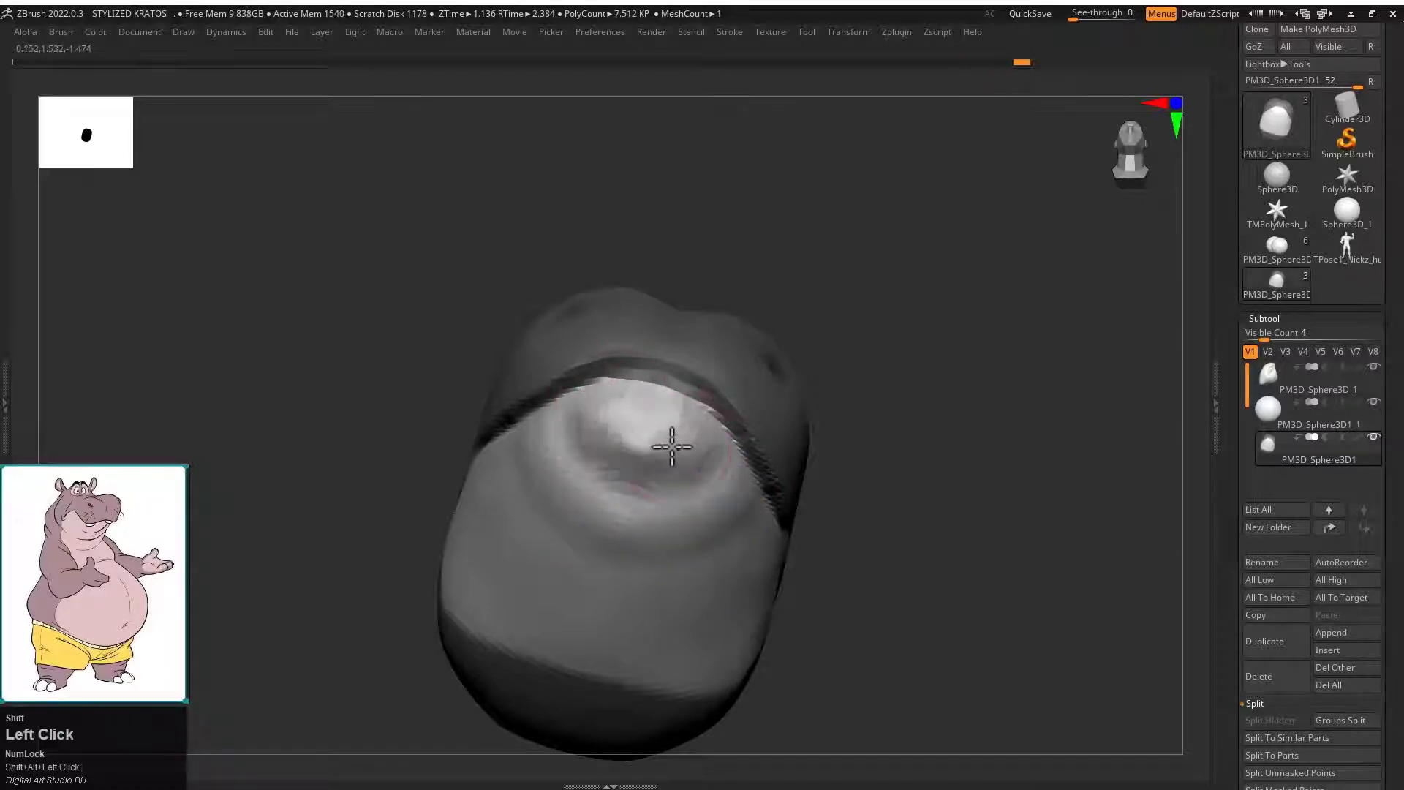
left_click_drag(672, 446, 837, 392)
key("ctrl+z")
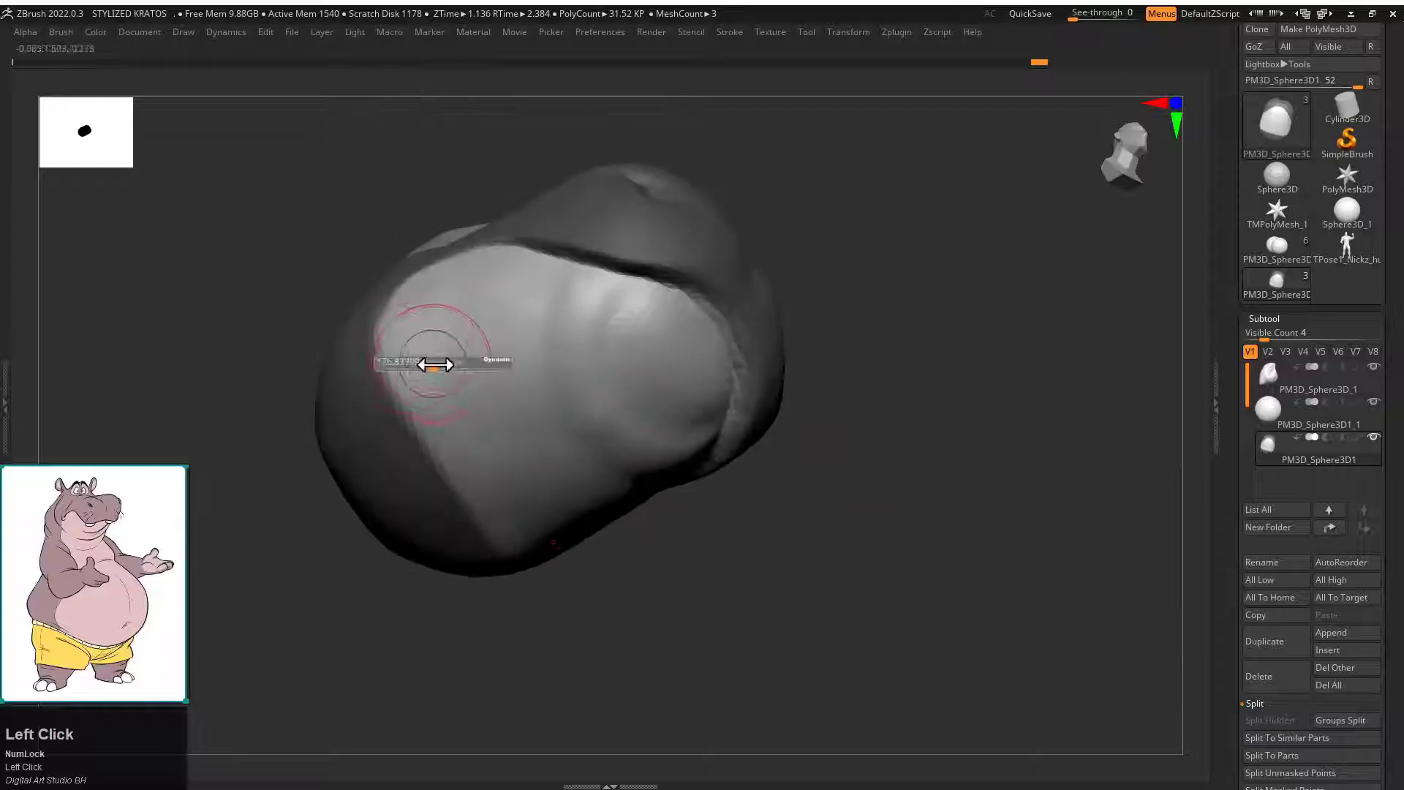
mouse_move(424, 364)
left_mouse_down("shift")
mouse_move(517, 417)
mouse_move(448, 398)
mouse_move(419, 336)
left_mouse_up("shift")
key("ctrl+shift+z")
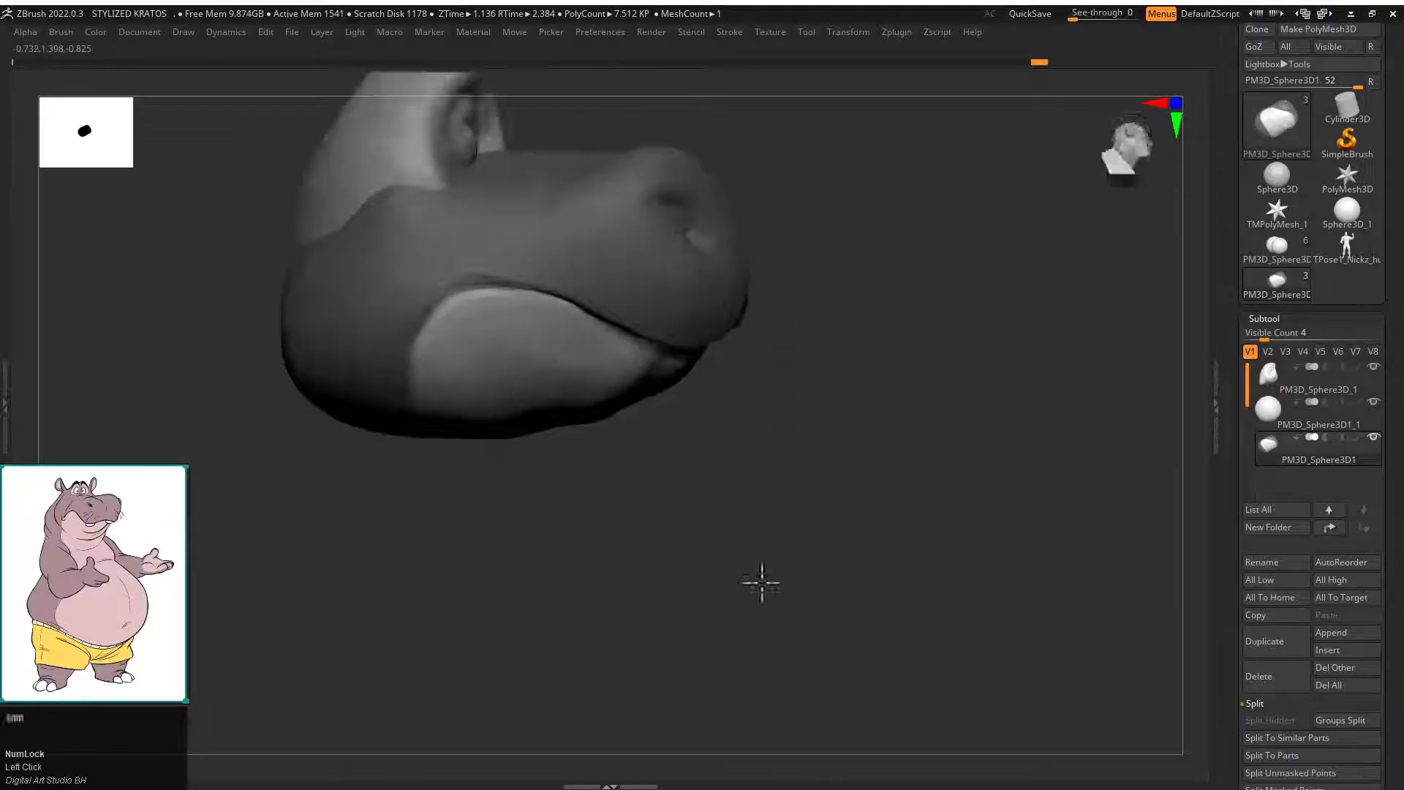
left_click_drag(762, 580, 793, 257)
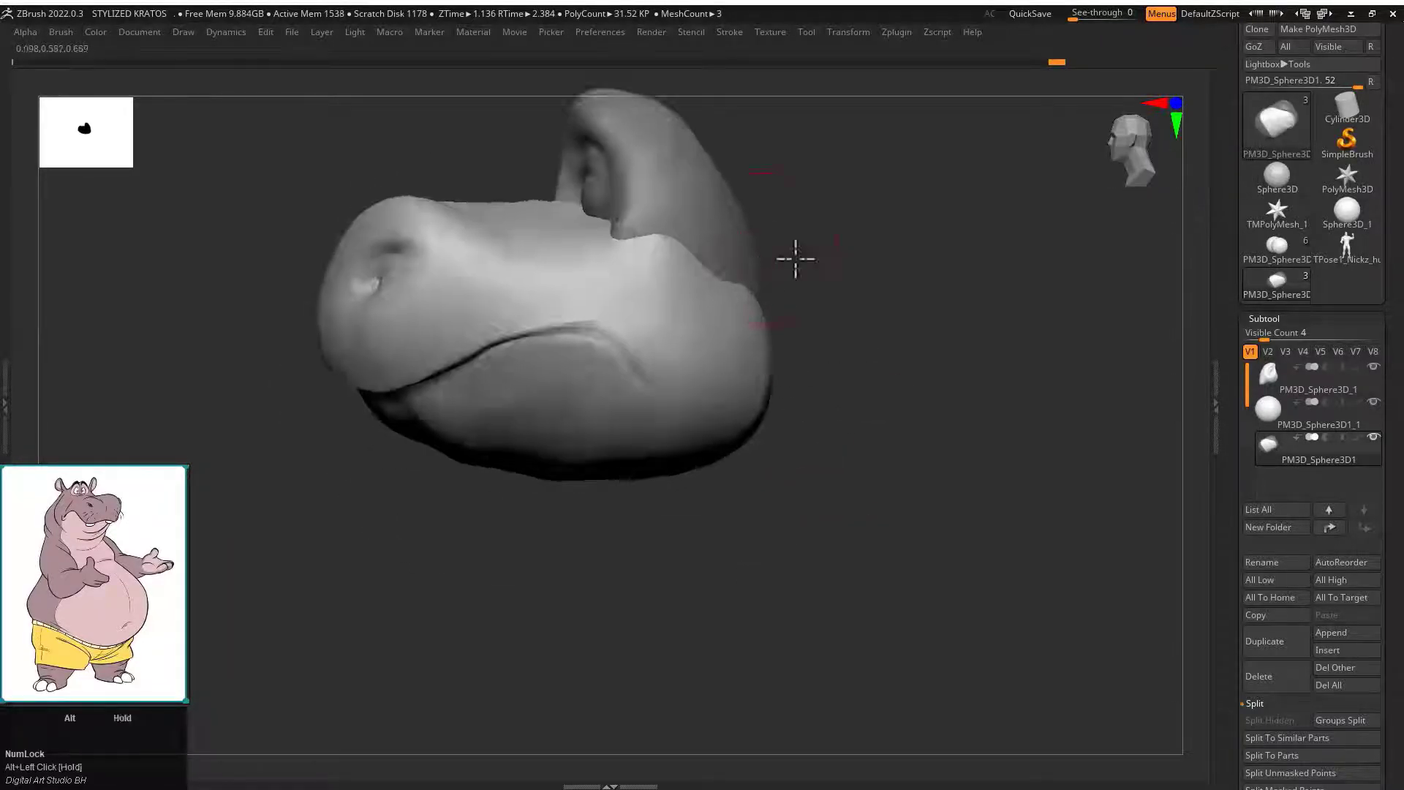
Select the upper head and reshape its back where it meets the muzzle with the Move brush.
left_click(752, 463, "alt")
key("b")
key("m")
key("v")
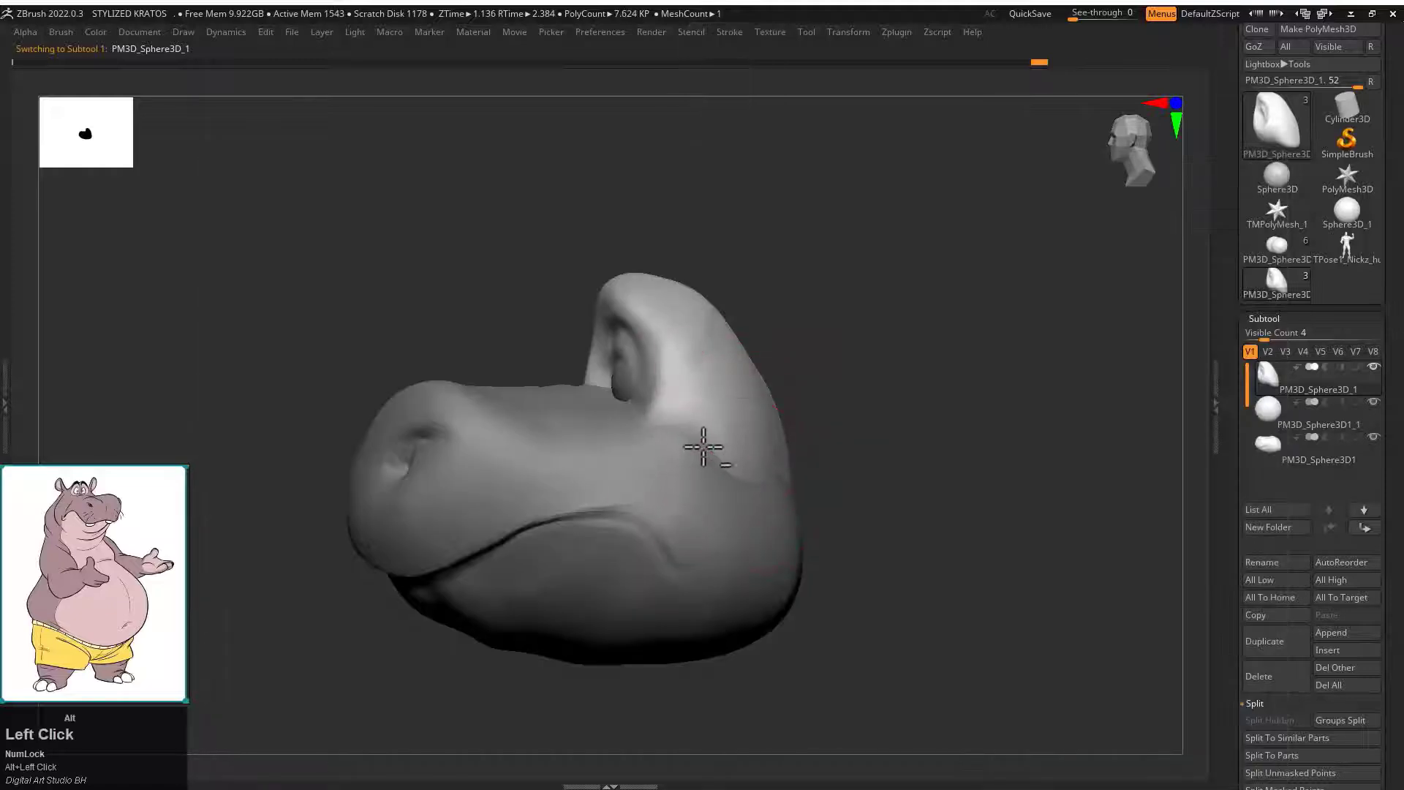
left_click_drag(838, 391, 797, 427)
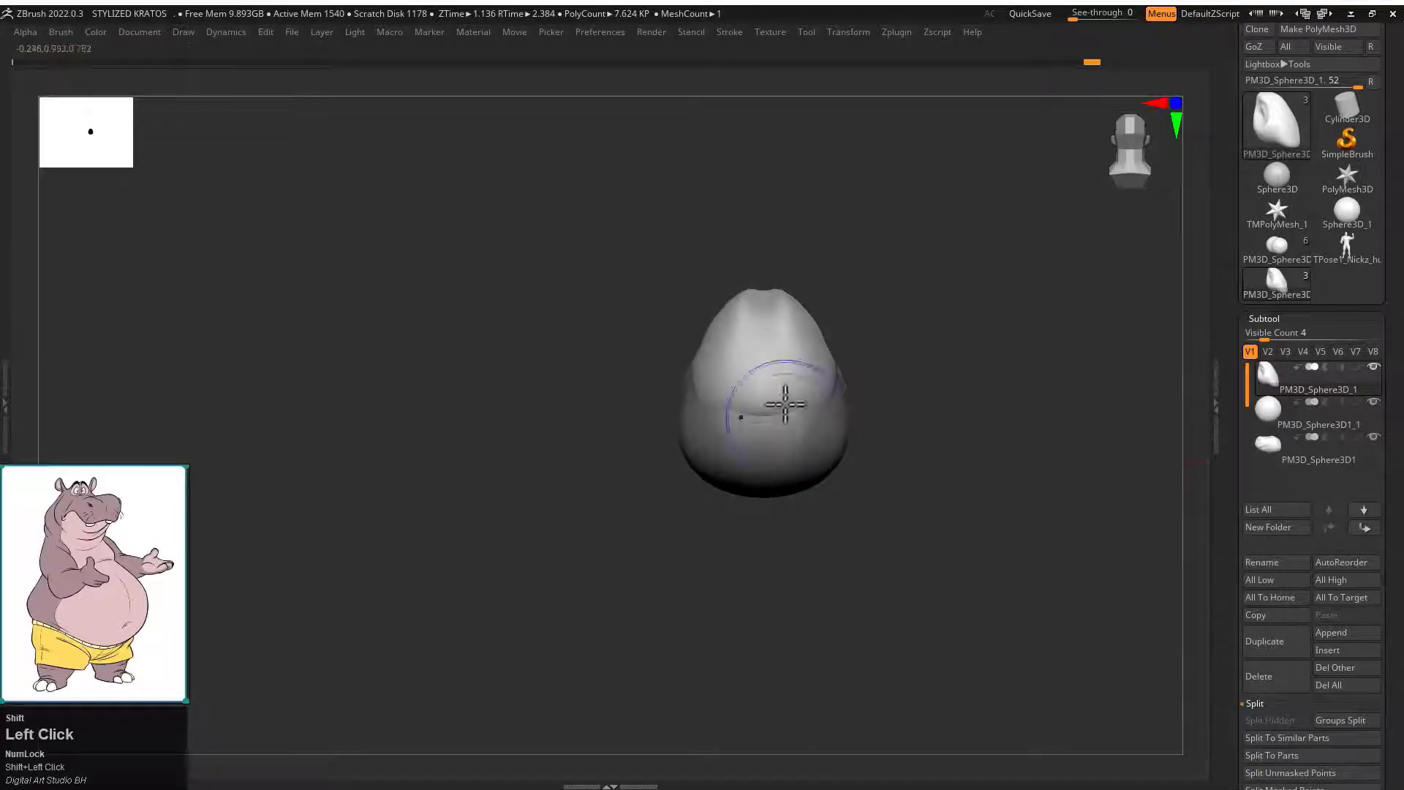
Insert a new sphere subtool and position it beneath the head with the gizmo.
left_click(1329, 650)
left_click(1112, 451)
key("w")
left_click_drag(713, 226, 732, 431)
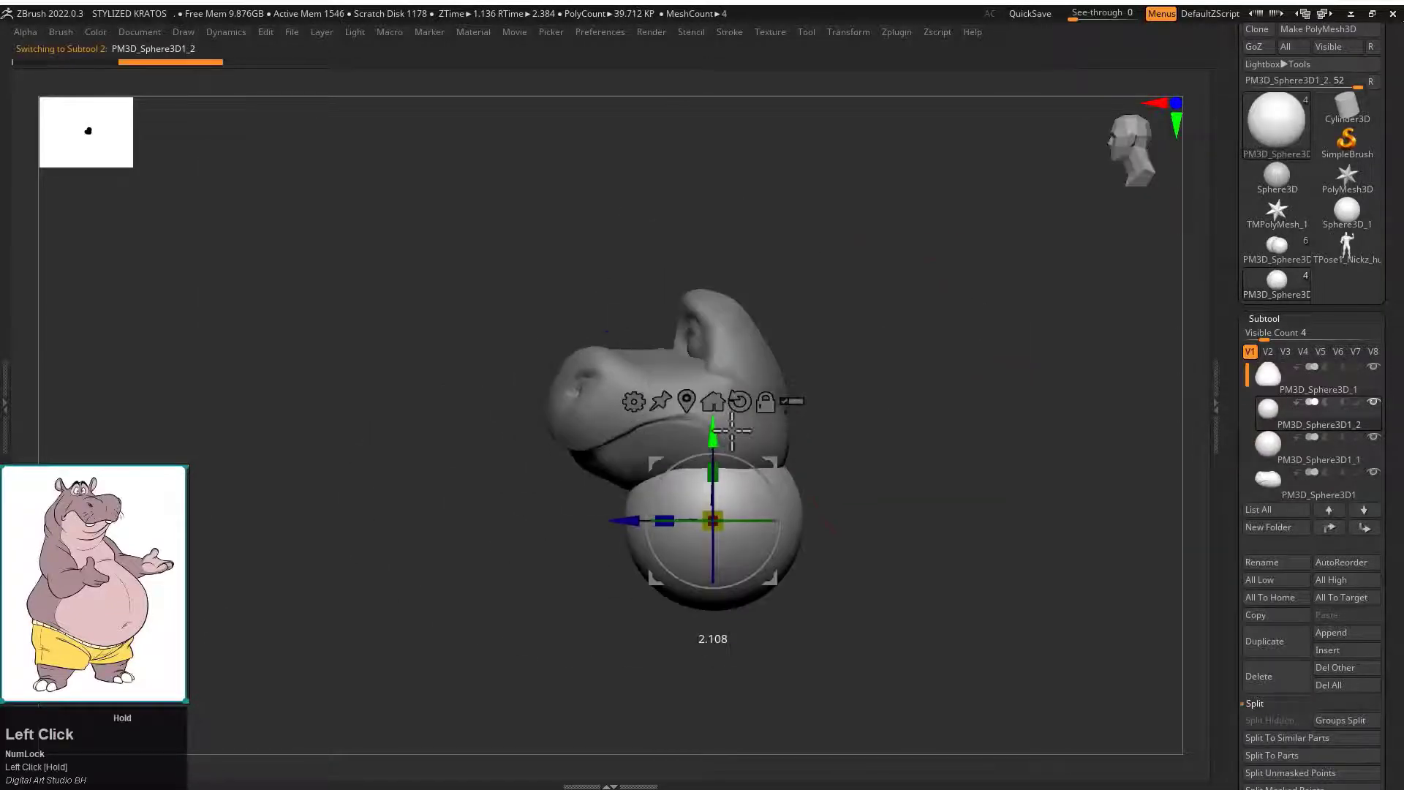
left_click_drag(920, 373, 686, 410, "alt")
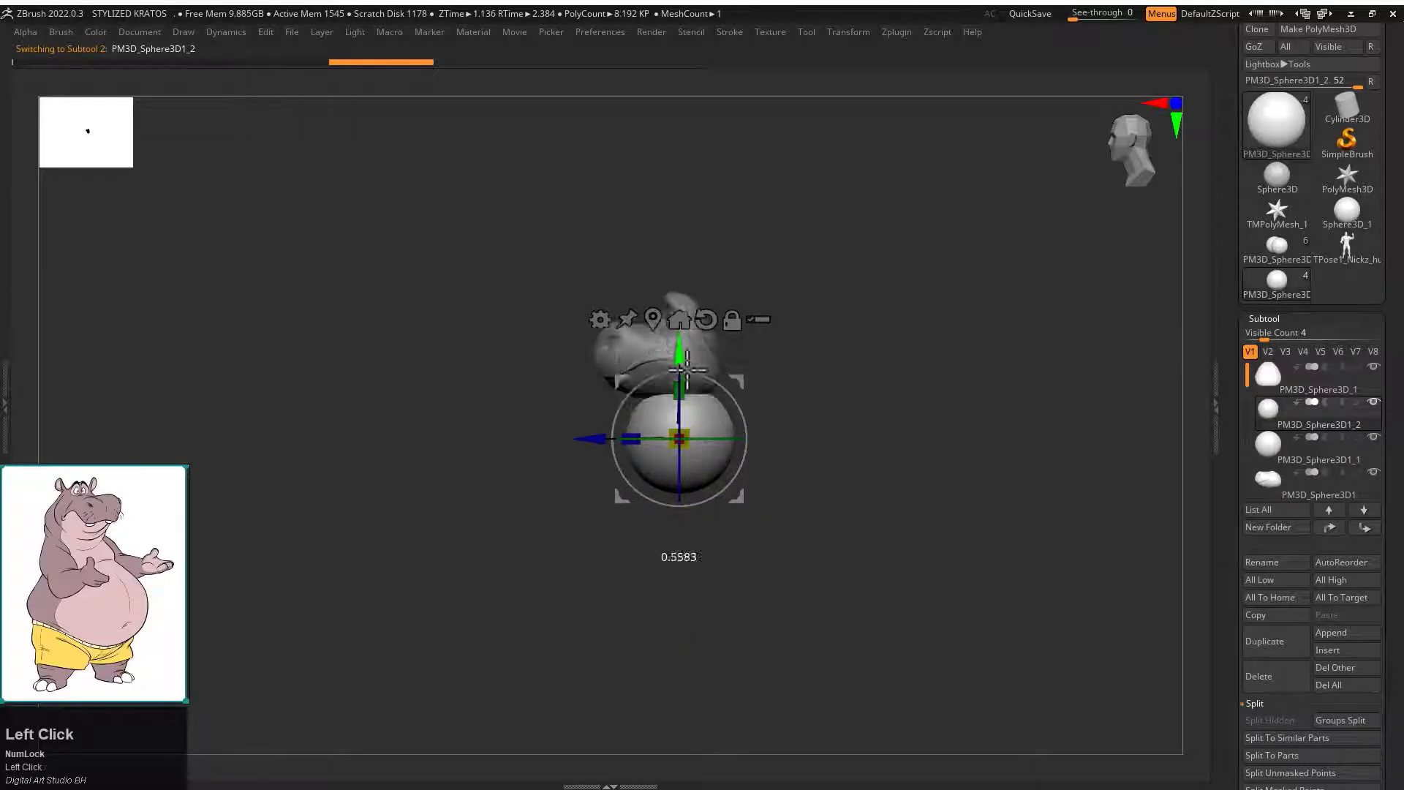
Flatten the new sphere into a thick neck roll under the jaw with the Move brush.
key("q")
left_click_drag(863, 370, 605, 430)
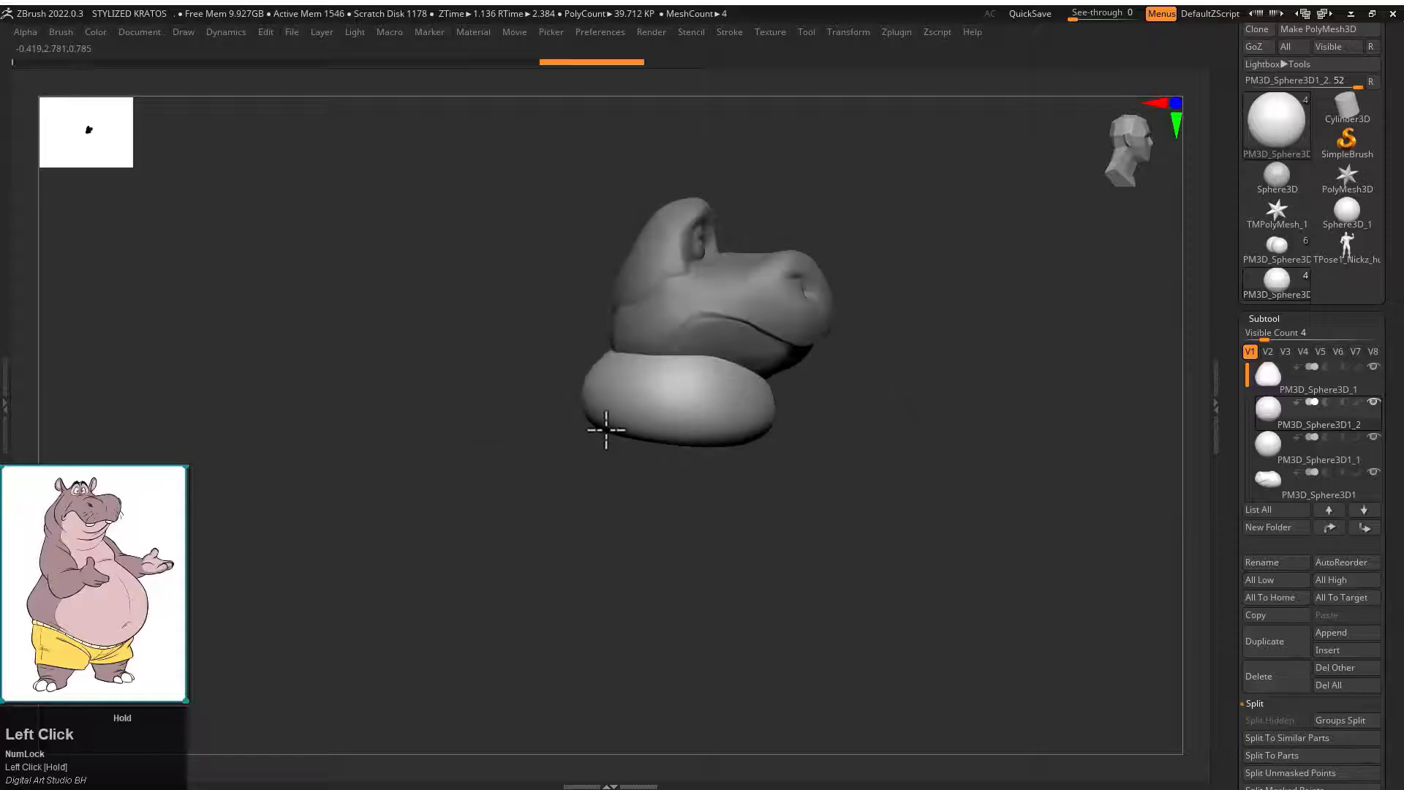
left_click_drag(831, 418, 902, 539)
Insert another sphere subtool and position it below the neck with the gizmo.
left_click(1325, 650)
left_click(1052, 452)
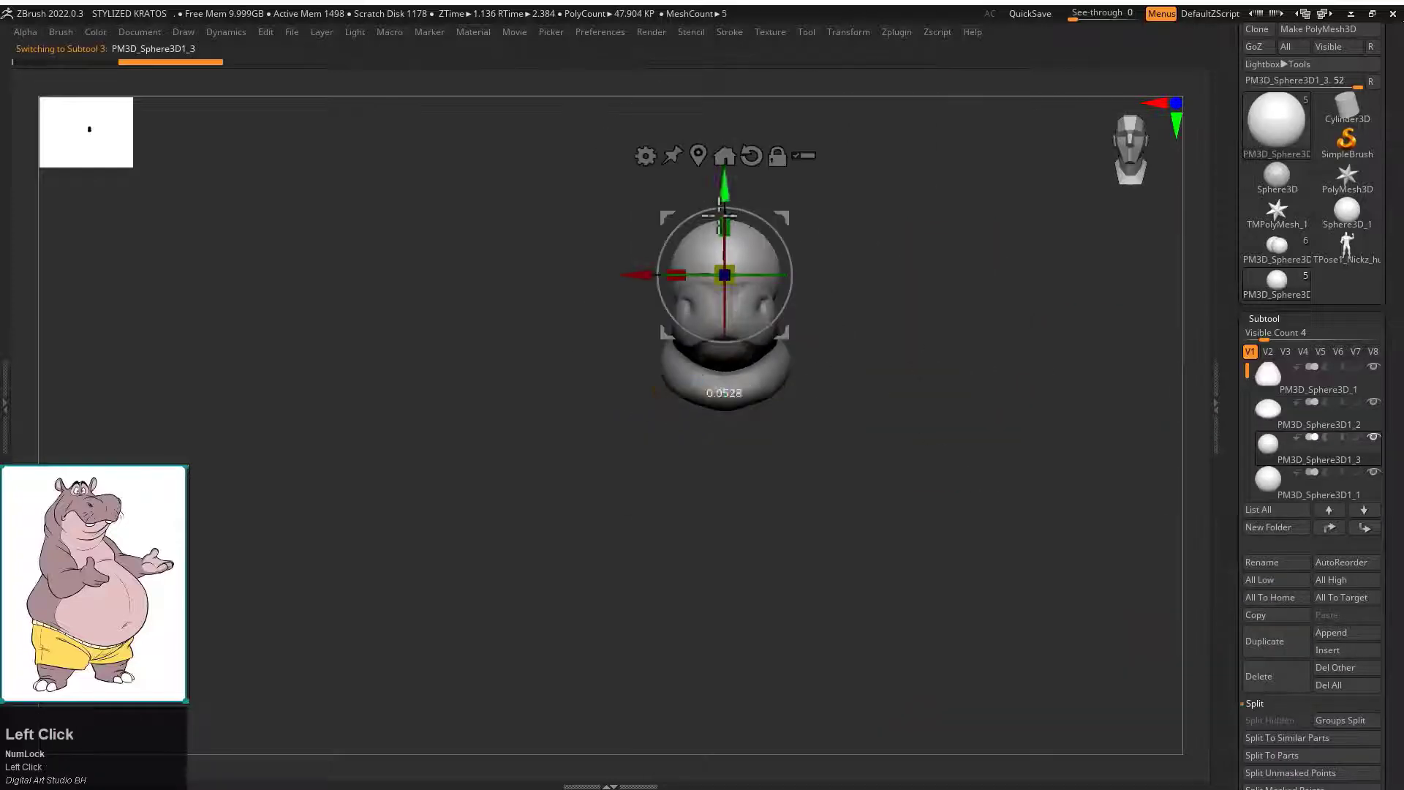
mouse_move(722, 273)
left_mouse_down()
mouse_move(724, 481)
mouse_move(893, 395)
mouse_move(727, 424)
mouse_move(724, 468)
mouse_move(724, 433)
left_mouse_up()
Stretch the sphere below the neck into a pear-shaped torso with the Move brush.
key("q")
mouse_move(627, 298)
left_mouse_down()
mouse_move(586, 490)
mouse_move(623, 484)
left_mouse_up()
mouse_move(850, 458)
left_mouse_down()
mouse_move(696, 383)
mouse_move(589, 432)
mouse_move(624, 460)
mouse_move(617, 564)
mouse_move(643, 577)
left_mouse_up()
key("ctrl+z")
key("ctrl+z")
key("ctrl+z")
left_click_drag(952, 449, 840, 366, "alt")
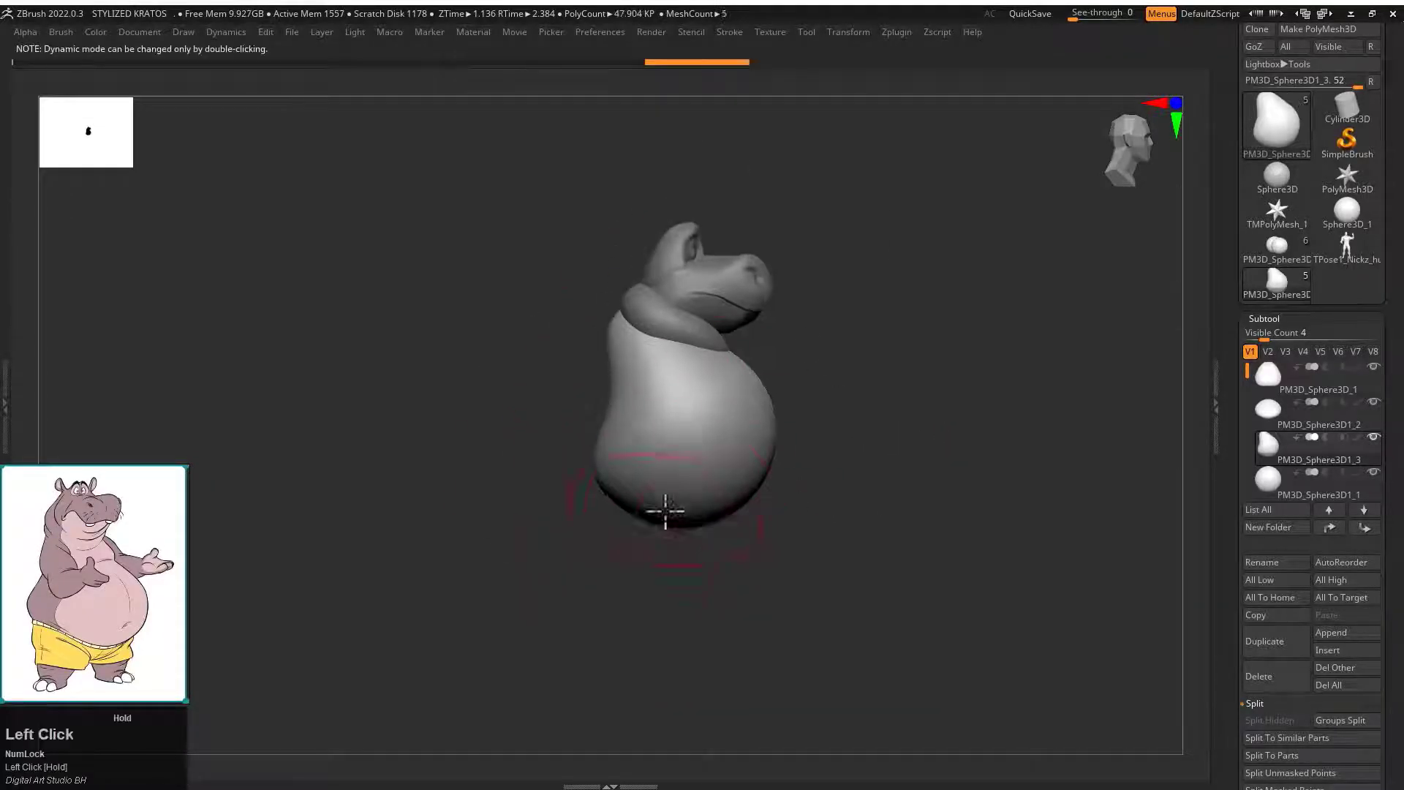
mouse_move(665, 507)
left_mouse_down()
mouse_move(712, 544)
mouse_move(677, 558)
mouse_move(783, 583)
mouse_move(687, 500)
mouse_move(627, 546)
mouse_move(668, 474)
left_mouse_up()
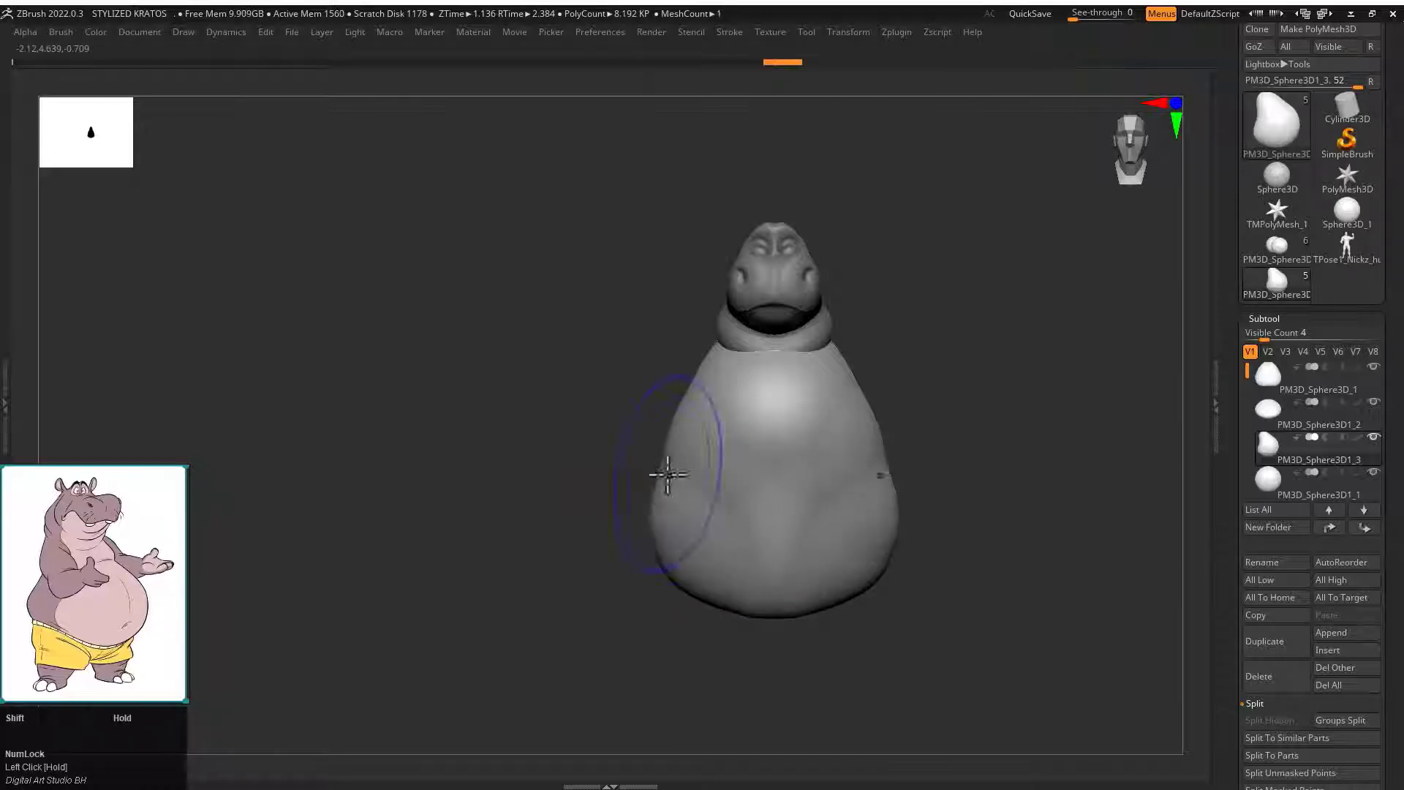
Carve a horizontal crease between the chest and belly with the DamStandard brush and smooth the surrounding surface.
mouse_move(778, 532)
left_mouse_down()
mouse_move(869, 523)
mouse_move(862, 470)
mouse_move(990, 448)
mouse_move(925, 401)
mouse_move(981, 420)
mouse_move(688, 458)
left_mouse_up()
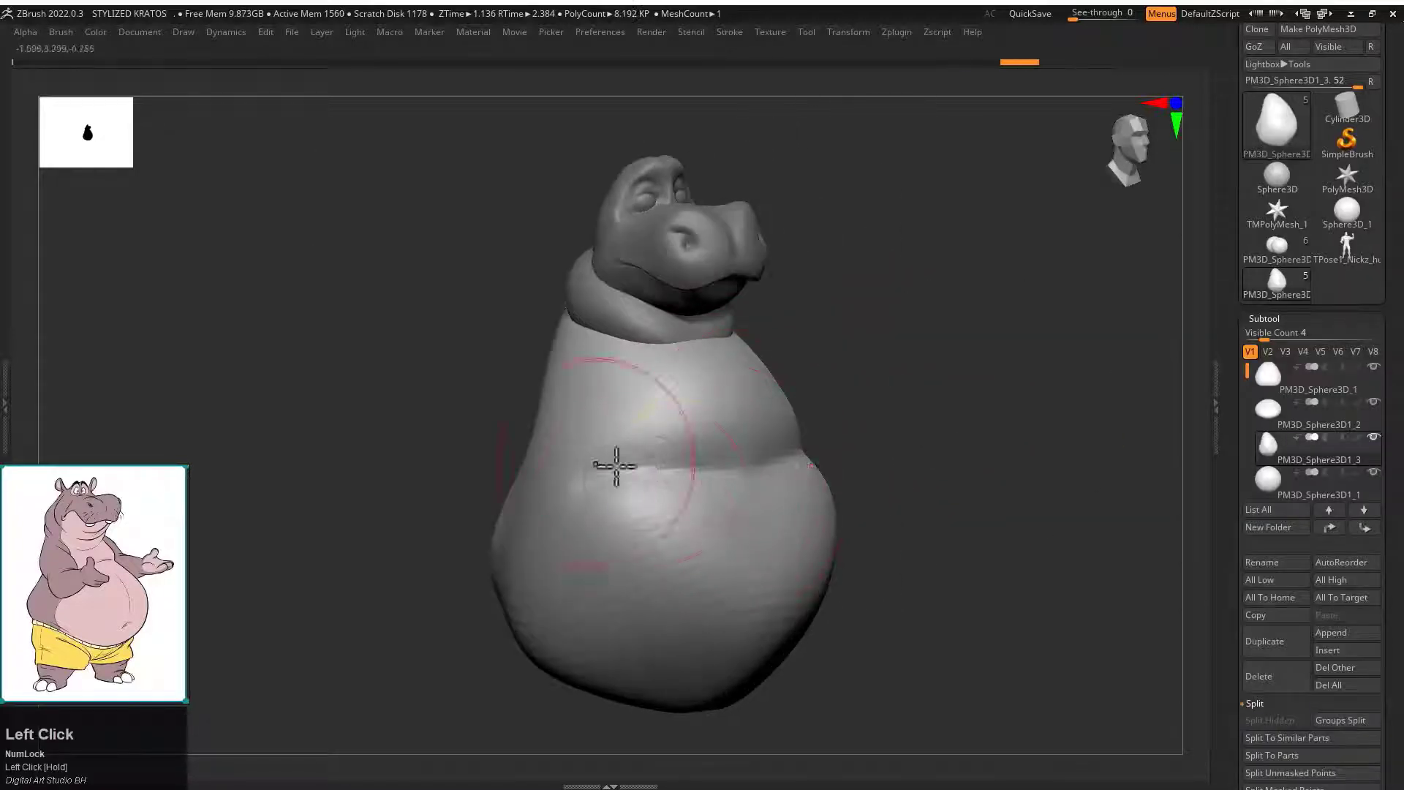
left_click_drag(792, 429, 689, 517, "shift")
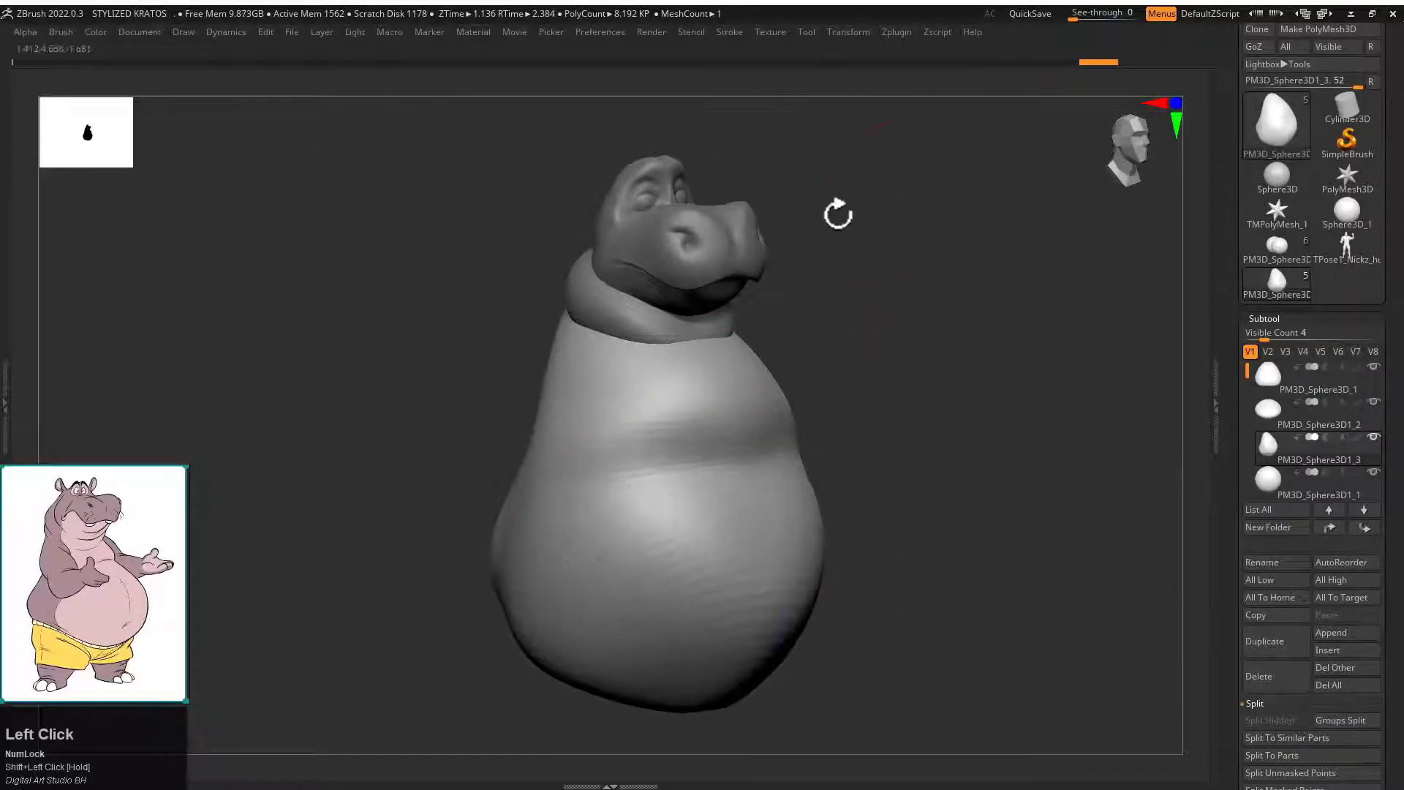
key("Tab")
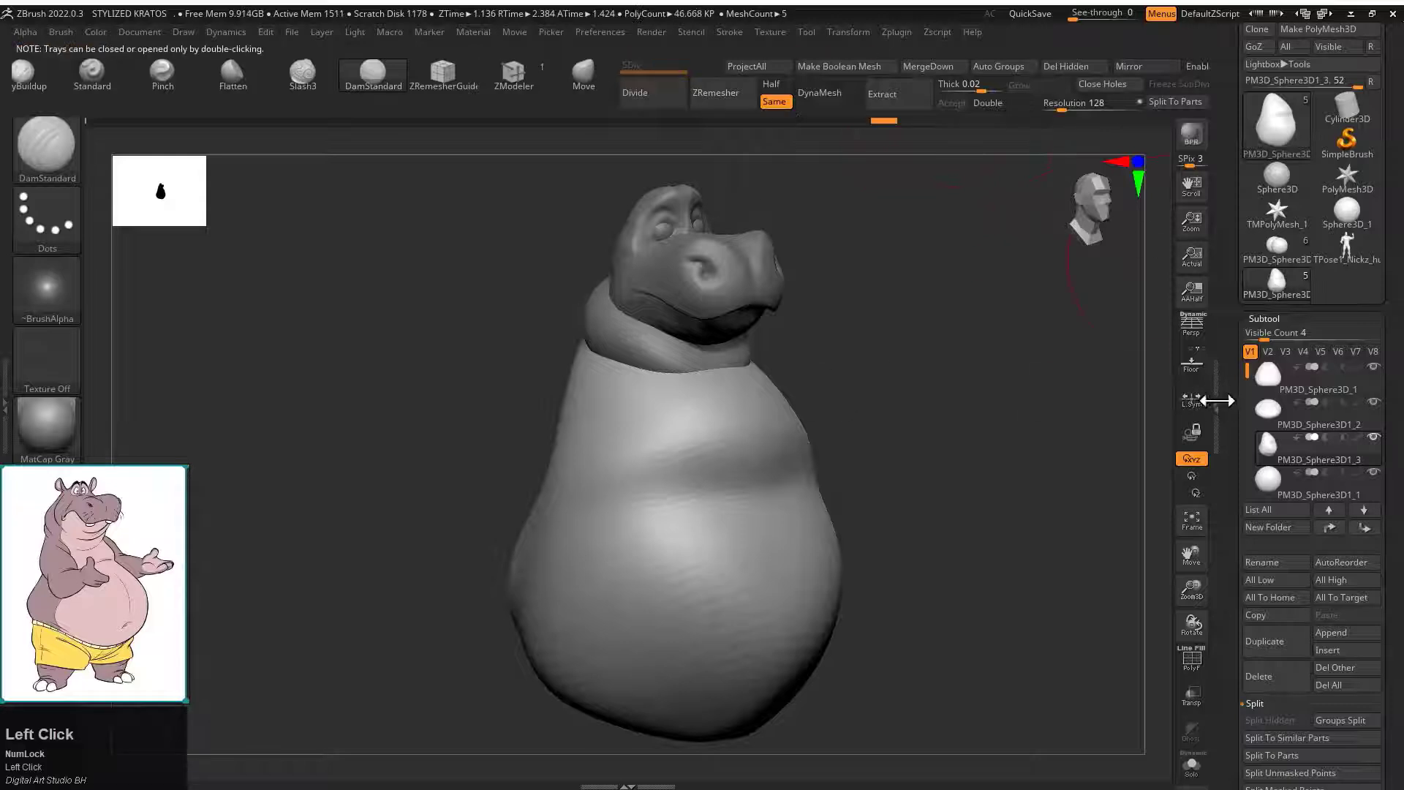
key("Tab")
left_click_drag(953, 389, 797, 382)
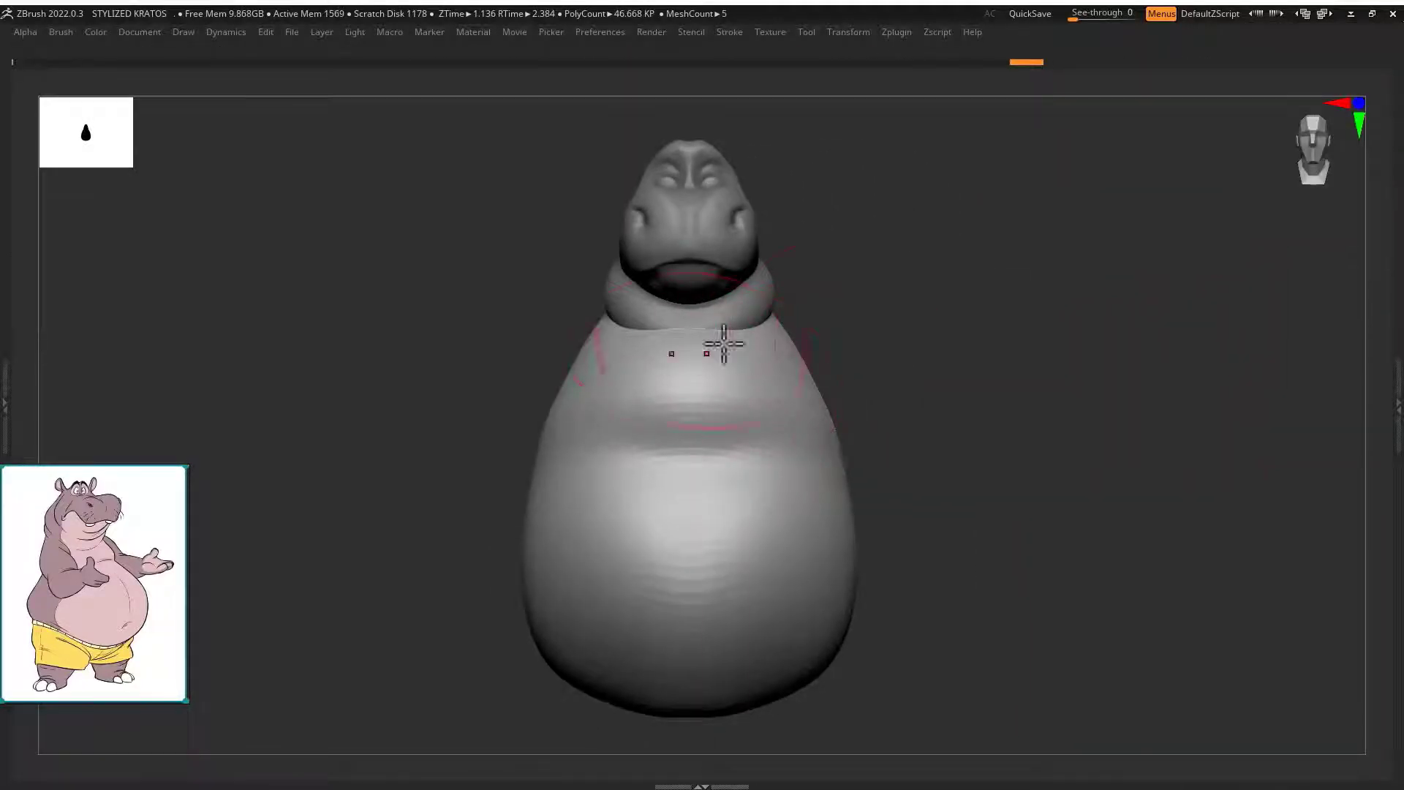
left_click_drag(721, 339, 765, 344)
left_click_drag(818, 423, 877, 213, "shift")
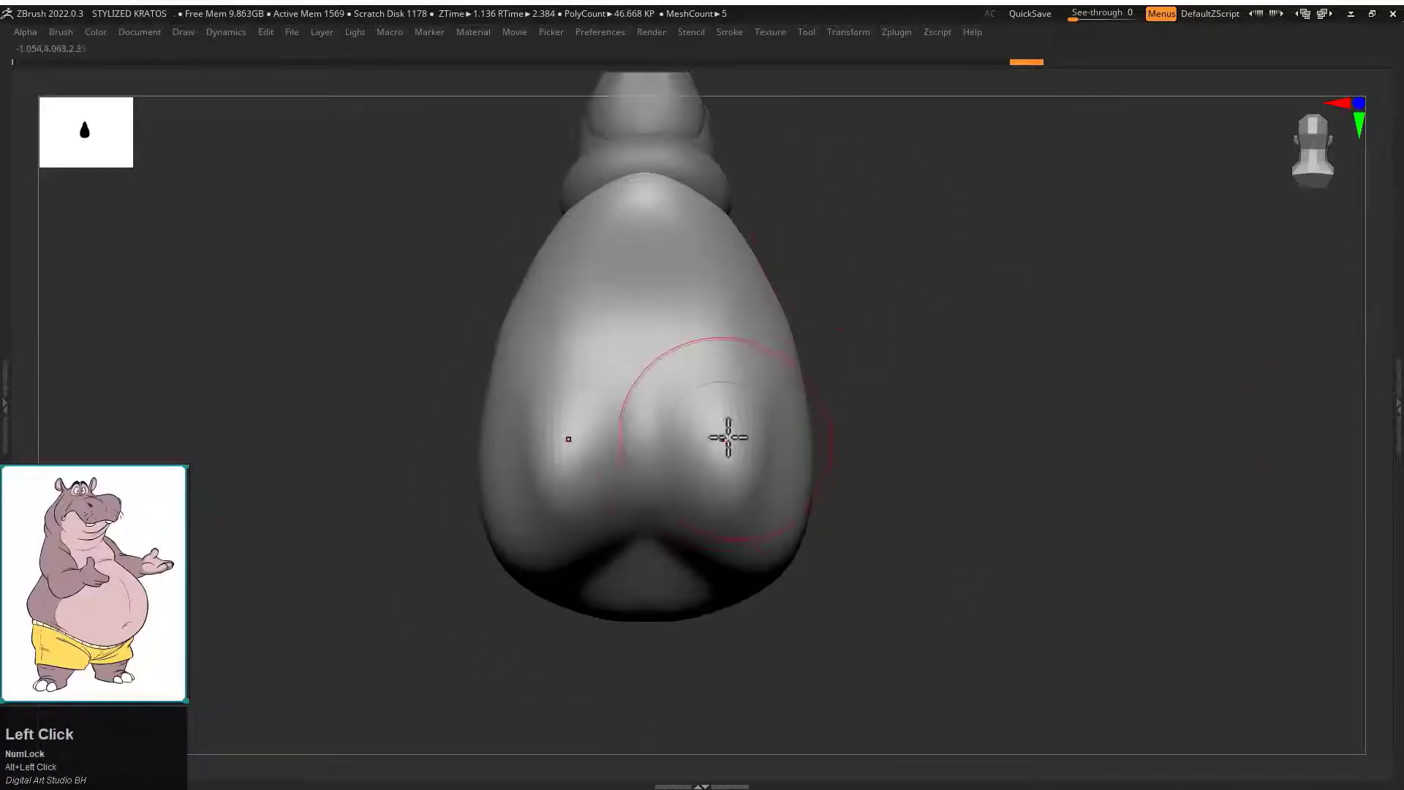
Smooth the lower back of the torso and reshape its sides and shoulders with the Move brush.
key("b")
key("m")
key("v")
left_click_drag(790, 498, 809, 489)
left_click_drag(795, 537, 761, 454, "shift")
left_click_drag(658, 552, 672, 485, "alt")
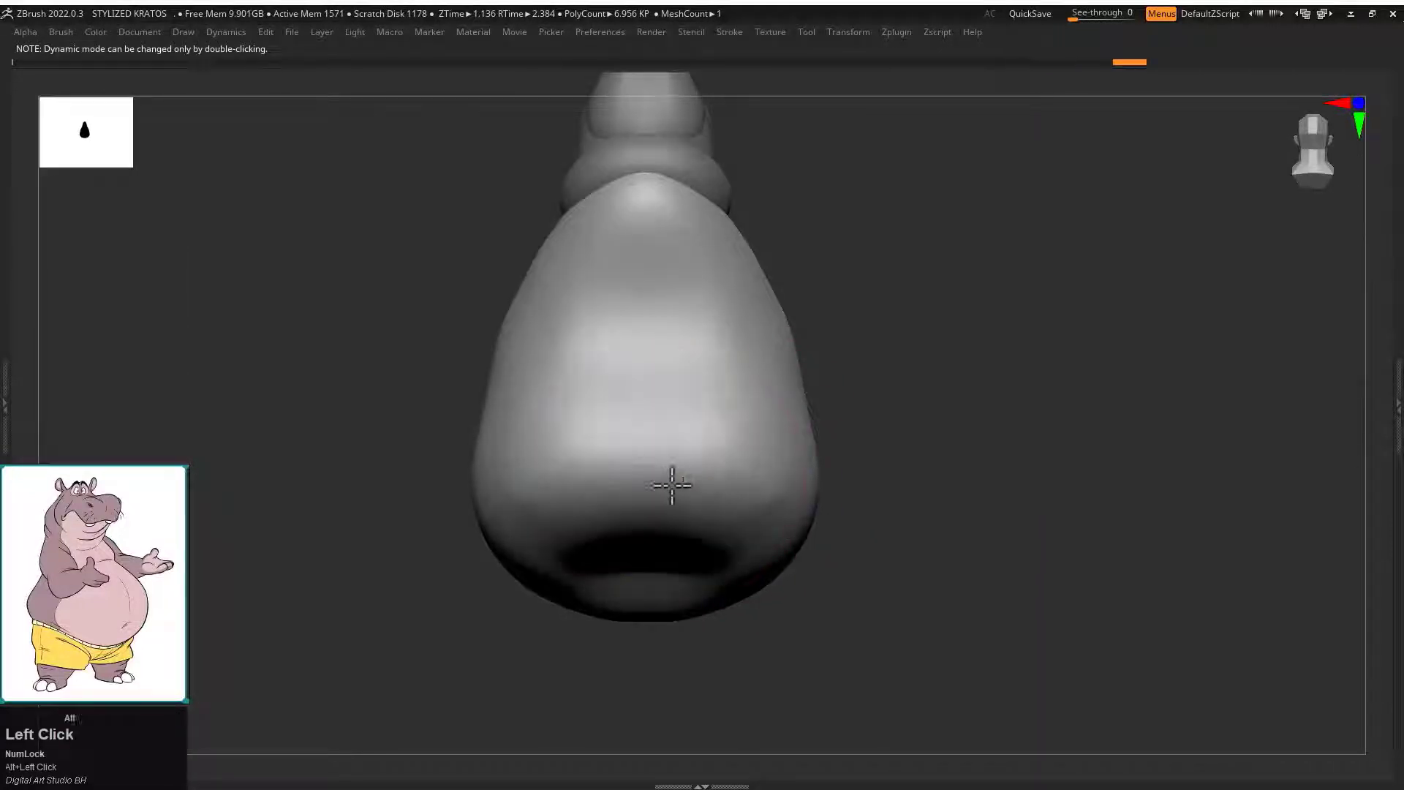
mouse_move(783, 386)
left_mouse_down()
mouse_move(665, 438)
mouse_move(834, 348)
mouse_move(880, 370)
mouse_move(649, 357)
mouse_move(676, 379)
left_mouse_up()
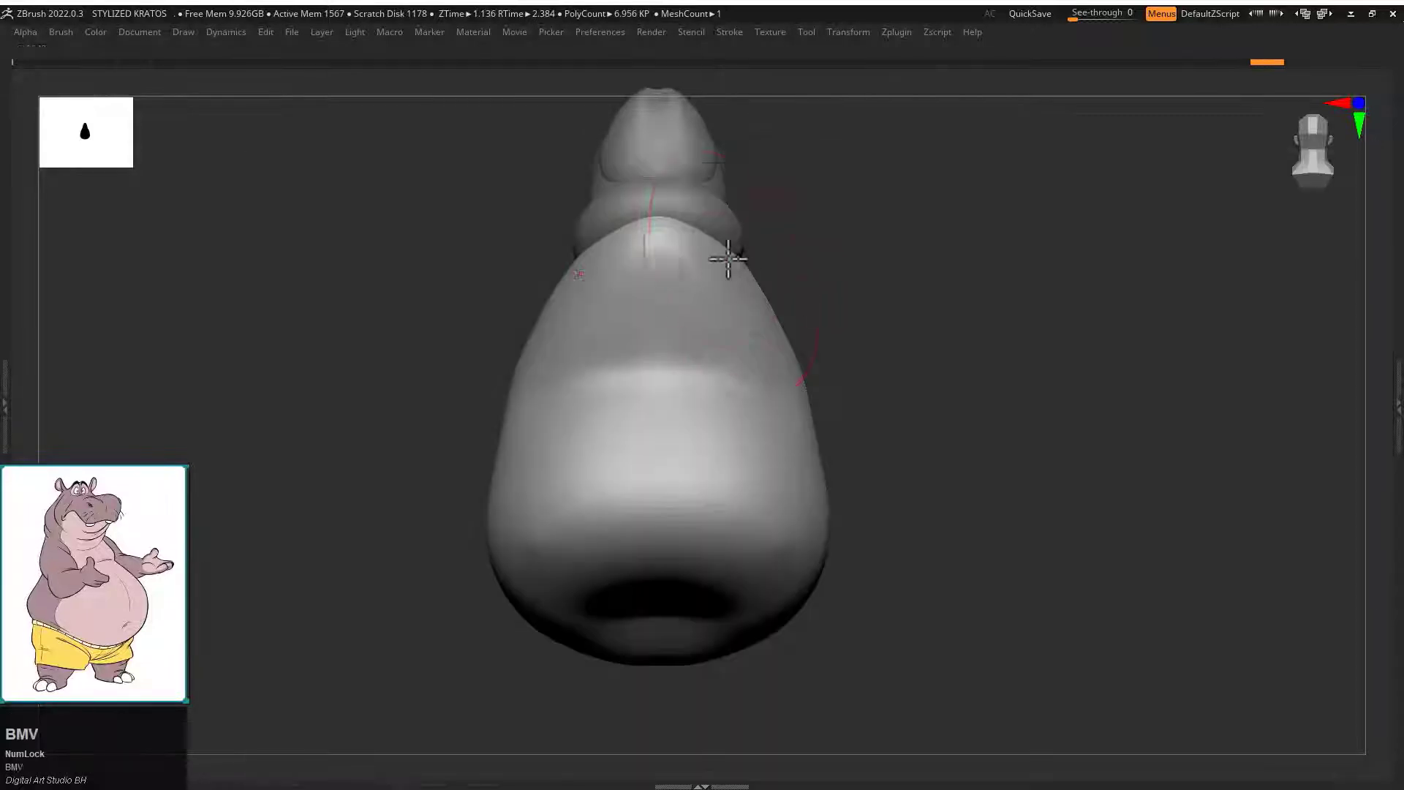
left_click_drag(728, 258, 784, 301)
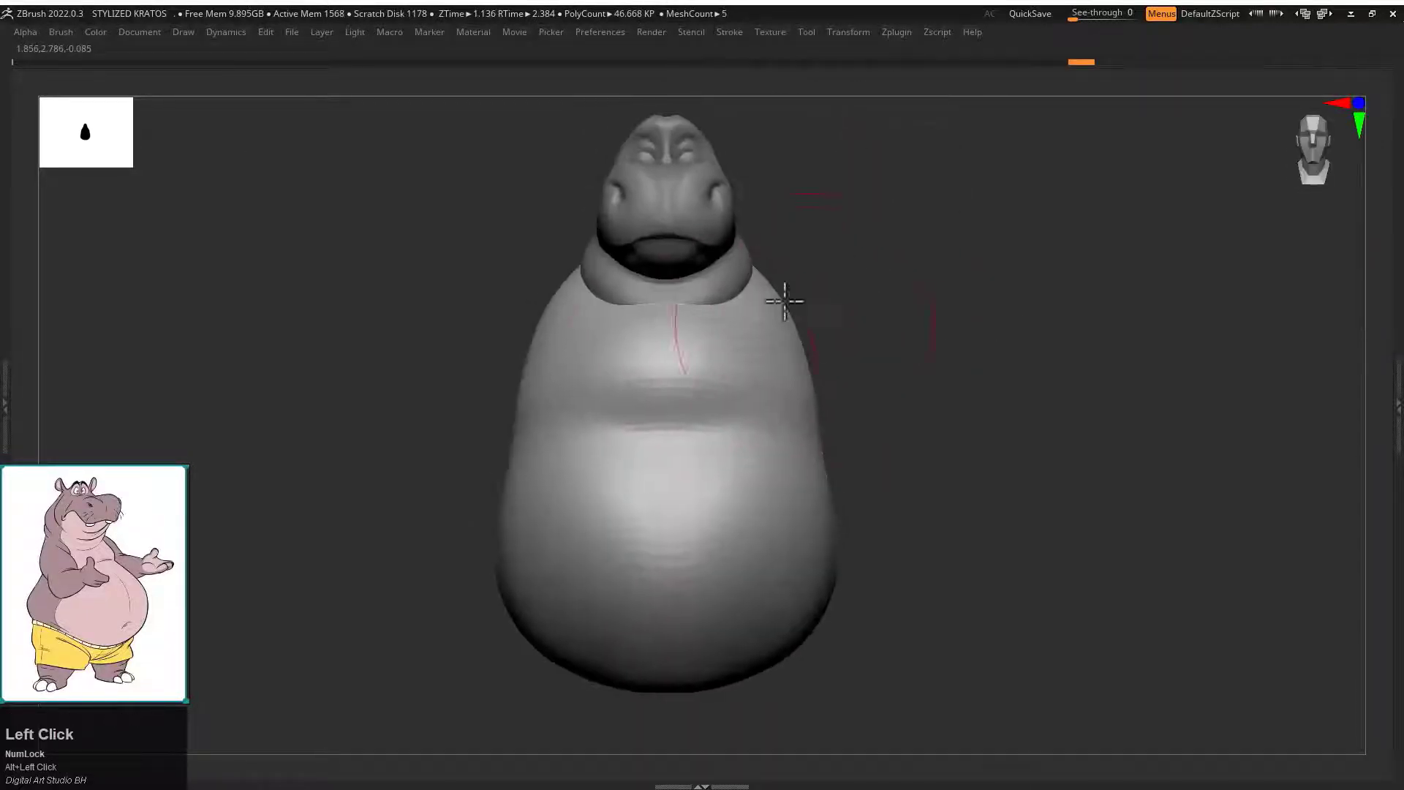
Build up and smooth the chest above the belly crease, undoing the last stroke.
left_click_drag(740, 392, 799, 393, "alt")
mouse_move(688, 407)
left_mouse_down("shift")
mouse_move(717, 407)
mouse_move(632, 432)
mouse_move(699, 370)
mouse_move(729, 380)
left_mouse_up("shift")
key("ctrl+z")
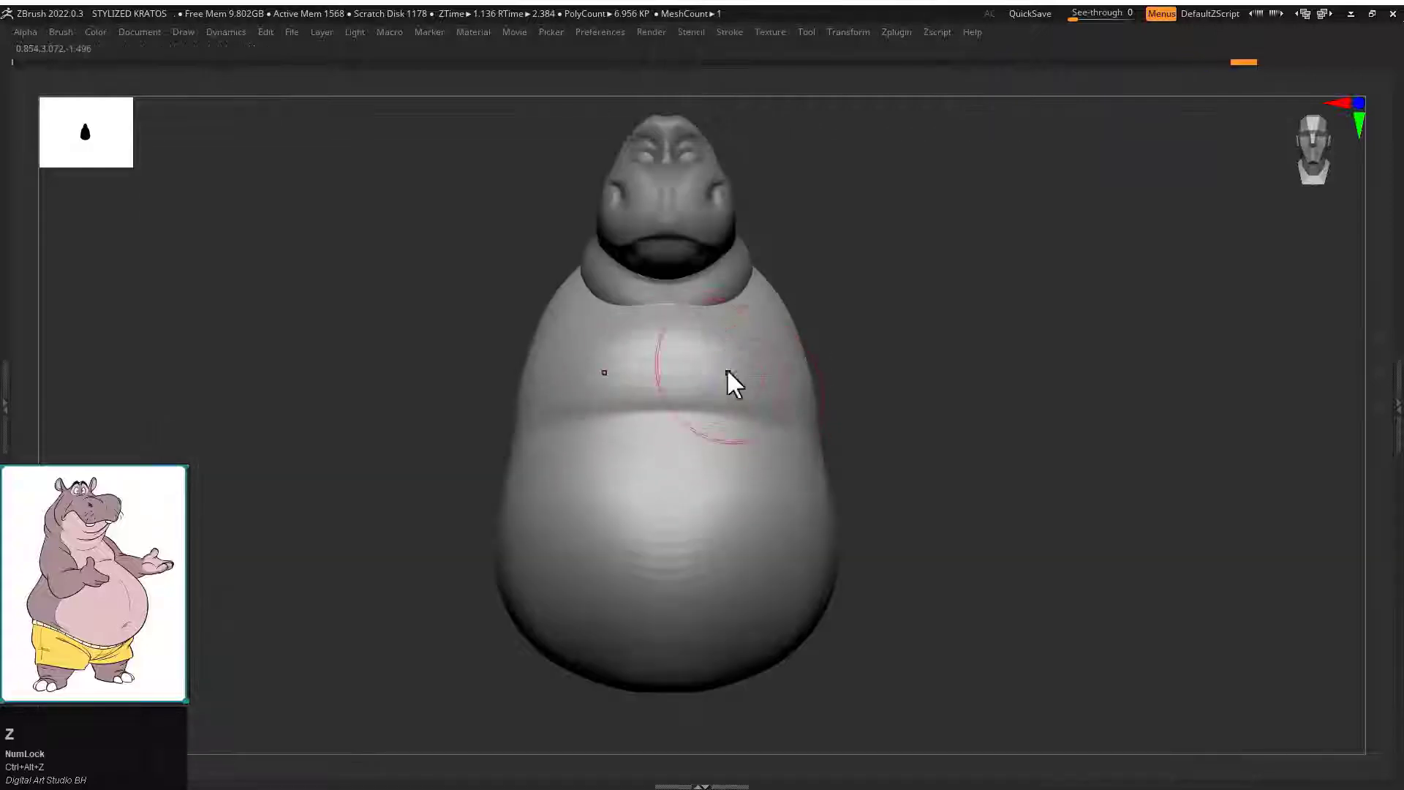
Pull the chest profile outward above the belly from the side with the Move brush.
left_click_drag(889, 366, 783, 344)
key("b")
key("m")
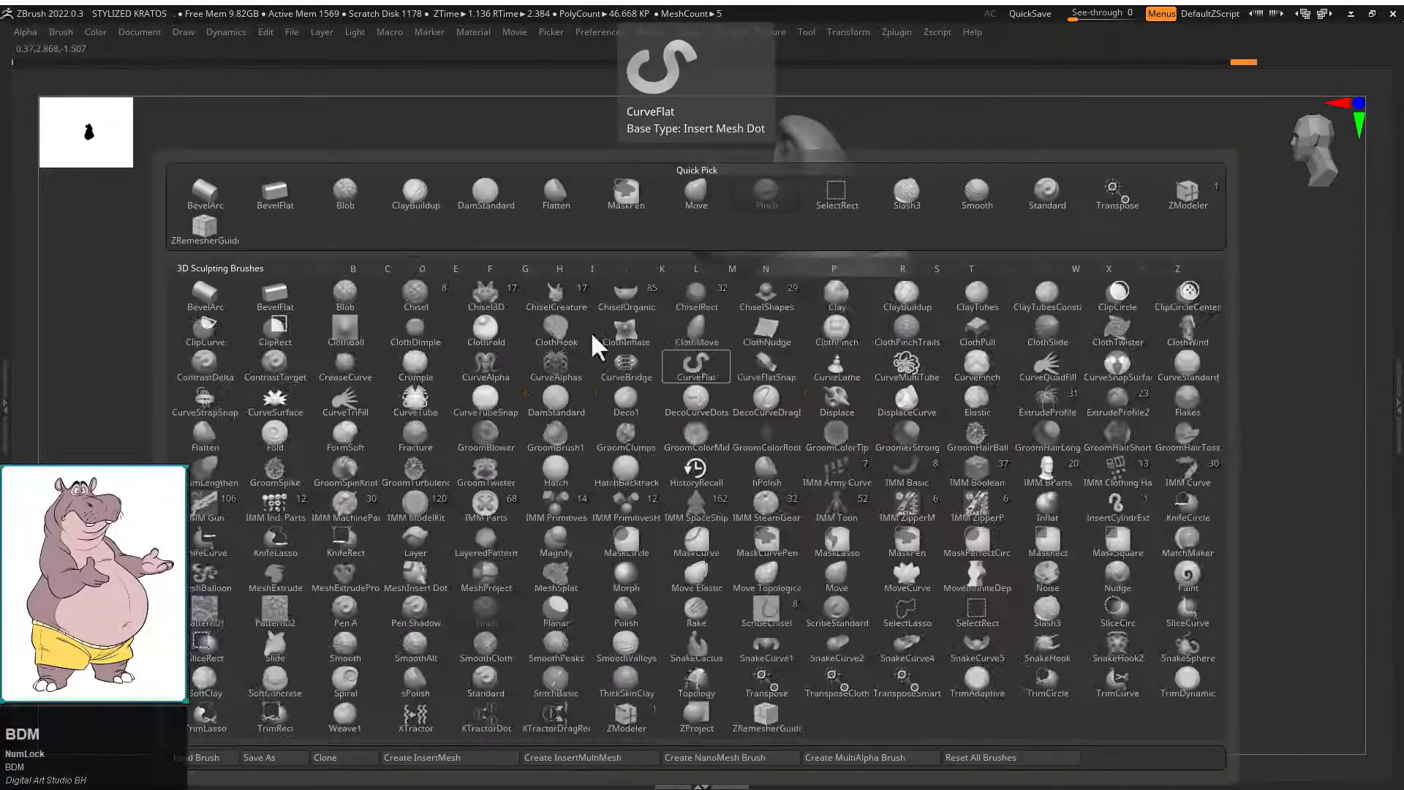
key("comma")
key("v")
left_click_drag(609, 459, 623, 432)
key("comma")
key("b")
key("m")
key("v")
left_click_drag(704, 346, 711, 339)
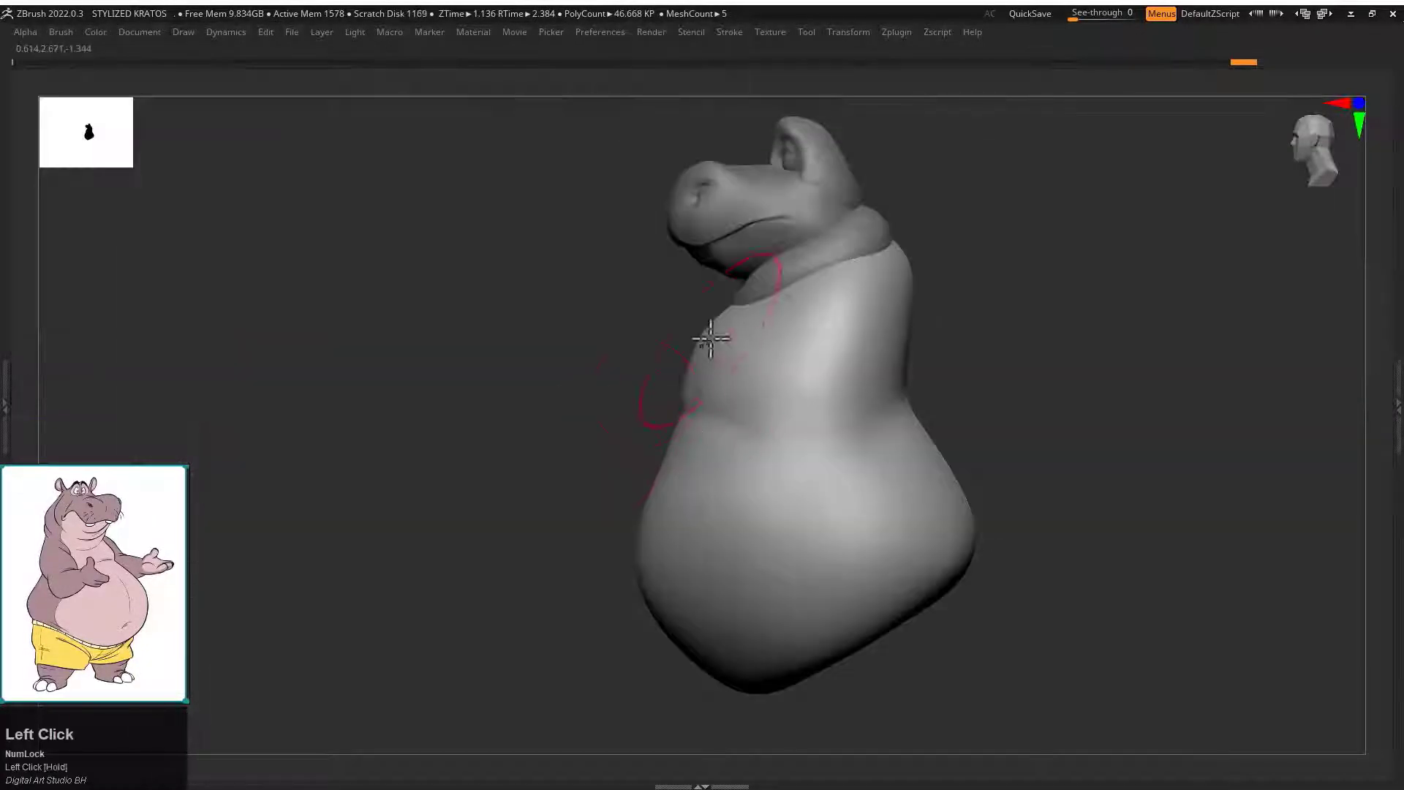
Refine the chest bulge and the fold above the belly, and smooth the transition.
left_click_drag(618, 360, 719, 352)
left_click_drag(636, 327, 733, 395)
key("ctrl+z")
left_click_drag(958, 388, 1024, 380)
left_click_drag(687, 399, 749, 390)
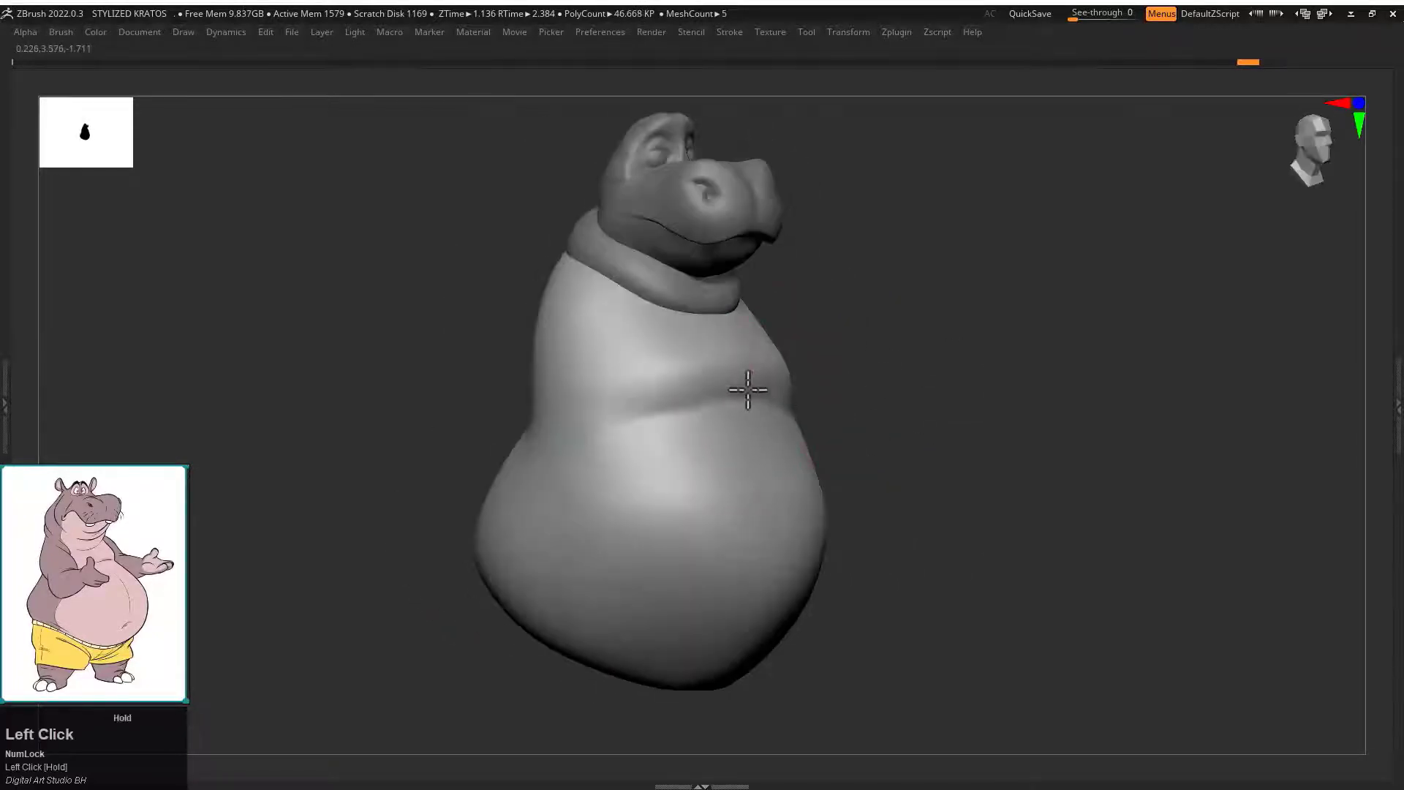
mouse_move(907, 380)
left_mouse_down("shift")
mouse_move(856, 384)
mouse_move(875, 401)
left_mouse_up("shift")
mouse_move(980, 366)
left_mouse_down()
mouse_move(896, 351)
mouse_move(918, 340)
left_mouse_up()
Define the fold beneath the chest in a close side view and smooth it around the torso.
mouse_move(754, 343)
left_mouse_down("alt")
mouse_move(827, 405)
mouse_move(819, 433)
left_mouse_up("alt")
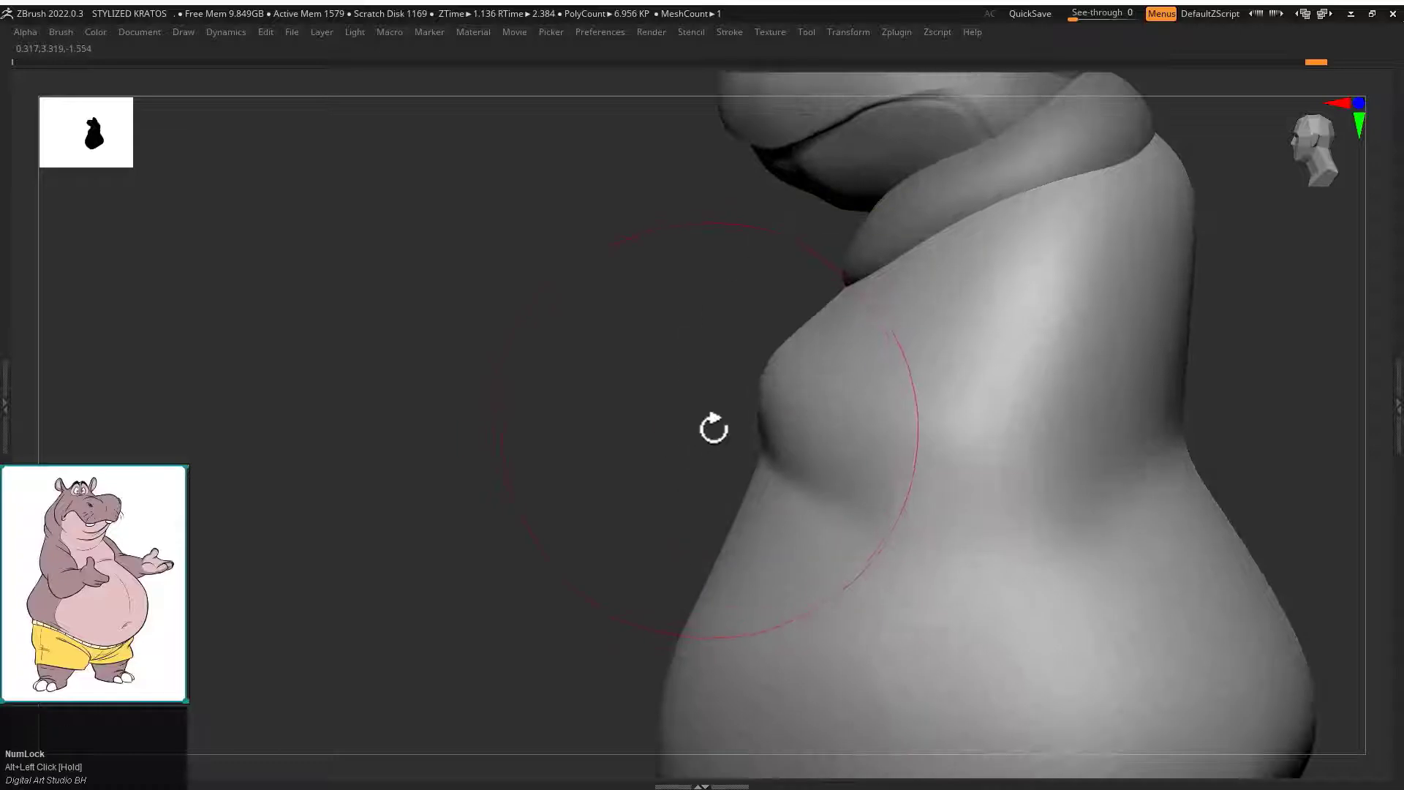
left_click_drag(632, 428, 739, 398)
left_click_drag(702, 438, 878, 483)
mouse_move(841, 497)
left_mouse_down("shift")
mouse_move(746, 470)
mouse_move(797, 476)
left_mouse_up("shift")
left_click_drag(1024, 454, 914, 398, "alt")
left_click_drag(878, 395, 892, 453, "alt")
left_click_drag(585, 428, 749, 436, "shift")
mouse_move(856, 468)
left_mouse_down("alt")
mouse_move(821, 424)
mouse_move(827, 439)
left_mouse_up("alt")
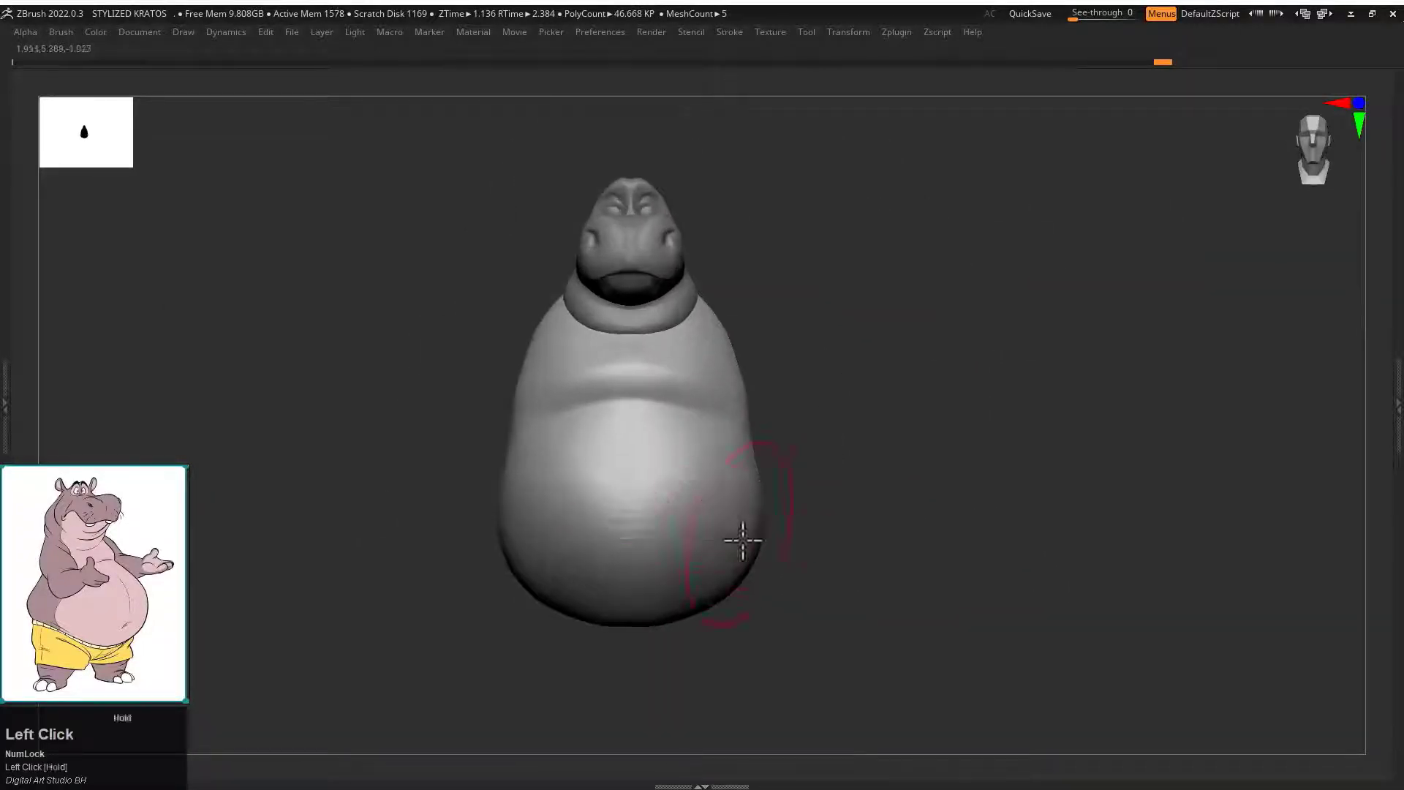
Round out the belly and push the lower back outward with the Move brush.
key("b")
key("m")
key("v")
key("s")
mouse_move(658, 545)
left_mouse_down()
mouse_move(691, 549)
mouse_move(721, 523)
left_mouse_up()
left_click_drag(878, 498, 688, 479)
left_click_drag(677, 471, 654, 469)
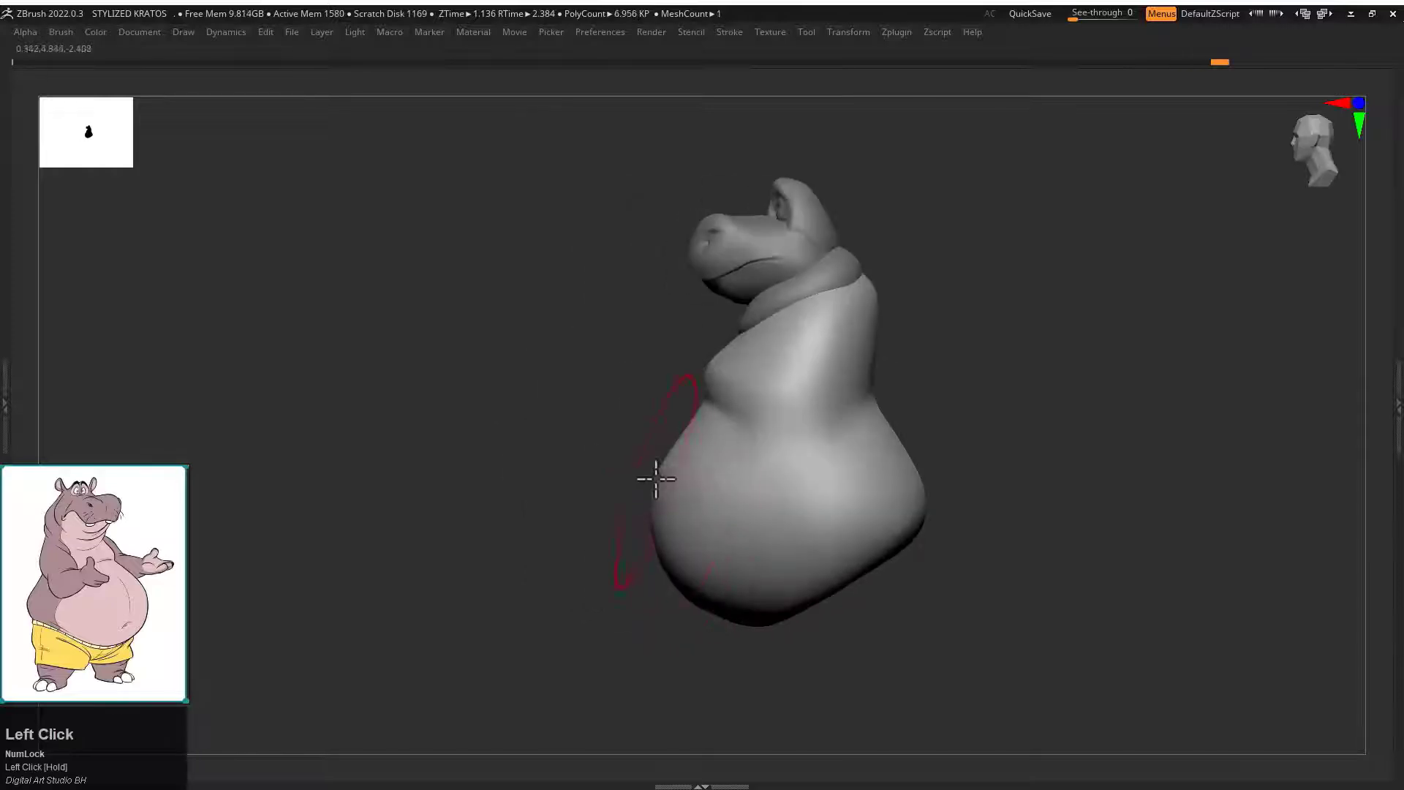
mouse_move(624, 561)
left_mouse_down()
mouse_move(821, 555)
mouse_move(778, 542)
mouse_move(814, 492)
mouse_move(883, 465)
mouse_move(721, 439)
mouse_move(846, 439)
left_mouse_up()
left_click_drag(995, 421, 891, 498)
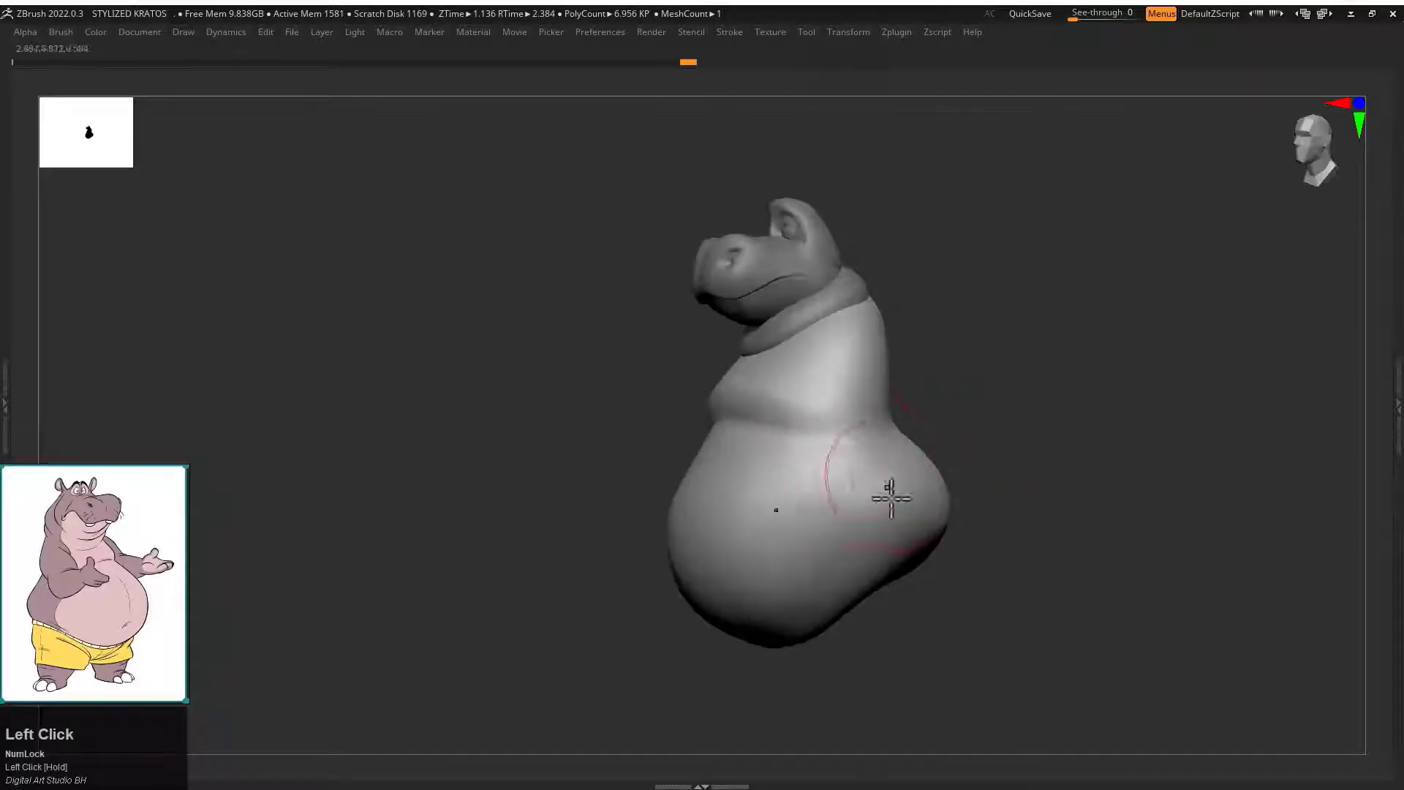
Smooth the hips and front of the belly, and select the Move brush to adjust the torso.
left_click_drag(804, 571, 932, 482, "shift")
mouse_move(983, 421)
left_mouse_down()
mouse_move(1072, 394)
mouse_move(1077, 366)
left_mouse_up()
key("s")
left_click(776, 456)
left_click_drag(790, 438, 796, 512, "shift")
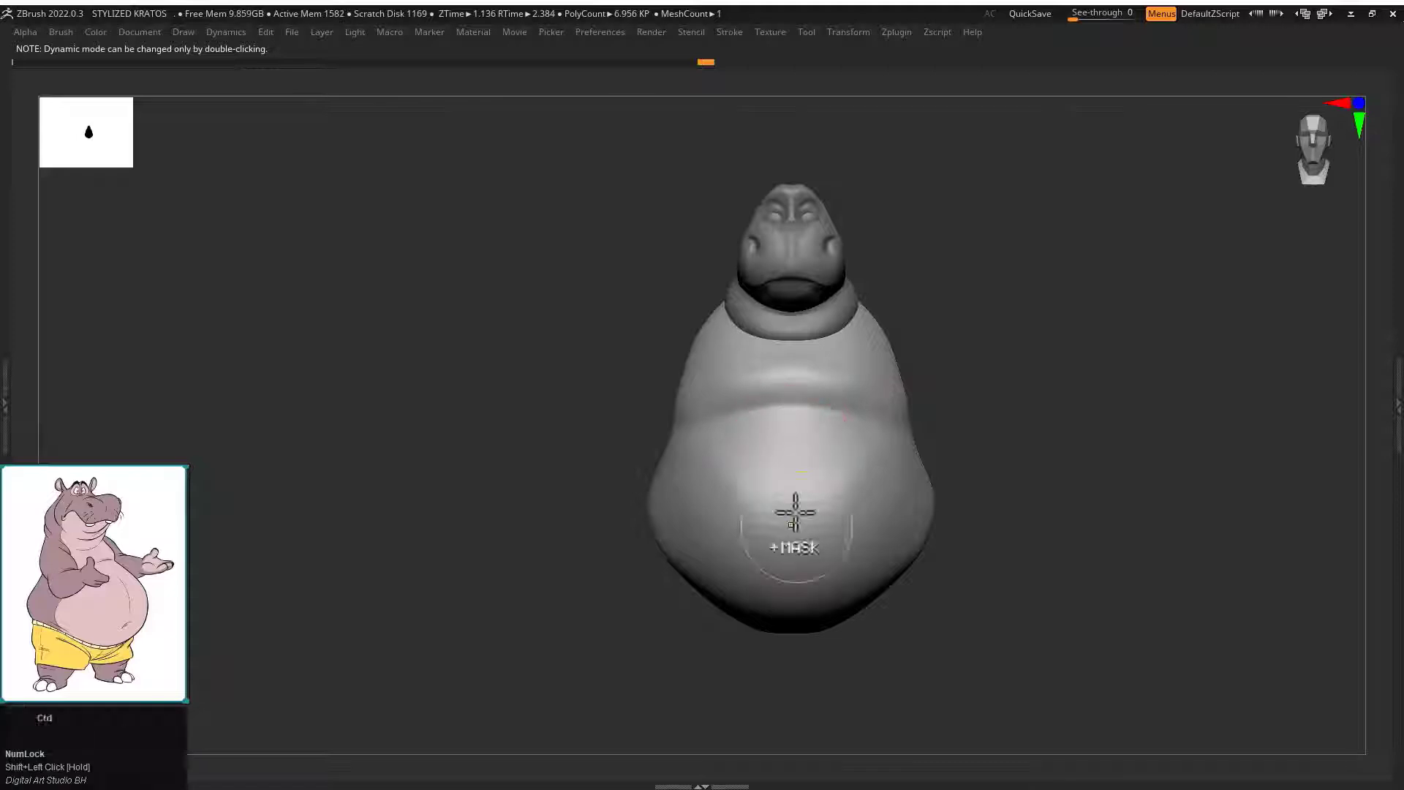
mouse_move(980, 428)
left_mouse_down()
mouse_move(890, 424)
mouse_move(906, 495)
mouse_move(918, 273)
left_mouse_up()
key("b")
key("m")
key("v")
mouse_move(906, 324)
left_mouse_down()
mouse_move(889, 300)
mouse_move(874, 314)
mouse_move(1074, 331)
left_mouse_up()
Insert a new sphere subtool and position it beneath the belly with the gizmo.
key("Tab")
left_click(1398, 376)
left_click(1331, 633)
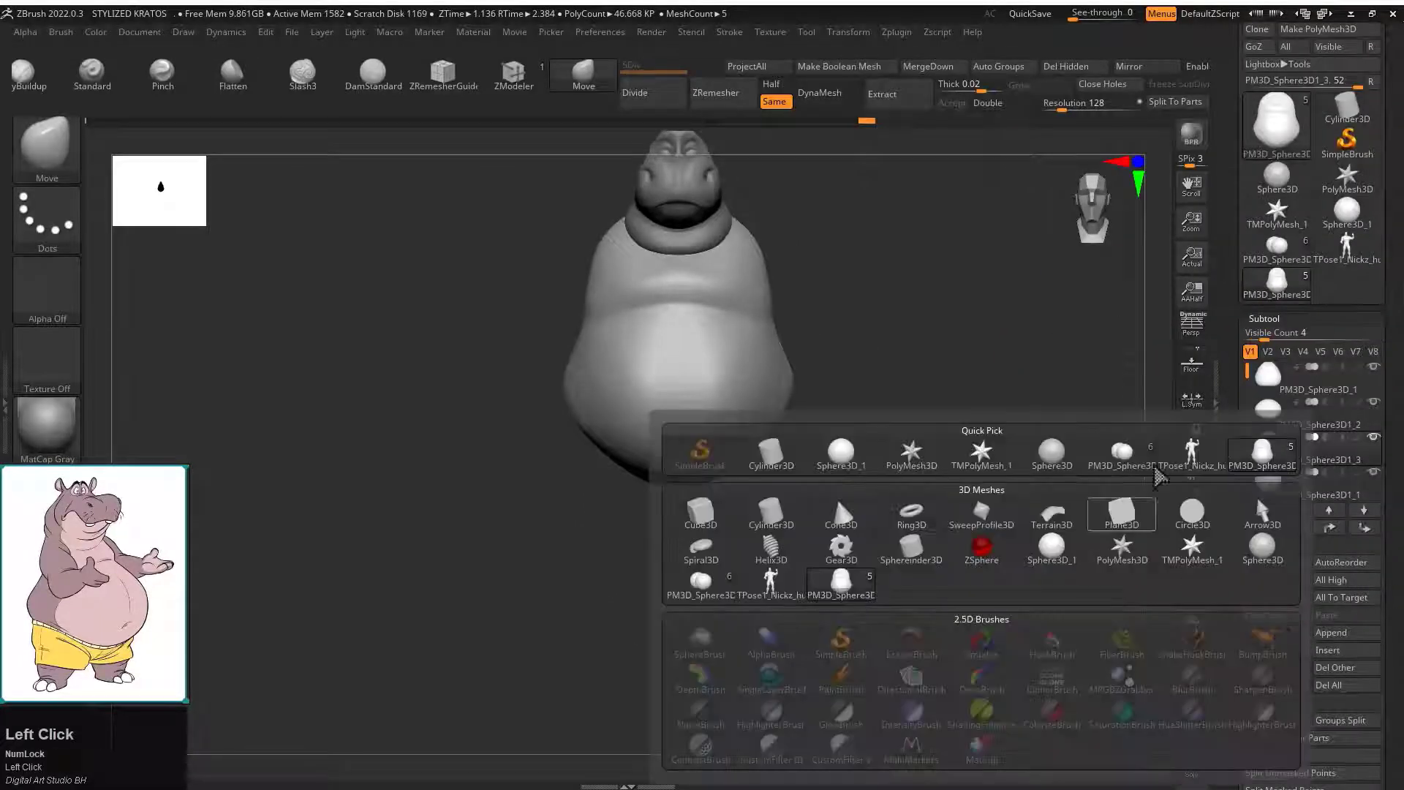
left_click(840, 449)
left_click(681, 155, "alt")
left_click_drag(854, 315, 847, 371, "alt")
key("w")
left_click_drag(691, 198, 692, 452)
left_click_drag(907, 398, 877, 432, "alt")
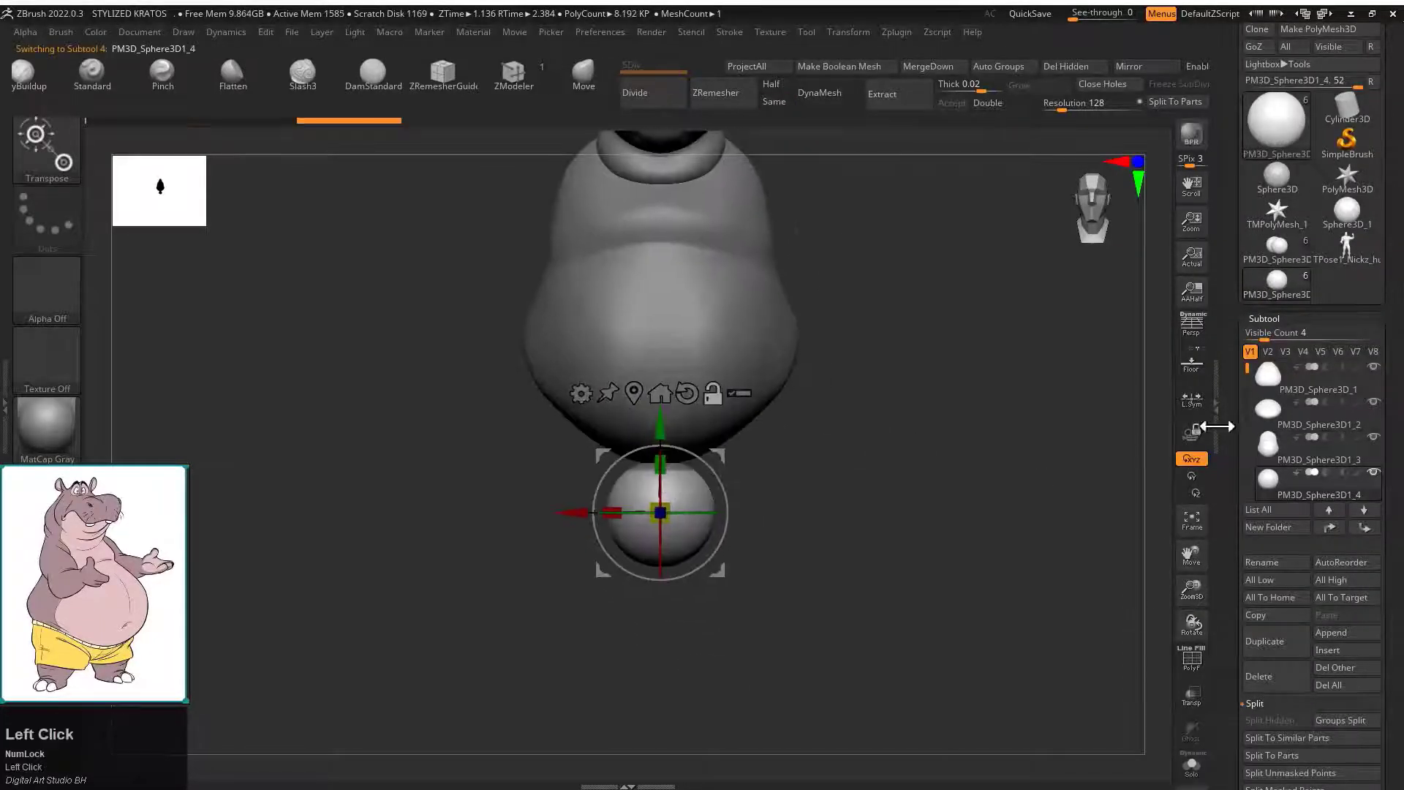
Pull the new sphere into a wide hip block under the belly with the Move brush and smooth it.
left_click(1216, 419)
key("q")
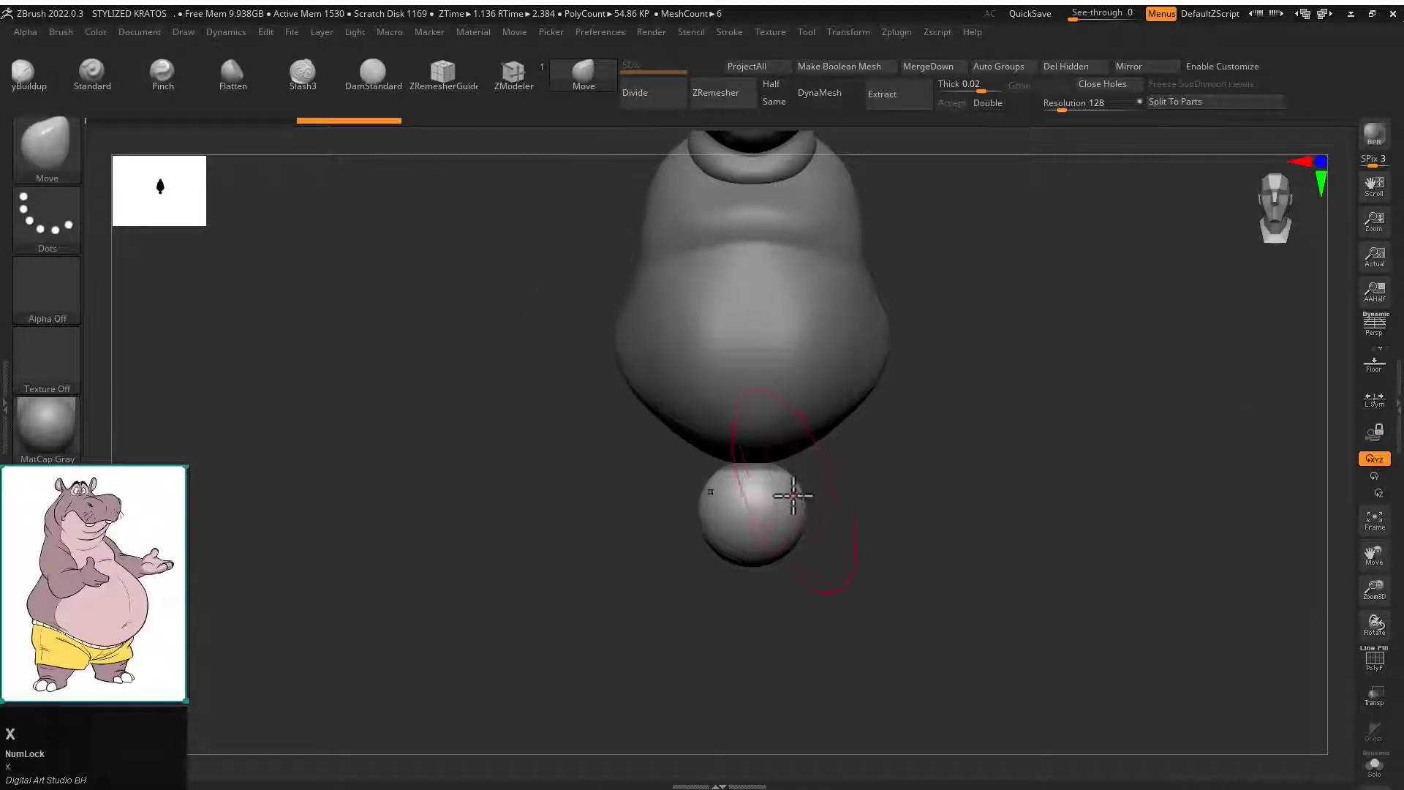
left_click_drag(792, 496, 973, 291)
left_click_drag(832, 505, 870, 492)
key("ctrl+z")
left_click_drag(963, 474, 856, 472)
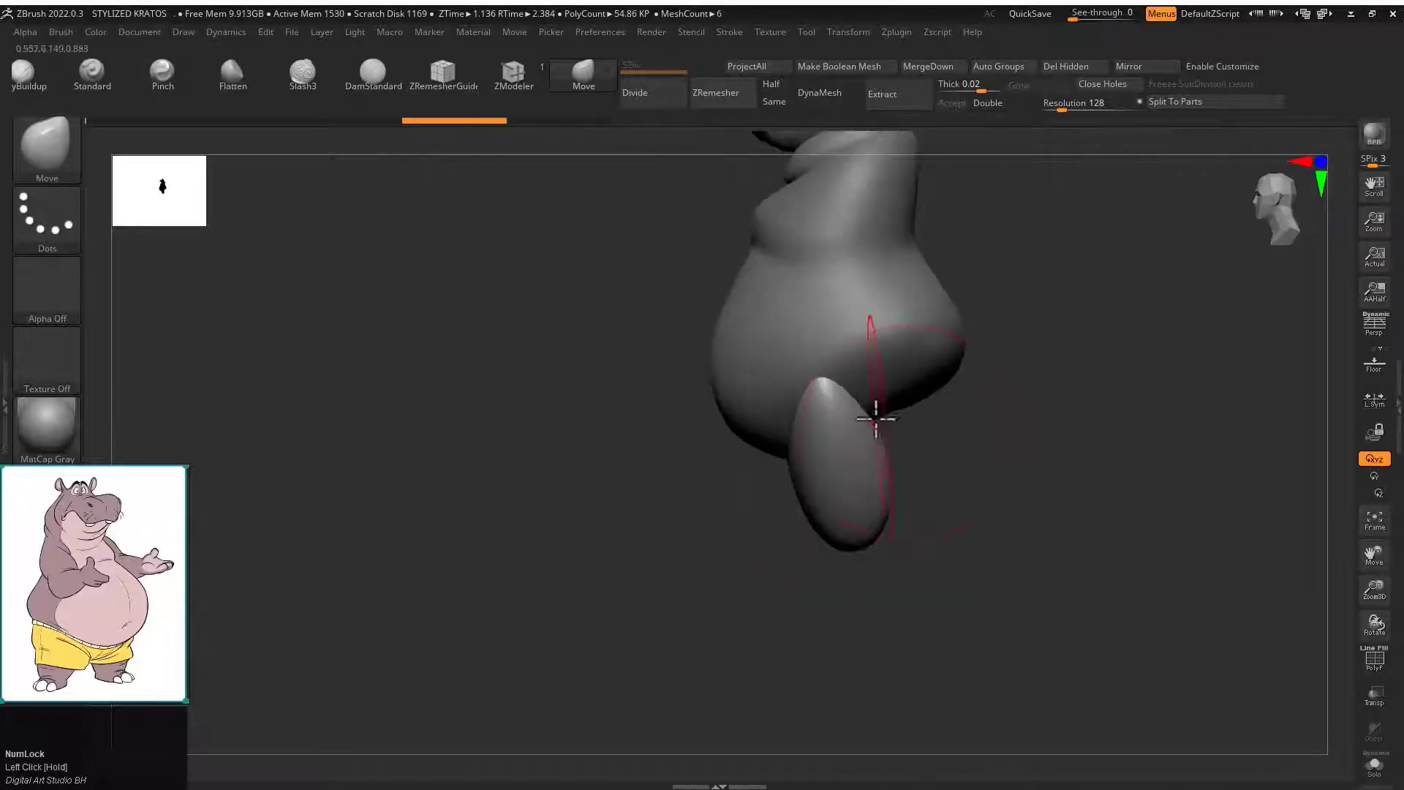
left_click_drag(878, 416, 951, 395)
left_click_drag(815, 424, 770, 432)
left_click_drag(900, 494, 992, 474)
left_click_drag(783, 511, 990, 439, "shift")
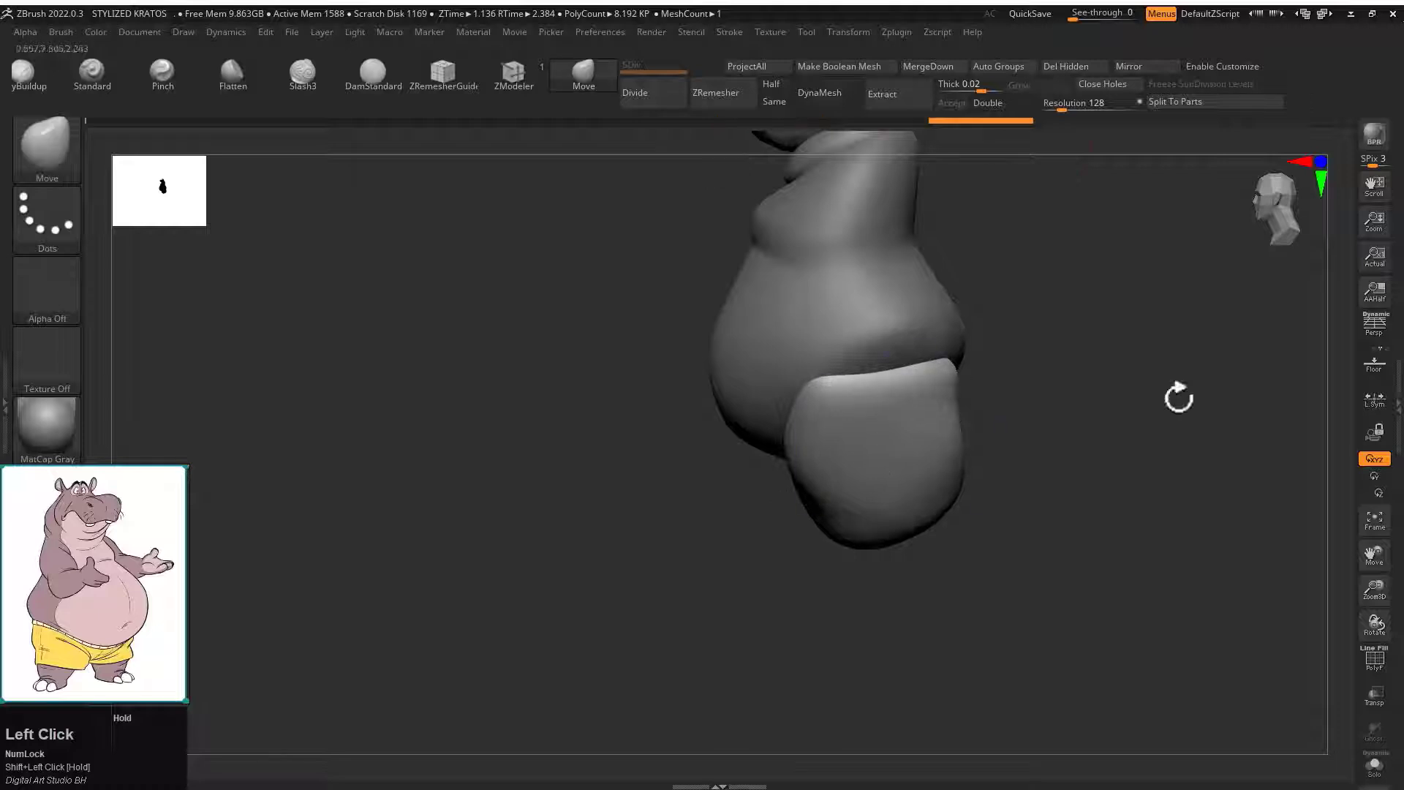
mouse_move(999, 379)
left_mouse_down("shift")
mouse_move(1066, 388)
mouse_move(970, 388)
left_mouse_up("shift")
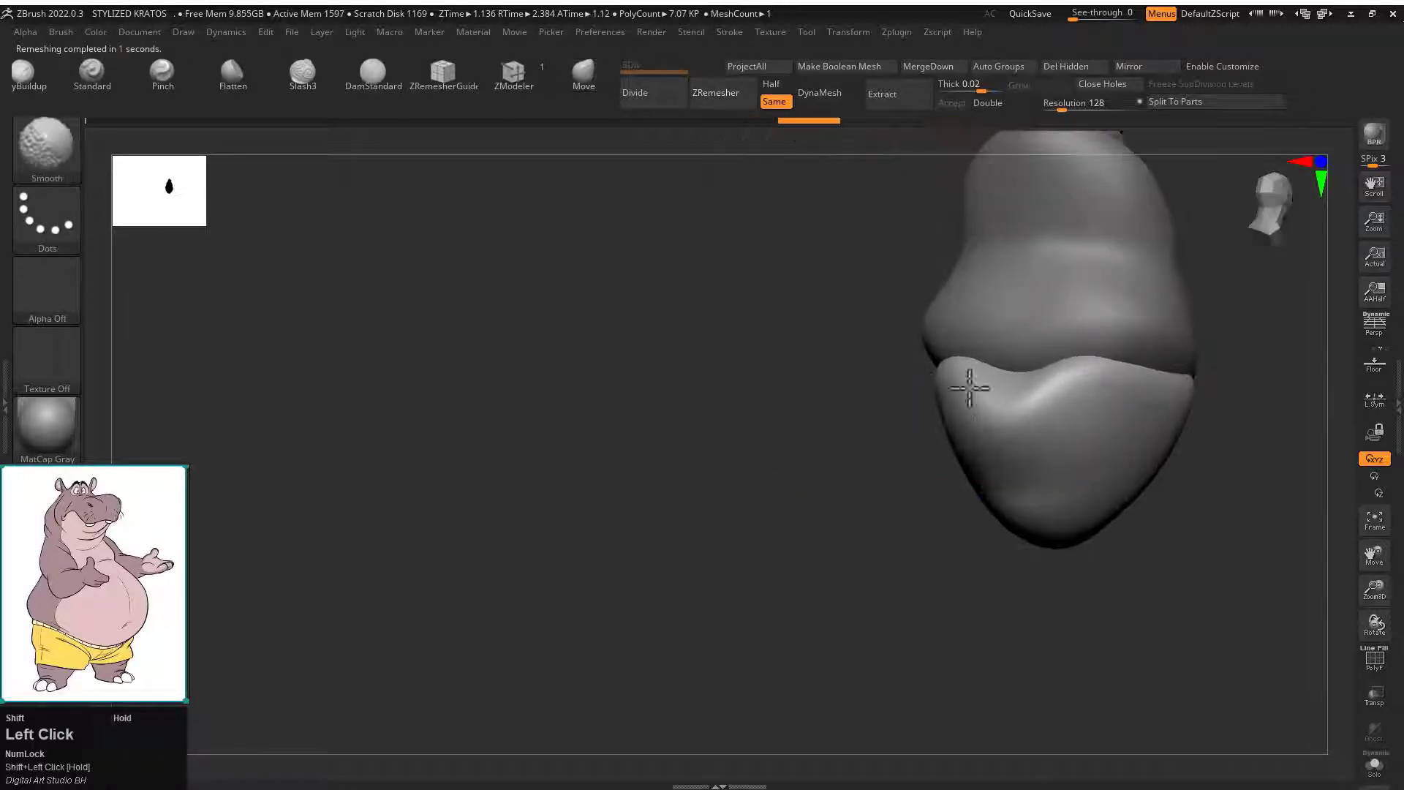
Extend the hip block around the rear and pull out two thigh bulges underneath with the Move brush.
mouse_move(834, 501)
left_mouse_down()
mouse_move(783, 417)
mouse_move(693, 489)
mouse_move(825, 398)
mouse_move(757, 322)
mouse_move(868, 356)
left_mouse_up()
left_click_drag(1038, 315, 848, 307)
left_click_drag(871, 294, 873, 284)
left_click_drag(925, 304, 950, 314)
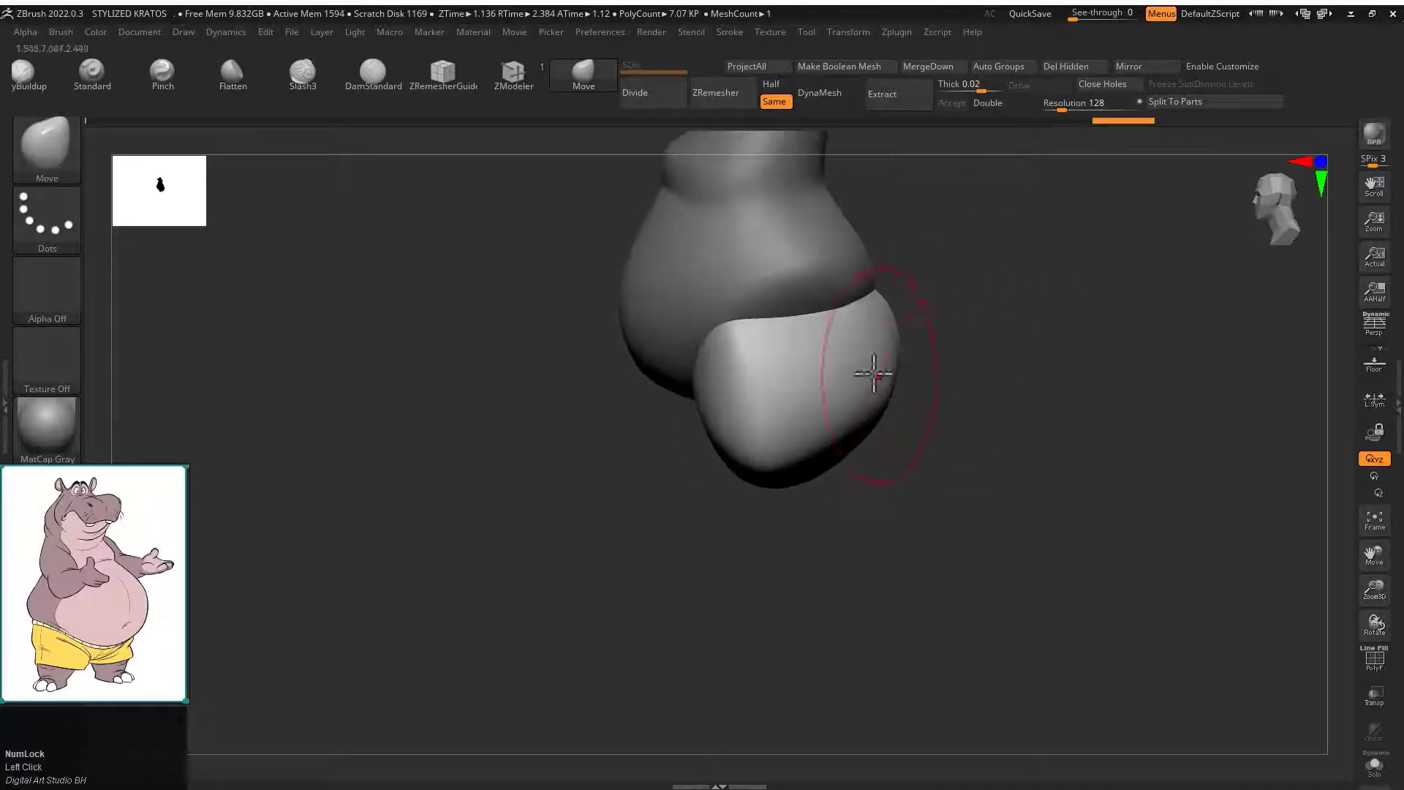
mouse_move(696, 517)
left_mouse_down()
mouse_move(721, 461)
mouse_move(814, 549)
mouse_move(712, 512)
mouse_move(708, 471)
mouse_move(686, 460)
mouse_move(732, 476)
left_mouse_up()
left_click_drag(749, 556, 762, 322)
key("s")
mouse_move(756, 530)
left_mouse_down()
mouse_move(771, 531)
mouse_move(767, 461)
left_mouse_up()
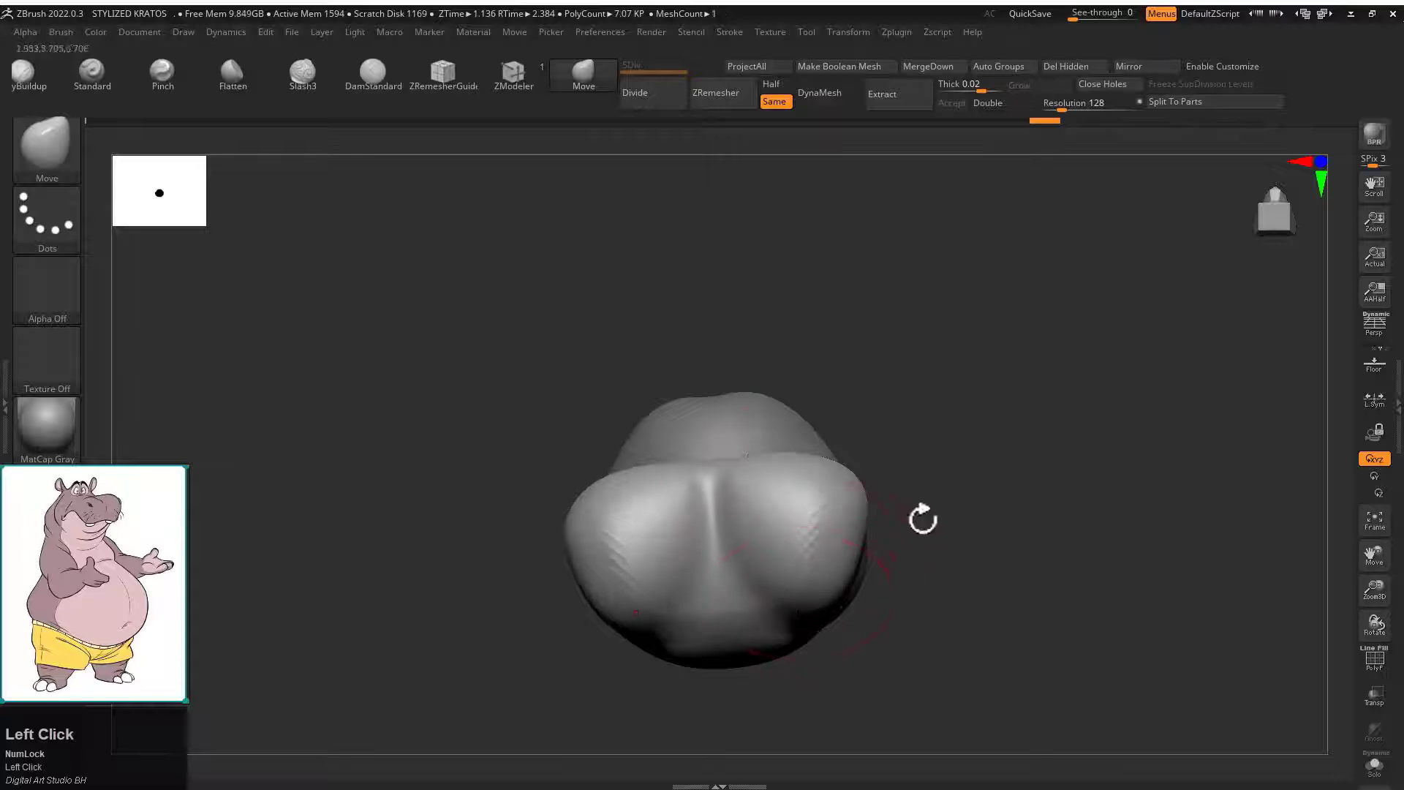
Smooth the underside of the hips and shape the outer thighs.
left_click_drag(921, 517, 894, 601, "shift")
left_click_drag(568, 440, 627, 452, "shift")
mouse_move(852, 443)
left_mouse_down()
mouse_move(821, 432)
mouse_move(774, 449)
mouse_move(798, 422)
mouse_move(872, 418)
left_mouse_up()
mouse_move(1105, 468)
left_mouse_down()
mouse_move(1046, 479)
mouse_move(1104, 472)
left_mouse_up()
left_click_drag(1002, 522, 1013, 541)
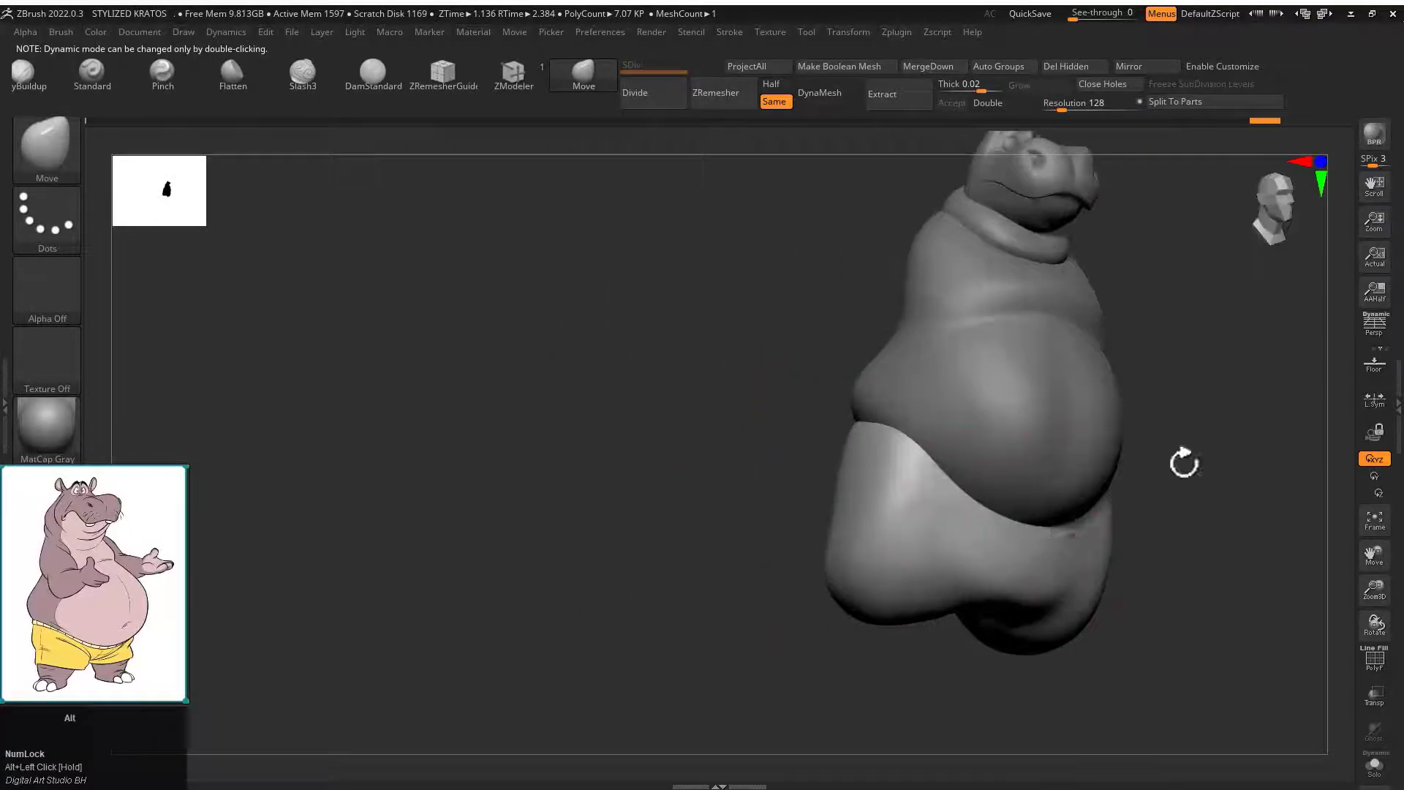
Reshape the front waistline of the hip block to follow the curve of the belly.
left_click_drag(1184, 461, 856, 461, "alt")
left_click_drag(855, 461, 922, 461)
left_click_drag(686, 461, 698, 475)
left_click_drag(871, 468, 855, 421)
left_click_drag(914, 475, 870, 443)
left_click_drag(808, 497, 795, 480, "shift")
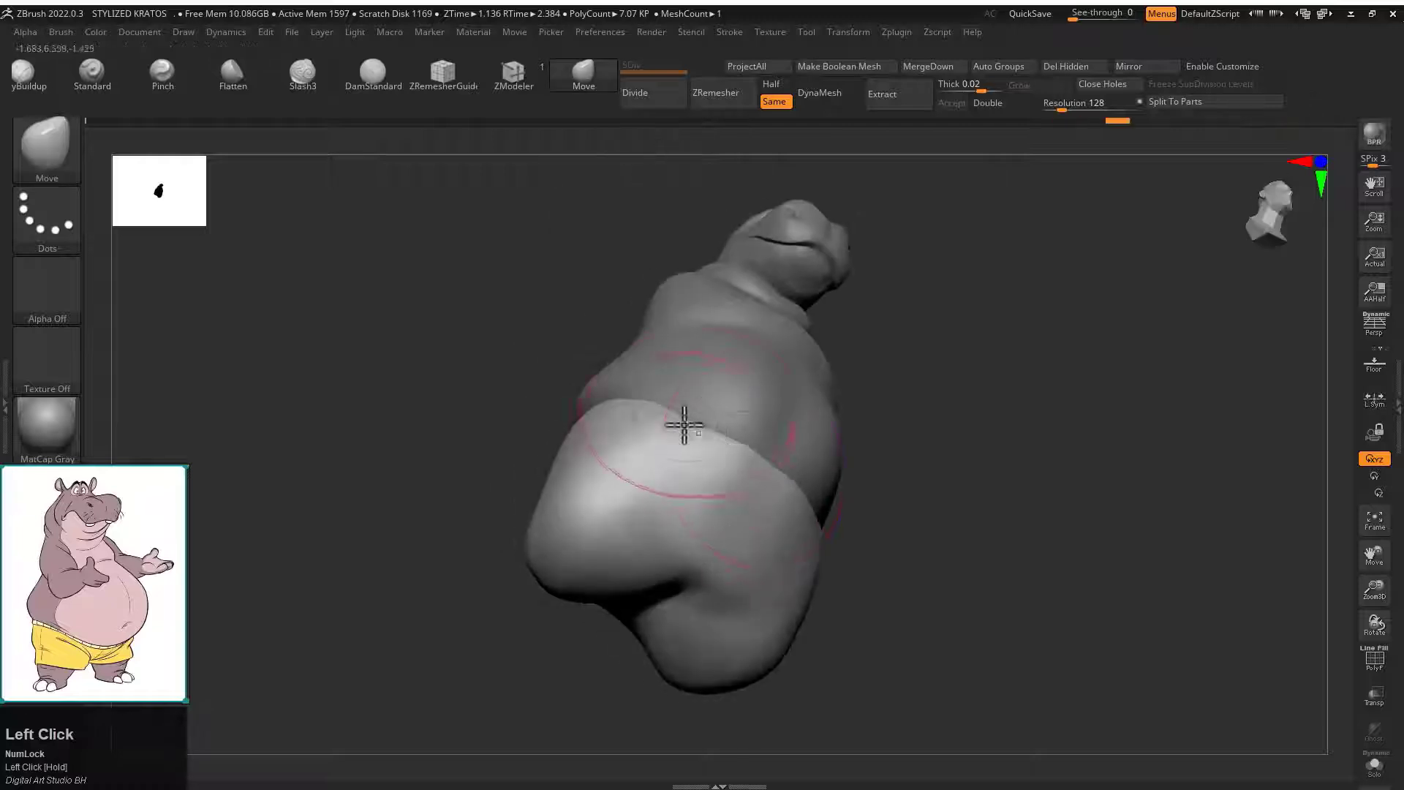
left_click_drag(685, 424, 688, 415)
mouse_move(923, 413)
left_mouse_down()
mouse_move(812, 431)
mouse_move(790, 455)
left_mouse_up()
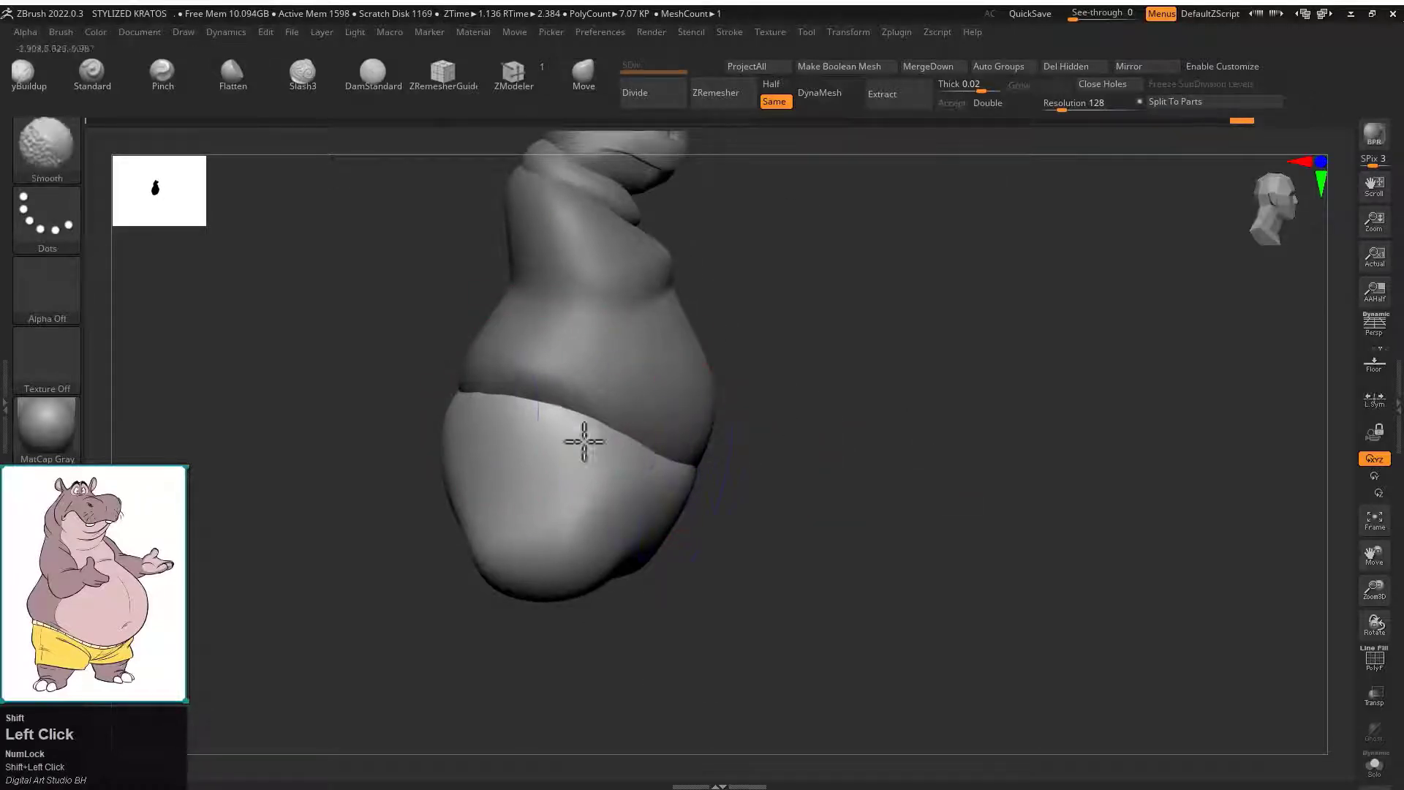
Smooth the side of the hips and adjust the waistline around to the back with the Move brush.
left_click_drag(584, 440, 548, 424, "shift")
left_click_drag(391, 413, 702, 393)
left_click_drag(640, 411, 611, 417, "shift")
left_click_drag(721, 382, 783, 391)
left_click_drag(674, 428, 671, 402)
left_click_drag(830, 428, 844, 398)
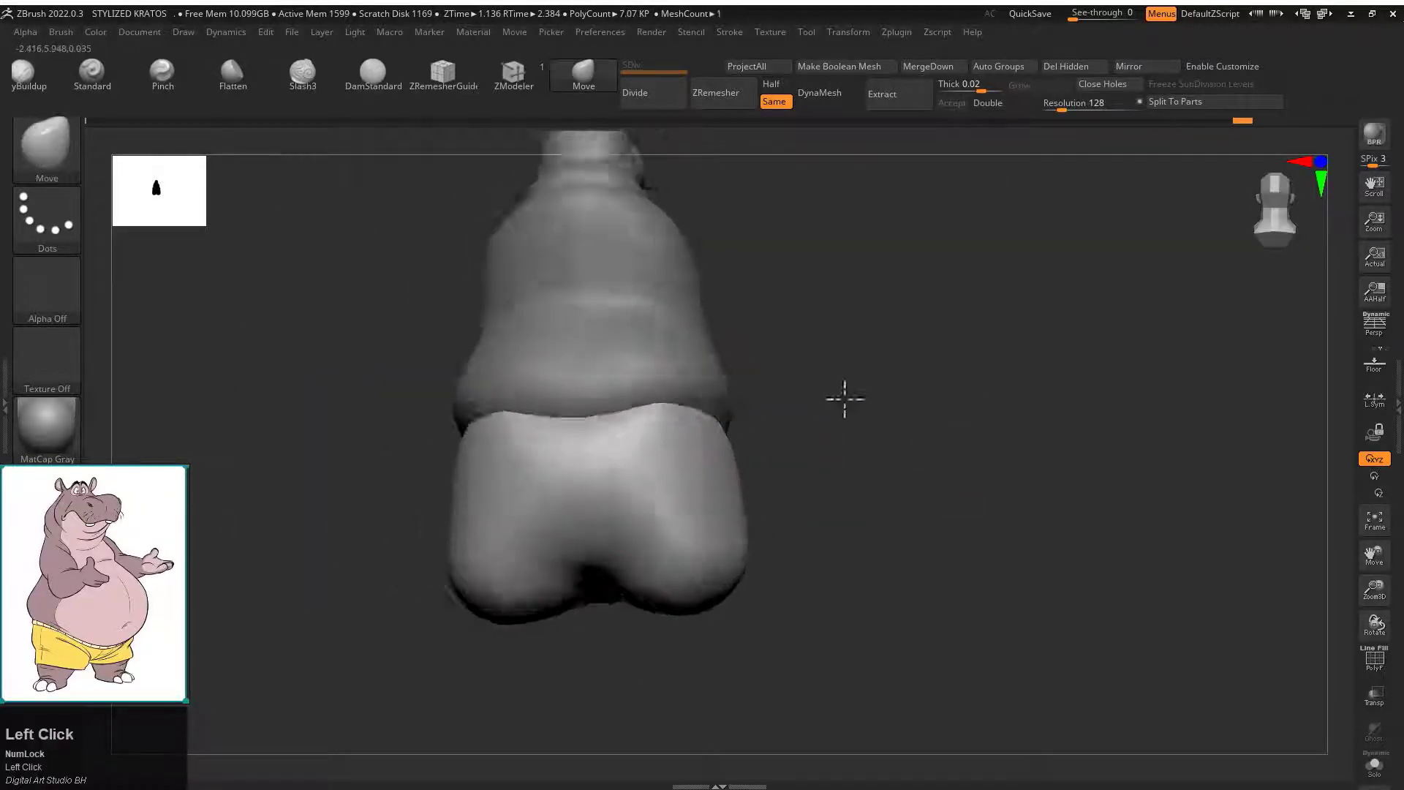
Carve a shallow dent into the outer side of each thigh with the DamStandard brush and smooth it.
key("b")
key("d")
key("s")
mouse_move(683, 470)
left_mouse_down()
mouse_move(747, 437)
mouse_move(818, 477)
mouse_move(647, 457)
left_mouse_up()
key("shift+space")
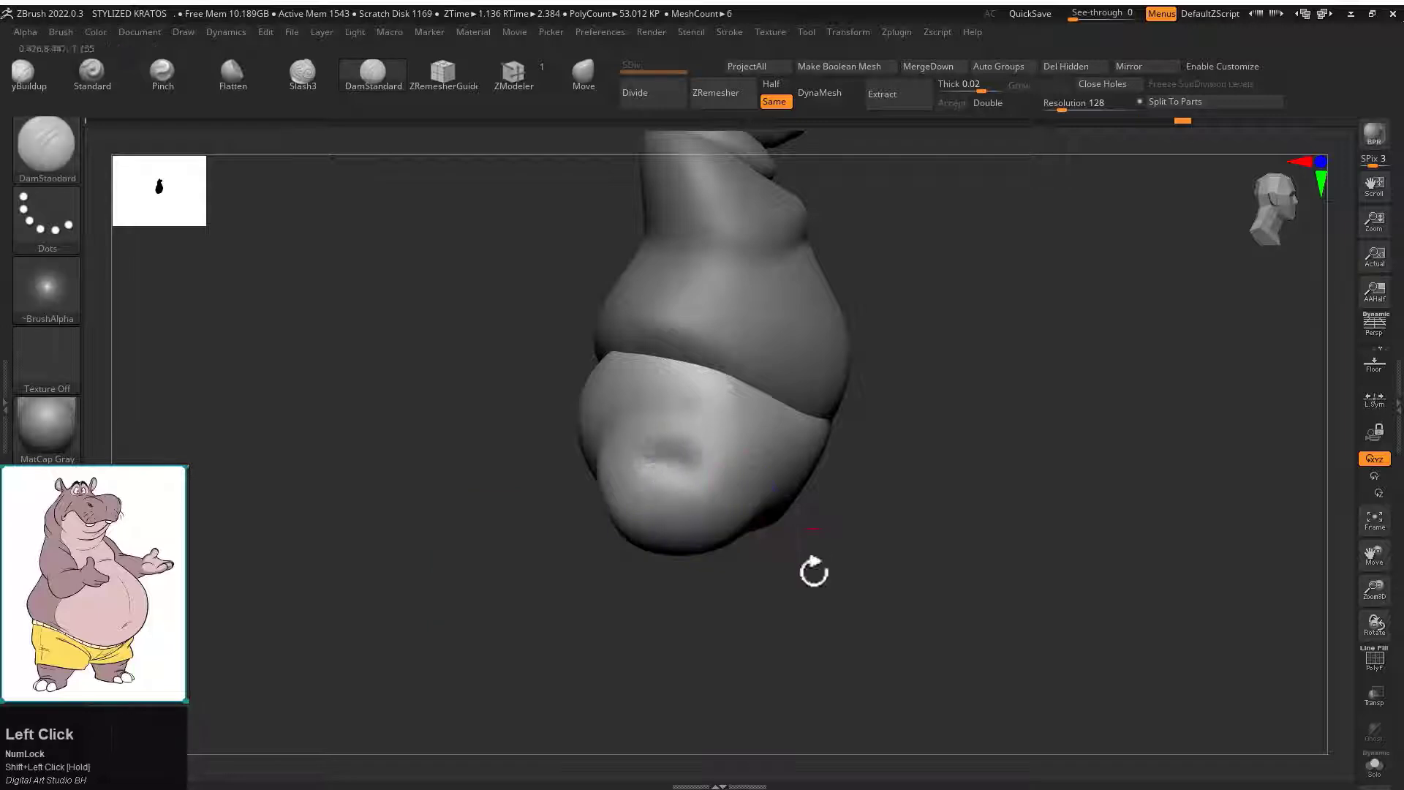
left_click_drag(812, 571, 720, 556)
left_click_drag(915, 429, 850, 512, "shift")
Carve diagonal creases between the thighs and groin from below and smooth the surrounding surface.
left_click_drag(807, 581, 814, 644, "alt")
left_click_drag(1061, 622, 1060, 556)
mouse_move(724, 575)
left_mouse_down()
mouse_move(623, 489)
mouse_move(746, 604)
mouse_move(878, 563)
left_mouse_up()
mouse_move(1064, 344)
left_mouse_down()
mouse_move(1076, 485)
mouse_move(1071, 414)
left_mouse_up()
left_click_drag(783, 512, 826, 466, "alt")
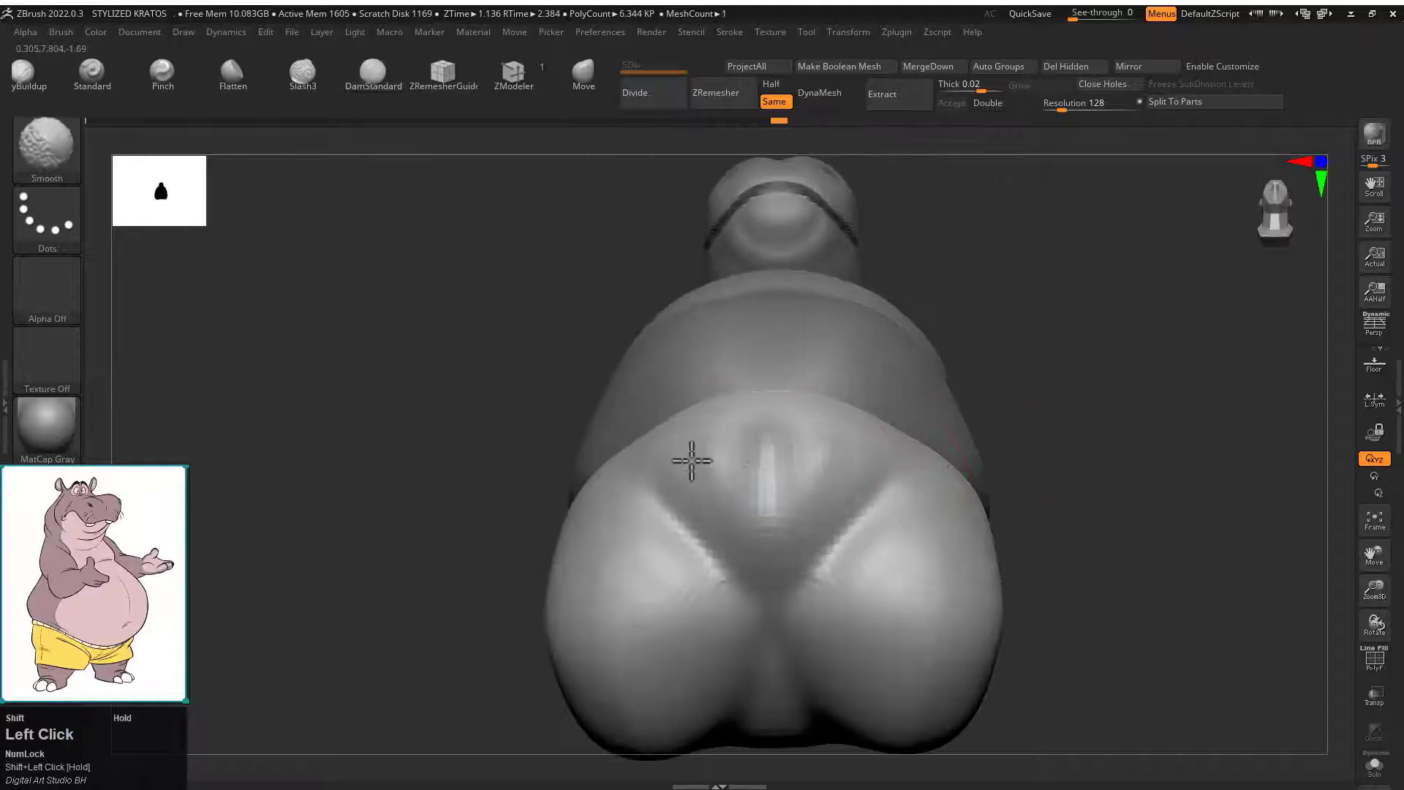
left_click_drag(692, 460, 721, 486, "shift")
Adjust the side and back waistline of the hip block against the torso with the Move brush.
mouse_move(1060, 329)
left_mouse_down()
mouse_move(1056, 402)
mouse_move(975, 388)
mouse_move(884, 432)
mouse_move(832, 424)
mouse_move(869, 423)
left_mouse_up()
mouse_move(819, 391)
left_mouse_down("alt")
mouse_move(937, 405)
mouse_move(968, 423)
mouse_move(951, 404)
left_mouse_up("alt")
mouse_move(1064, 410)
left_mouse_down()
mouse_move(1060, 339)
mouse_move(1012, 370)
mouse_move(914, 388)
left_mouse_up()
key("b")
key("m")
key("v")
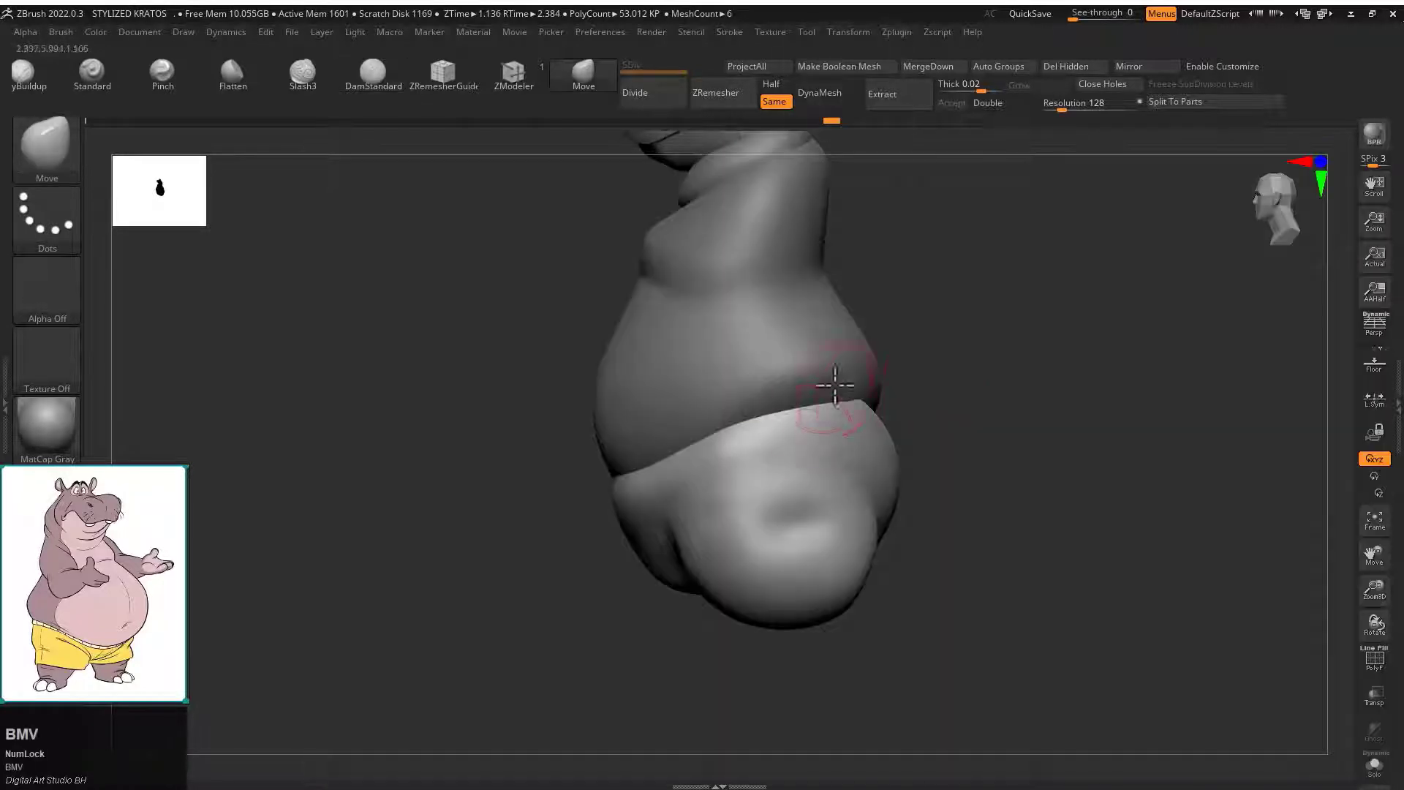
left_click_drag(801, 411, 803, 404)
left_click_drag(923, 399, 1043, 401)
left_click_drag(949, 405, 967, 406, "alt")
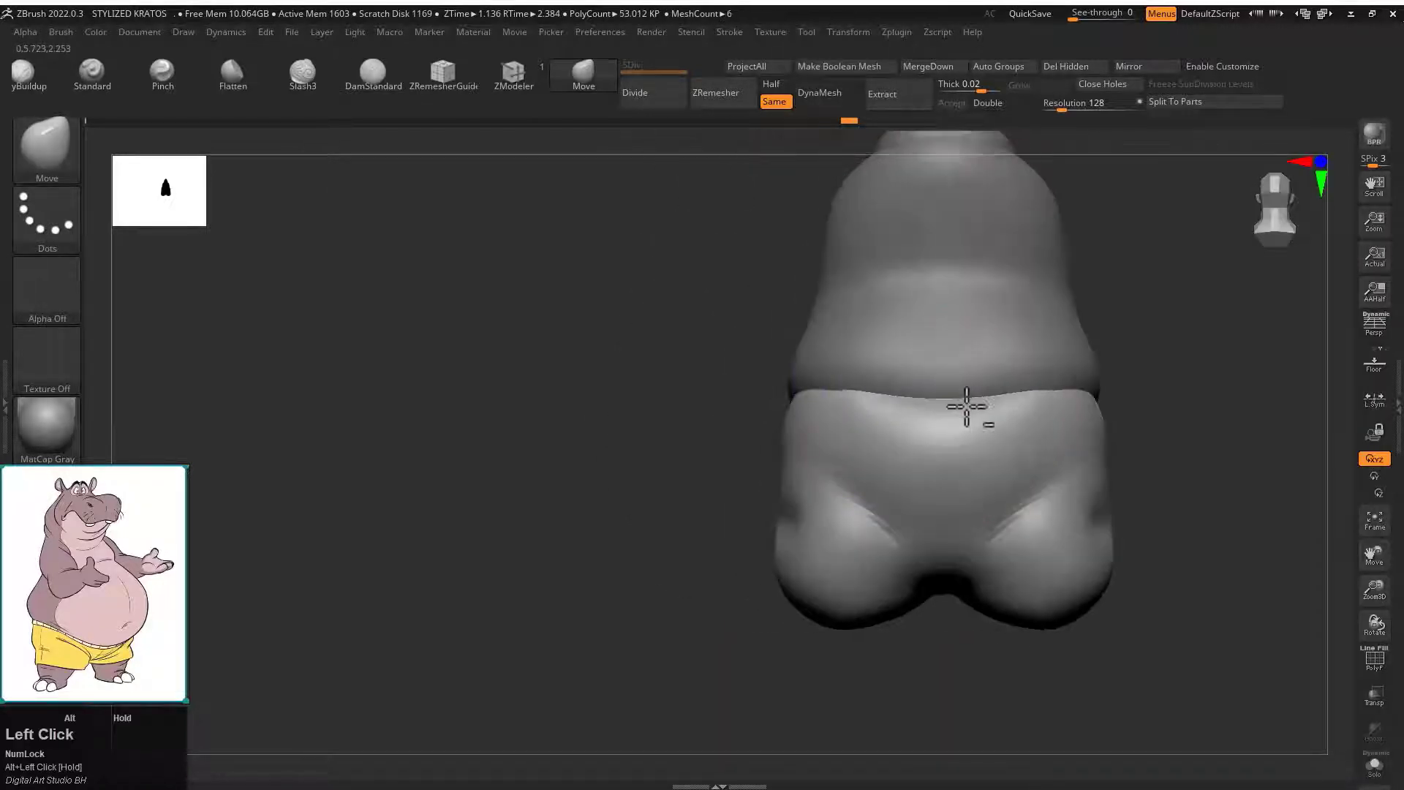
Smooth the back of the hips and reshape the front waistline and groin with the Move brush.
left_click_drag(757, 414, 940, 409, "shift")
left_click_drag(906, 462, 907, 452)
left_click_drag(950, 404, 864, 402, "alt")
left_click_drag(667, 468, 662, 479)
left_click_drag(929, 454, 907, 373)
left_click_drag(679, 470, 679, 475)
mouse_move(910, 388)
left_mouse_down()
mouse_move(926, 451)
mouse_move(923, 351)
left_mouse_up()
left_click_drag(923, 351, 949, 373, "alt")
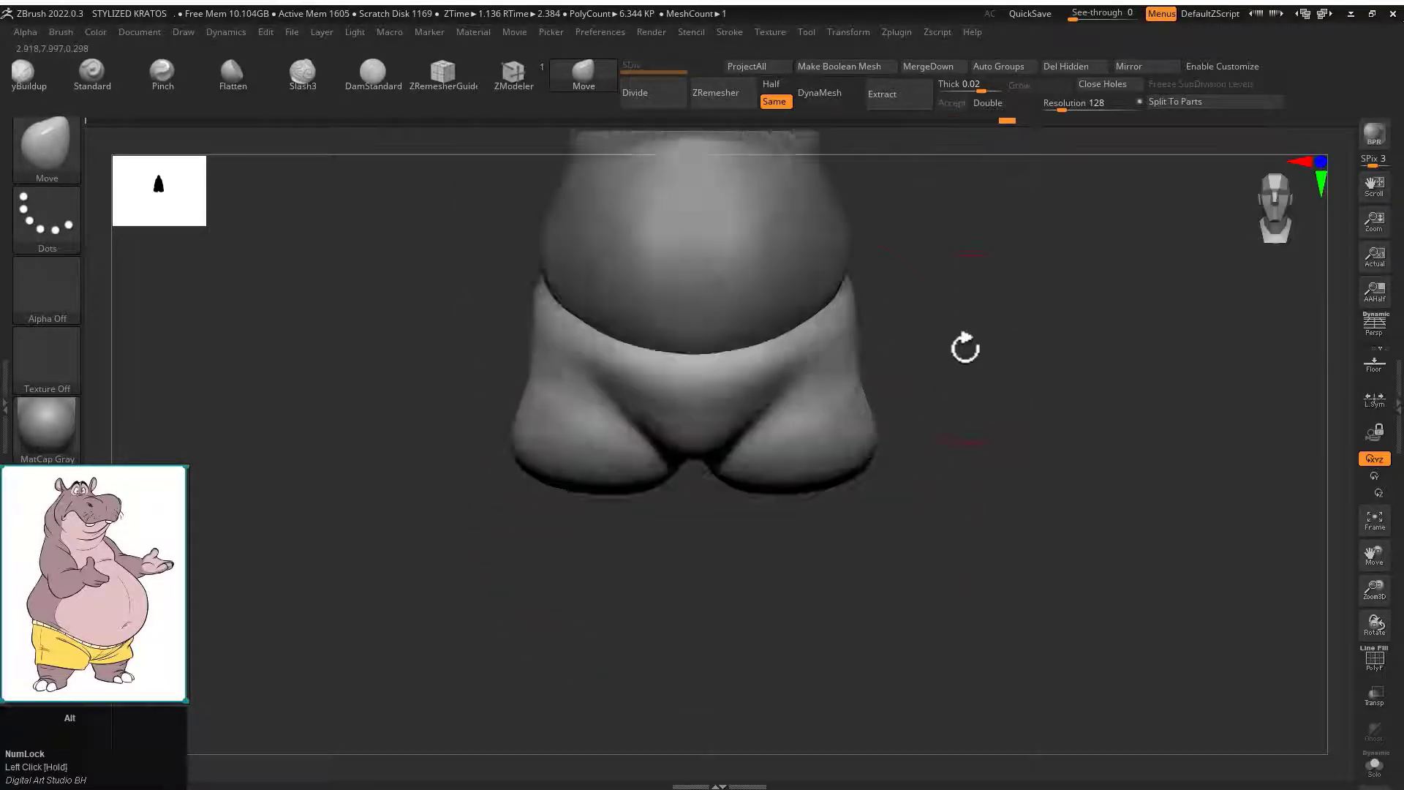
Flare the lower thighs outward into short leg openings and adjust the outer hips with the Move brush.
key("f")
left_click_drag(900, 395, 955, 438)
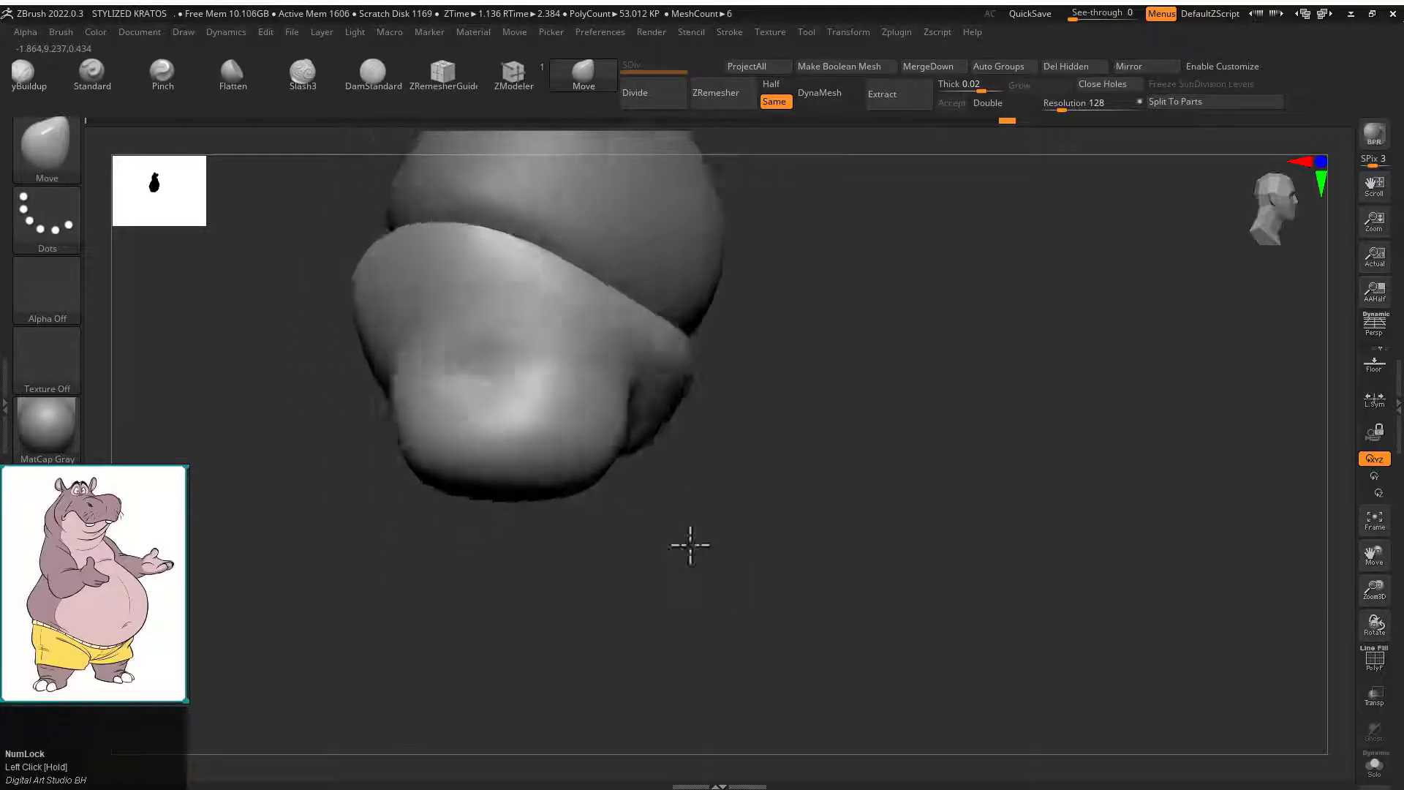
left_click_drag(689, 543, 978, 335)
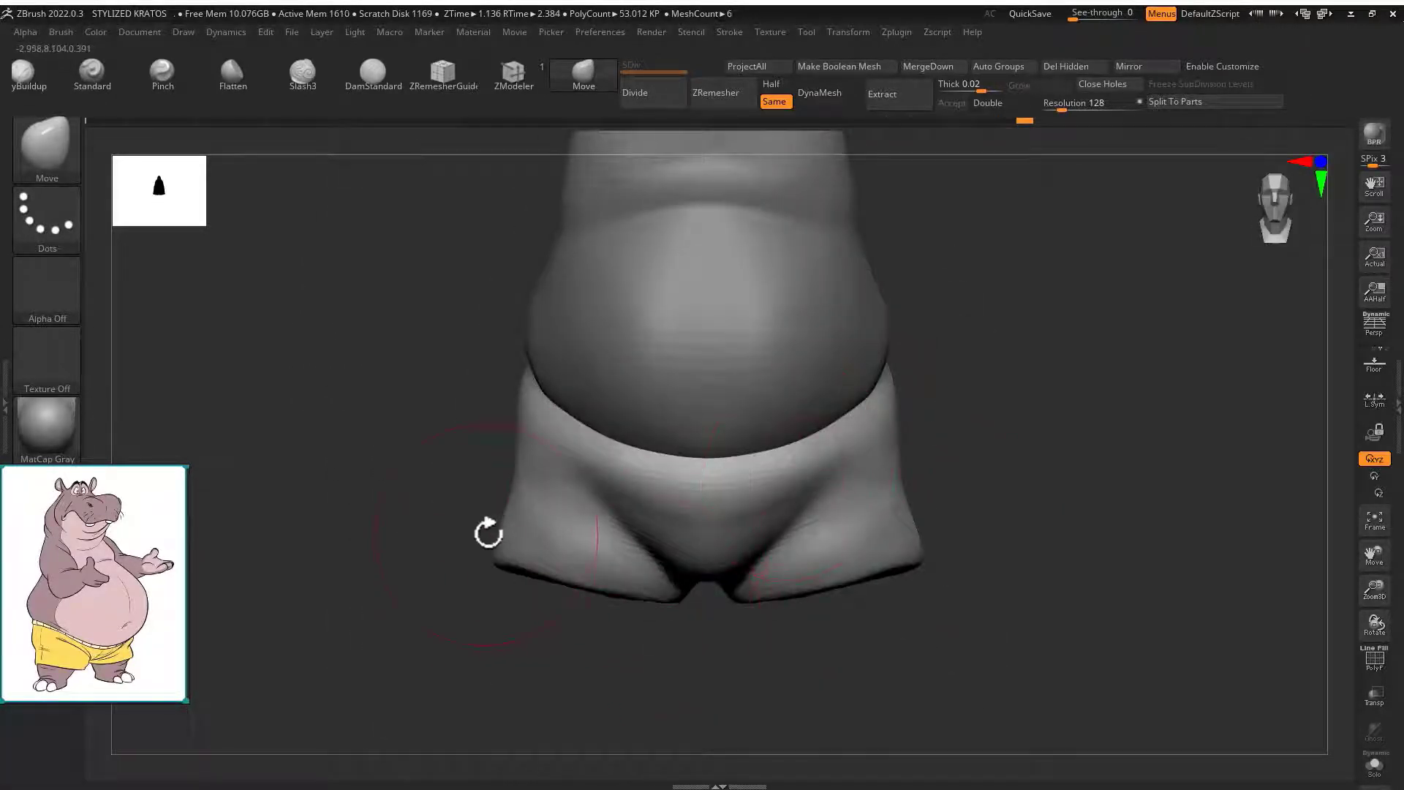
mouse_move(488, 533)
left_mouse_down()
mouse_move(545, 458)
mouse_move(890, 452)
left_mouse_up()
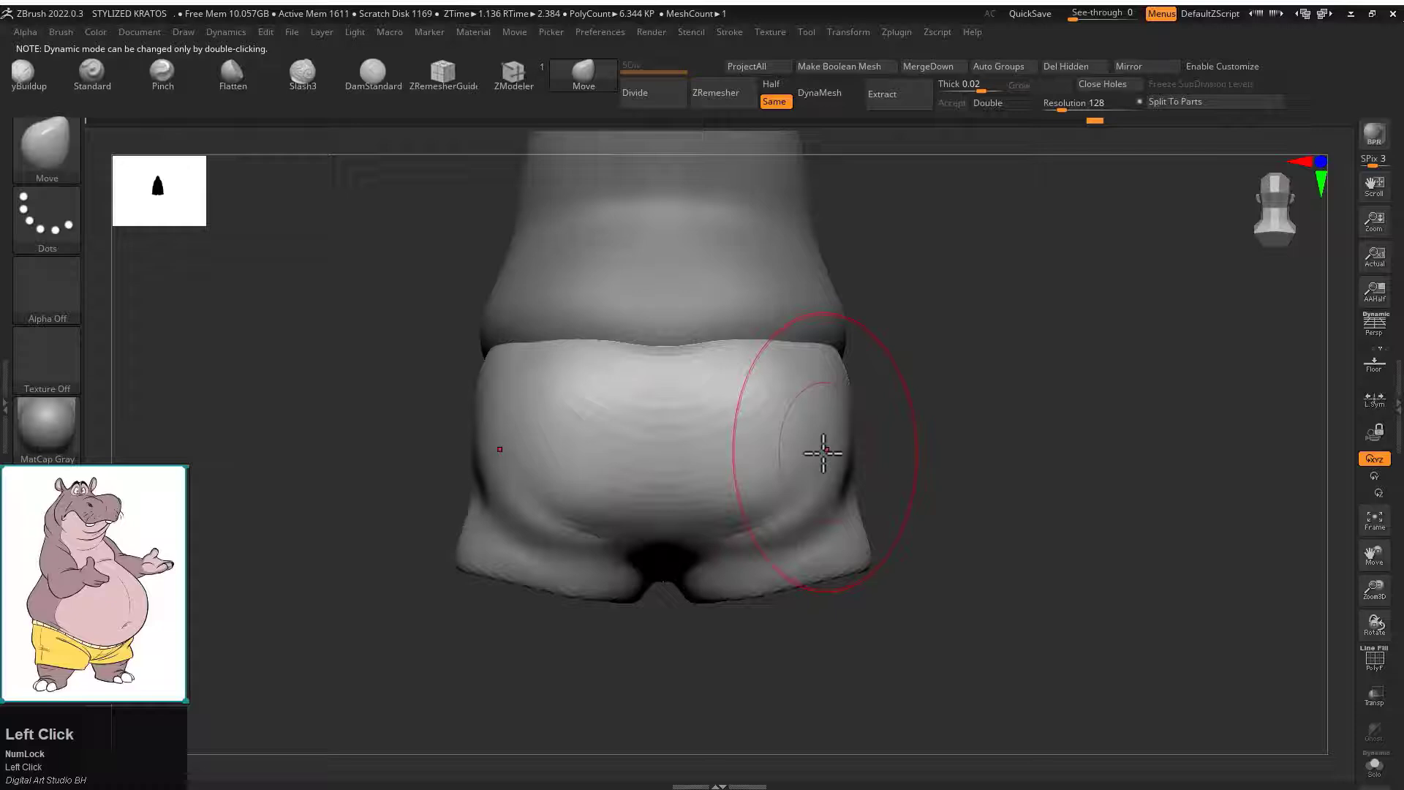
mouse_move(824, 453)
left_mouse_down()
mouse_move(855, 366)
mouse_move(761, 533)
left_mouse_up()
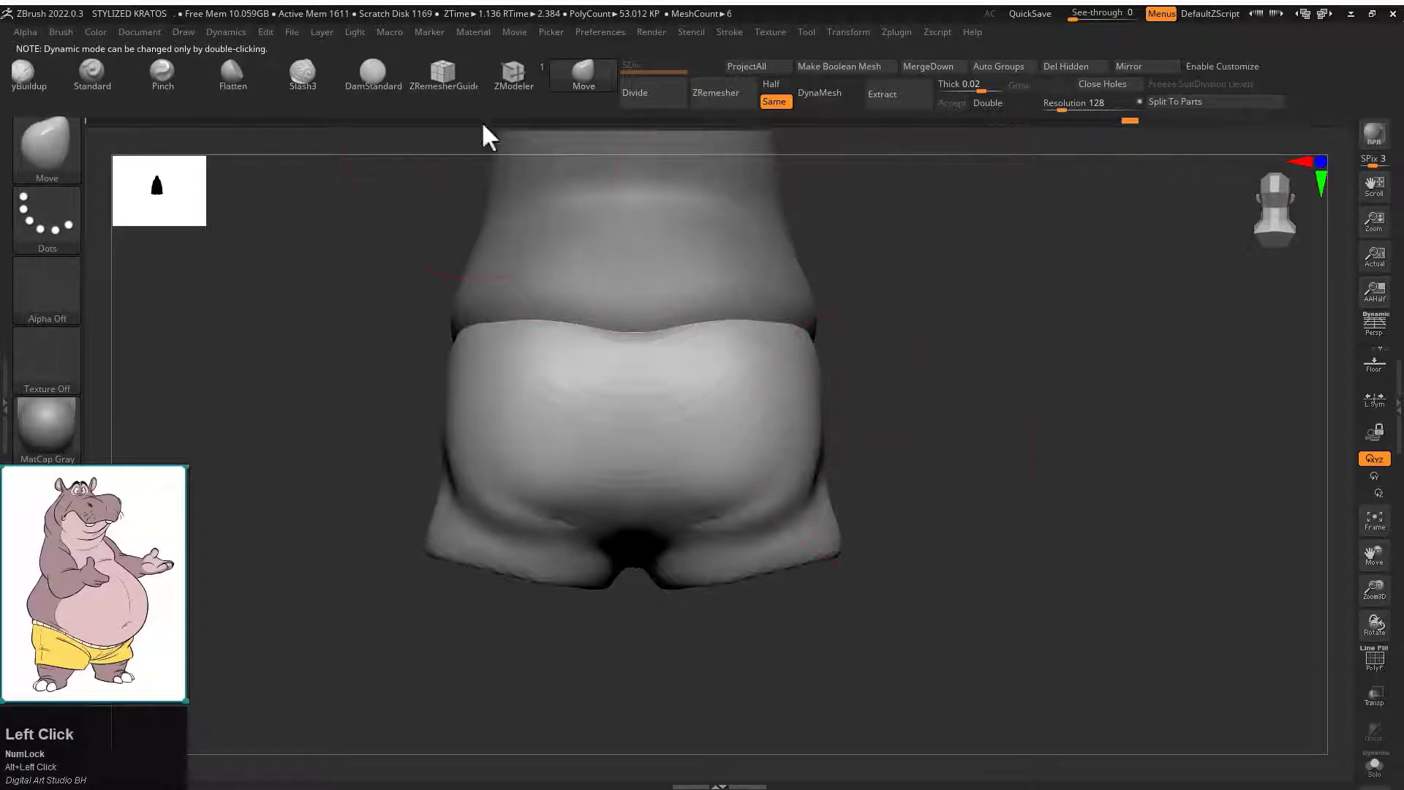
Carve creases beneath the buttocks where they meet the backs of the thighs with the DamStandard brush.
left_click(373, 73)
key("s")
left_click_drag(741, 526, 647, 524)
left_click_drag(914, 526, 911, 446)
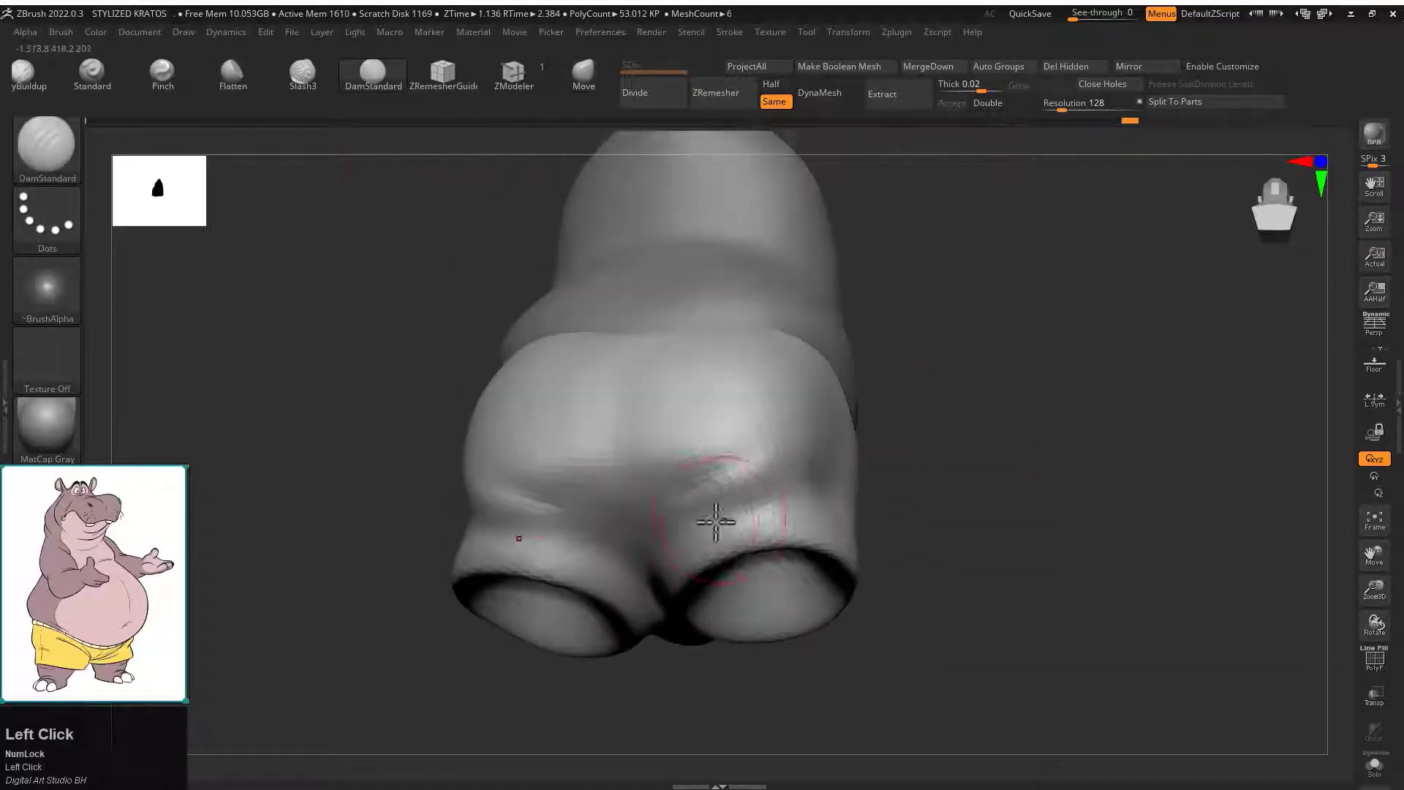
left_click_drag(715, 520, 775, 501)
Carve the central cleft between the buttocks and smooth the surrounding surface.
mouse_move(965, 498)
left_mouse_down()
mouse_move(878, 482)
mouse_move(1017, 439)
left_mouse_up()
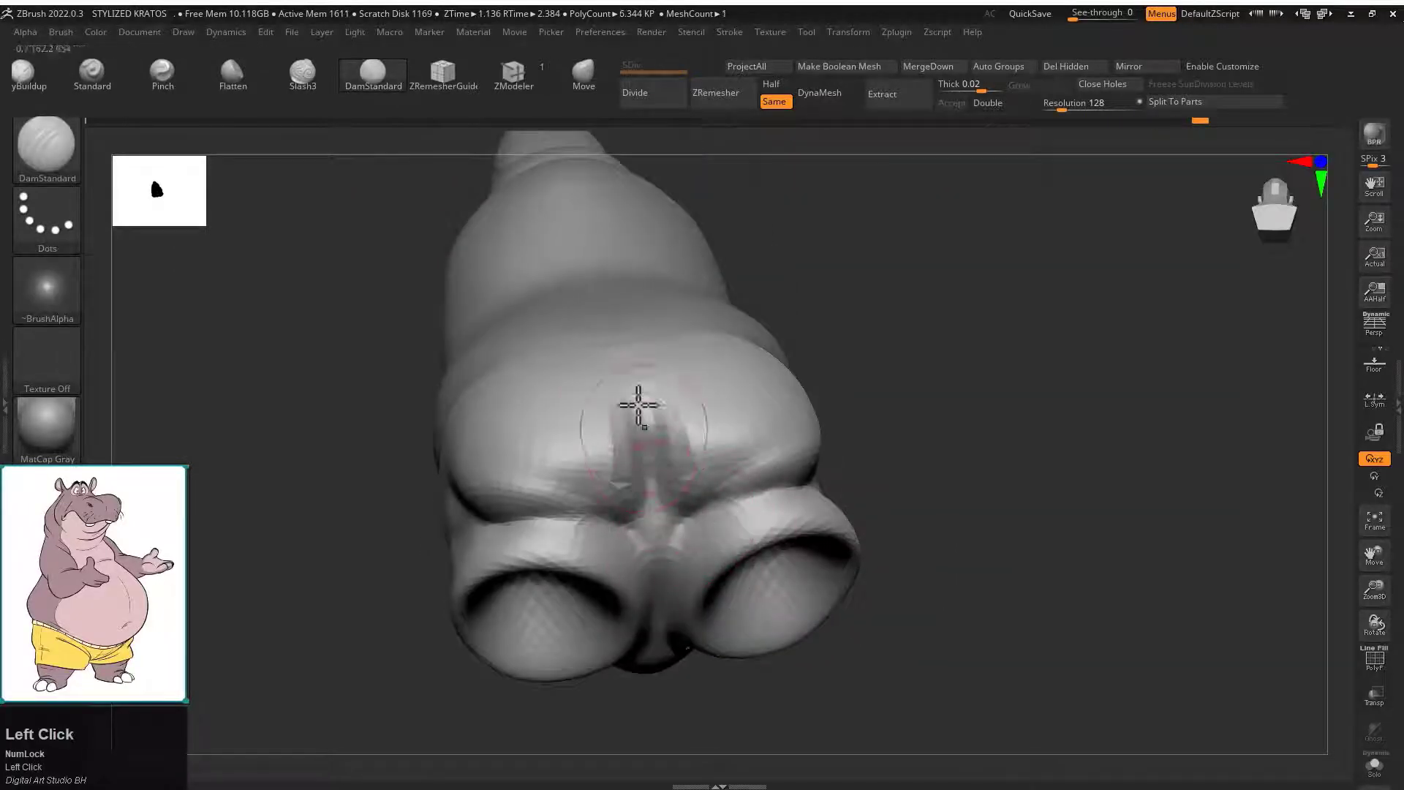
left_click_drag(672, 447, 697, 472, "shift")
left_click_drag(951, 475, 1082, 468)
left_click_drag(811, 448, 877, 440, "shift")
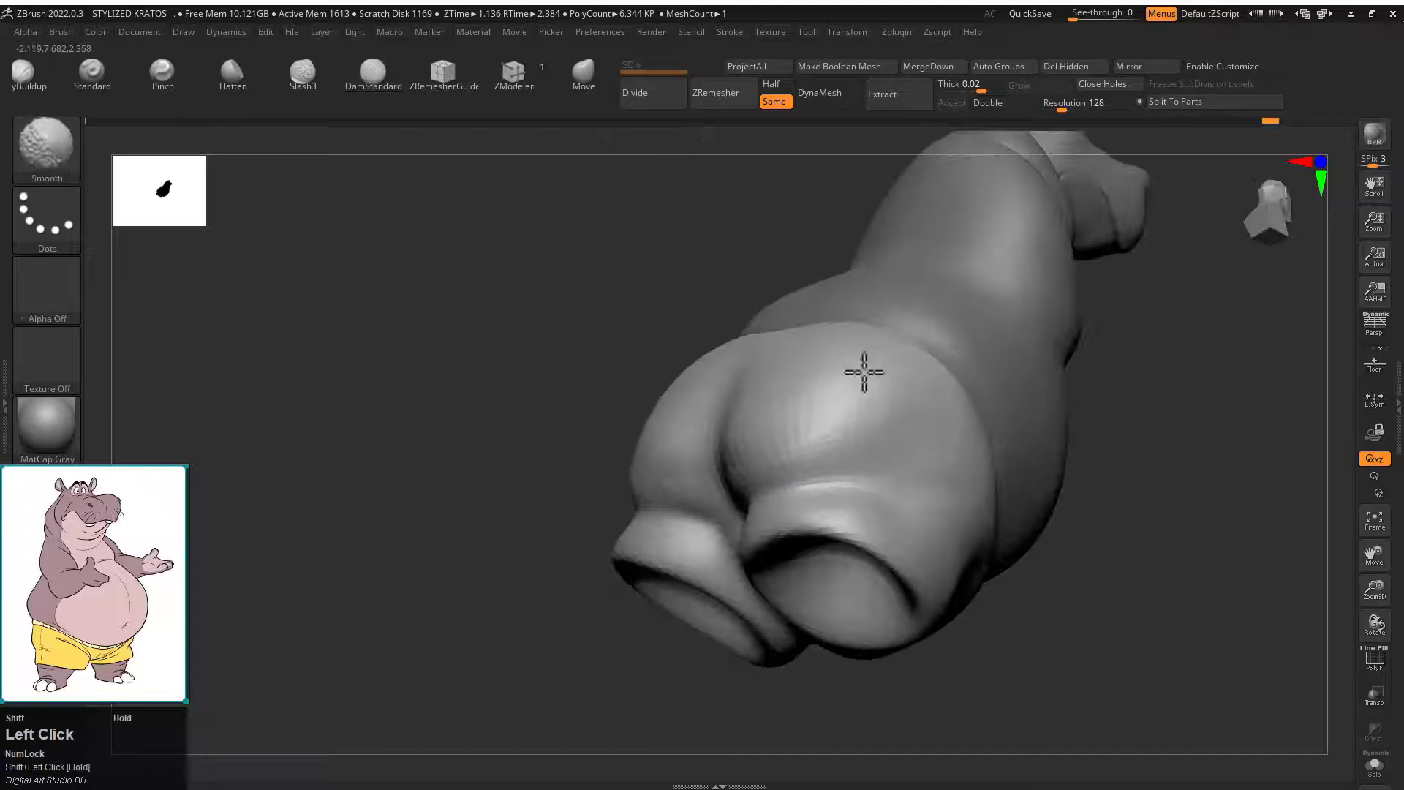
left_click_drag(864, 372, 841, 417, "shift")
Adjust the side profile of the buttocks and upper thigh with the Move brush.
mouse_move(1119, 424)
left_mouse_down()
mouse_move(1144, 366)
mouse_move(1024, 388)
mouse_move(906, 464)
mouse_move(921, 468)
left_mouse_up()
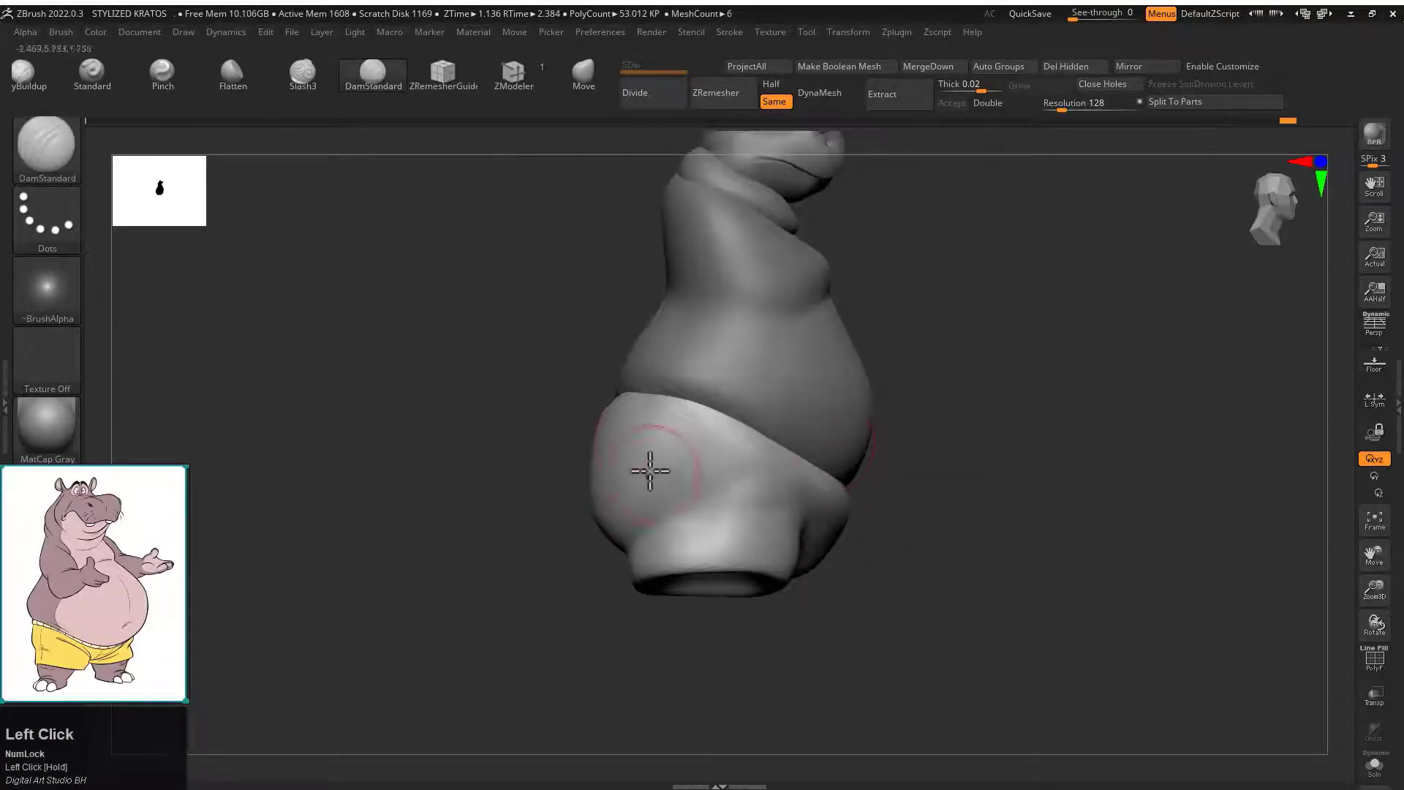
key("b")
key("m")
key("v")
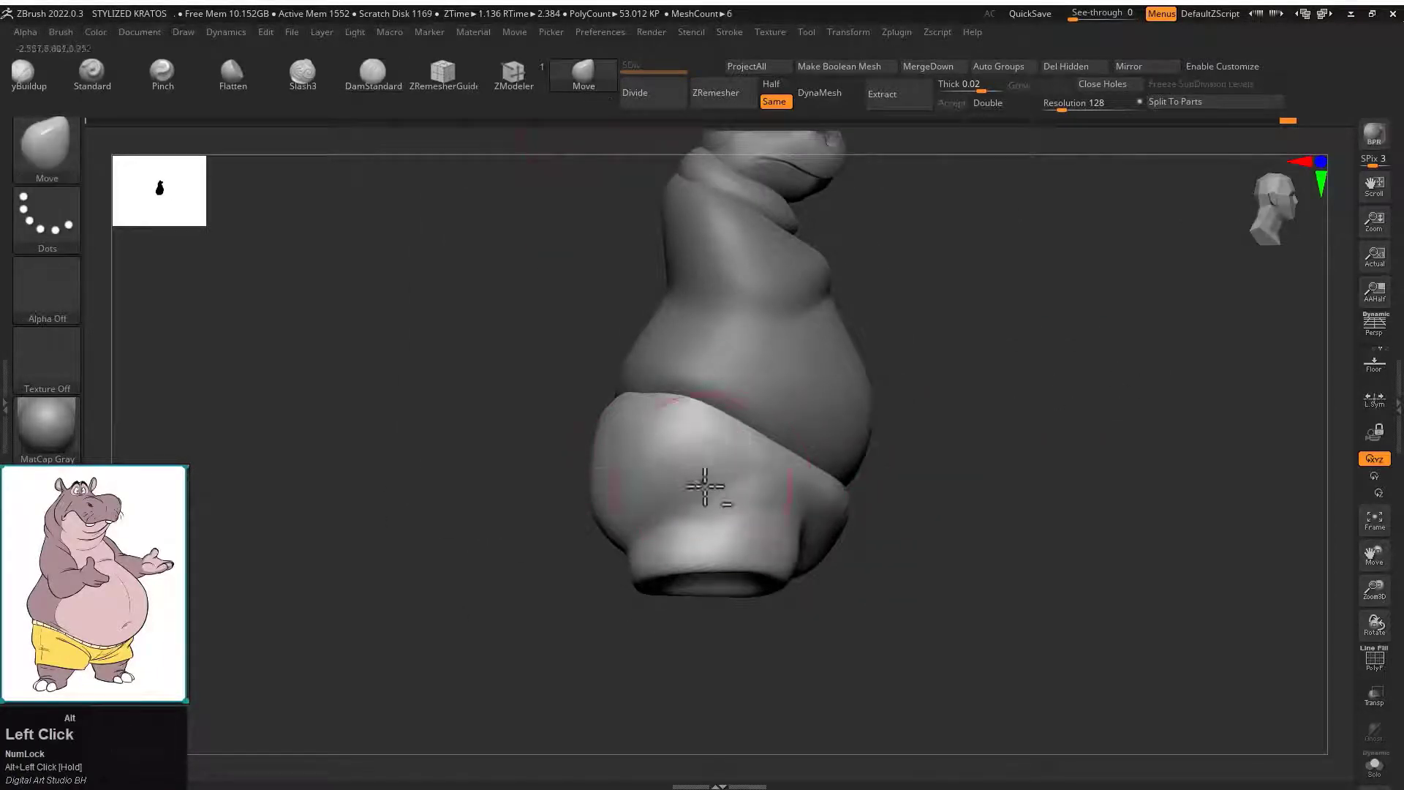
left_click_drag(704, 486, 668, 445)
mouse_move(653, 507)
left_mouse_down()
mouse_move(511, 285)
mouse_move(732, 510)
mouse_move(790, 589)
mouse_move(737, 526)
left_mouse_up()
Carve a curved fold around the front and side of each thigh with DamStandard and refine its shape with Move.
key("b")
key("d")
key("s")
mouse_move(950, 497)
left_mouse_down()
mouse_move(922, 404)
mouse_move(1009, 476)
left_mouse_up()
left_click_drag(644, 549, 698, 449)
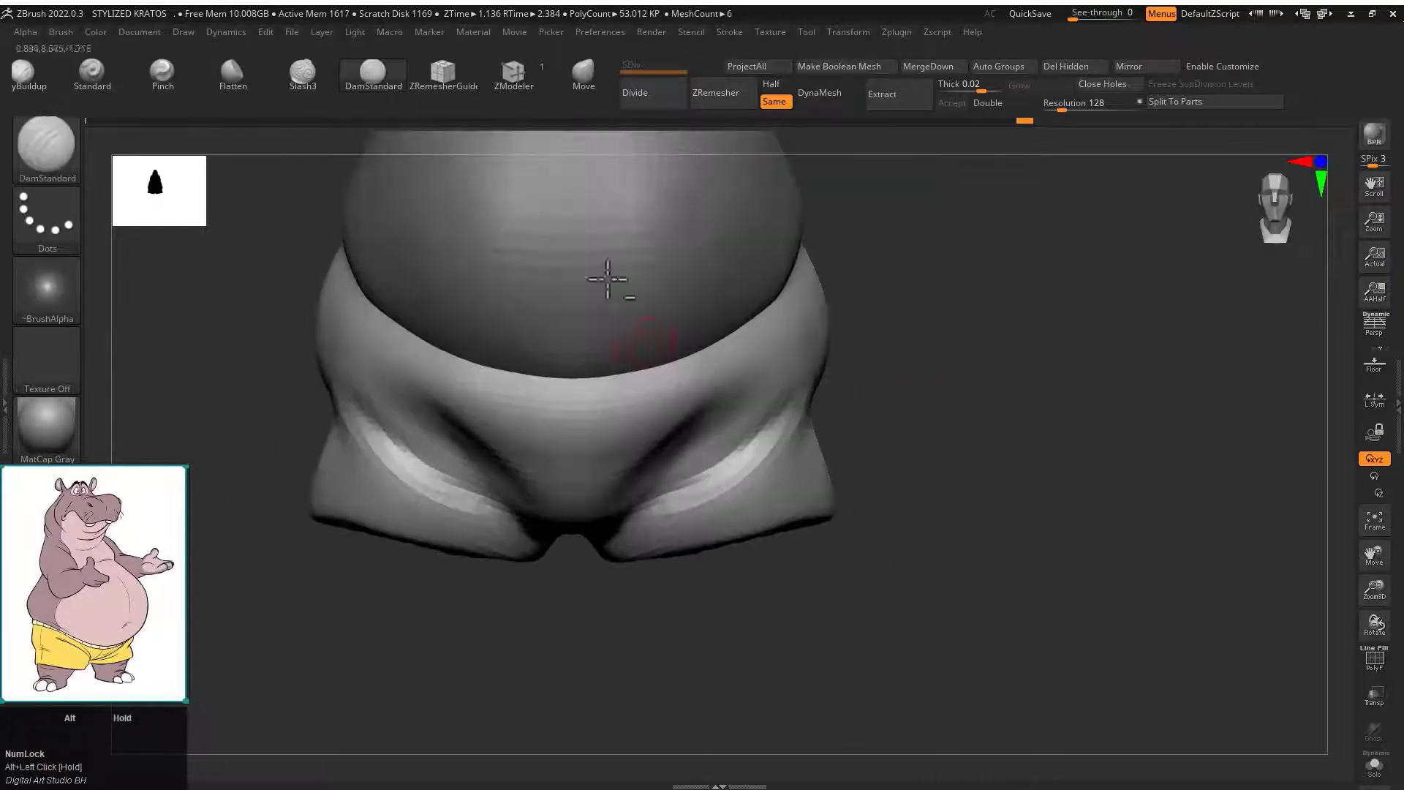
left_click_drag(656, 448, 685, 392)
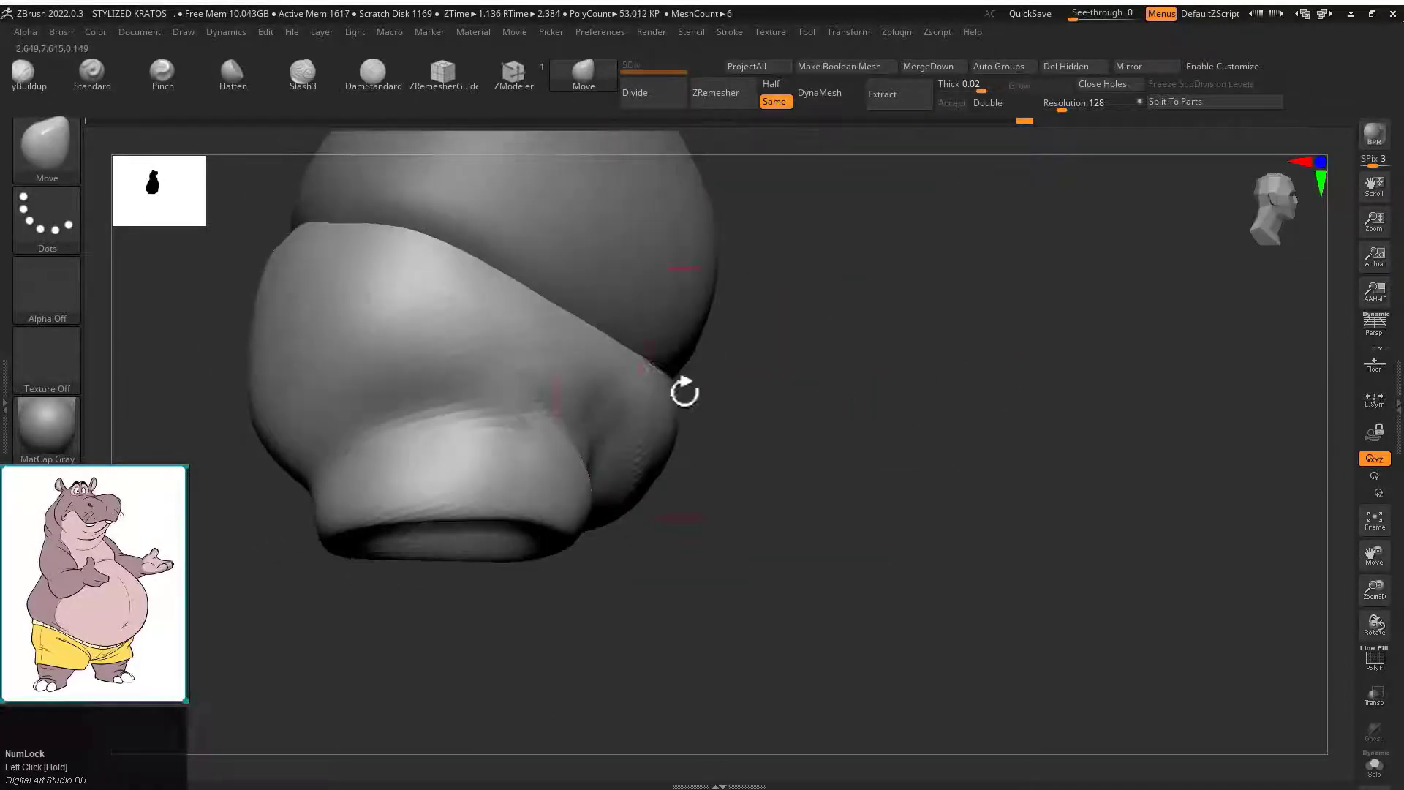
left_click_drag(744, 470, 487, 351)
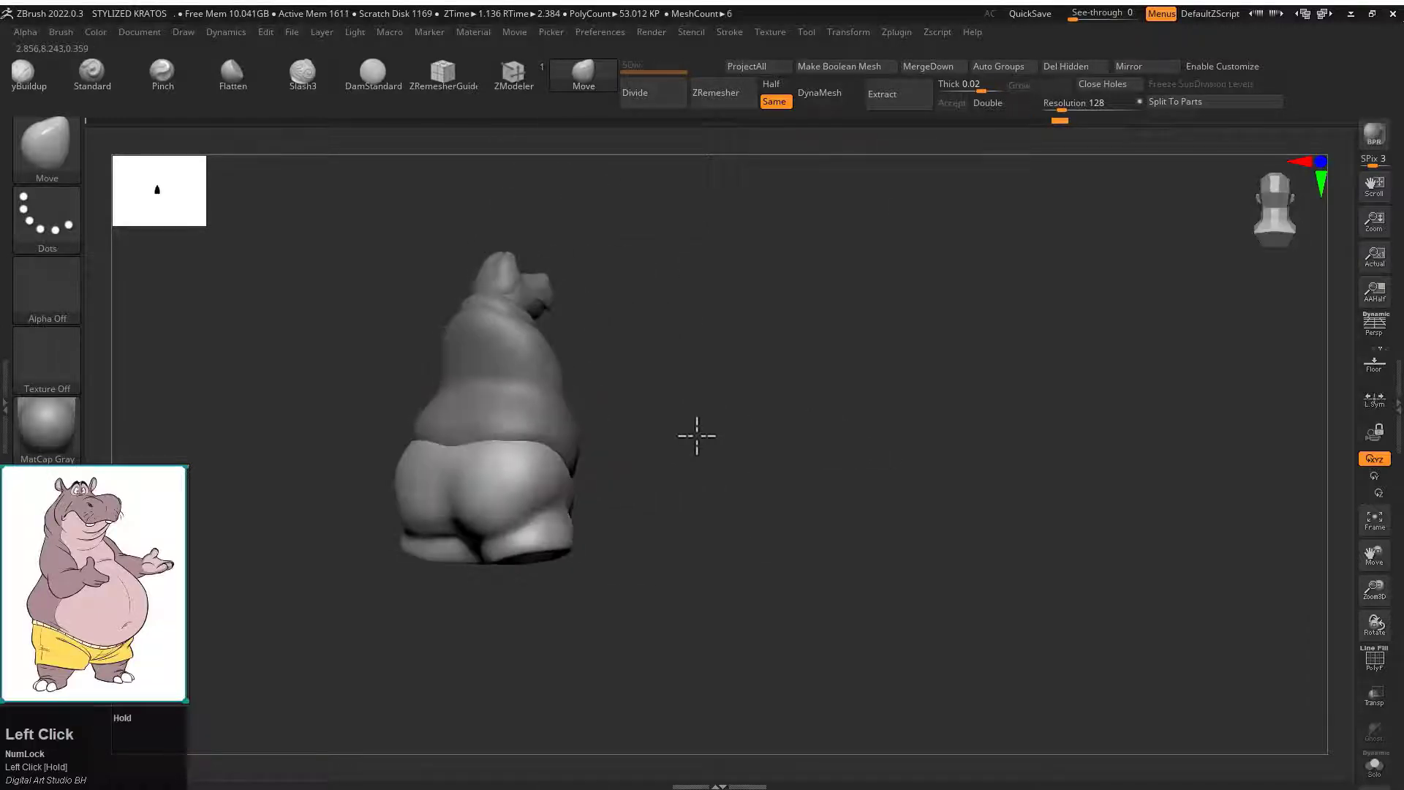
left_click_drag(696, 433, 816, 151)
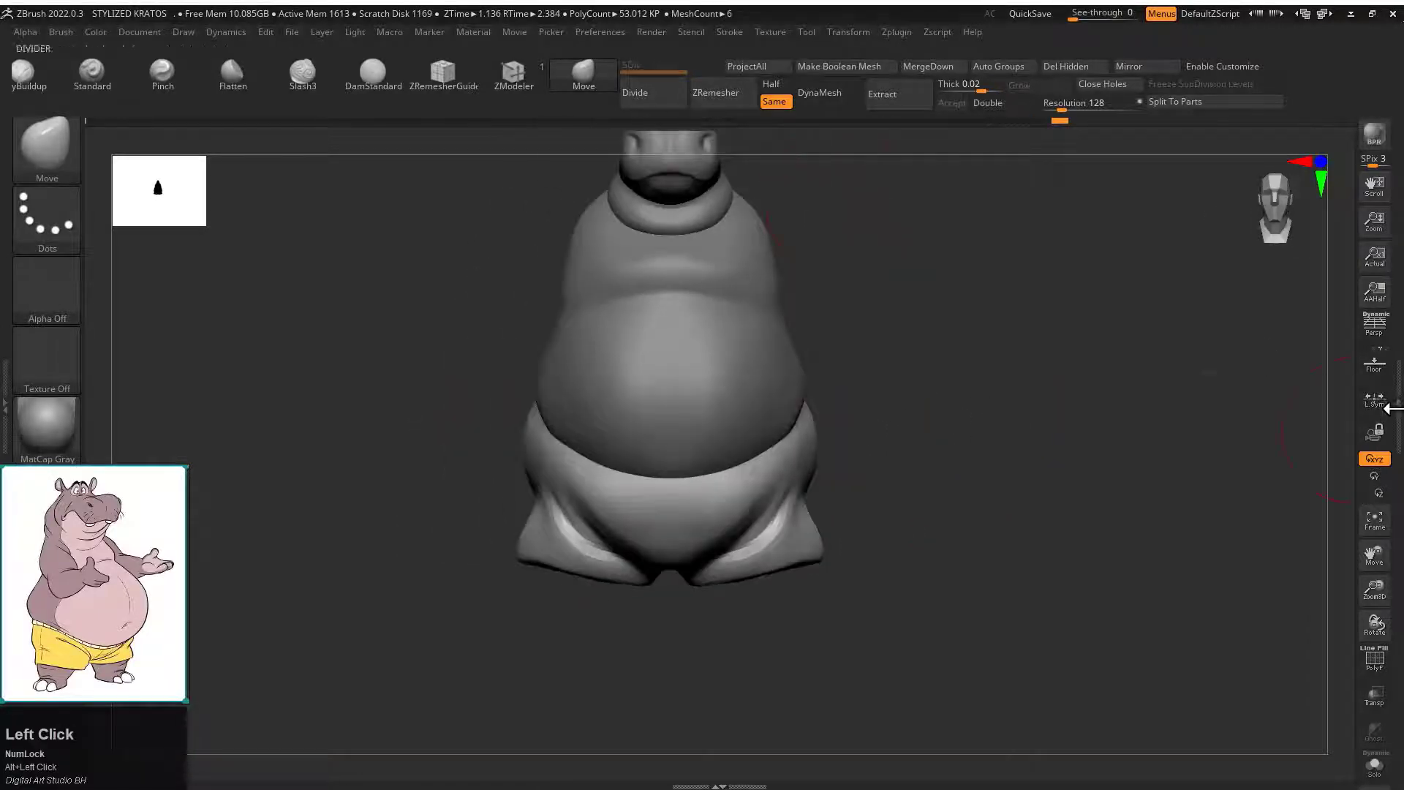
Append a sphere subtool and move it down below the hips.
left_click(1393, 408)
left_click(1331, 632)
key("w")
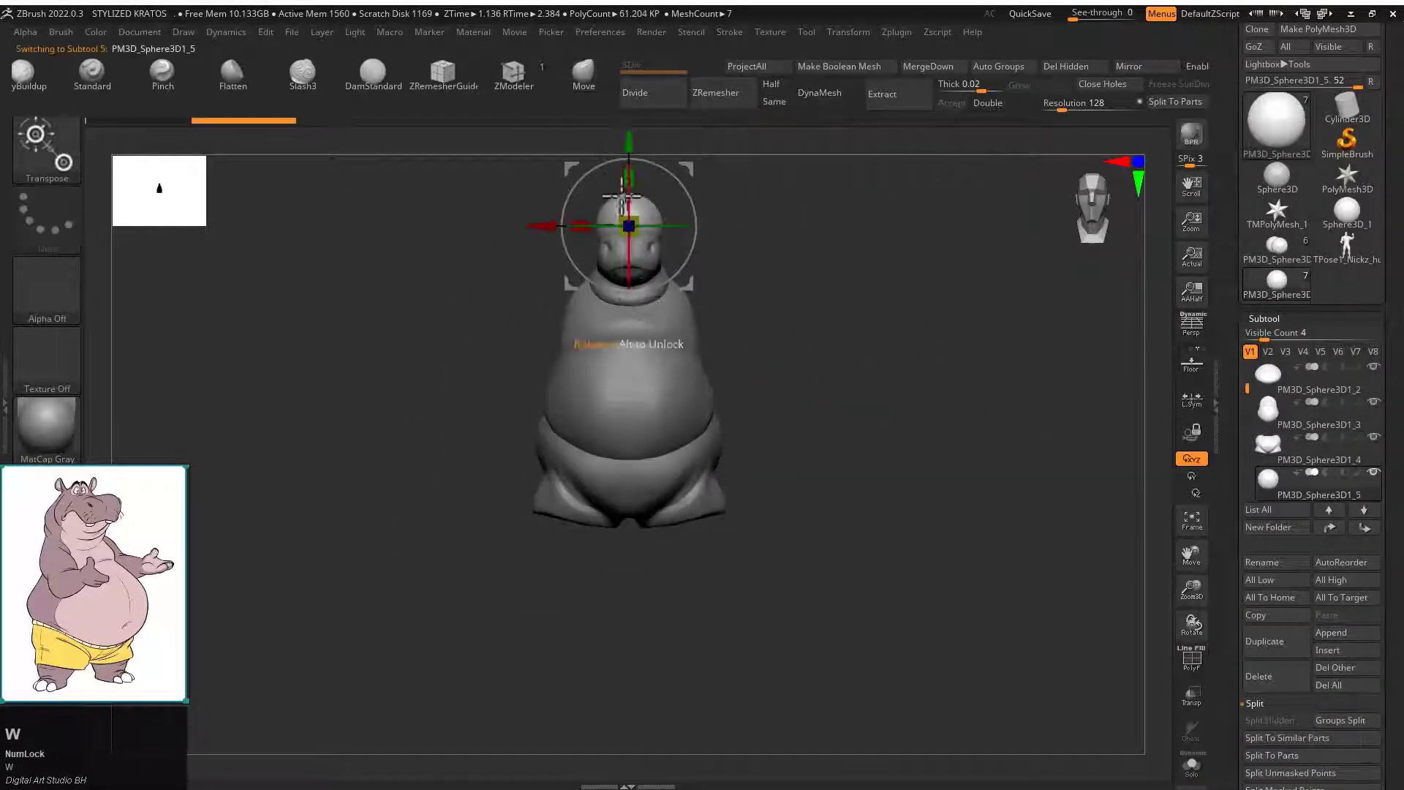
left_click_drag(621, 198, 627, 560)
Stretch the new sphere into a lower leg with a foot projecting forward using the Move brush.
left_click_drag(775, 527, 624, 399)
left_click_drag(569, 517, 564, 414)
mouse_move(580, 333)
left_mouse_down()
mouse_move(627, 429)
mouse_move(705, 464)
mouse_move(624, 545)
left_mouse_up()
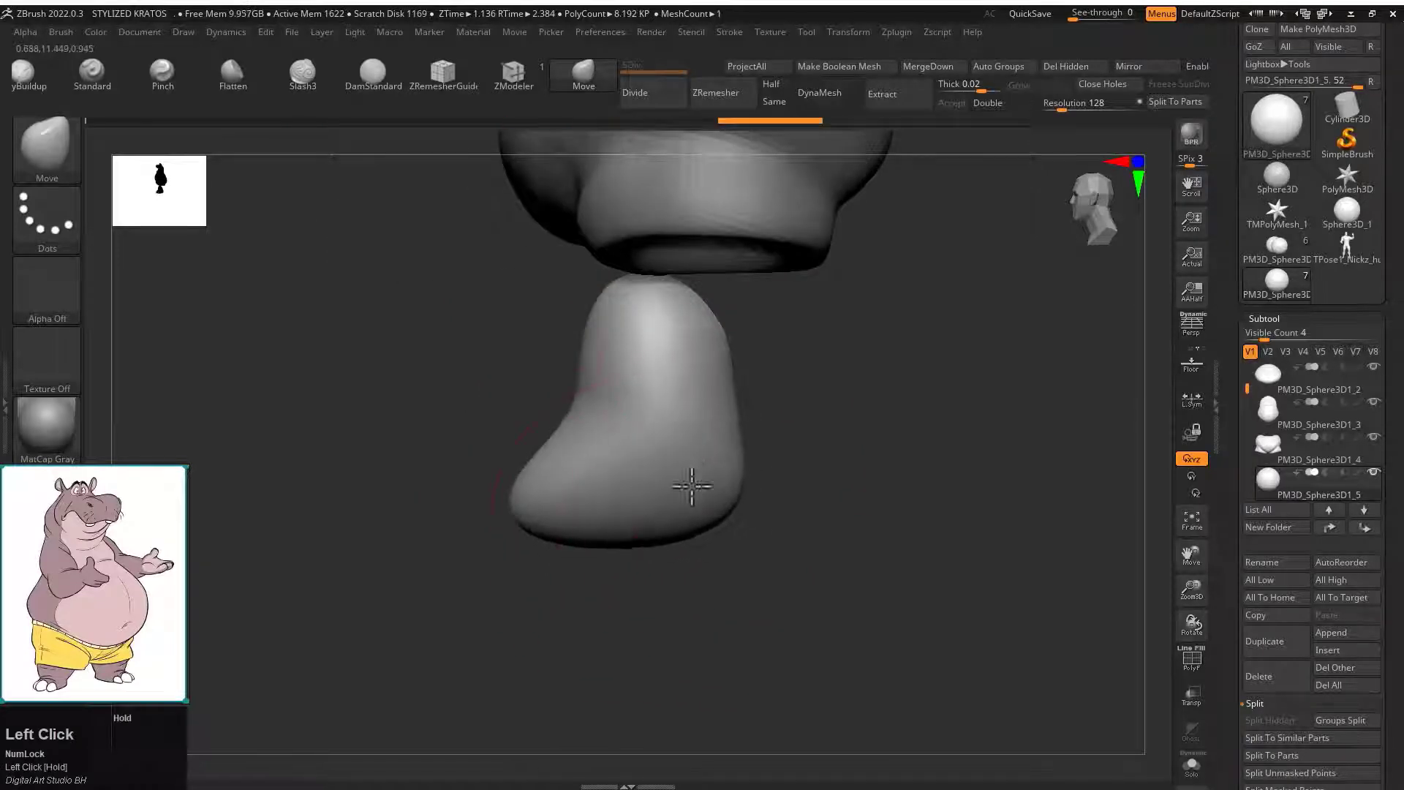
left_click_drag(696, 480, 809, 317)
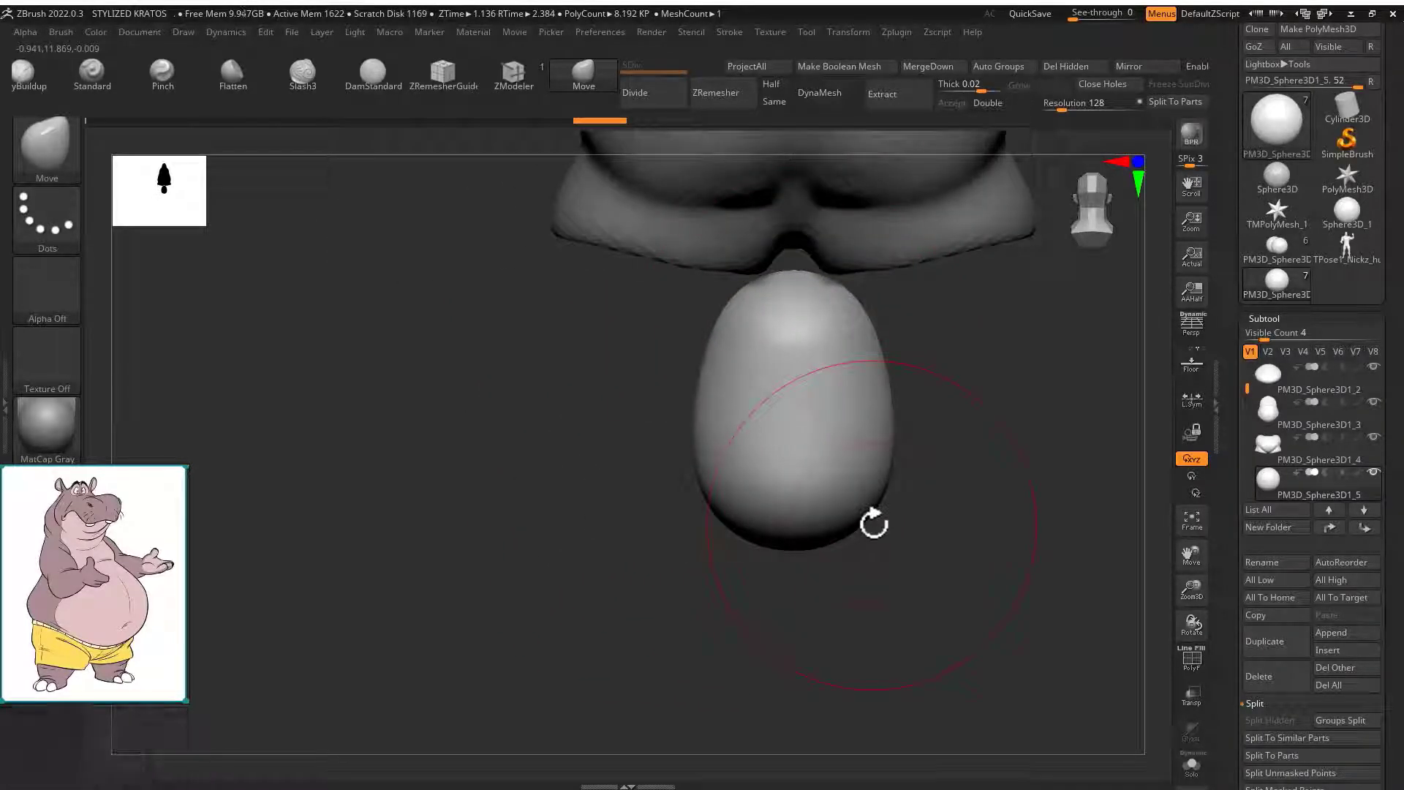
ZRemesh the leg, then square up its shaft, heel and foot with the Smooth and Move brushes.
left_click(720, 92)
left_click_drag(620, 355, 542, 306)
left_click_drag(632, 356, 628, 355)
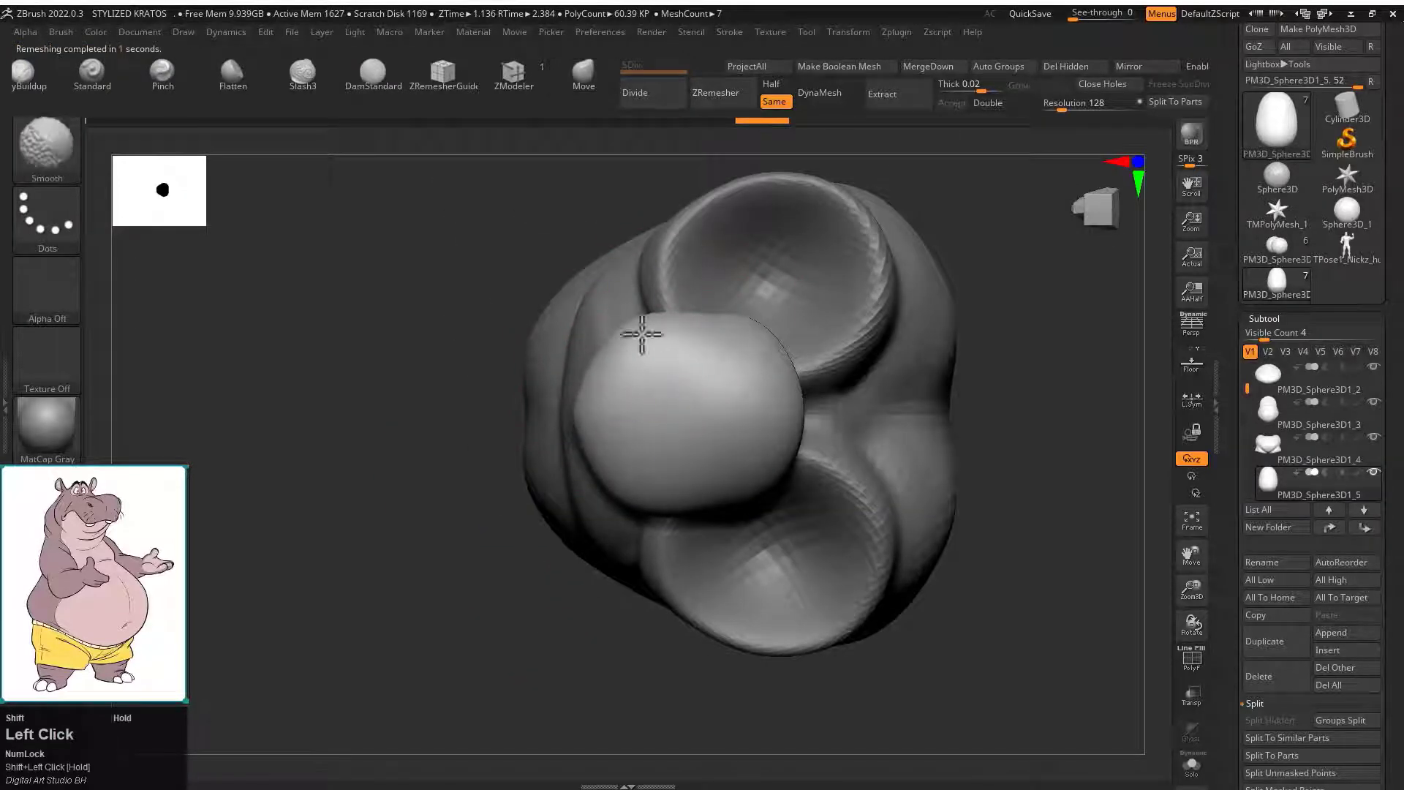
key("space")
mouse_move(758, 429)
left_mouse_down()
mouse_move(865, 477)
mouse_move(621, 449)
left_mouse_up()
left_click_drag(542, 359, 693, 400)
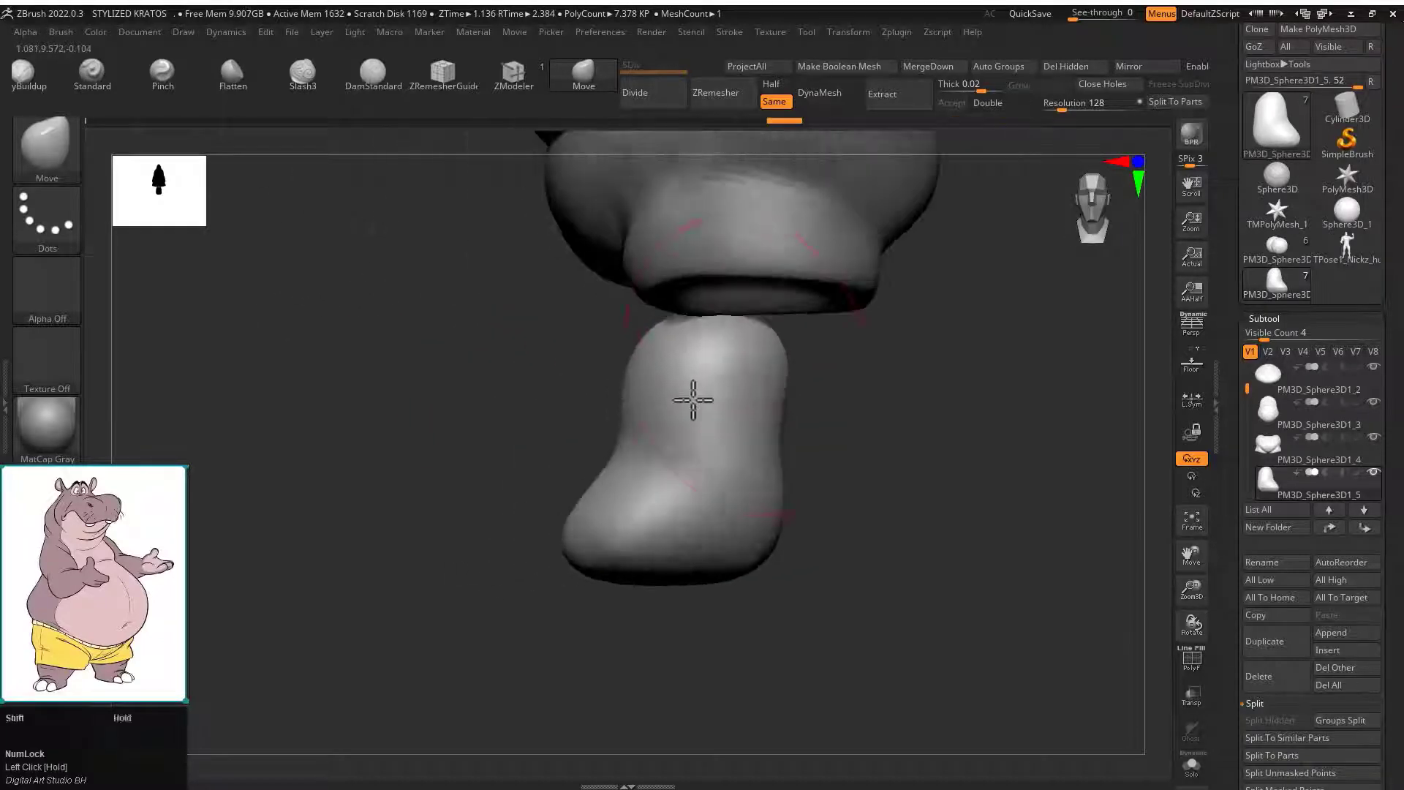
Carve a crease across the front of the ankle with the DamStandard brush and smooth it.
left_click(371, 73)
key("s")
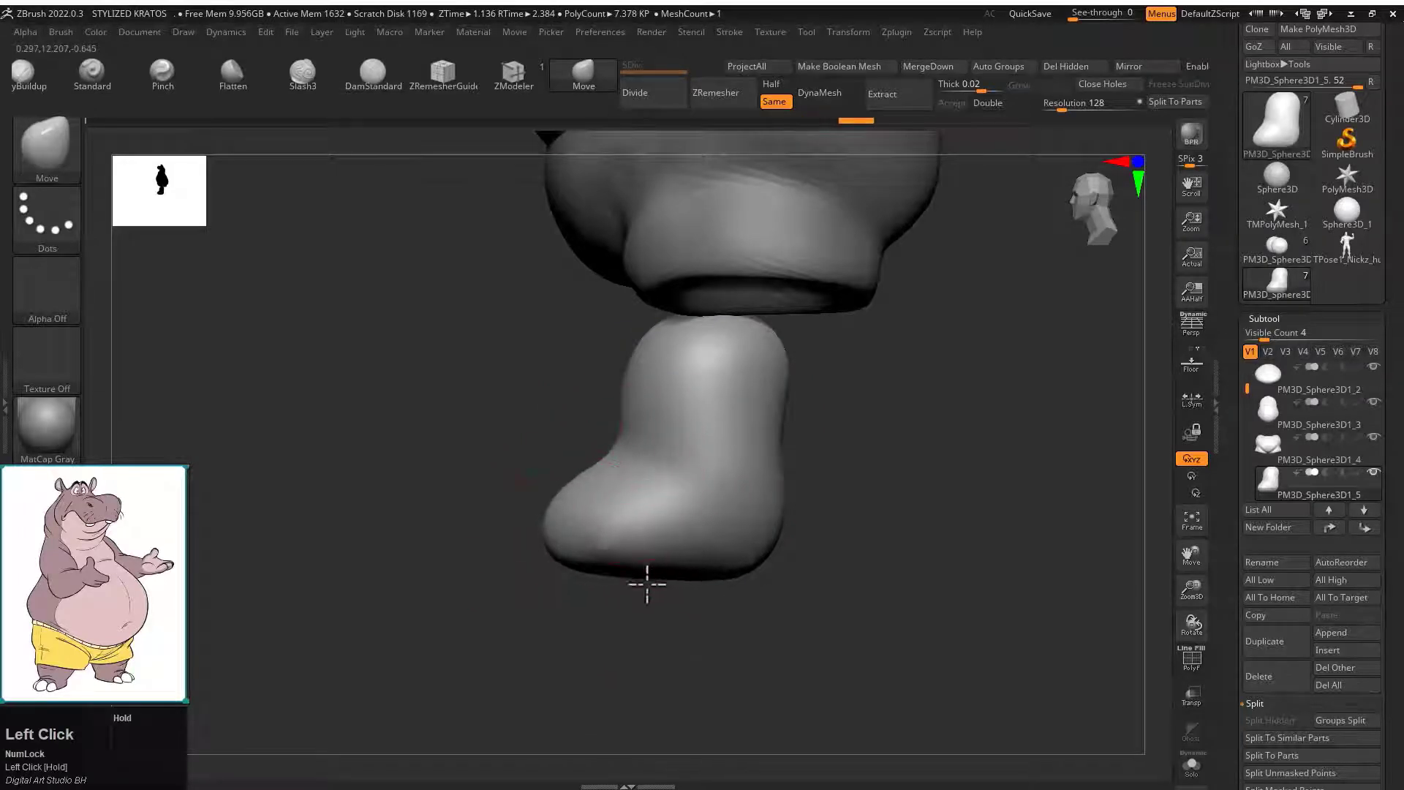
left_click_drag(781, 473, 924, 441, "shift")
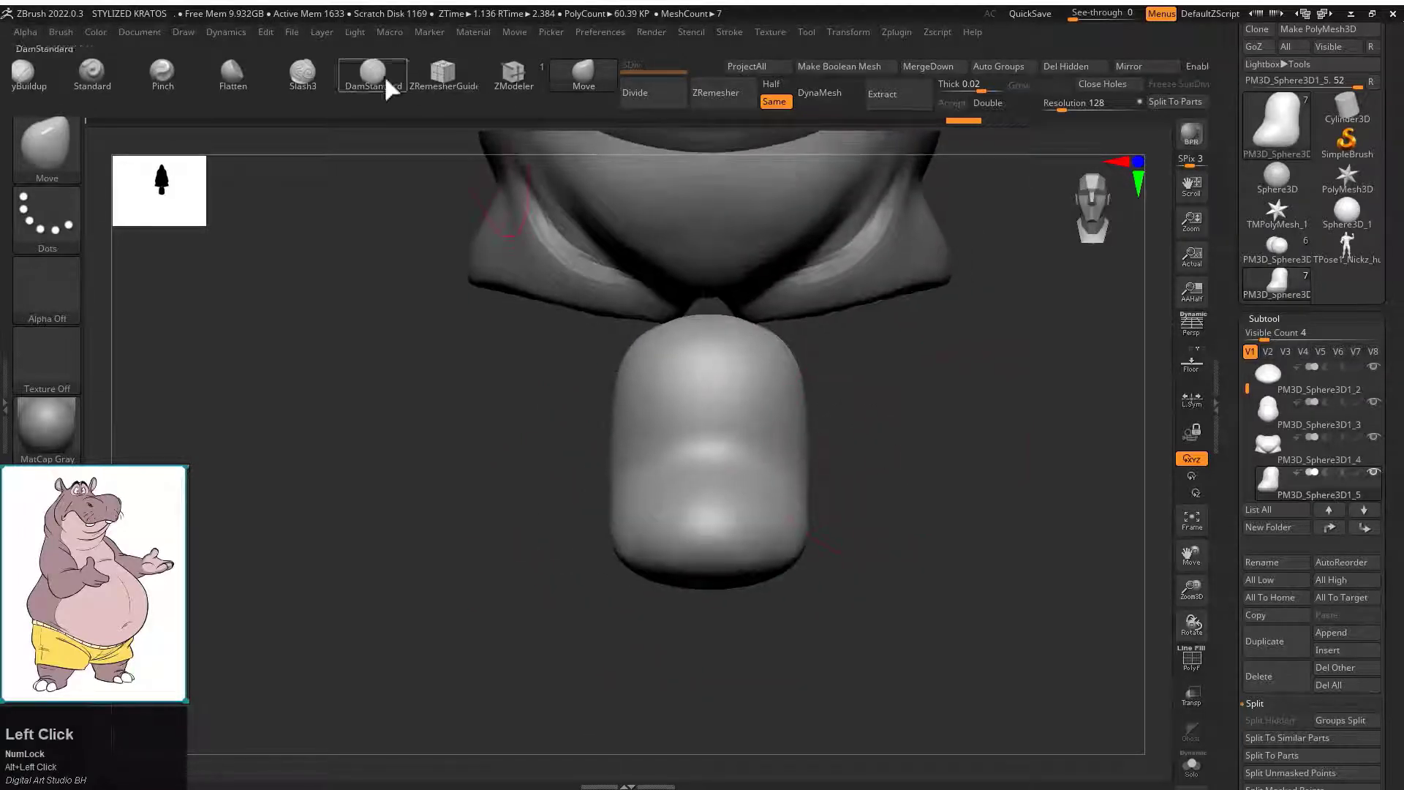
left_click(373, 73)
key("s")
mouse_move(761, 475)
left_mouse_down()
mouse_move(799, 486)
mouse_move(735, 481)
left_mouse_up()
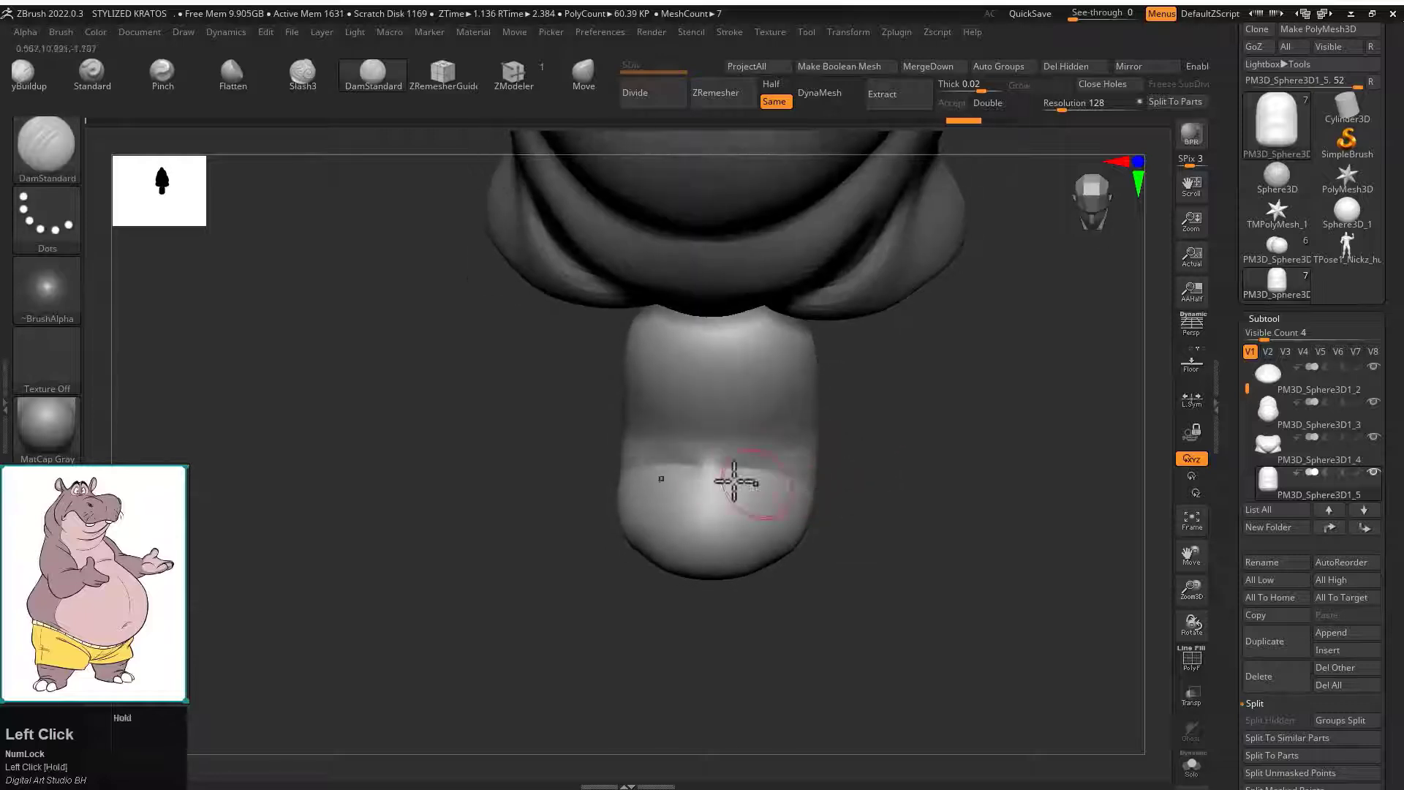
left_click_drag(837, 453, 759, 461)
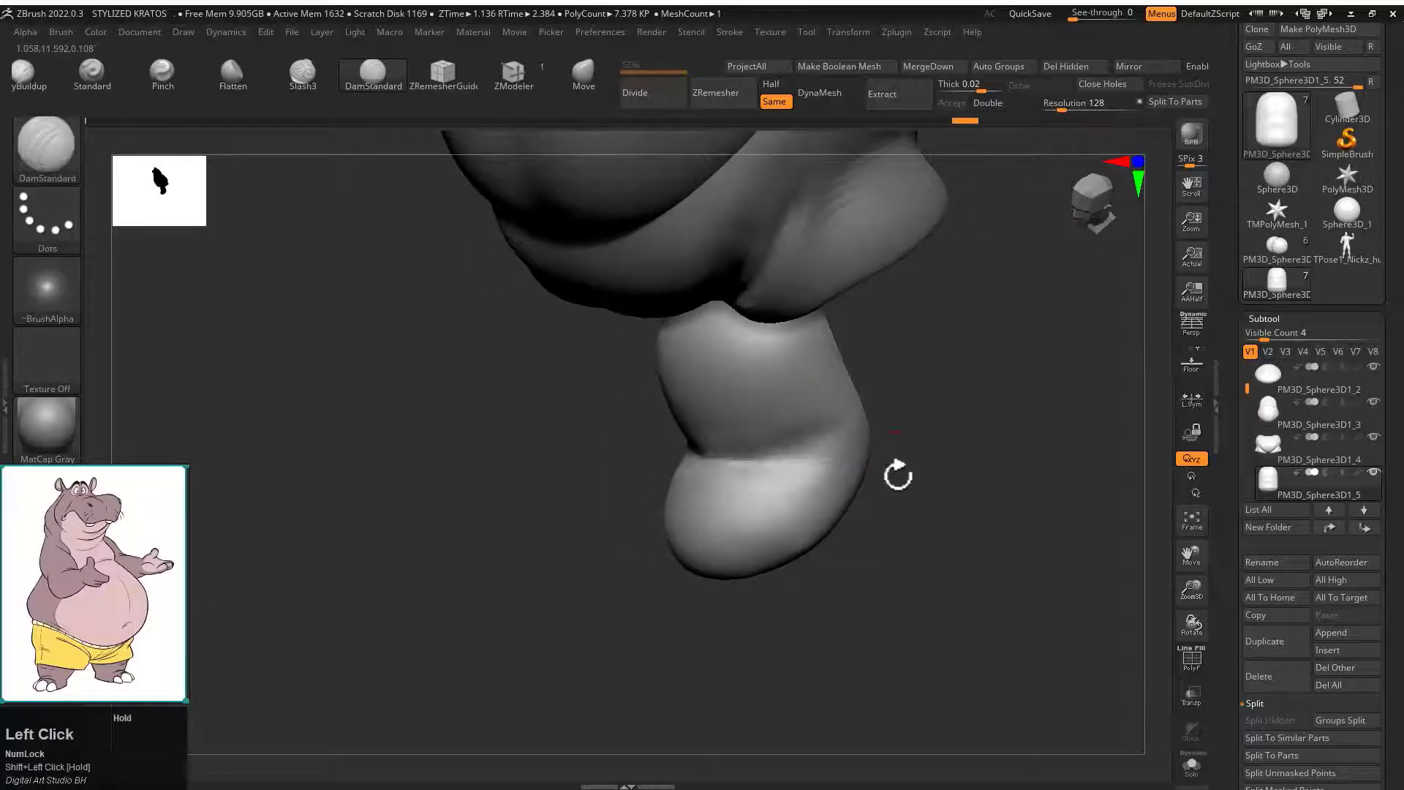
left_click_drag(898, 476, 790, 422, "shift")
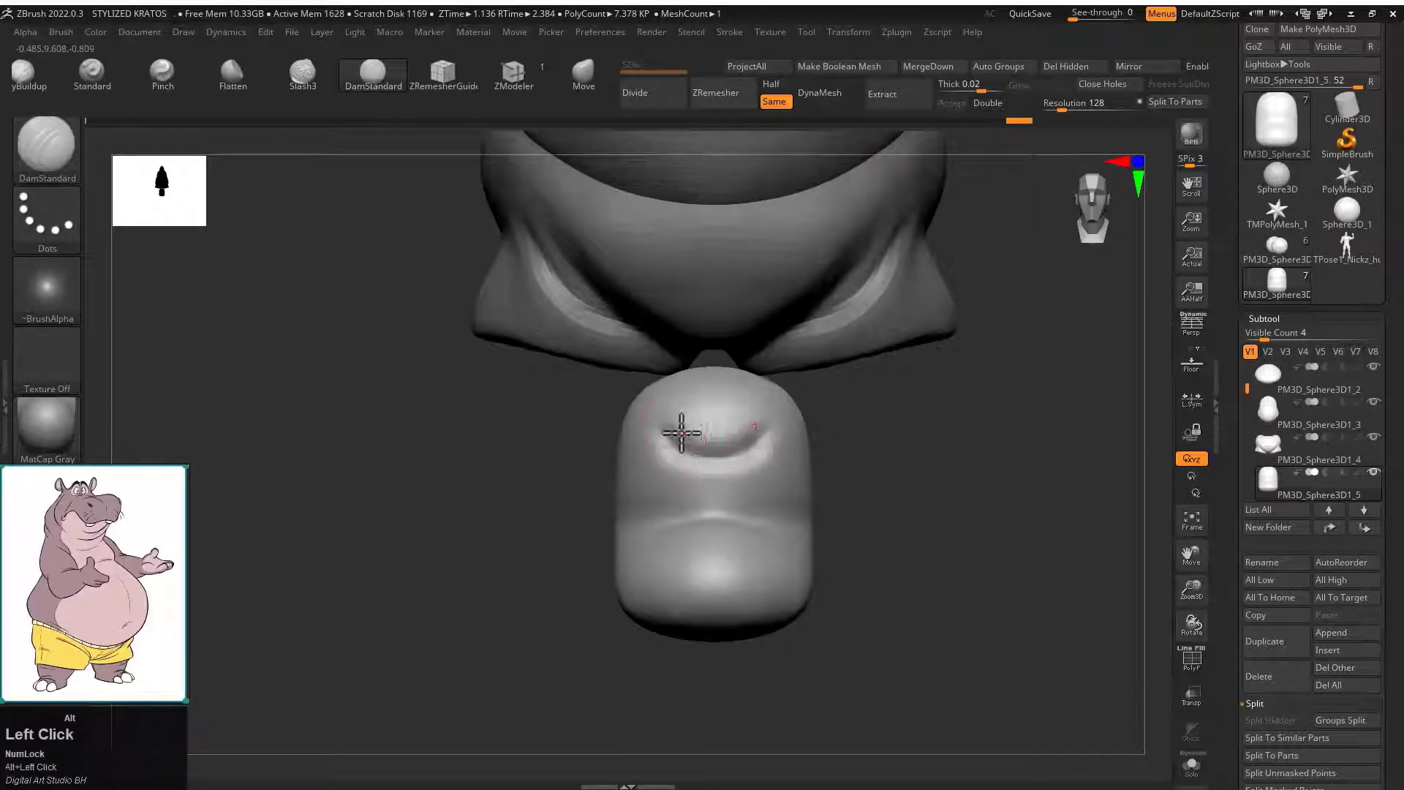
Carve a curved fold across the upper front of the leg and even out the sole with the Flatten brush.
left_click_drag(714, 470, 238, 59)
left_click(238, 59)
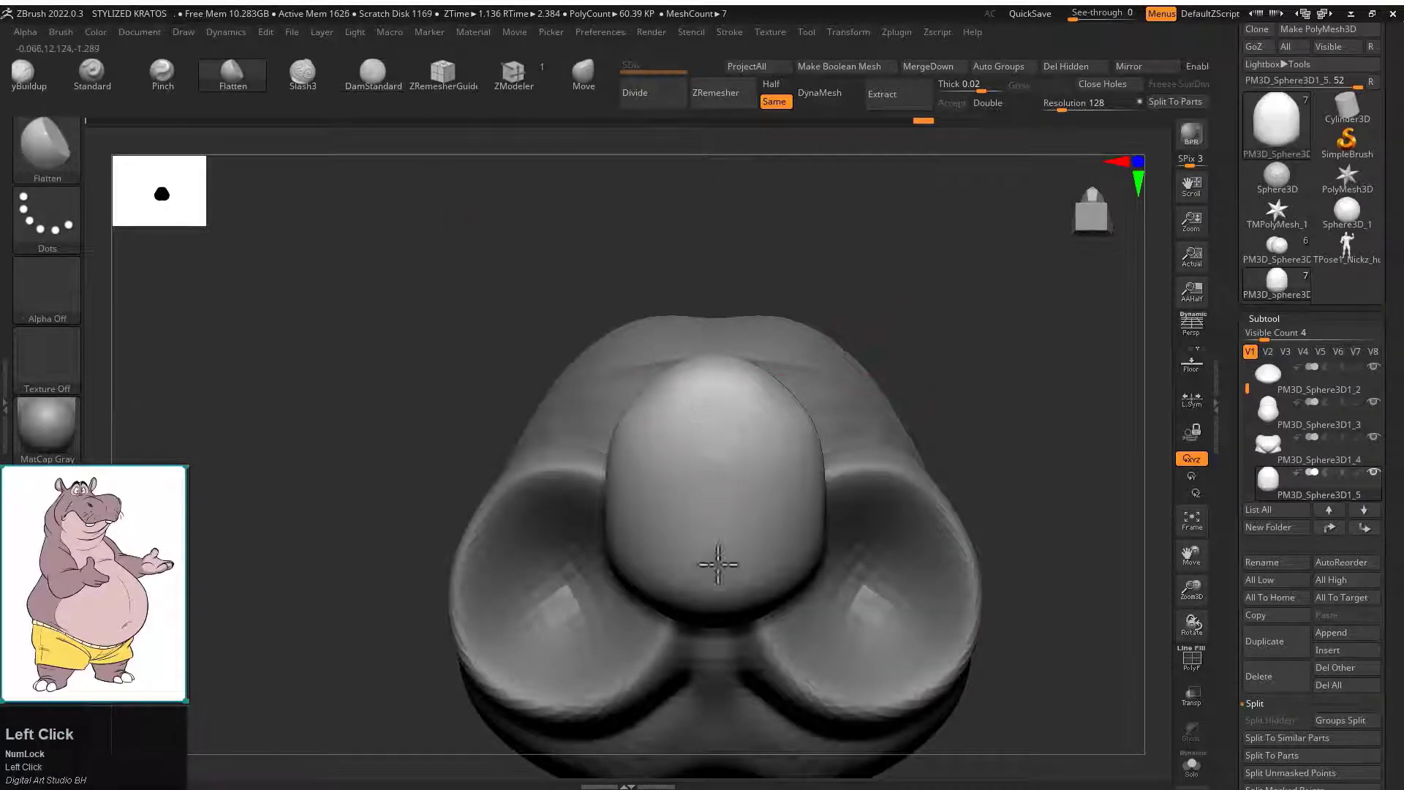
left_click_drag(934, 348, 807, 439)
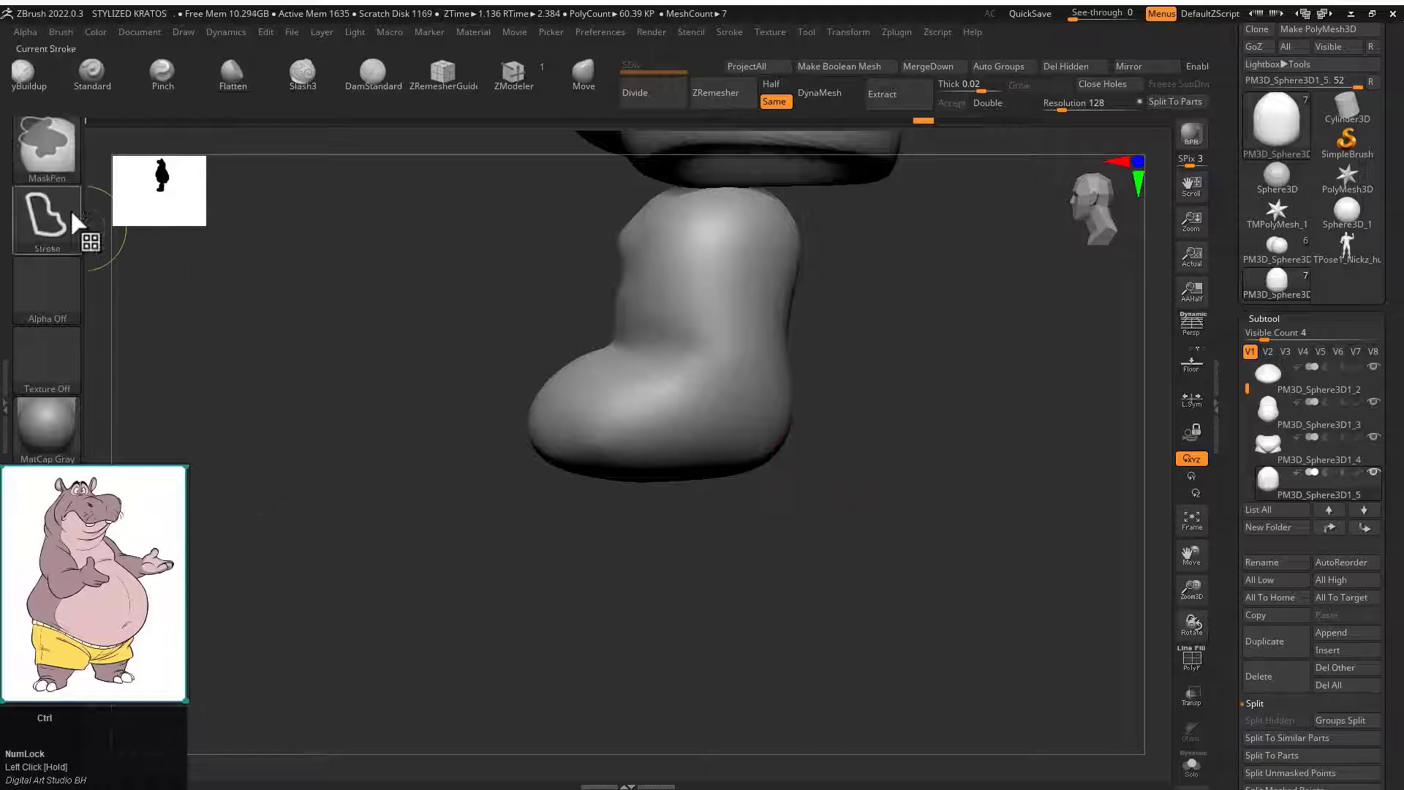
Slice the bottom of the foot flat with a straight knife curve cut.
left_click(70, 209)
left_click(698, 240)
mouse_move(948, 563)
left_mouse_down("ctrl+shift")
mouse_move(314, 417)
mouse_move(322, 458)
mouse_move(288, 461)
left_mouse_up("ctrl+shift")
left_click_drag(402, 476, 774, 474)
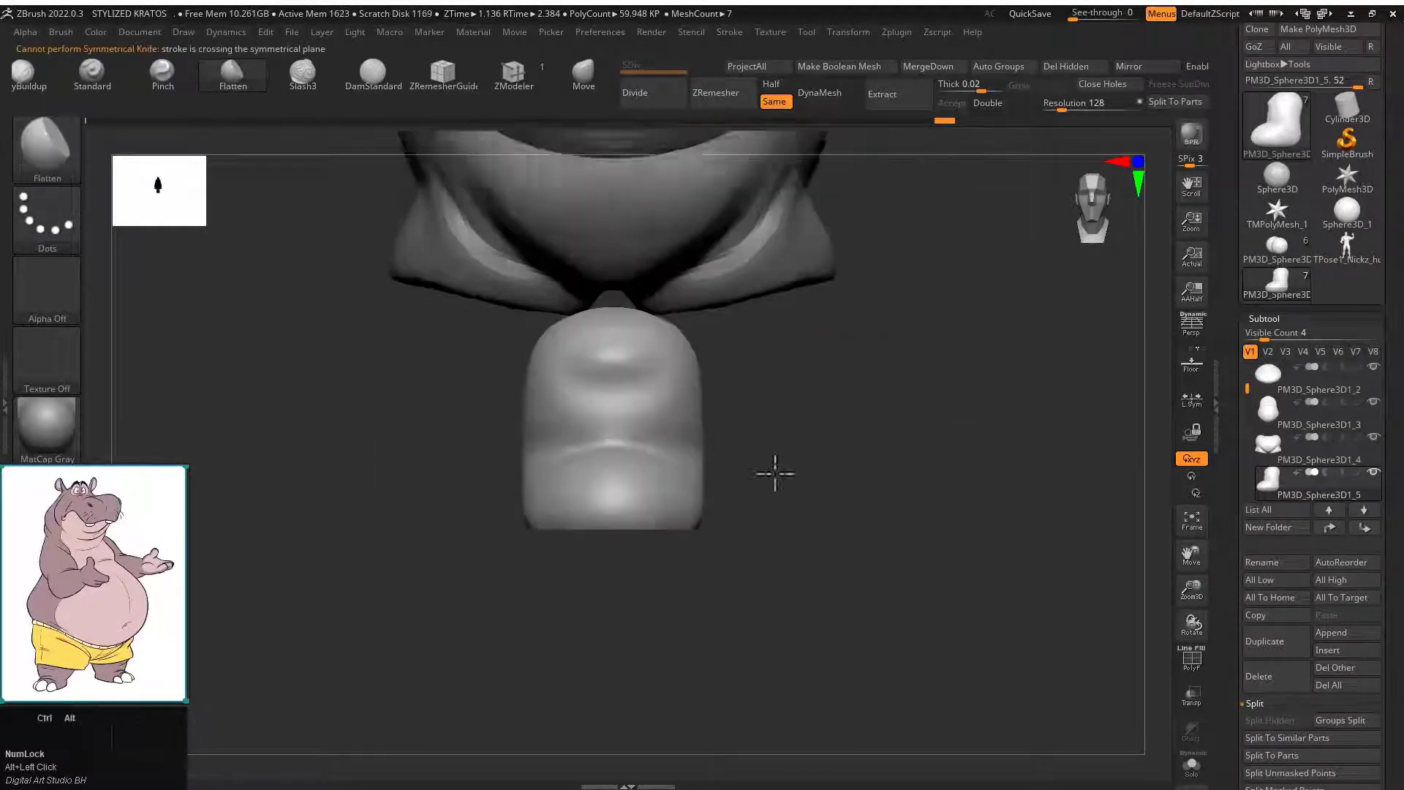
Pull three toes out of the front of the foot with the Move brush and subdivide the leg mesh once.
left_click(583, 73)
left_click_drag(761, 385, 613, 372)
left_click_drag(571, 324, 758, 470)
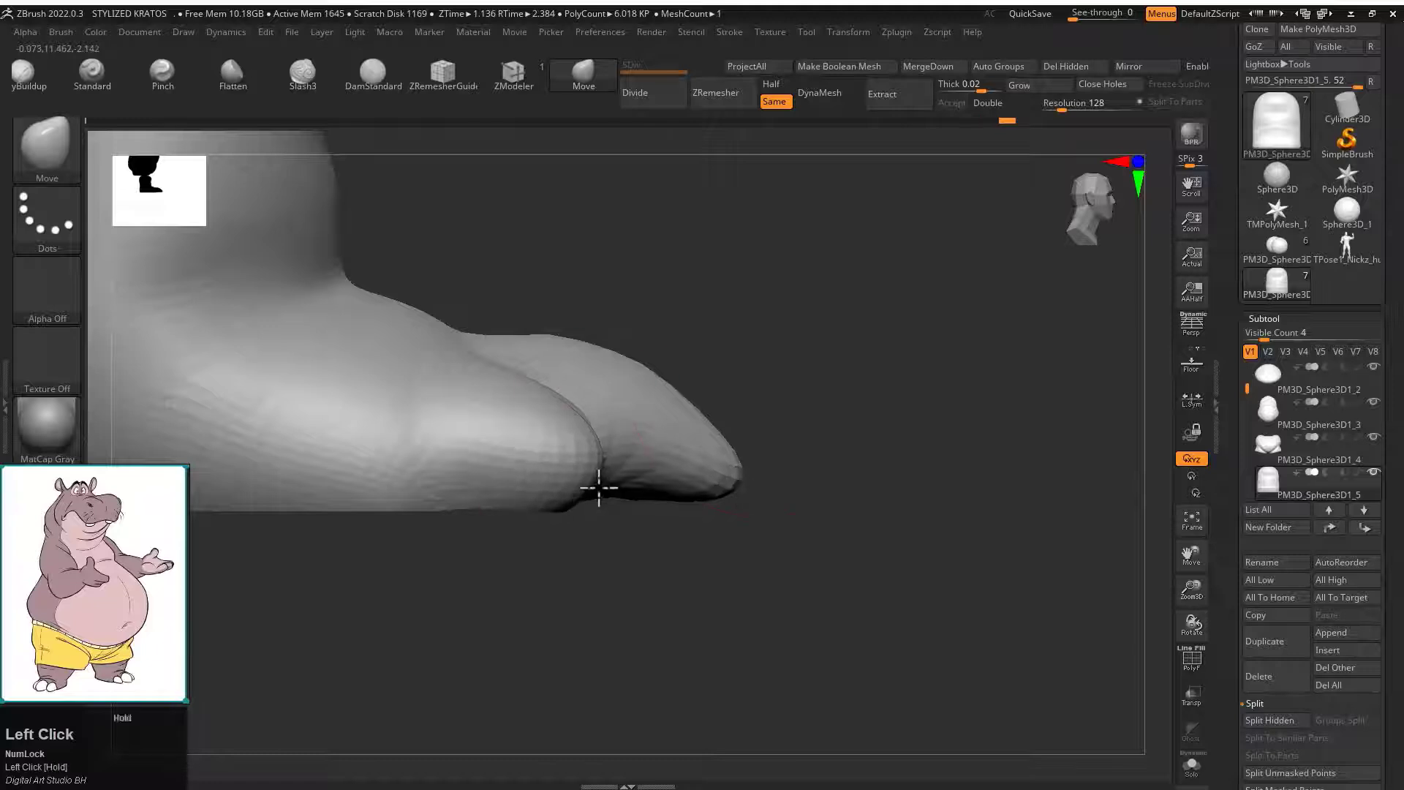
left_click_drag(598, 488, 884, 505)
left_click(653, 93)
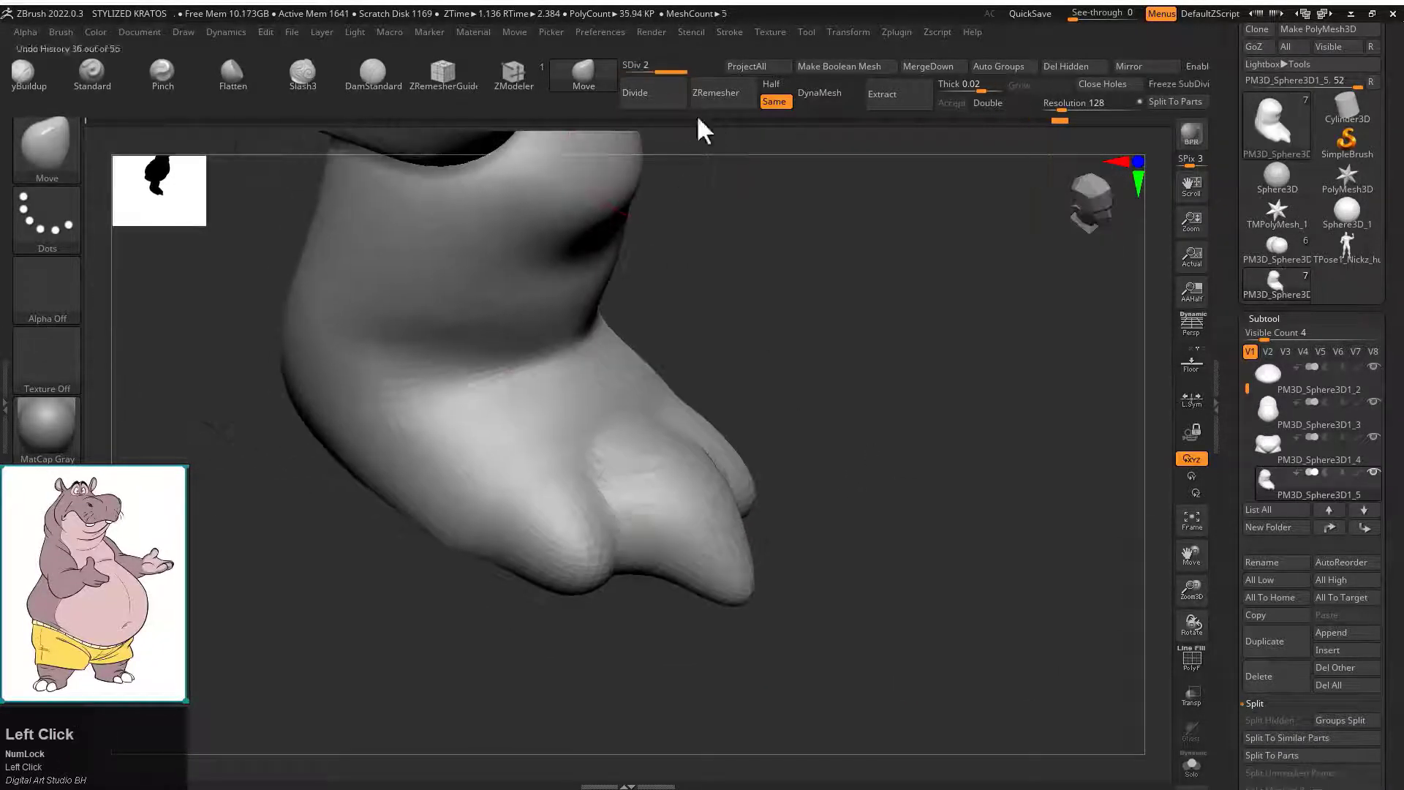
Carve grooves between and behind the three toes with the DamStandard brush and smooth them.
left_click(387, 75)
mouse_move(512, 643)
left_mouse_down()
mouse_move(528, 505)
mouse_move(677, 590)
mouse_move(417, 542)
mouse_move(621, 437)
left_mouse_up()
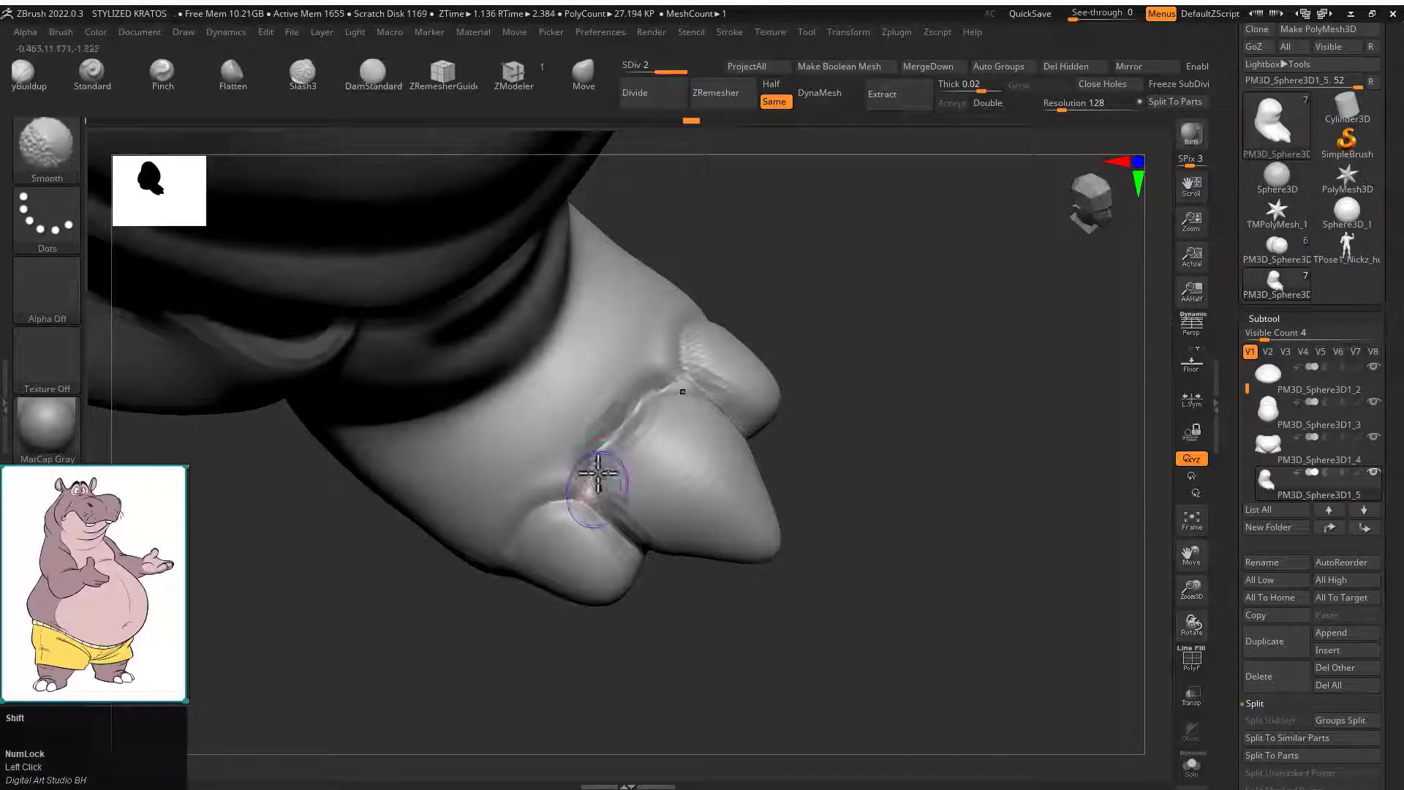
mouse_move(622, 644)
left_mouse_down()
mouse_move(677, 388)
mouse_move(687, 439)
left_mouse_up()
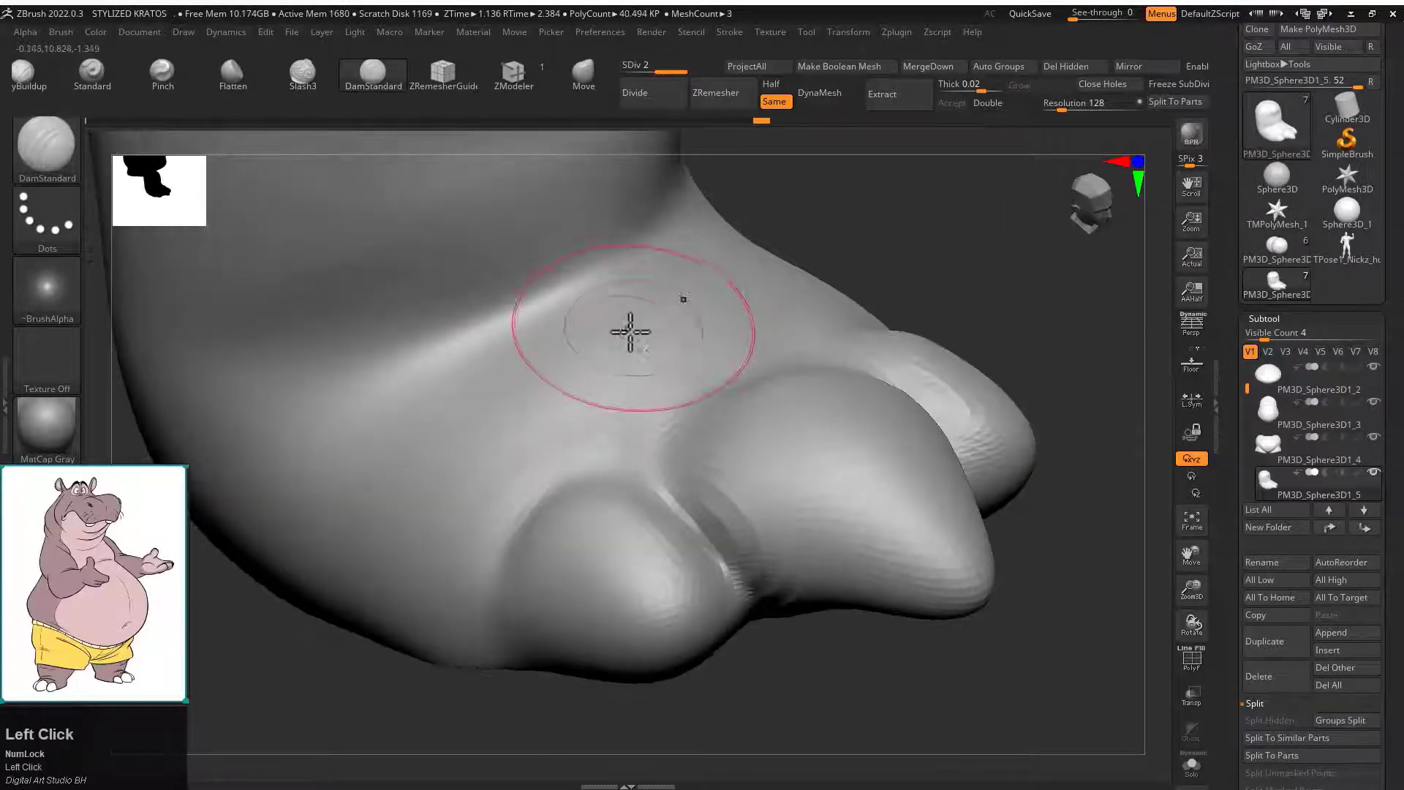
left_click_drag(398, 435, 591, 356, "alt")
Carve soft vertical creases down the back of the lower leg and heel and smooth them.
mouse_move(782, 651)
left_mouse_down()
mouse_move(749, 317)
mouse_move(749, 439)
mouse_move(839, 466)
left_mouse_up()
mouse_move(687, 486)
left_mouse_down()
mouse_move(824, 448)
mouse_move(727, 395)
left_mouse_up()
mouse_move(917, 484)
left_mouse_down()
mouse_move(768, 444)
mouse_move(787, 517)
left_mouse_up()
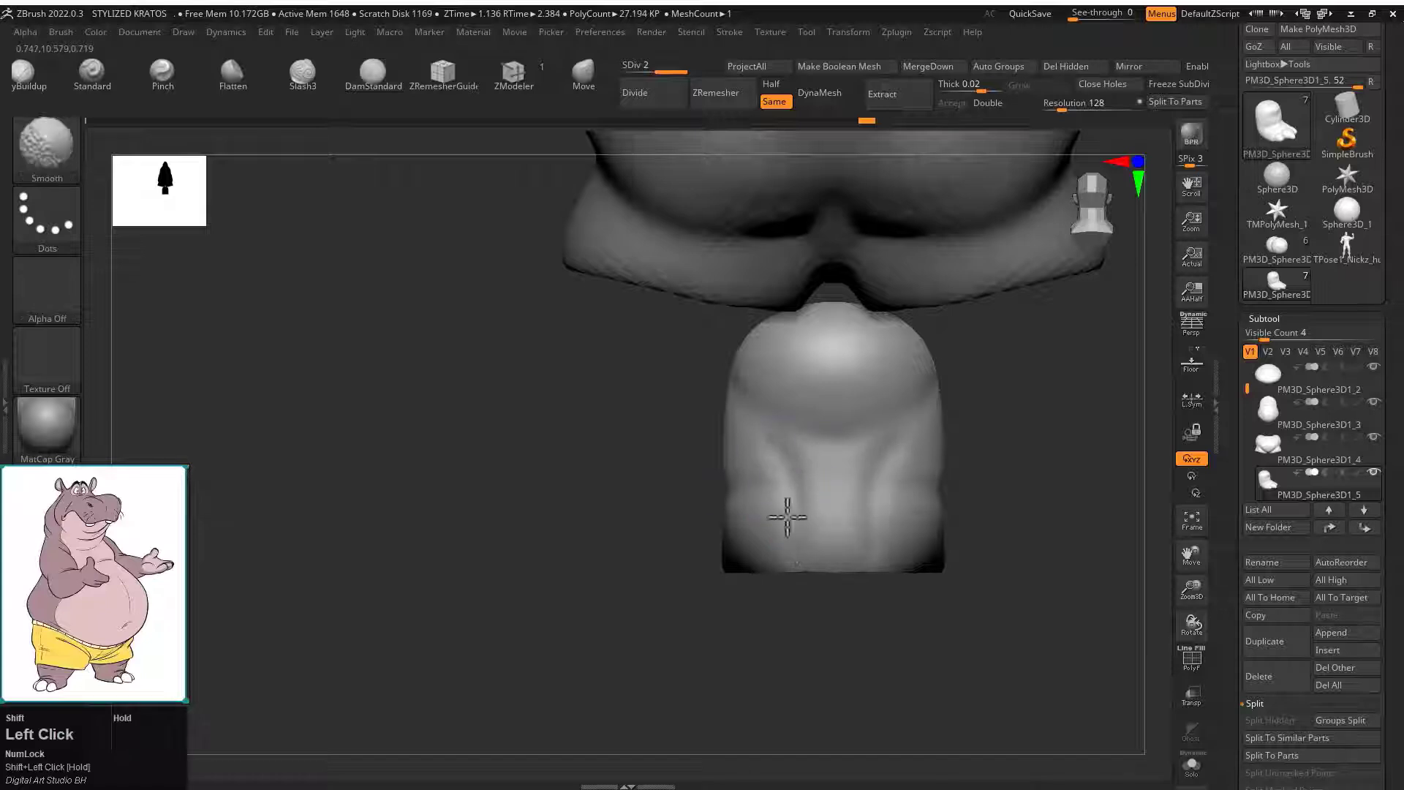
left_click_drag(603, 483, 1118, 631)
Isolate the leg subtool and refine its front silhouette and toes with the Move brush.
left_click(1192, 765)
mouse_move(856, 482)
left_mouse_down()
mouse_move(759, 567)
mouse_move(726, 567)
left_mouse_up()
left_click(584, 73)
key("s")
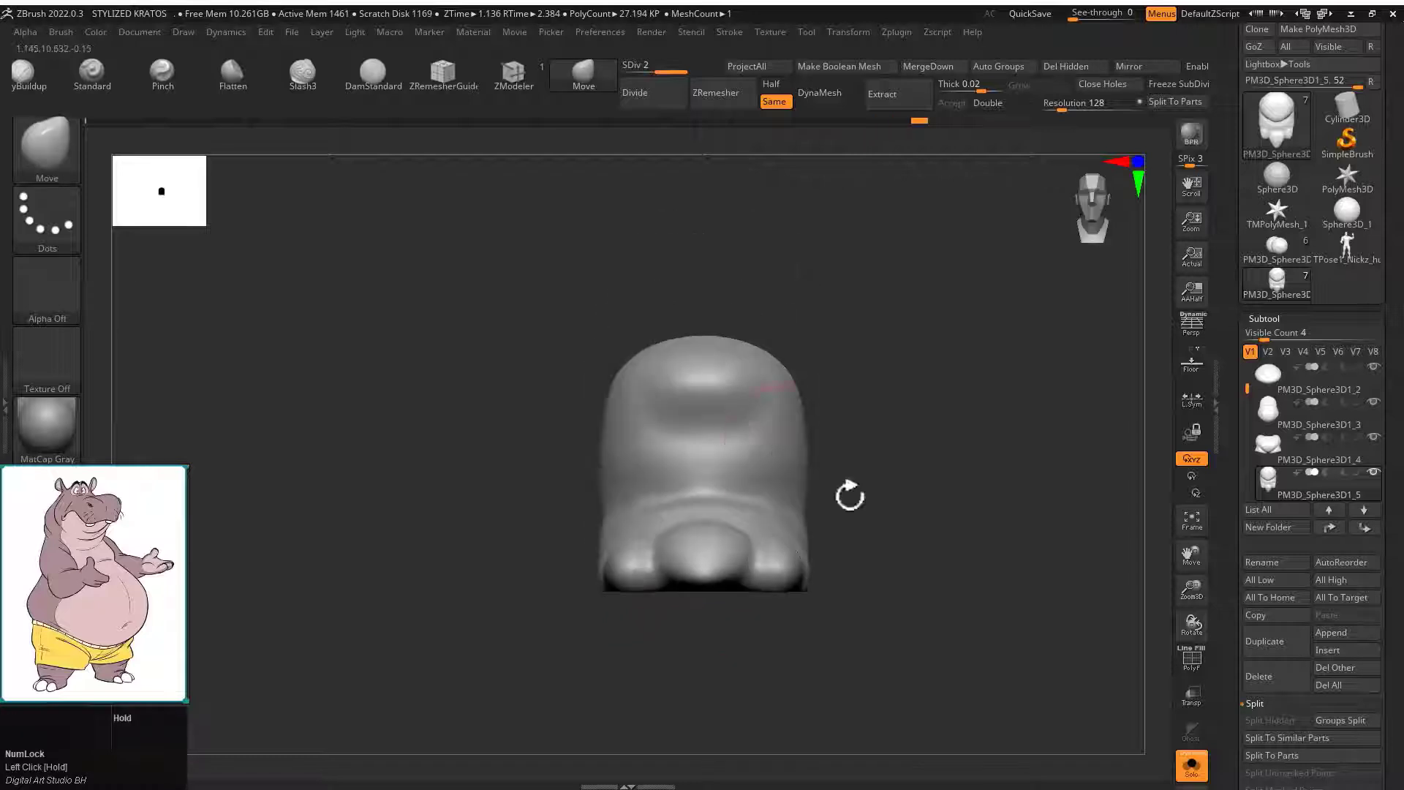
mouse_move(850, 496)
left_mouse_down()
mouse_move(884, 463)
mouse_move(907, 556)
left_mouse_up()
Deepen and smooth the creases around the toes with DamStandard, then show all subtools again.
left_click(373, 73)
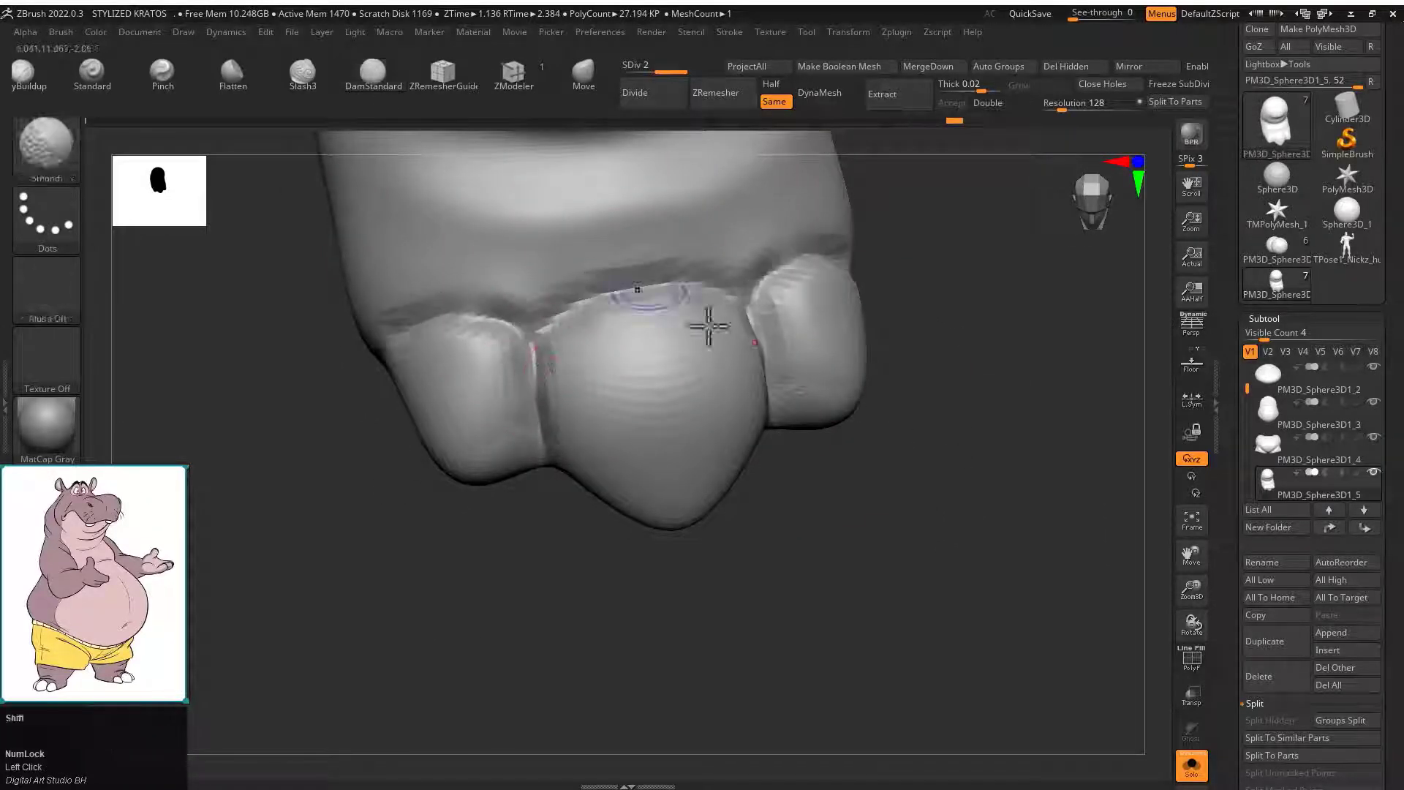
left_click_drag(889, 454, 820, 351)
left_click(1196, 763)
Try to place the leg under the hip, turn the foot outward and mirror it to the other side.
left_click_drag(833, 439, 897, 335)
key("w")
left_click_drag(612, 439, 790, 506)
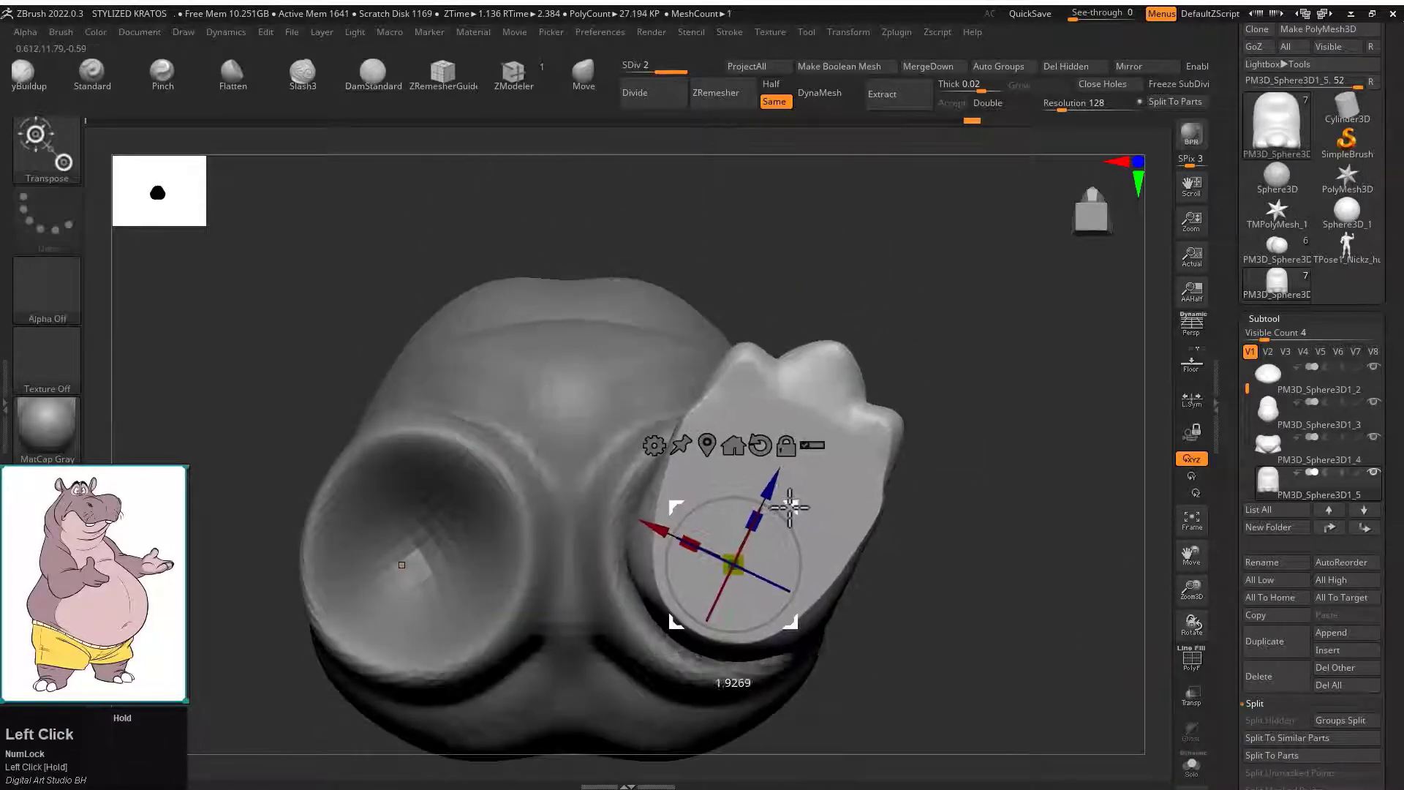
left_click(1134, 73)
left_click(819, 384)
left_click_drag(868, 288, 826, 337)
left_click_drag(827, 337, 729, 376, "alt")
left_click_drag(862, 359, 858, 426, "shift")
key("ctrl+z")
key("ctrl+z")
key("ctrl+z")
Mask the foot at subdivision level 1, scale the upper part of the leg by about 1.15 and clear the mask.
left_click_drag(828, 478, 922, 325, "alt")
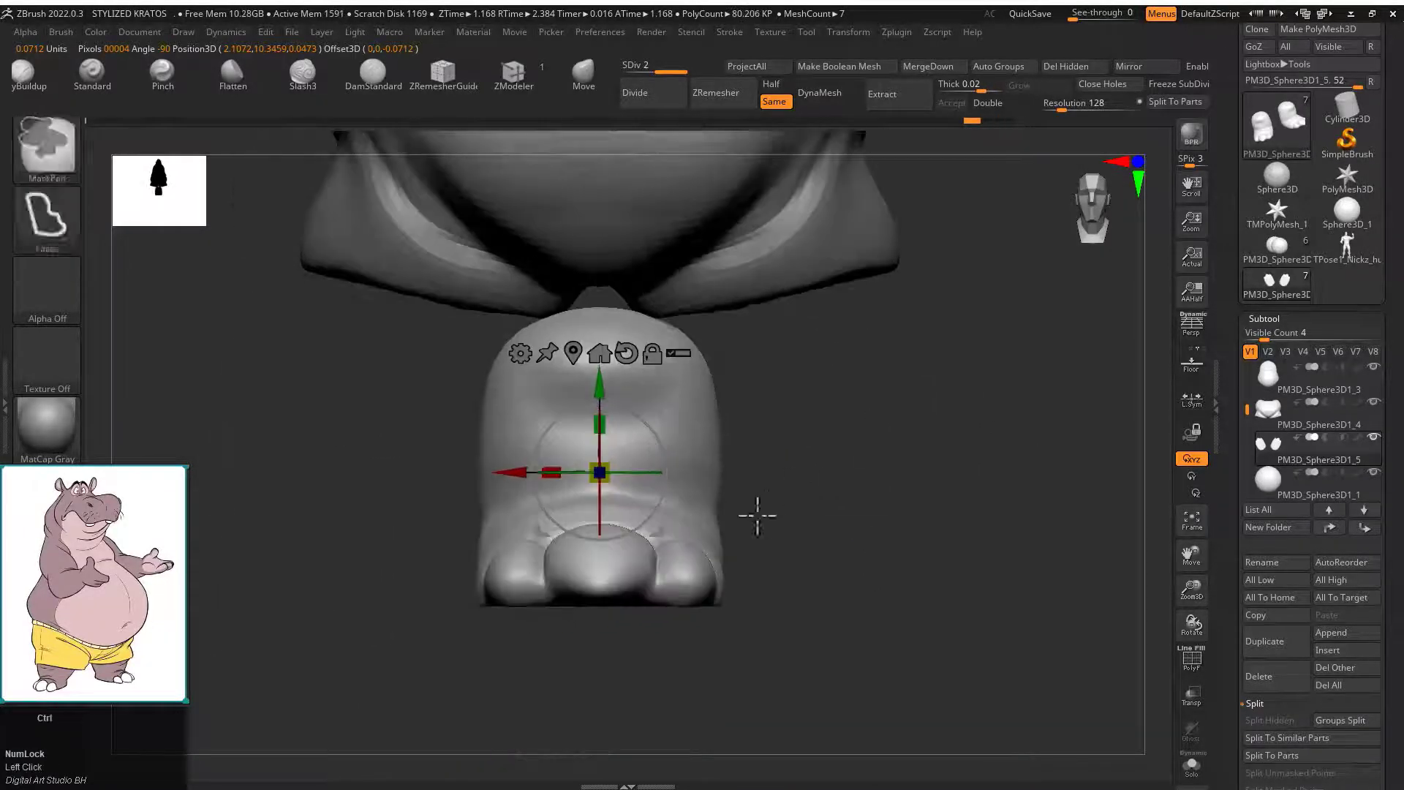
key("shift+d")
mouse_move(761, 501)
left_mouse_down("ctrl")
mouse_move(865, 641)
mouse_move(870, 629)
left_mouse_up("ctrl")
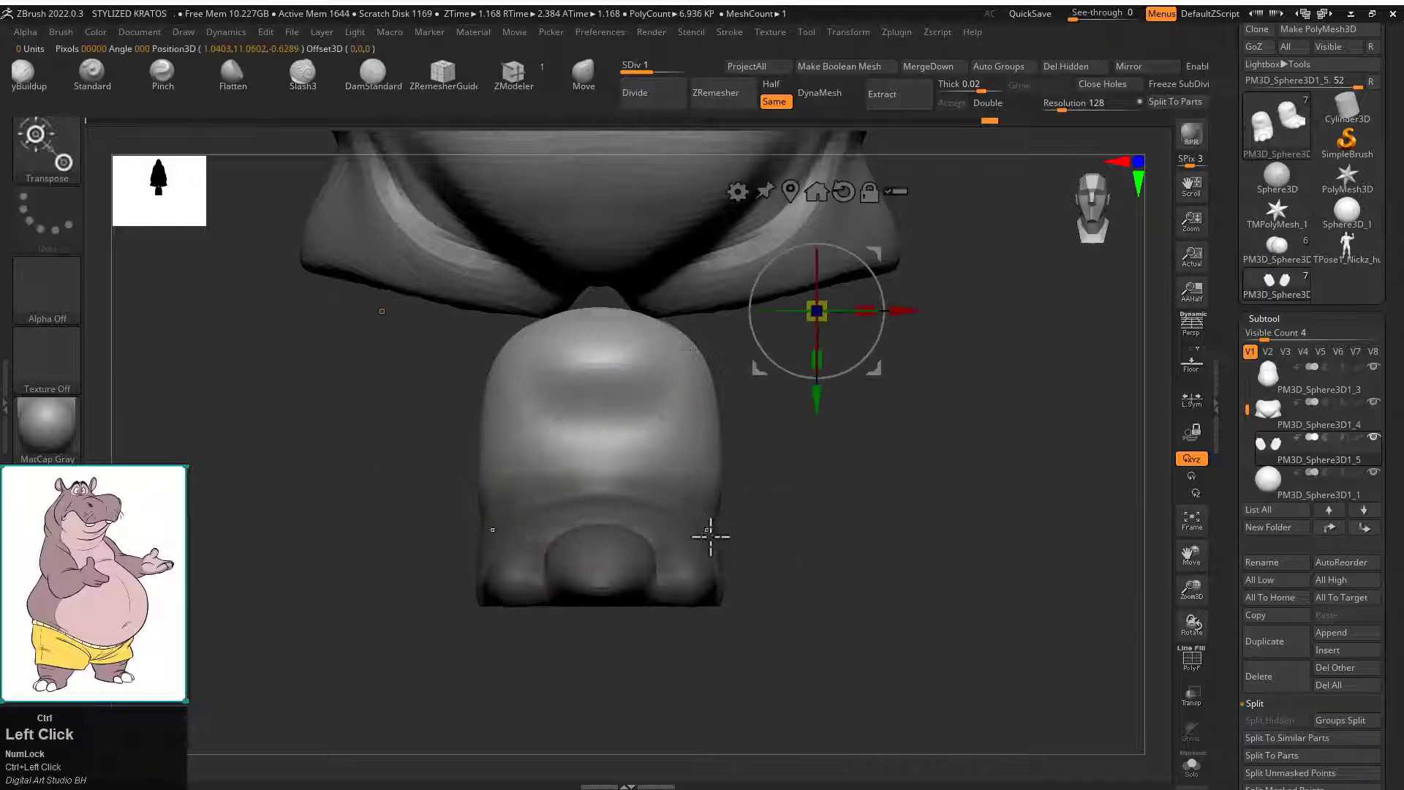
left_click(791, 195, "alt")
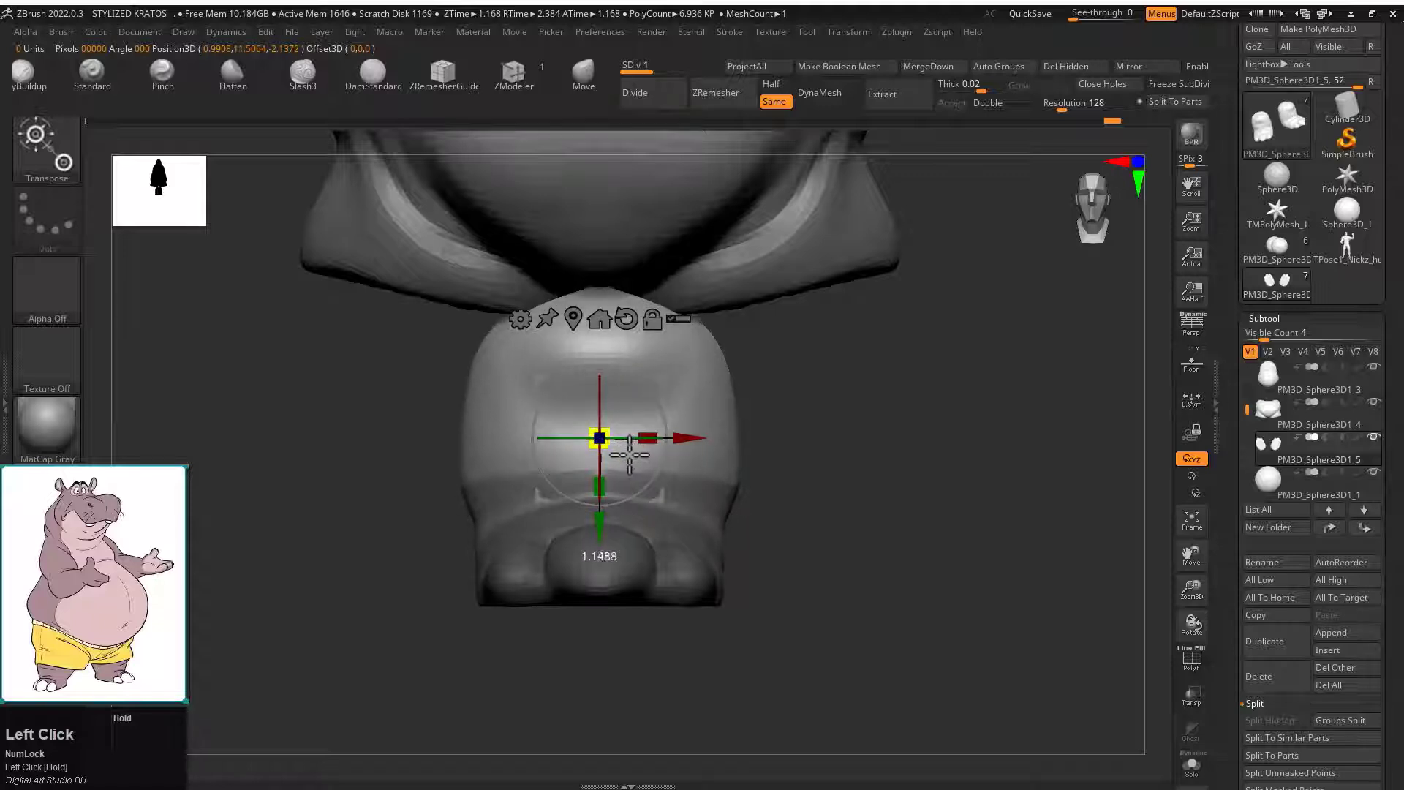
left_click_drag(628, 455, 631, 455)
left_click_drag(790, 449, 888, 446)
left_click_drag(877, 447, 907, 468, "ctrl")
Smooth the transition between the widened upper leg and the foot.
key("q")
left_click_drag(589, 491, 480, 480, "shift")
left_click_drag(870, 468, 731, 466, "shift")
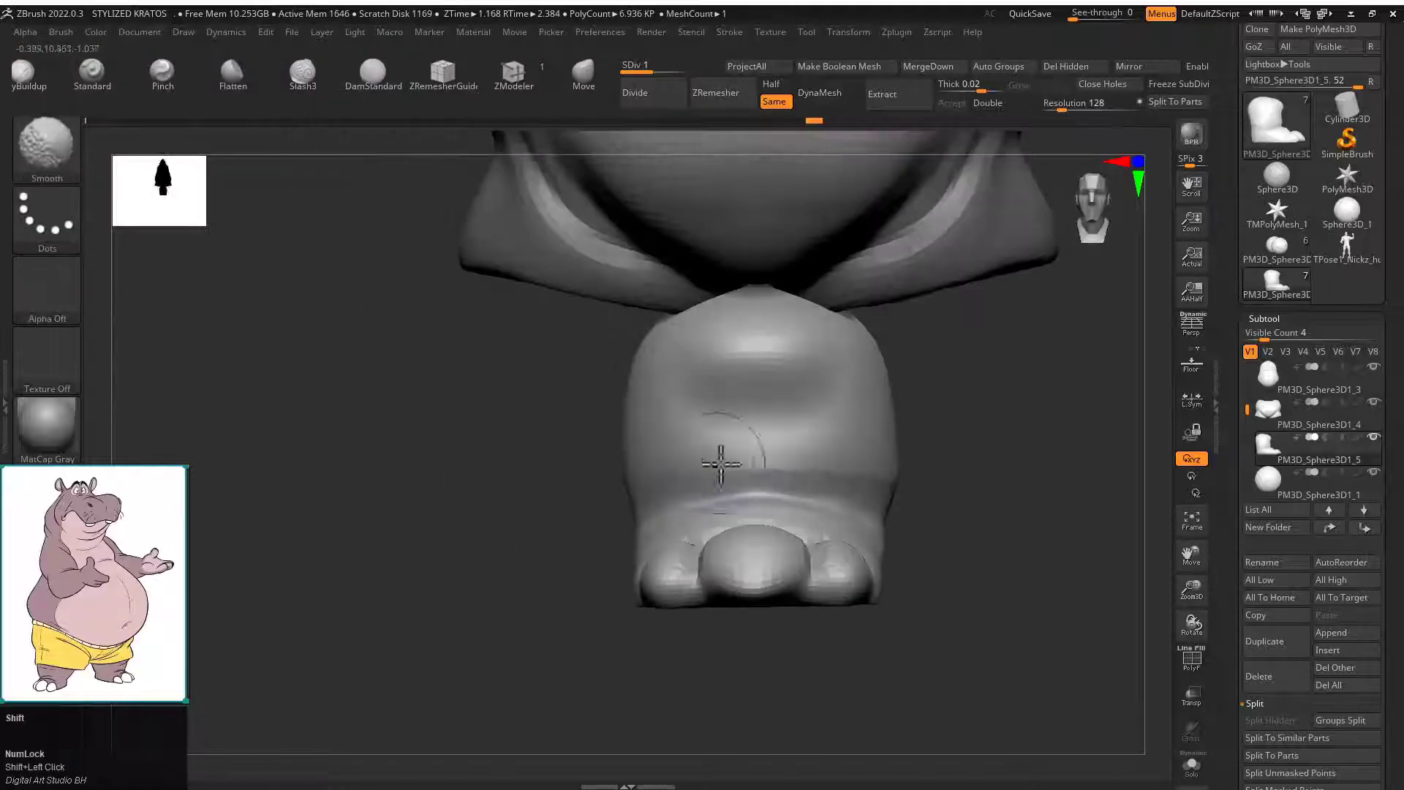
left_click_drag(1060, 468, 1023, 468)
left_click_drag(951, 453, 710, 447, "alt")
Move the leg about 1.75 units sideways from the centre and position it under the hip.
key("w")
left_click_drag(775, 521, 859, 519)
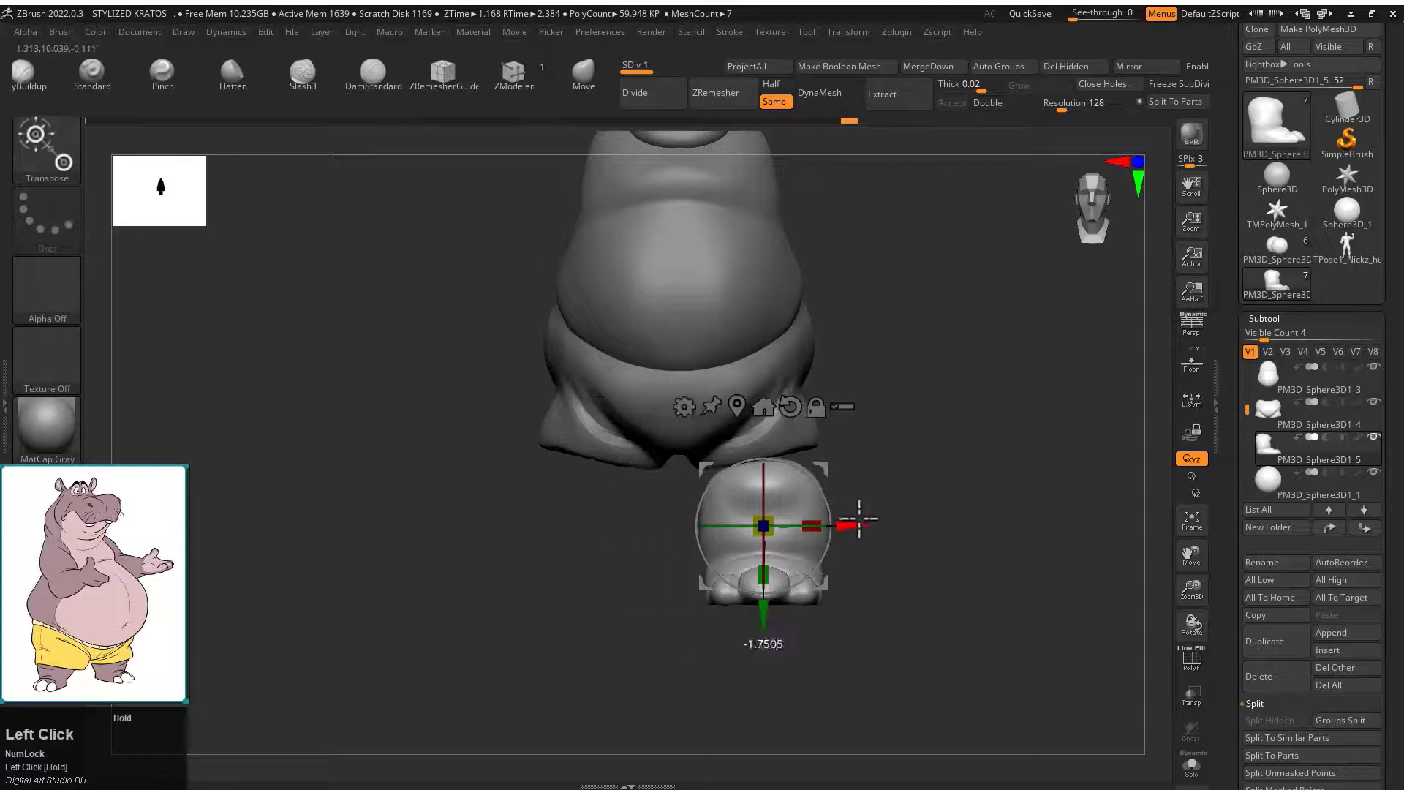
left_click_drag(776, 622, 781, 586)
left_click_drag(900, 552, 812, 545)
left_click_drag(812, 544, 758, 573, "alt")
left_click_drag(494, 531, 540, 531)
left_click_drag(811, 523, 713, 493)
left_click_drag(760, 468, 853, 528, "alt")
Mirror the leg to the other side of the body and fine-tune the placement of the legs.
left_click(1136, 64)
left_click(762, 395)
left_click_drag(772, 428, 841, 516, "shift")
left_click_drag(759, 588, 778, 584)
left_click_drag(841, 552, 867, 432)
left_click_drag(866, 329, 899, 468, "alt")
left_click_drag(834, 358, 931, 329)
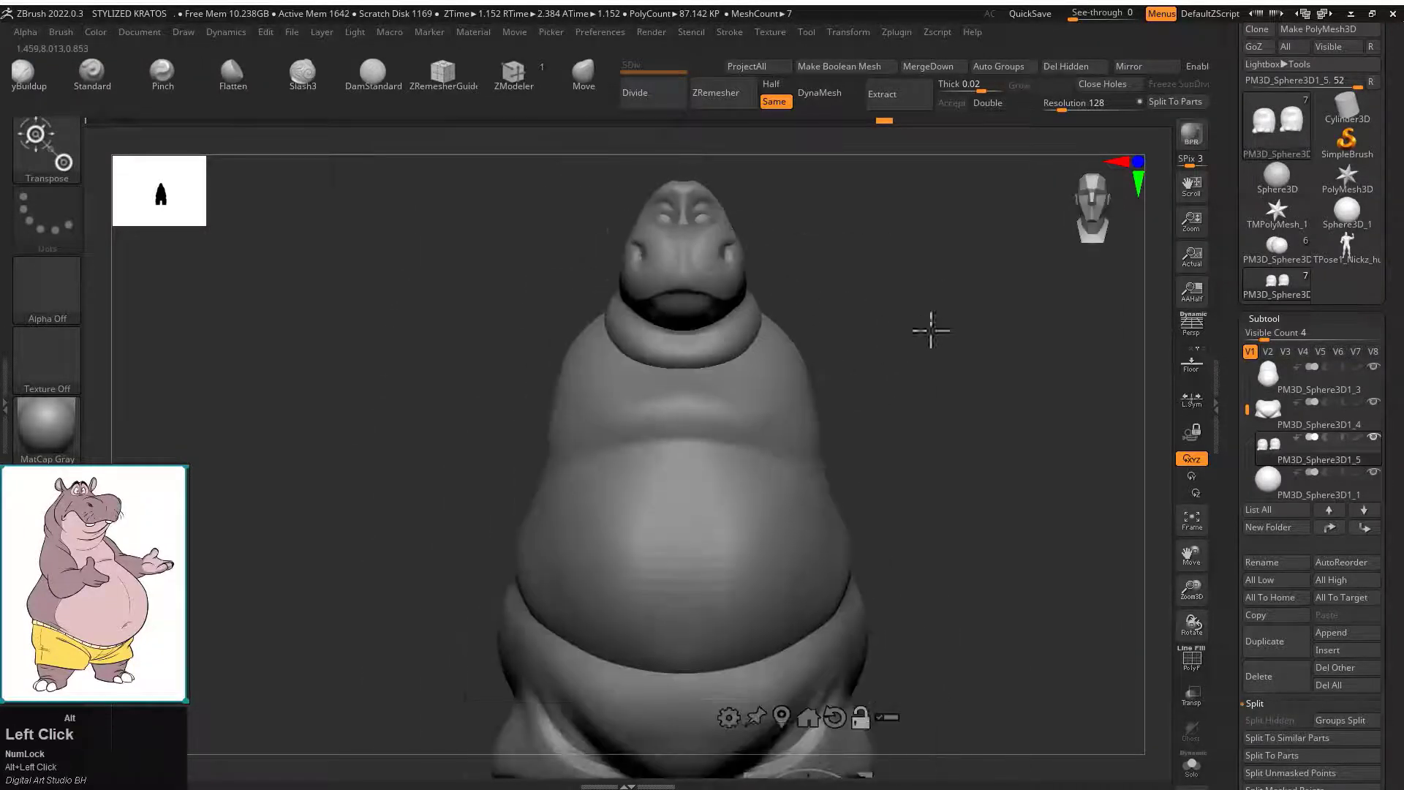
Insert a sphere subtool for the arm and place it at the shoulder.
left_click(1329, 651)
left_click(1051, 452)
left_click_drag(875, 291, 834, 281, "alt")
left_click_drag(687, 276, 774, 385)
left_click_drag(885, 380, 841, 365, "shift")
mouse_move(841, 366)
left_mouse_down("alt")
mouse_move(900, 411)
mouse_move(938, 366)
left_mouse_up("alt")
Shape the sphere into a bent upper arm with the Move brush, smooth it and remesh it with ZRemesher.
key("q")
left_click_drag(752, 348, 843, 308)
key("ctrl+z")
left_click_drag(691, 431, 616, 485)
left_click_drag(777, 448, 775, 502)
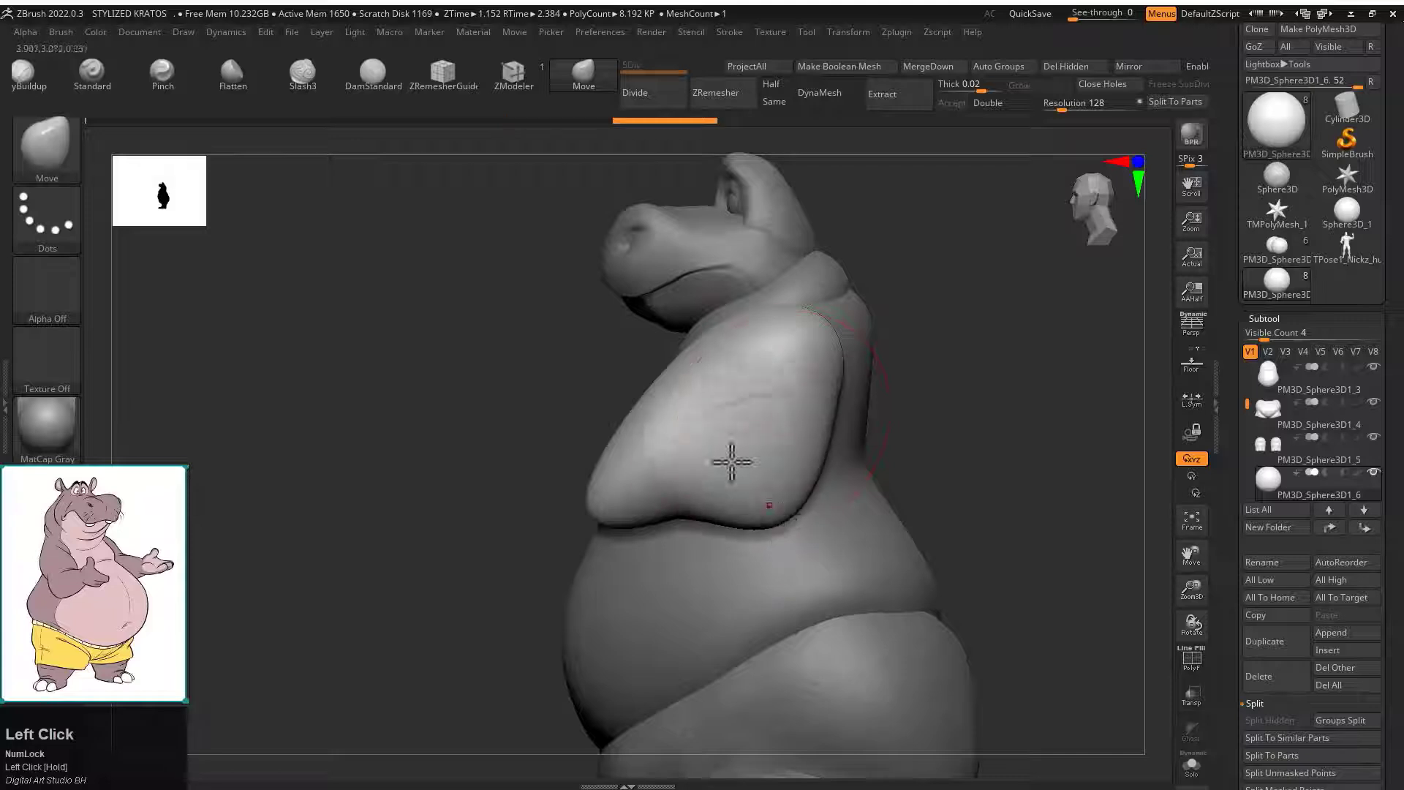
left_click_drag(686, 424, 757, 432)
key("shift+space")
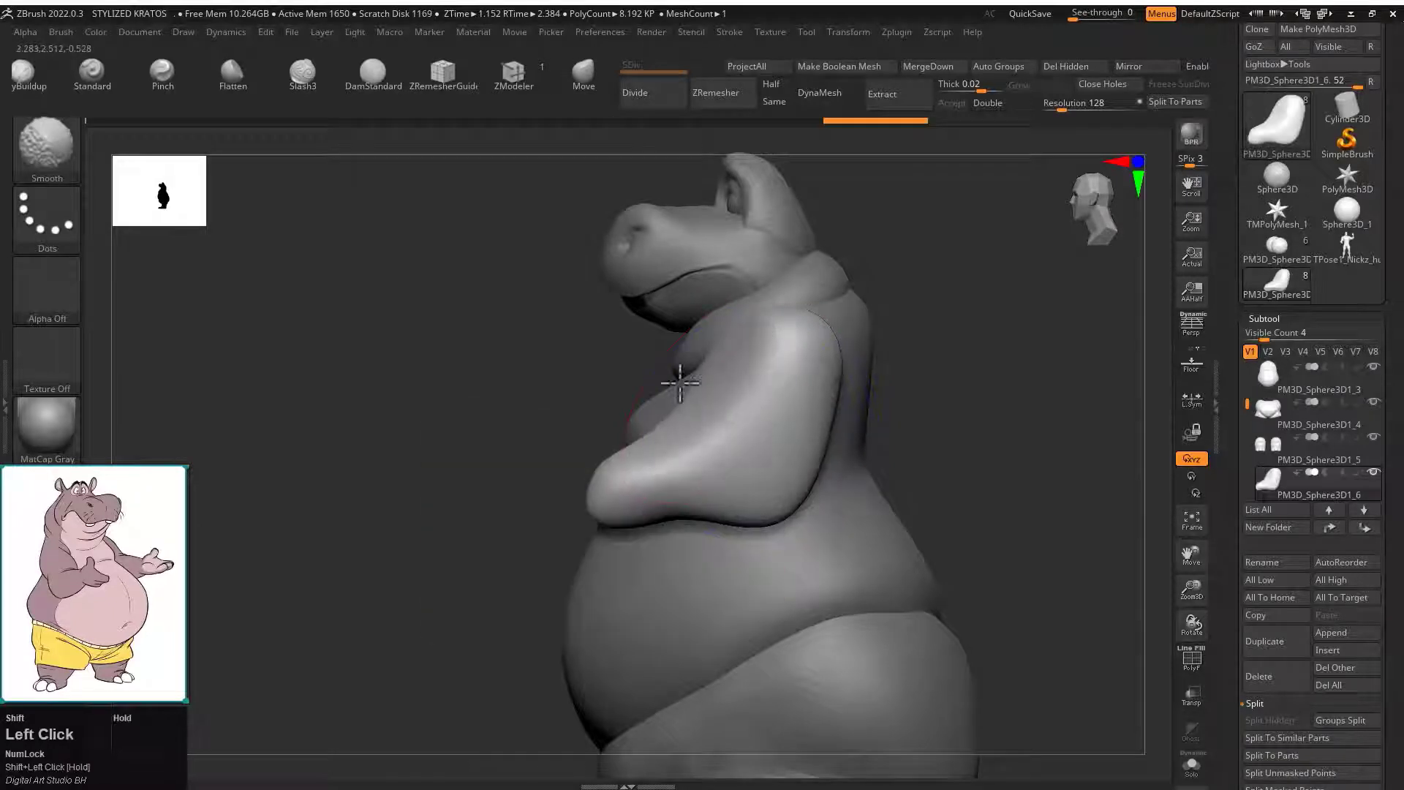
left_click_drag(680, 381, 596, 343, "shift")
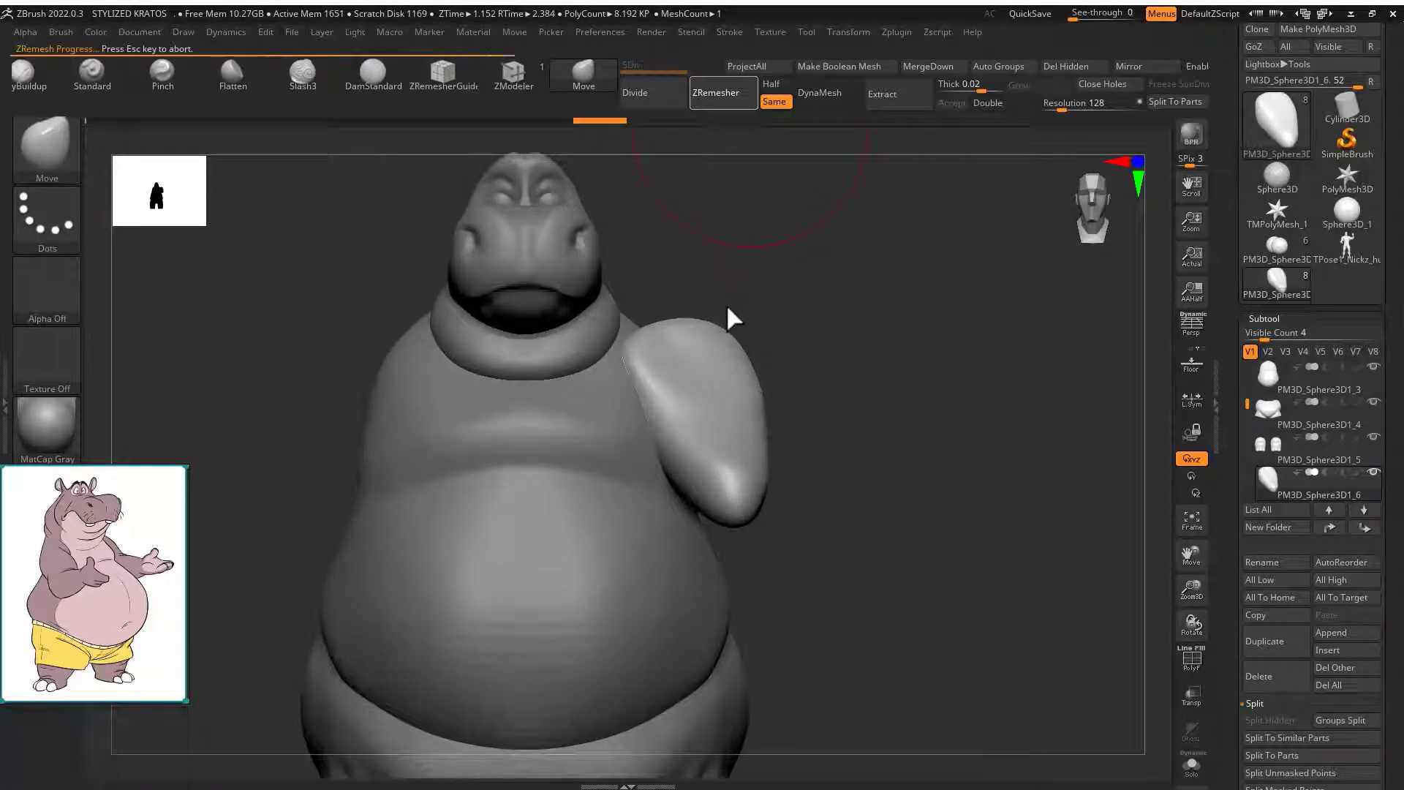
Pull the forearm forward with the Move brush, thicken it and smooth the upper arm.
left_click_drag(724, 343, 712, 352)
left_click_drag(624, 355, 730, 339)
left_click_drag(504, 482, 370, 472)
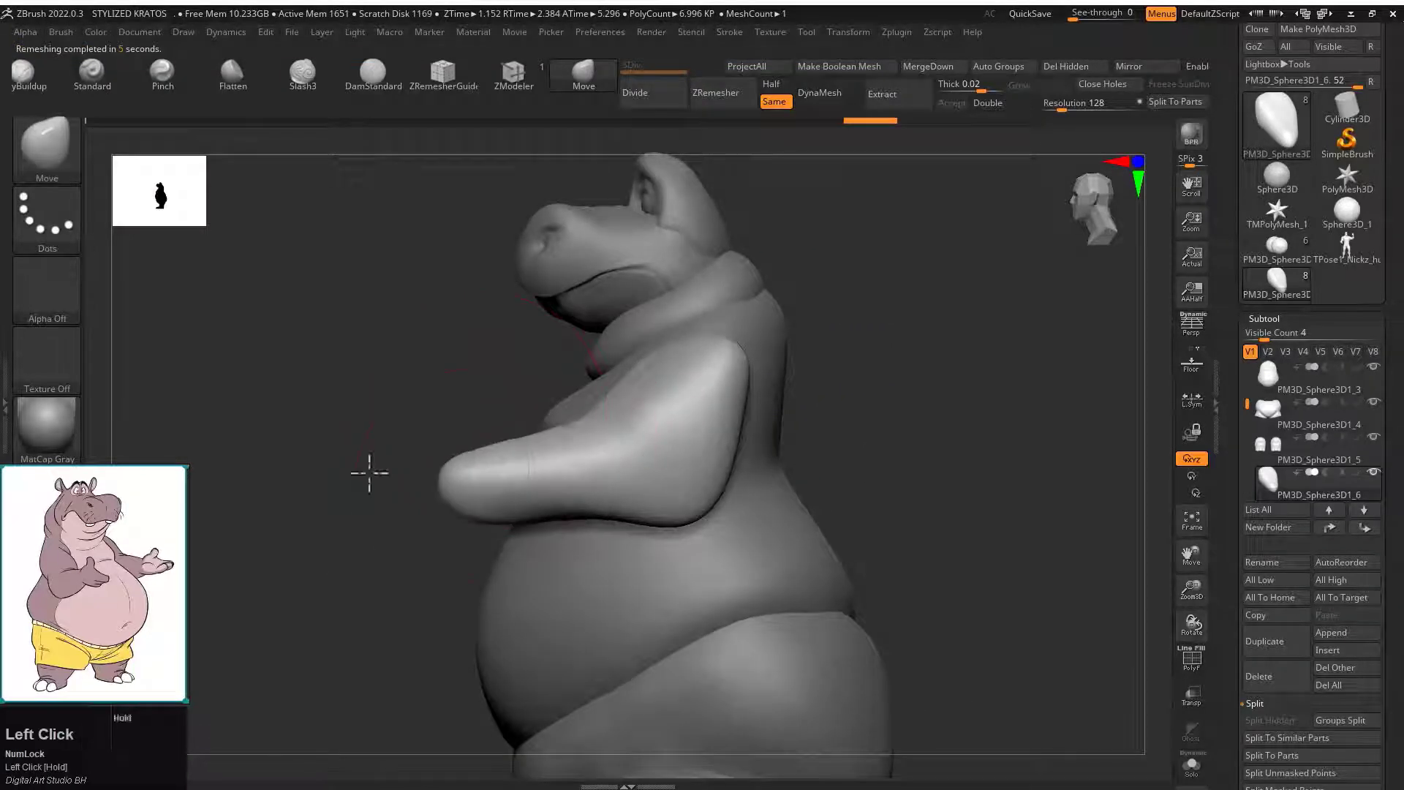
left_click_drag(541, 447, 545, 435)
left_click_drag(568, 493, 569, 514)
left_click_drag(590, 420, 594, 435)
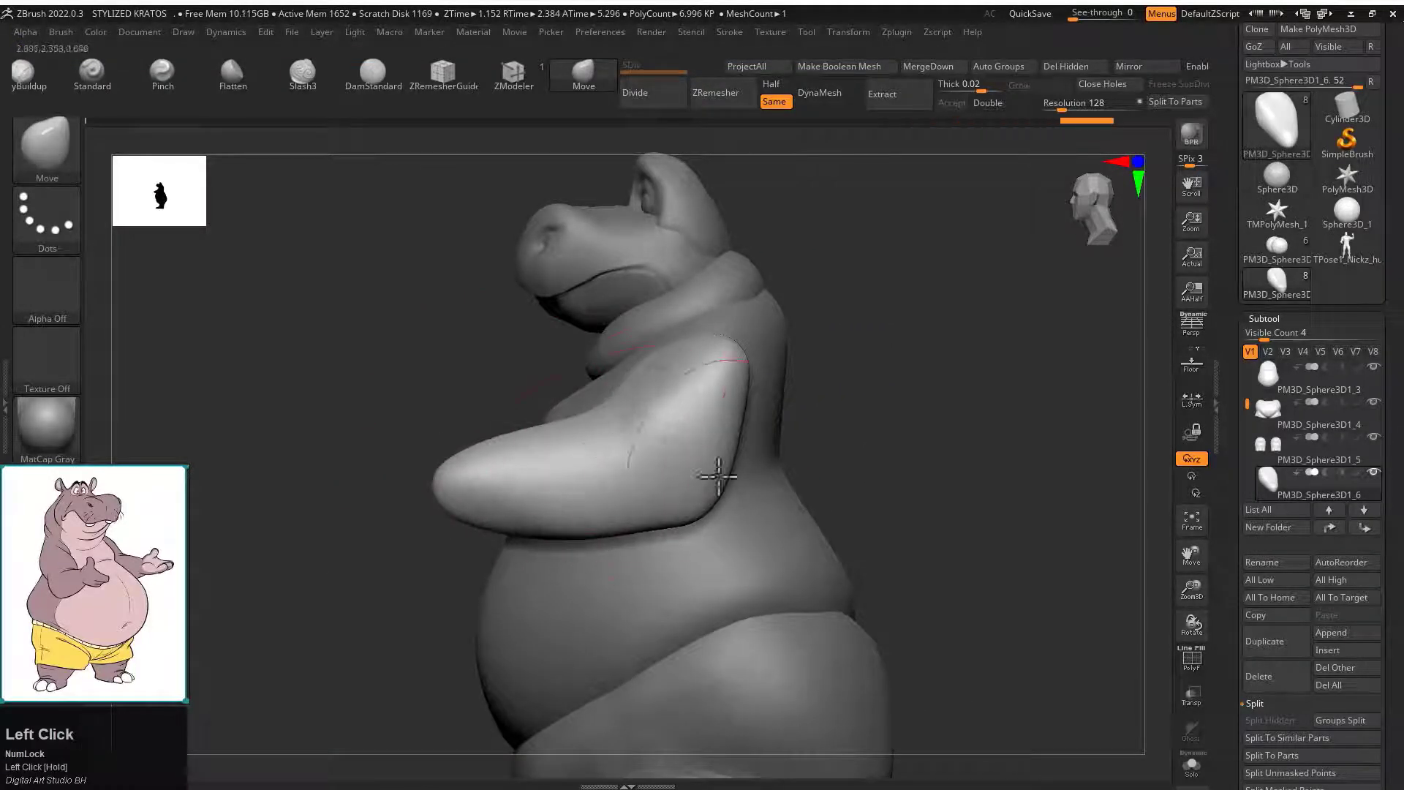
left_click_drag(739, 477, 718, 341, "shift")
Mirror the arm to the other side and bend the end of one forearm inward toward the belly.
left_click_drag(570, 402, 520, 347, "alt")
left_click(1116, 73)
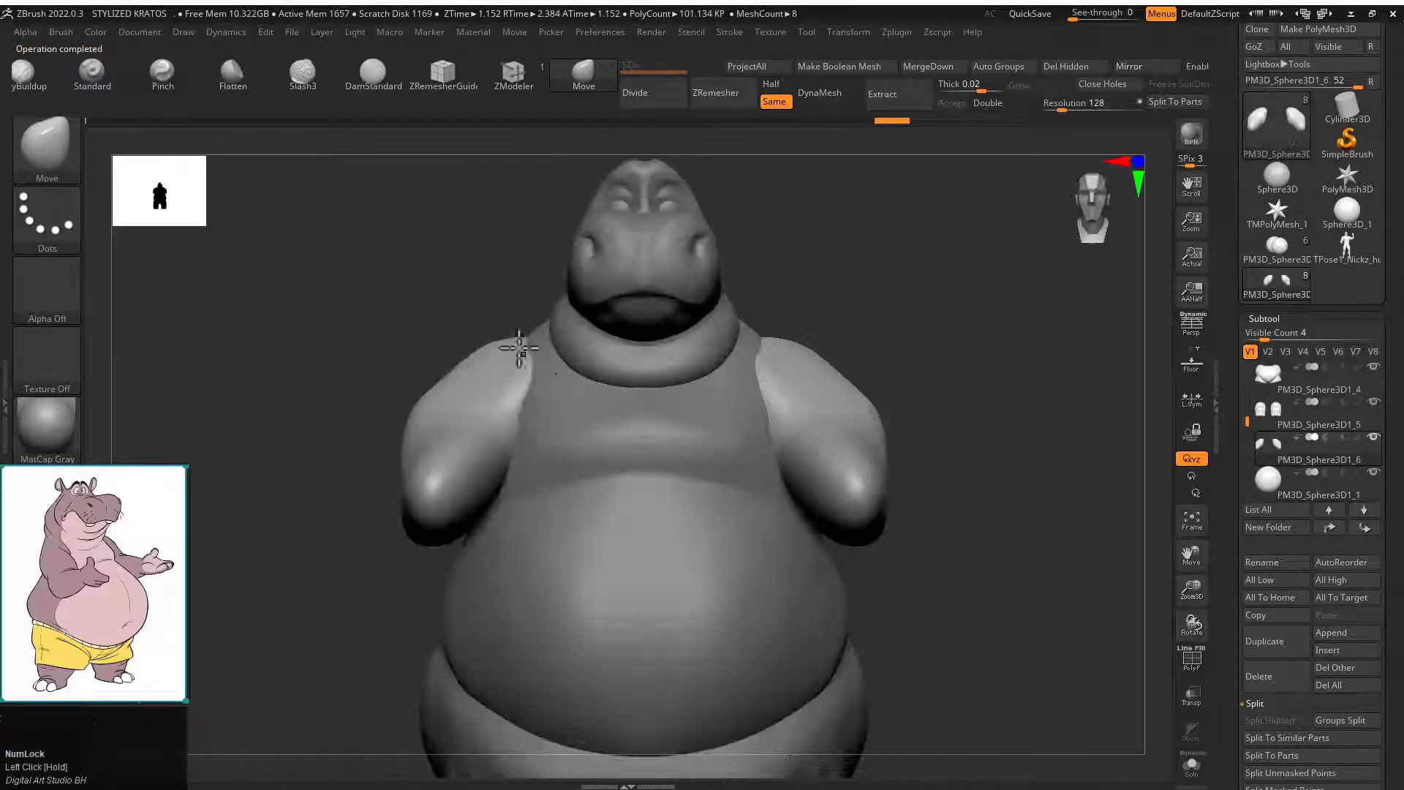
mouse_move(466, 397)
left_mouse_down()
mouse_move(463, 511)
mouse_move(456, 485)
left_mouse_up()
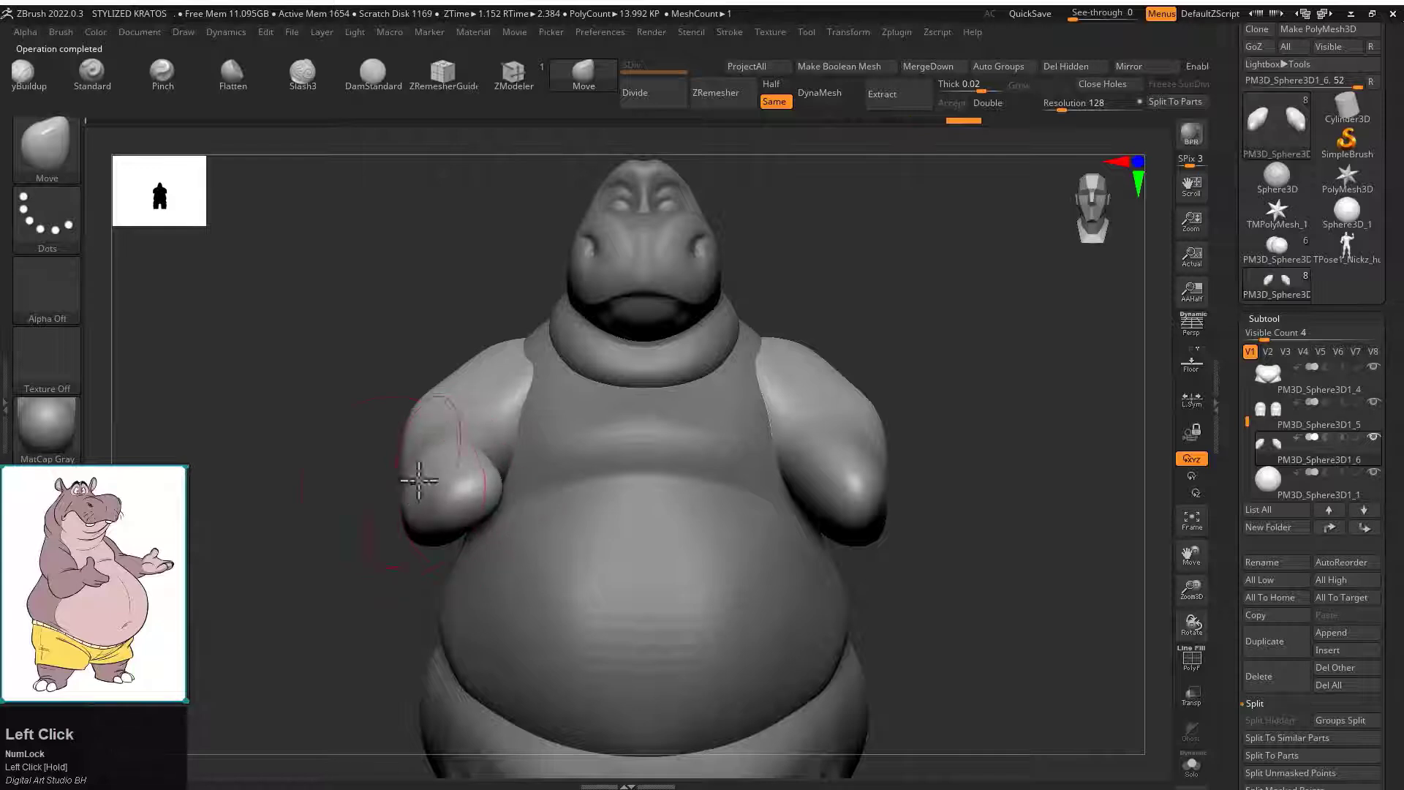
left_click_drag(502, 552, 549, 548)
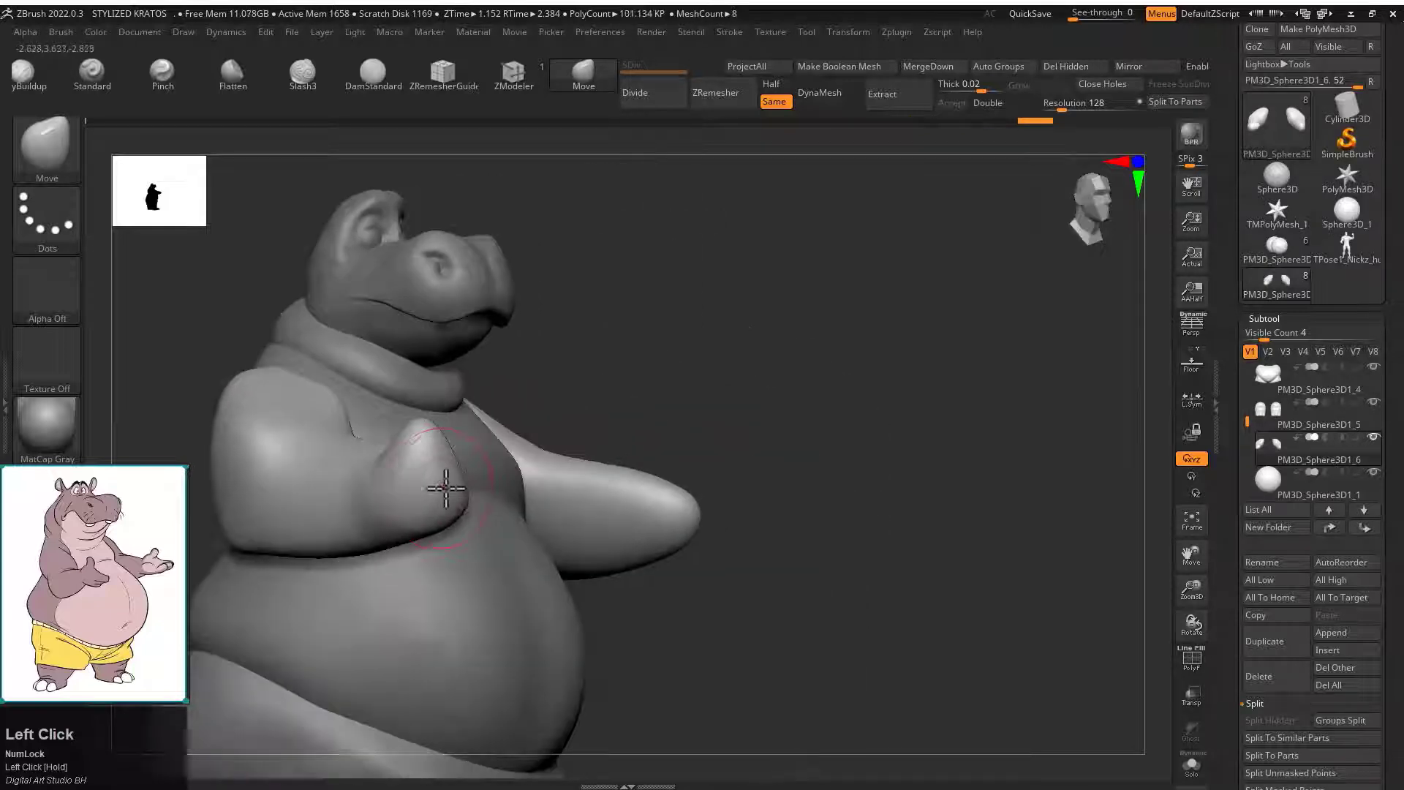
Pull out a rough hand and thumb from the end of the bent forearm and smooth them.
left_click_drag(441, 489, 475, 567)
mouse_move(664, 615)
left_mouse_down()
mouse_move(601, 634)
mouse_move(351, 574)
mouse_move(444, 564)
left_mouse_up()
mouse_move(486, 517)
left_mouse_down()
mouse_move(533, 432)
mouse_move(457, 578)
mouse_move(429, 544)
left_mouse_up()
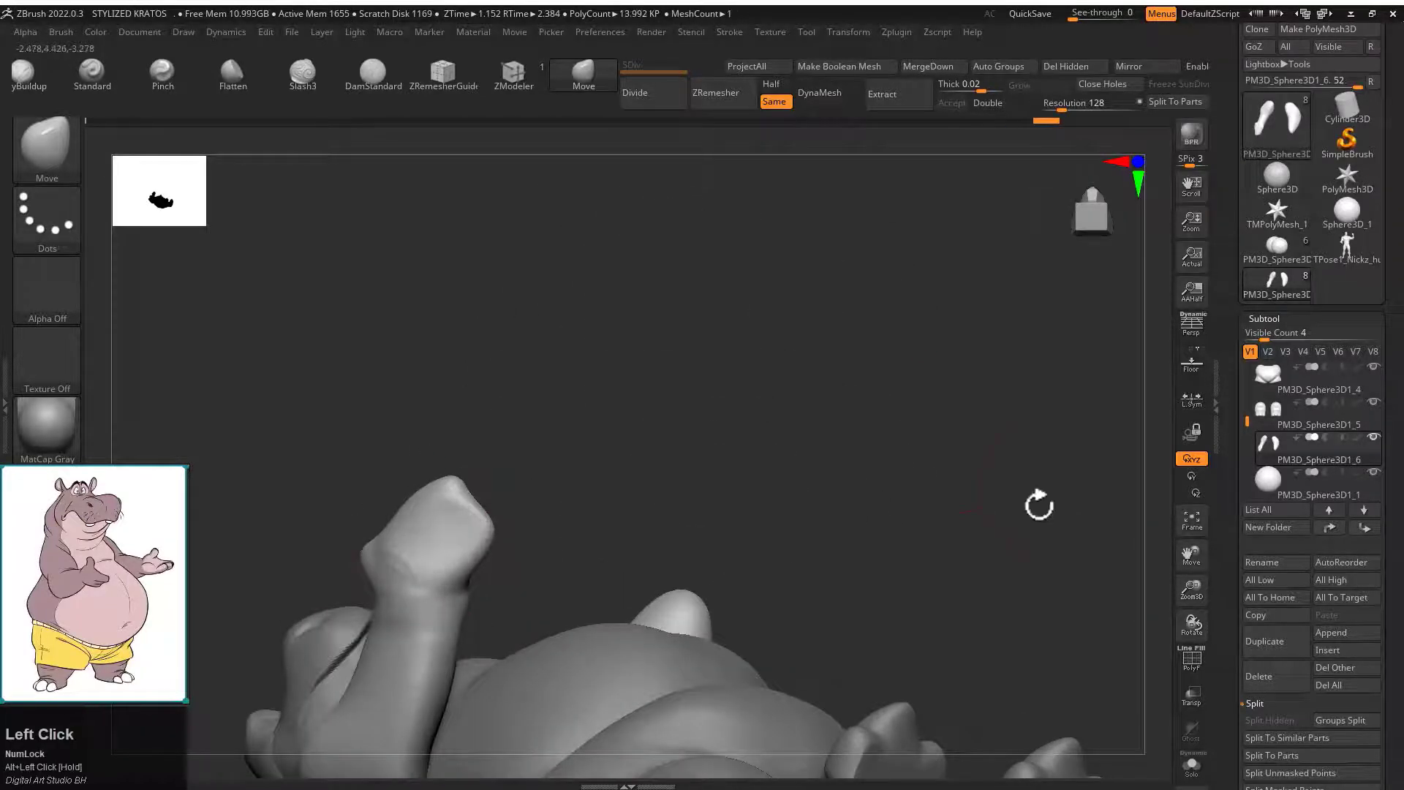
mouse_move(1062, 486)
left_mouse_down()
mouse_move(442, 357)
mouse_move(498, 366)
left_mouse_up()
mouse_move(572, 459)
left_mouse_down("shift")
mouse_move(517, 492)
mouse_move(866, 317)
mouse_move(517, 510)
mouse_move(564, 541)
mouse_move(395, 563)
left_mouse_up("shift")
Refine the thumb, palm and finger mass of the hand with the Move brush.
key("ctrl")
mouse_move(559, 527)
left_mouse_down("alt")
mouse_move(549, 502)
mouse_move(557, 520)
left_mouse_up("alt")
mouse_move(577, 593)
left_mouse_down()
mouse_move(475, 585)
mouse_move(612, 482)
mouse_move(590, 527)
left_mouse_up()
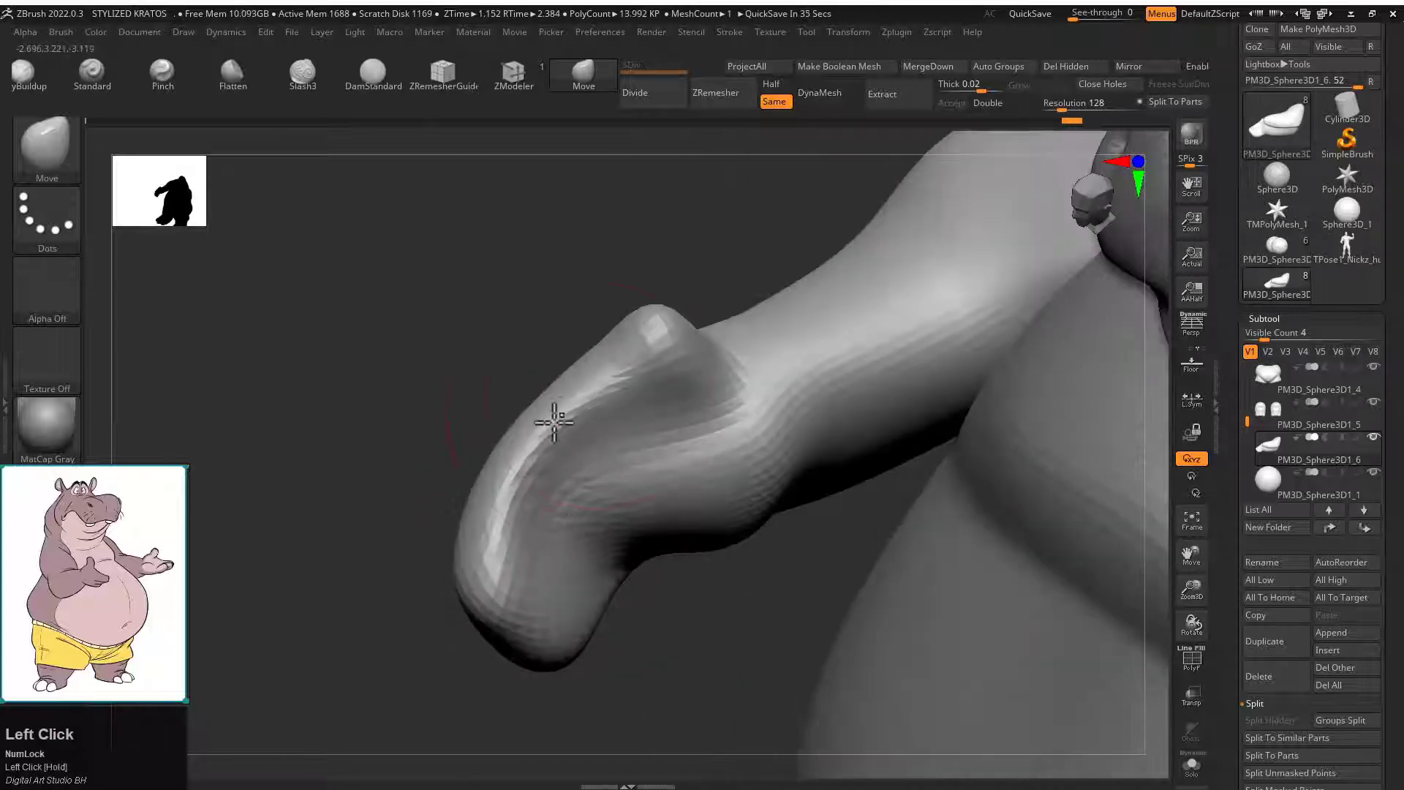
left_click_drag(553, 422, 468, 466)
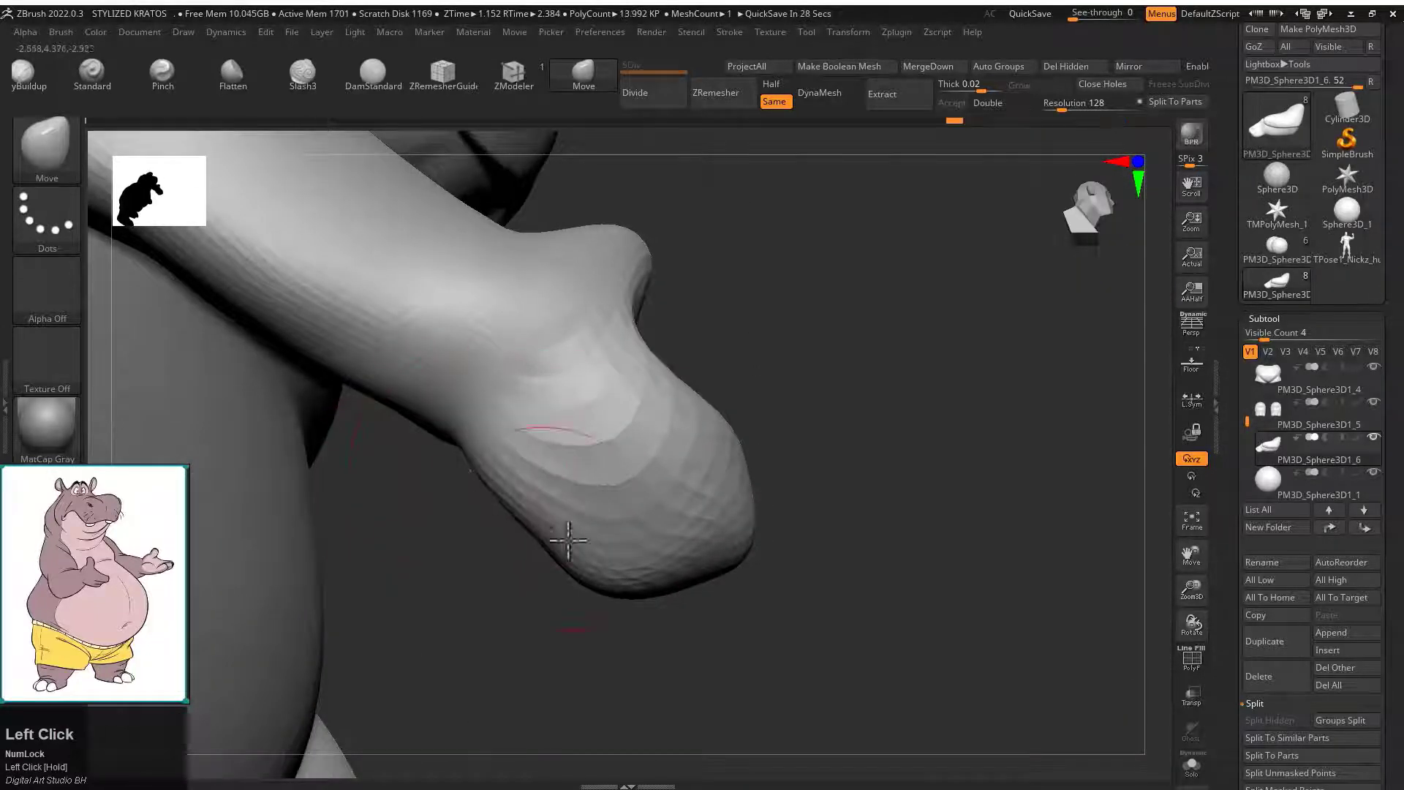
left_click_drag(653, 630, 790, 289)
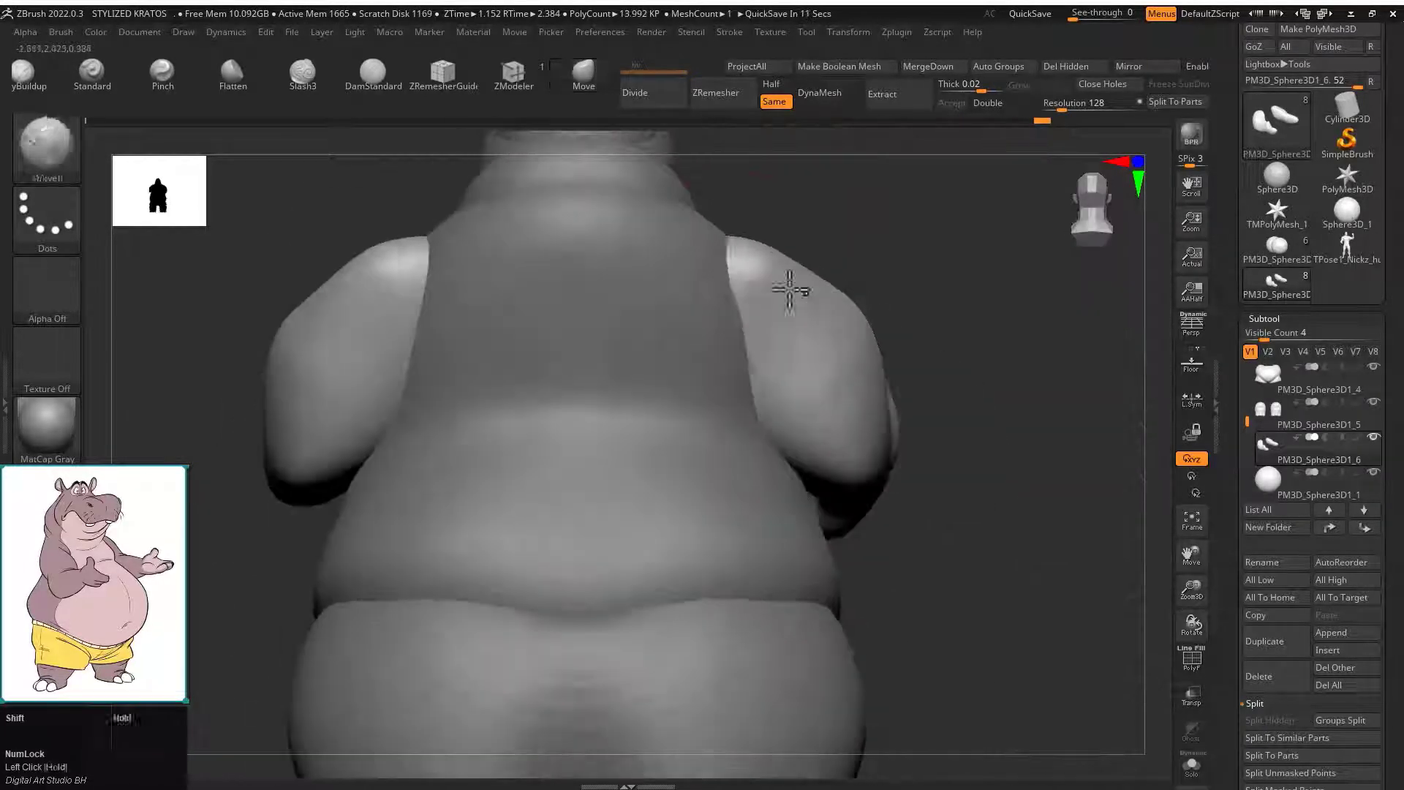
Carve a crease at the elbow of the sculpted arm with the DamStandard brush and remesh the arms.
left_click_drag(772, 372, 658, 410)
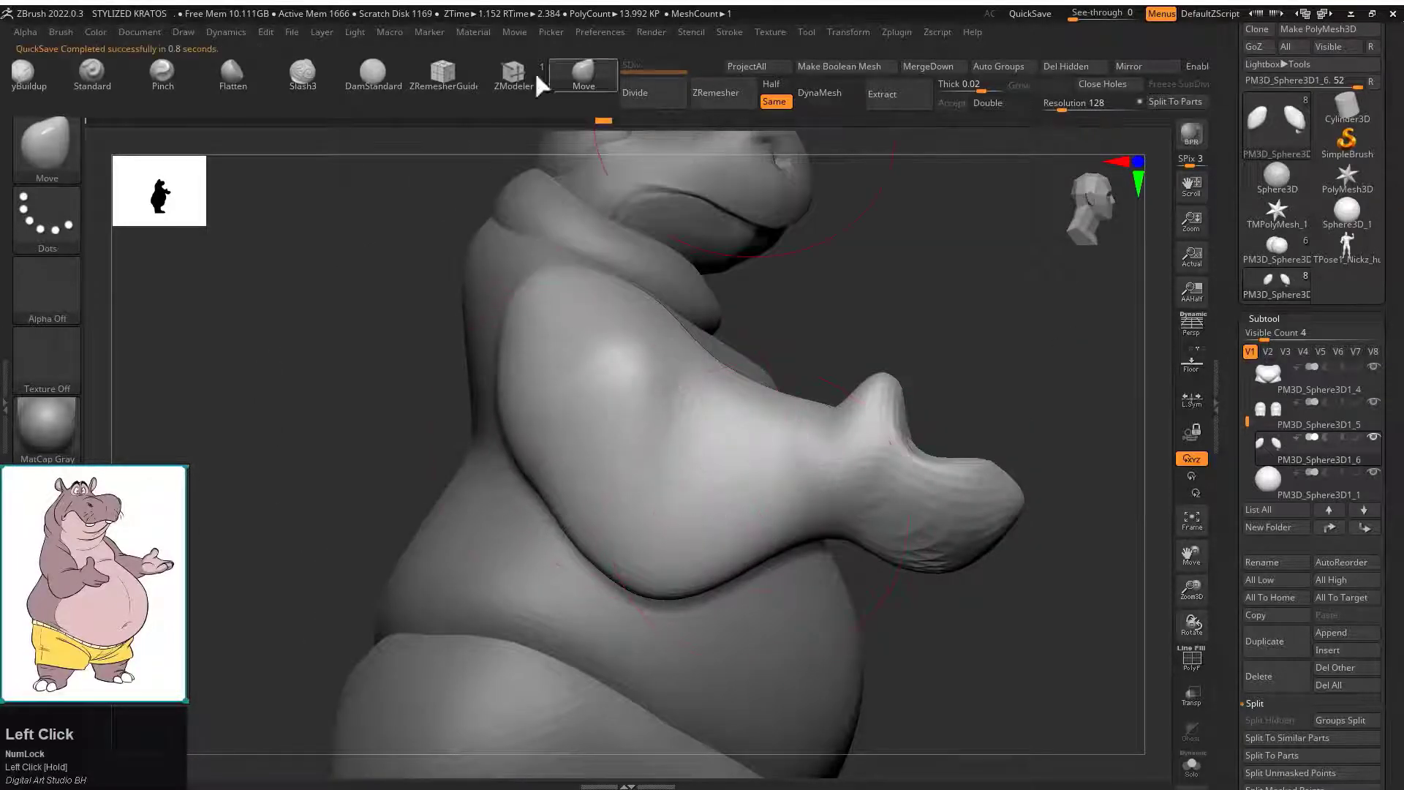
left_click(373, 74)
left_click_drag(767, 293, 799, 298)
left_click_drag(587, 522, 568, 401)
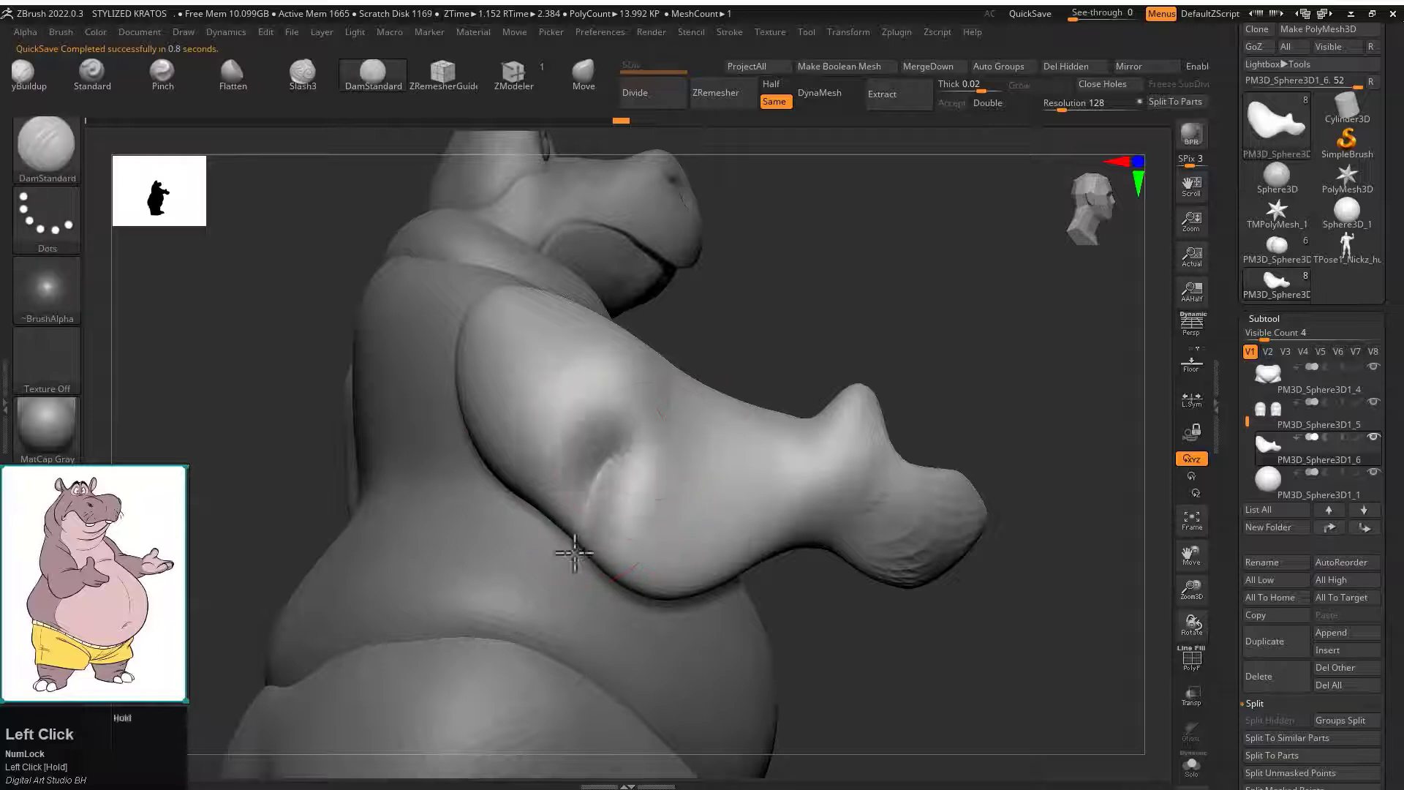
left_click_drag(575, 554, 789, 439)
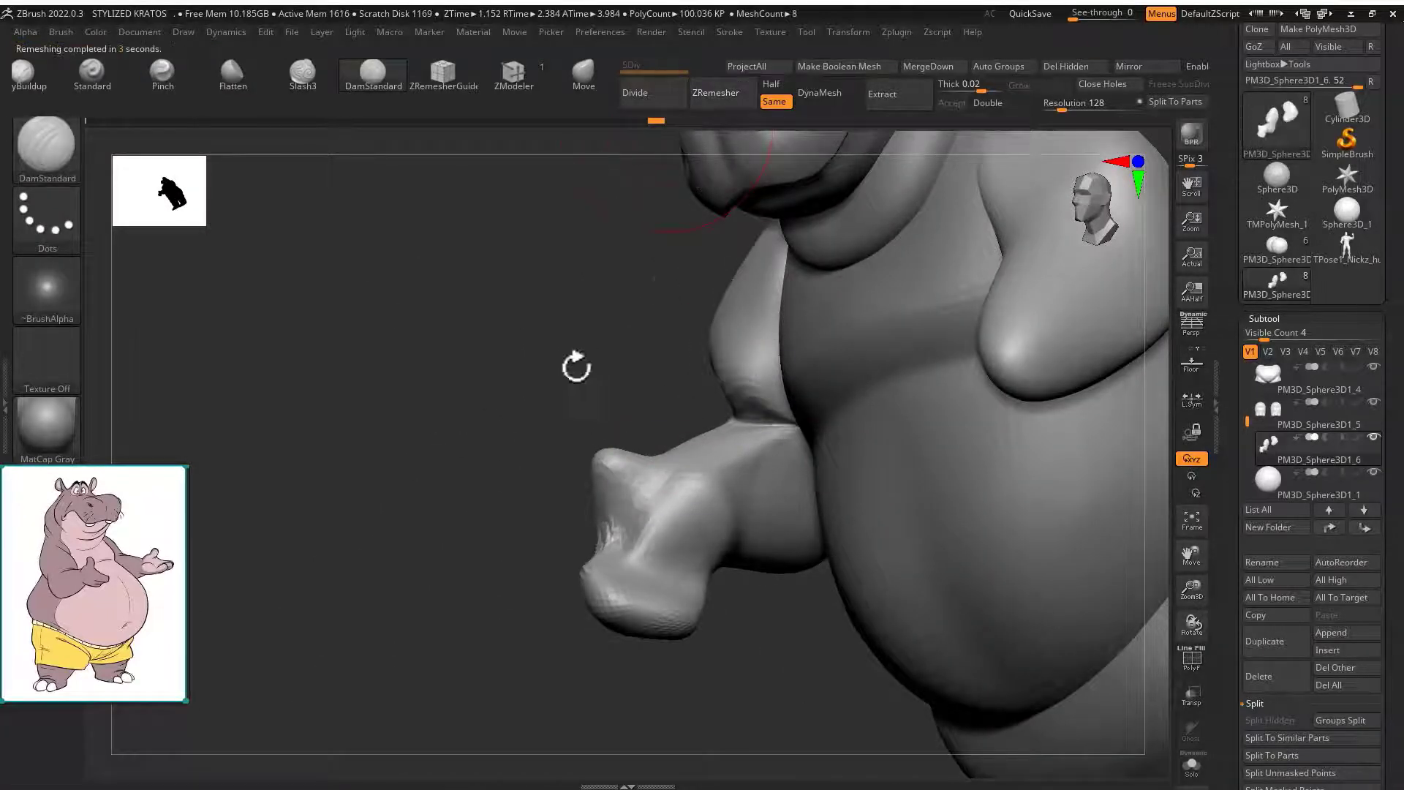
Smooth the remeshed arm around the elbow crease and adjust the forearm with the Move brush.
left_click_drag(576, 366, 680, 357, "shift")
left_click_drag(452, 387, 746, 354)
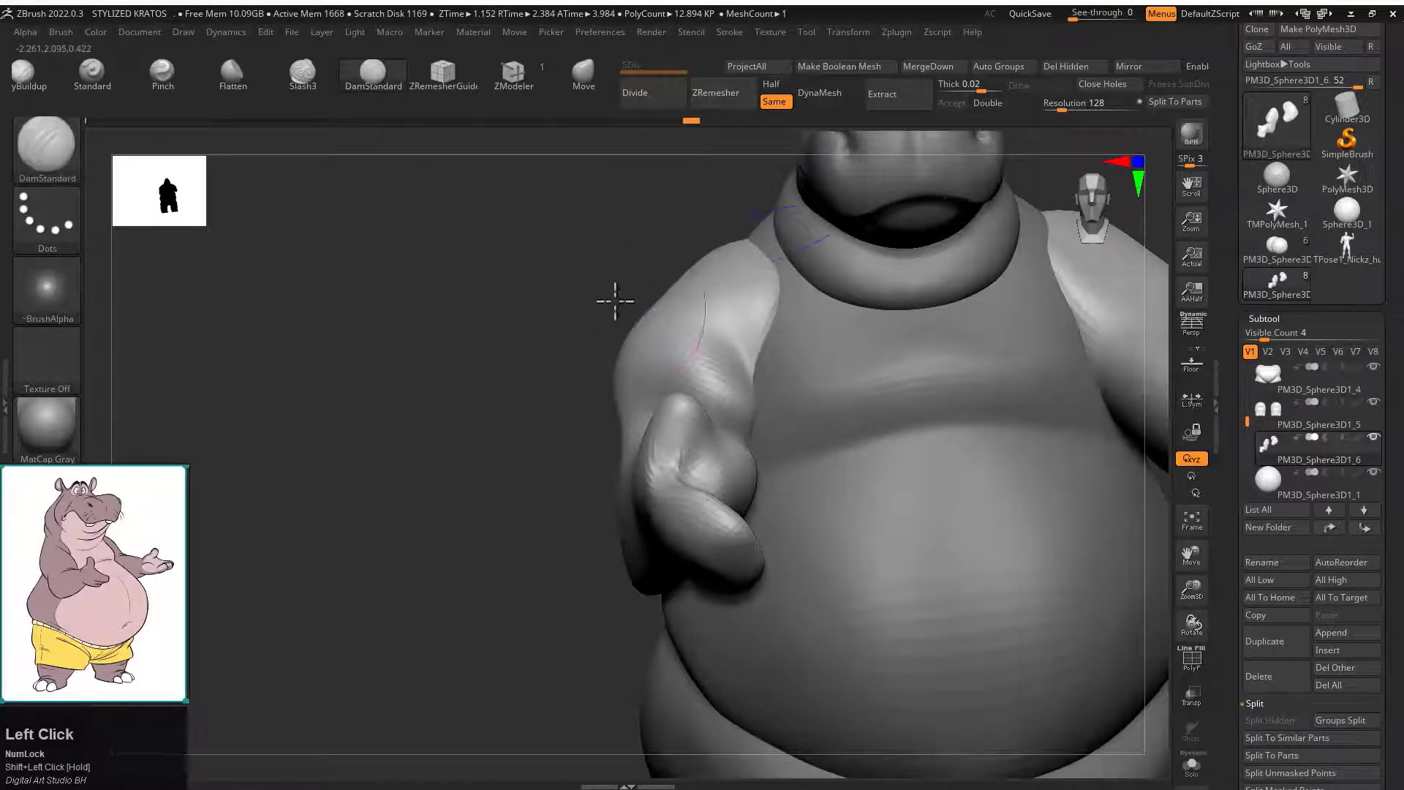
left_click_drag(615, 300, 771, 326)
mouse_move(828, 232)
left_mouse_down()
mouse_move(808, 351)
mouse_move(793, 355)
left_mouse_up()
mouse_move(1002, 322)
left_mouse_down()
mouse_move(753, 304)
mouse_move(877, 467)
mouse_move(889, 450)
mouse_move(711, 373)
mouse_move(768, 442)
left_mouse_up()
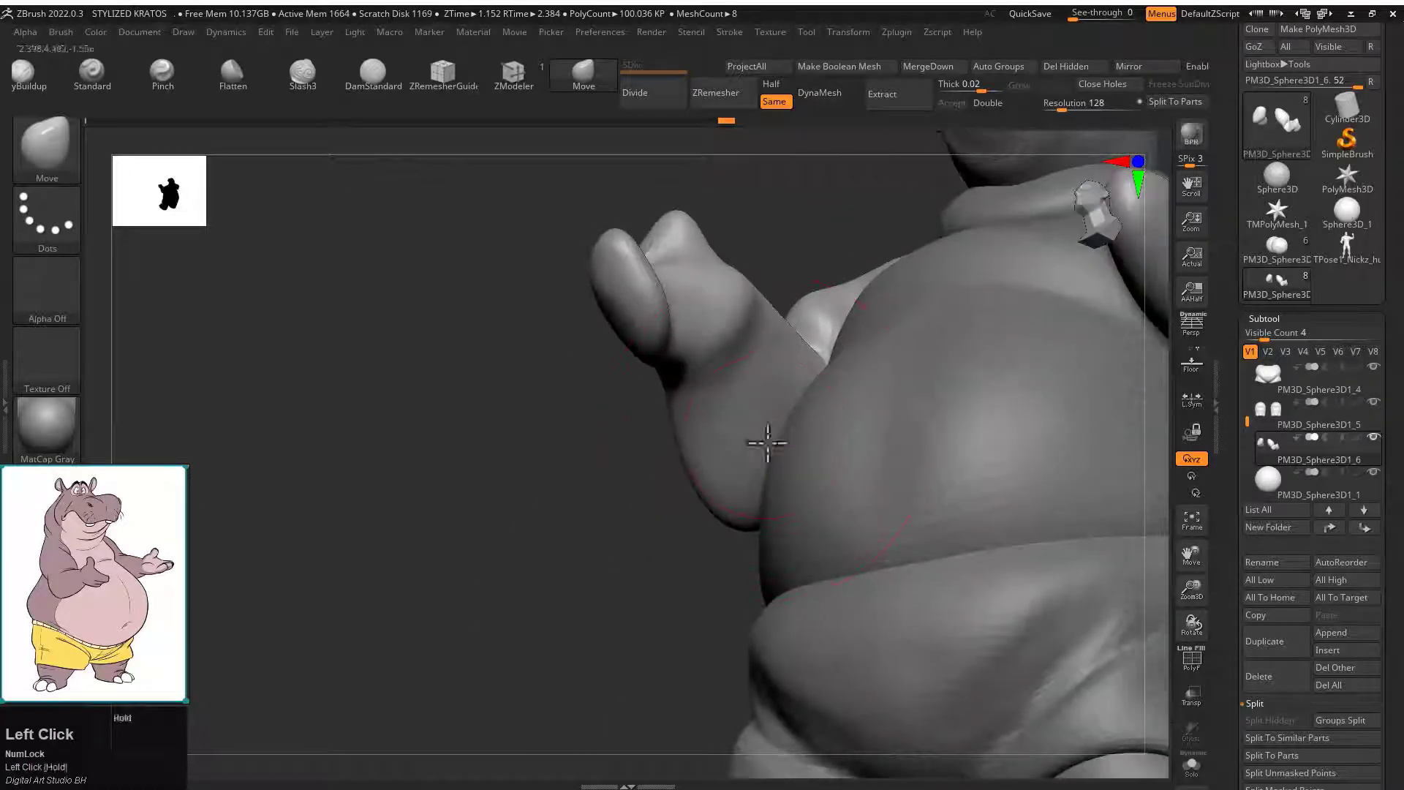
Isolate the arms subtool, smooth the arm and hand surfaces, and show all subtools again.
key("Num_Lock")
mouse_move(871, 470)
left_mouse_down()
mouse_move(669, 490)
mouse_move(614, 398)
mouse_move(623, 517)
mouse_move(630, 495)
mouse_move(759, 655)
mouse_move(812, 609)
left_mouse_up()
key("space")
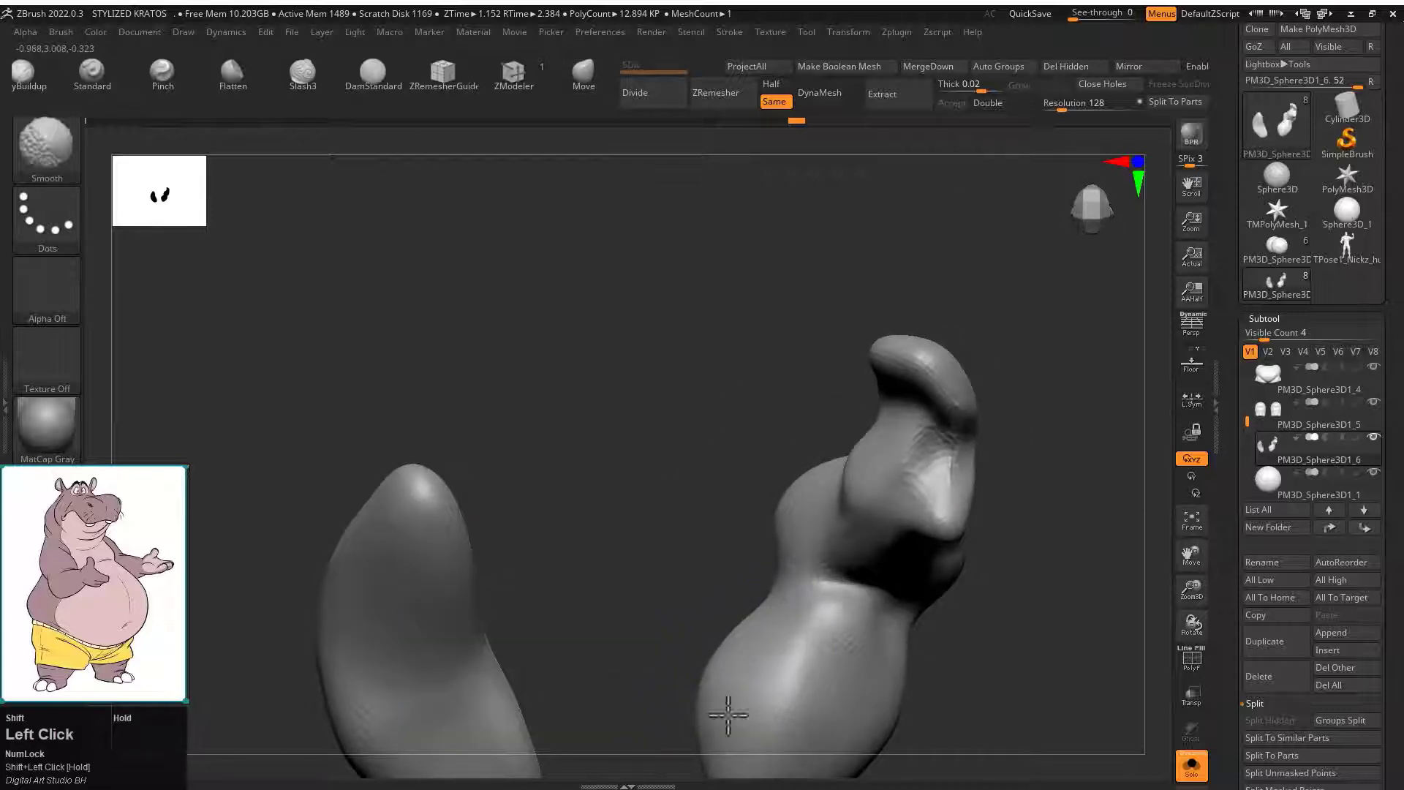
mouse_move(727, 715)
left_mouse_down()
mouse_move(793, 636)
mouse_move(660, 404)
mouse_move(887, 322)
mouse_move(709, 365)
left_mouse_up()
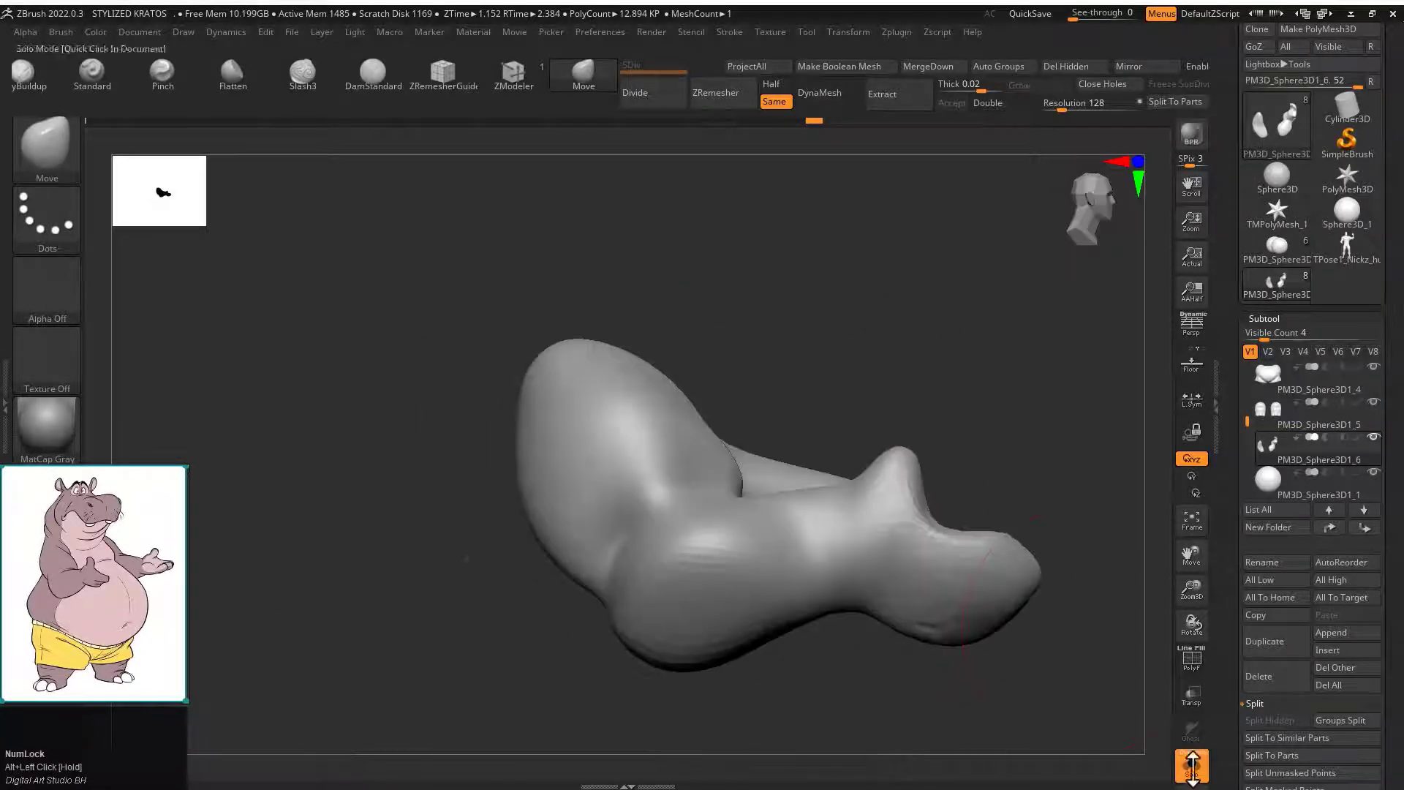
left_click(1191, 764)
Adjust the shoulder and upper arm silhouette of the sculpted arm with the Move brush.
left_click_drag(983, 424, 727, 388)
mouse_move(510, 374)
left_mouse_down()
mouse_move(466, 364)
mouse_move(503, 396)
mouse_move(628, 358)
left_mouse_up()
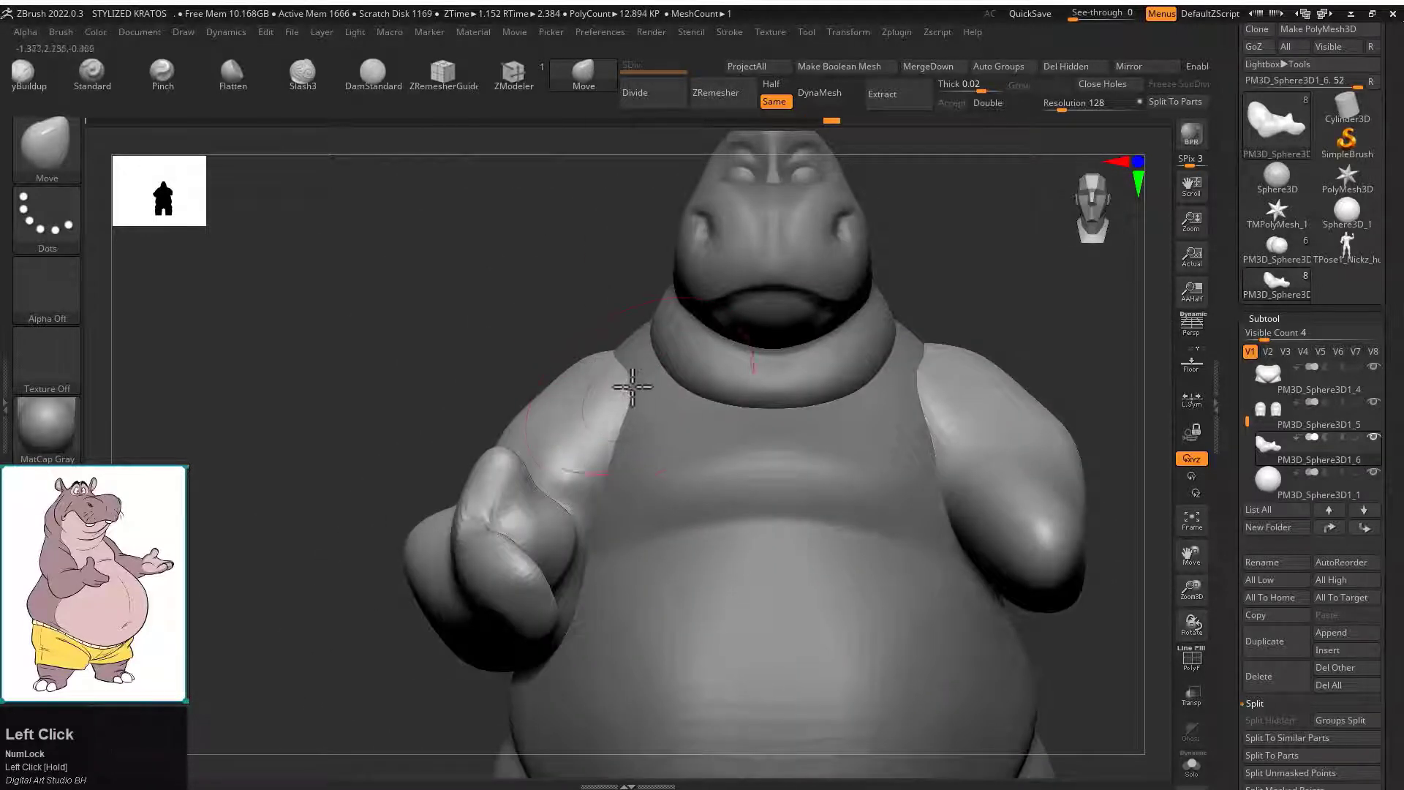
left_click_drag(607, 346, 855, 312)
Replace the plain arm with a mirrored copy of the sculpted arm and turn on X symmetry.
left_click_drag(943, 313, 753, 479, "ctrl+shift")
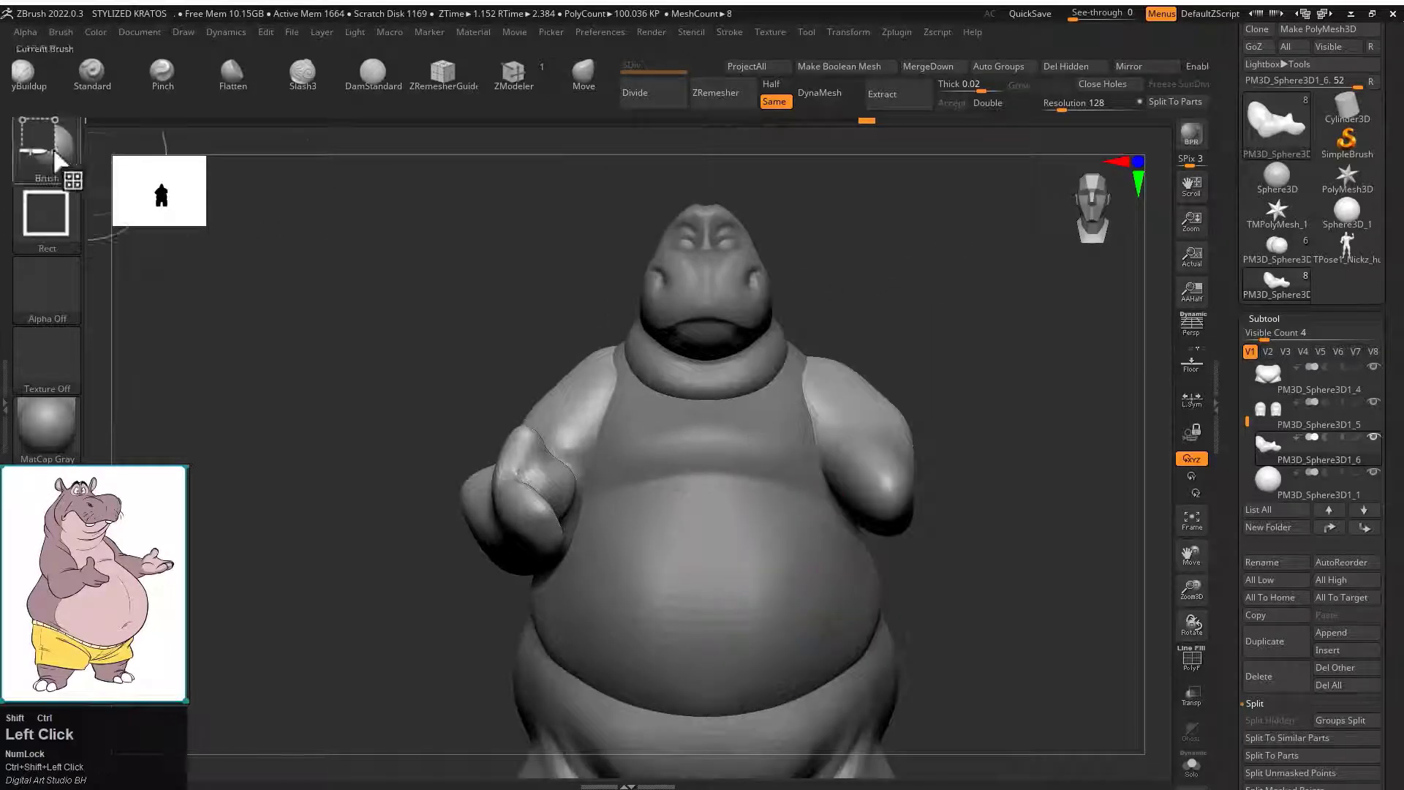
left_click(986, 319, "ctrl+shift")
left_click(1129, 65)
left_click(595, 358)
mouse_move(907, 315)
left_mouse_down()
mouse_move(941, 324)
mouse_move(952, 356)
mouse_move(643, 407)
left_mouse_up()
key("x")
Carve the elbow creases deeper on both arms with the DamStandard brush and smooth them.
left_click(374, 79)
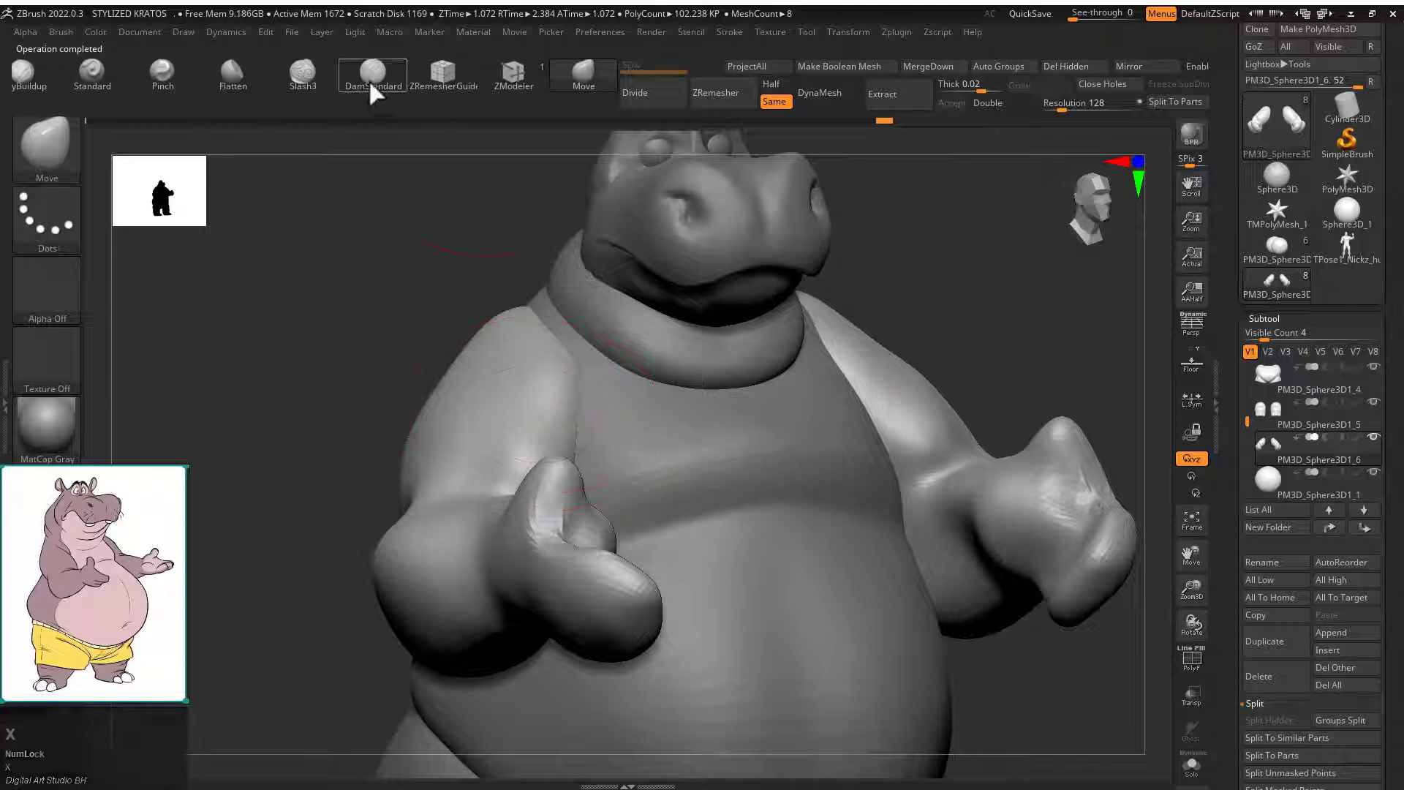
key("s")
mouse_move(522, 394)
left_mouse_down()
mouse_move(563, 476)
mouse_move(386, 338)
mouse_move(542, 439)
mouse_move(480, 447)
left_mouse_up()
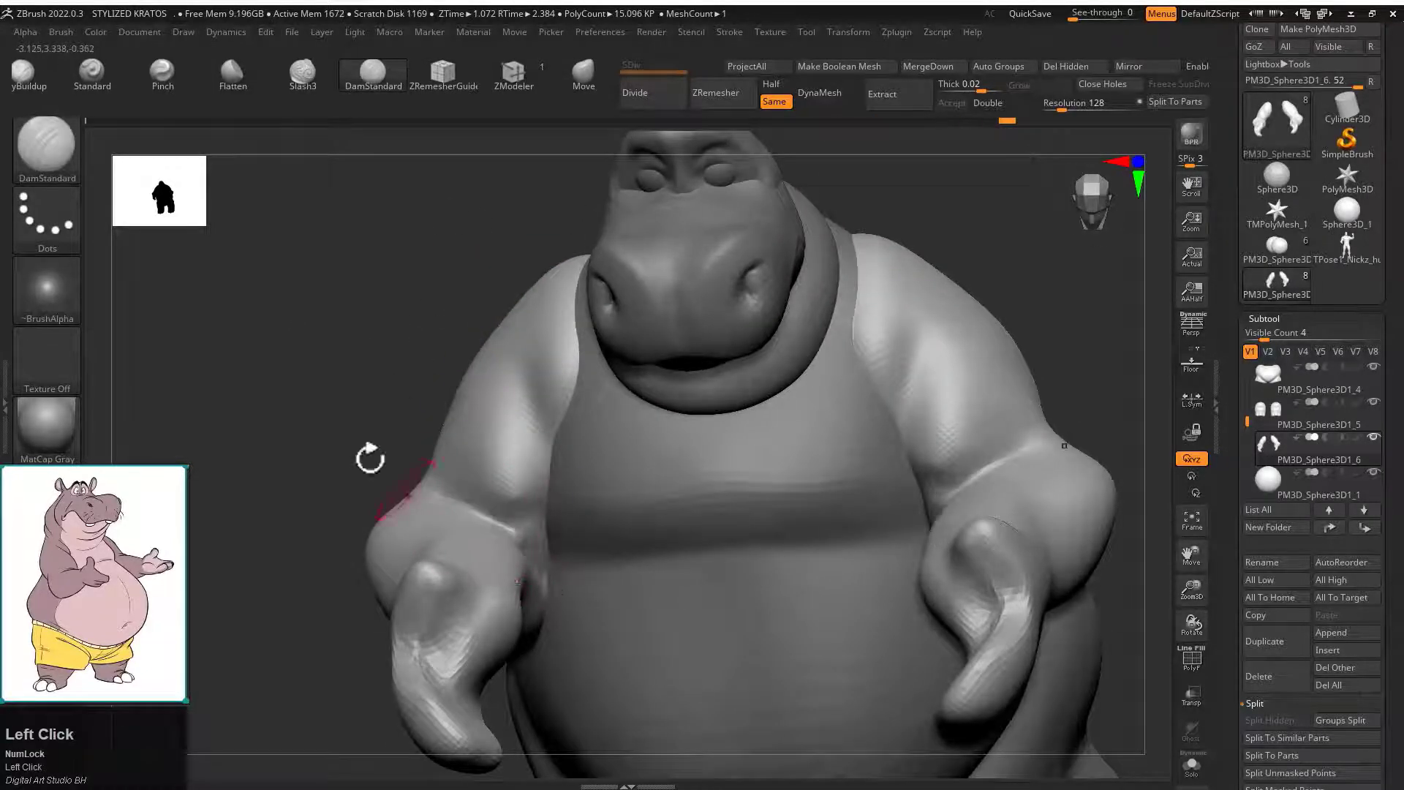
mouse_move(382, 464)
left_mouse_down()
mouse_move(386, 511)
mouse_move(808, 539)
mouse_move(668, 366)
mouse_move(523, 521)
left_mouse_up()
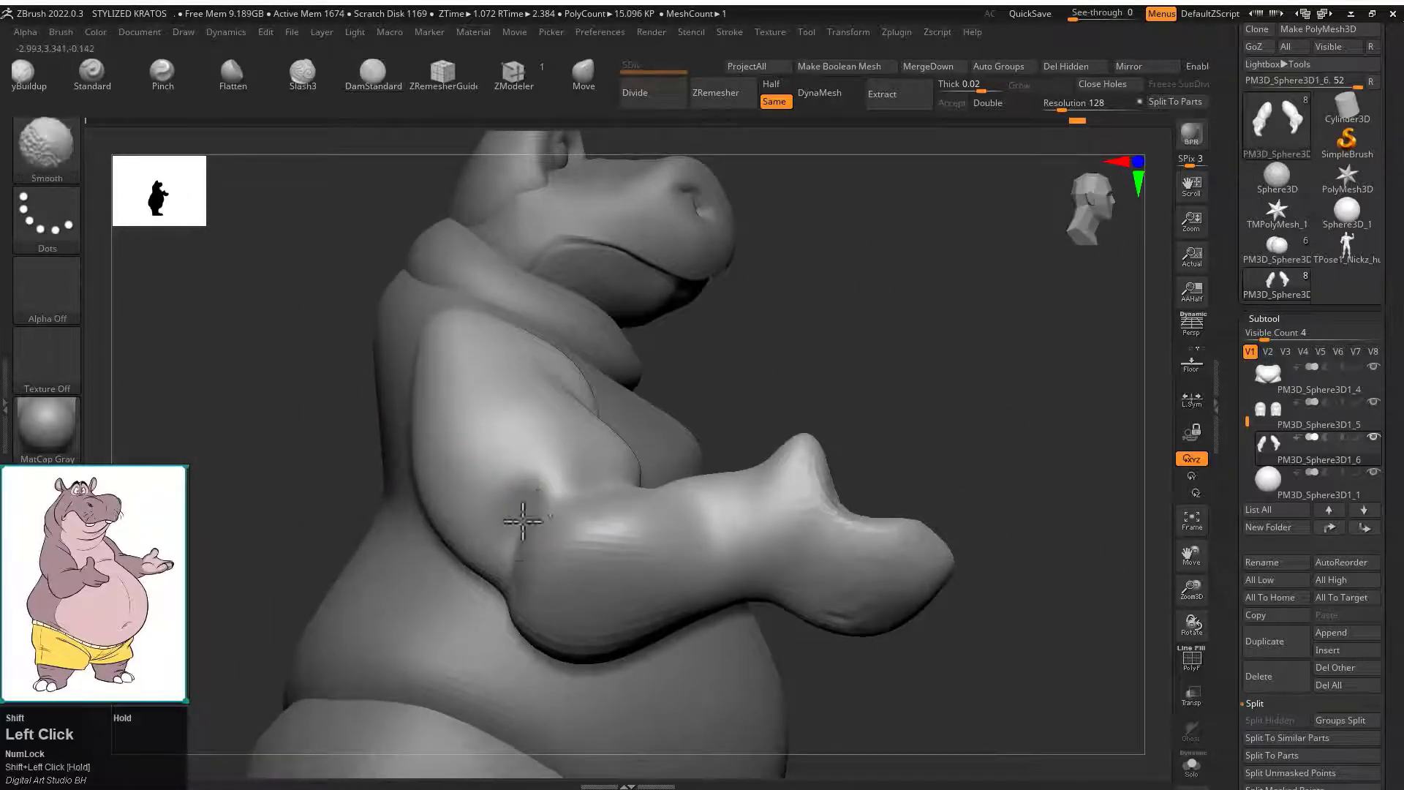
Reshape the hands and forearms symmetrically with the Move brush.
mouse_move(589, 483)
right_mouse_down()
mouse_move(893, 636)
mouse_move(893, 564)
mouse_move(627, 316)
right_mouse_up()
key("b")
key("m")
key("v")
mouse_move(793, 417)
left_mouse_down()
mouse_move(585, 491)
mouse_move(595, 511)
mouse_move(304, 500)
mouse_move(734, 454)
left_mouse_up()
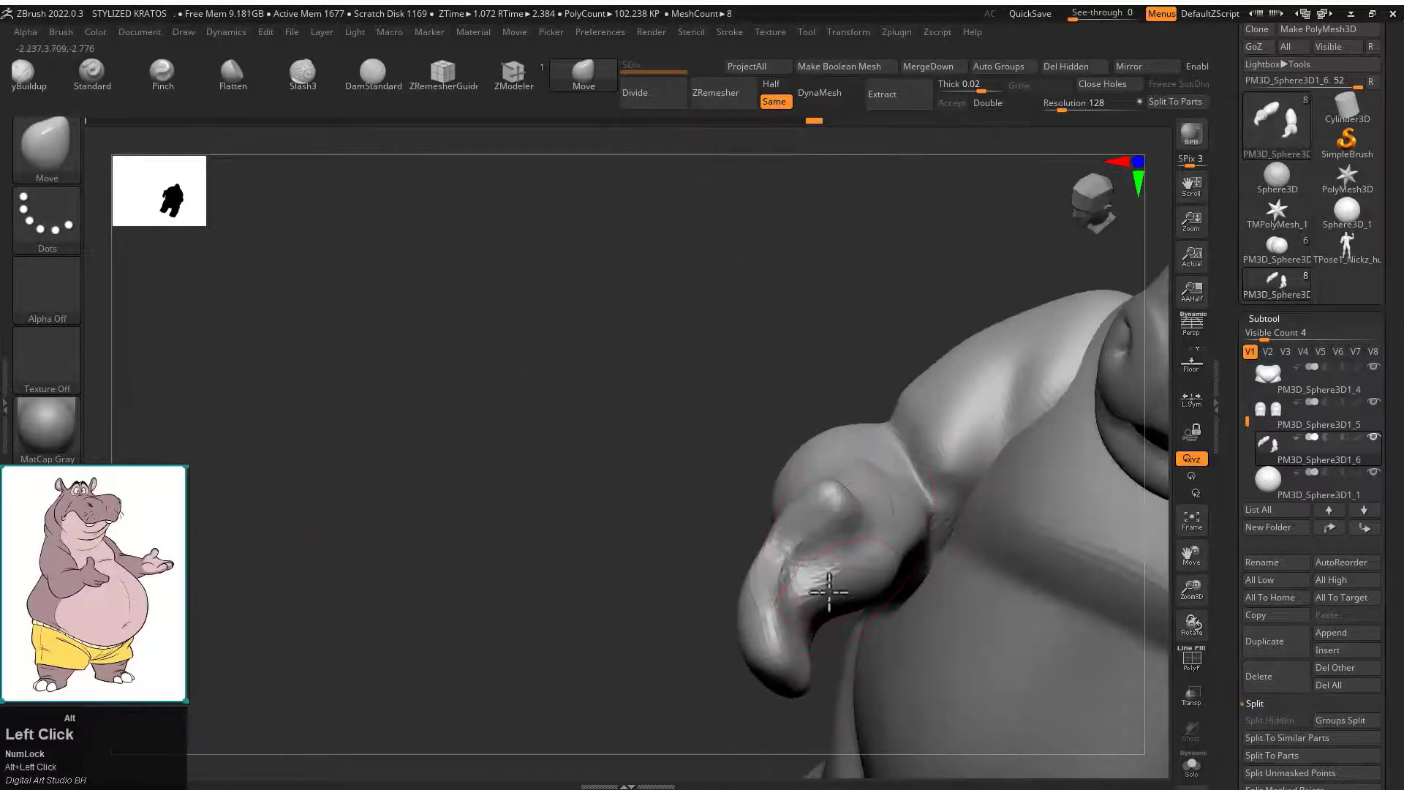
left_click_drag(829, 591, 683, 531)
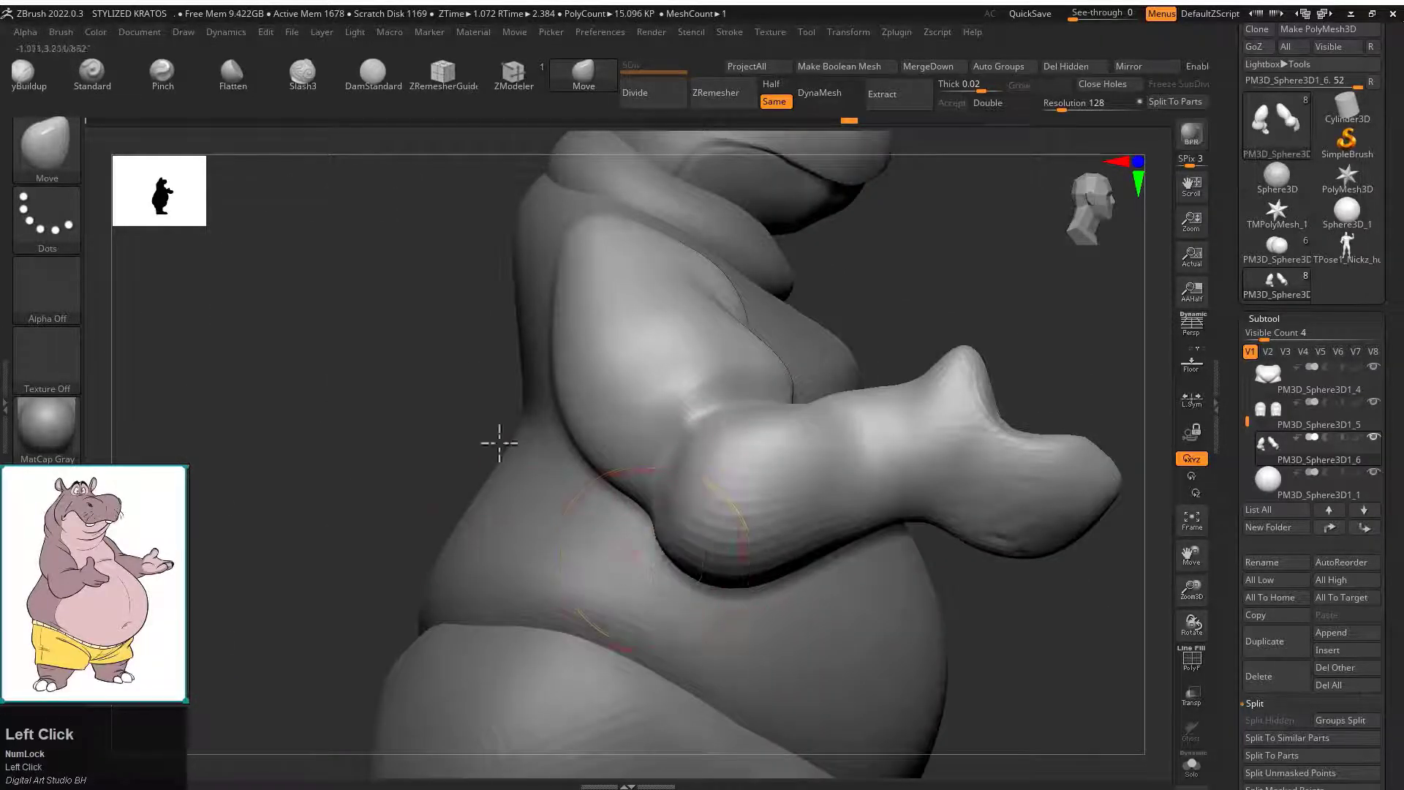
Adjust the elbow contour with the Move brush and undo the unwanted stroke.
left_click_drag(500, 442, 769, 494)
key("s")
key("ctrl+z")
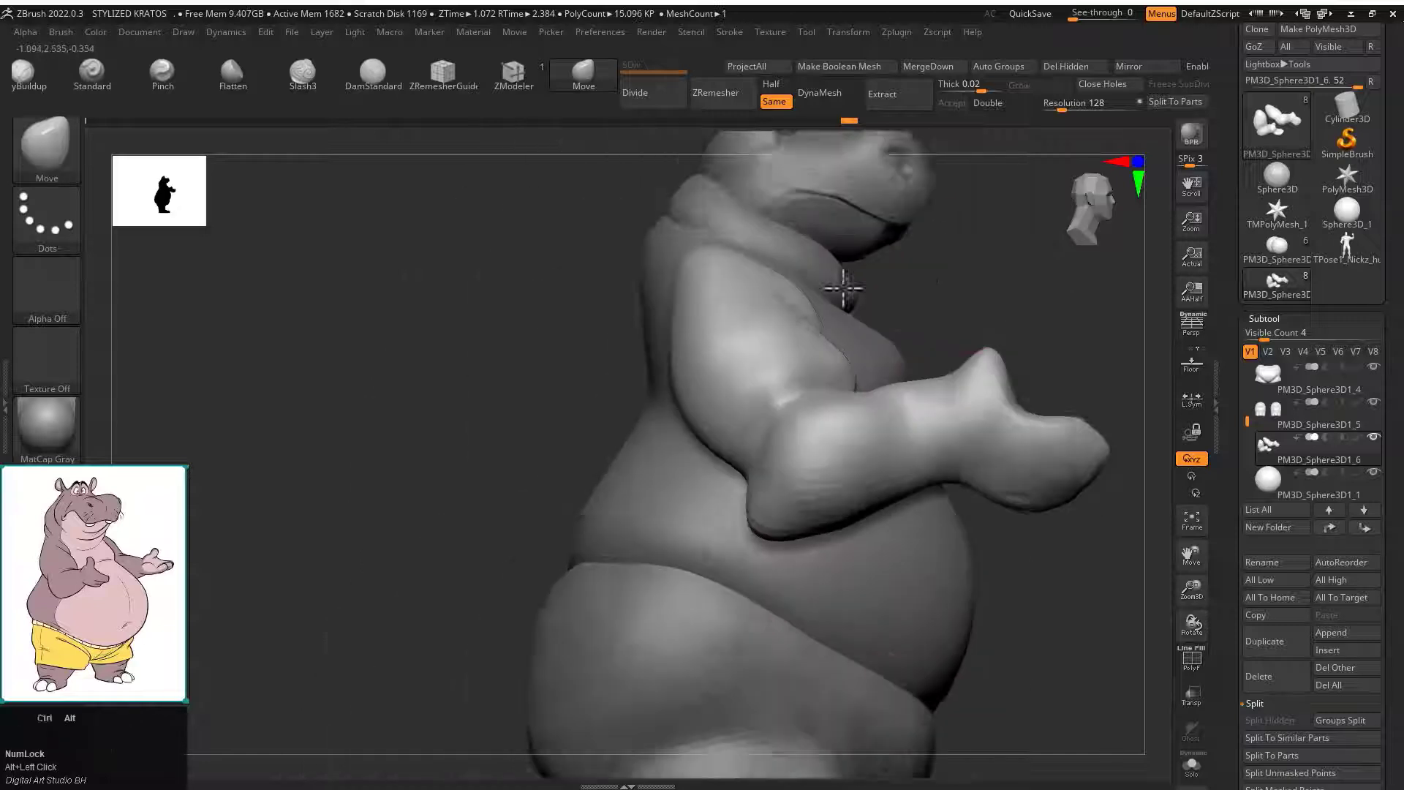
left_click_drag(842, 338, 643, 430)
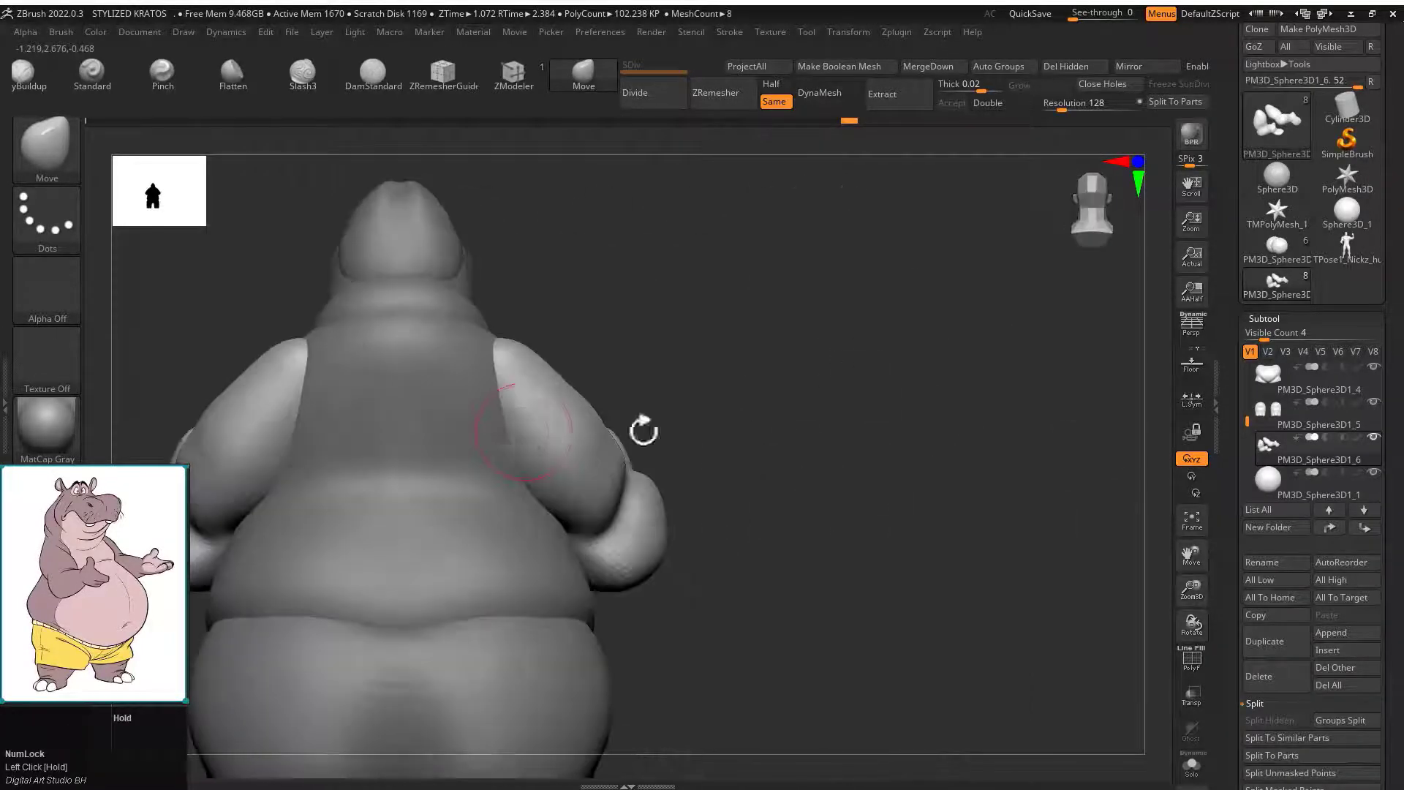
Select the torso and adjust its back and shoulder contour with the Move brush and the transform gizmo.
mouse_move(495, 427)
left_mouse_down()
mouse_move(478, 447)
mouse_move(458, 376)
left_mouse_up()
left_click(445, 453, "alt")
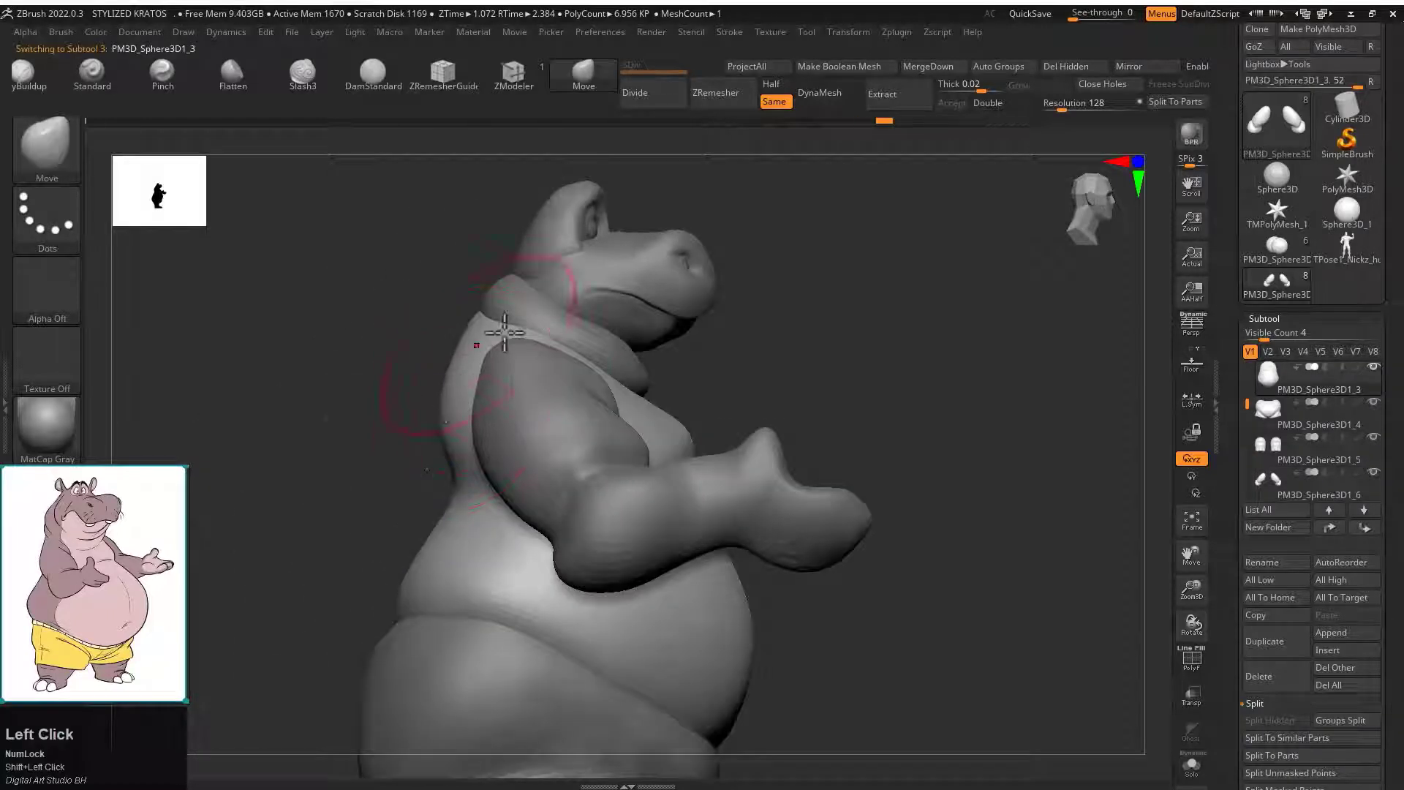
left_click_drag(504, 332, 713, 377, "alt")
left_click_drag(685, 438, 637, 401)
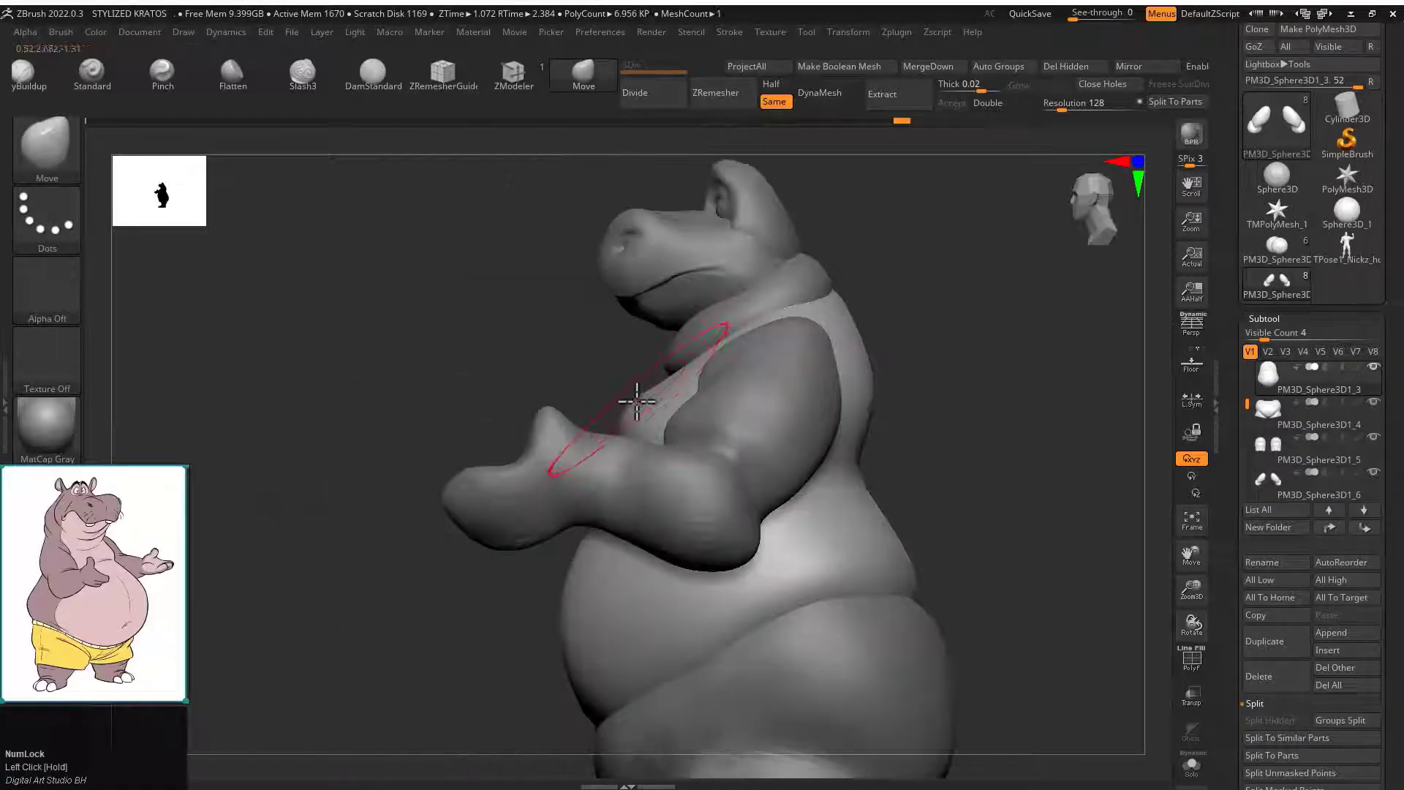
left_click_drag(617, 561, 583, 533)
key("w")
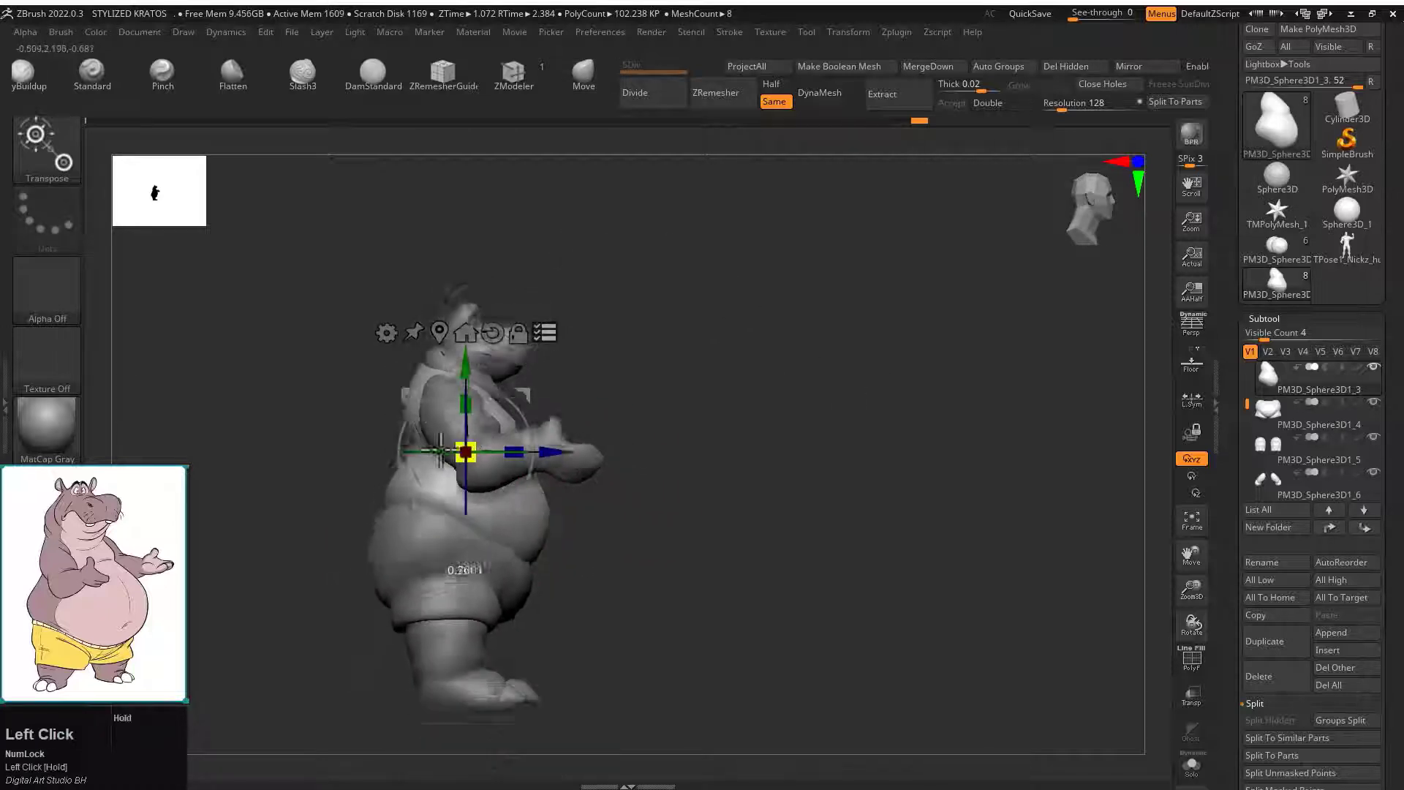
key("q")
left_click_drag(518, 486, 943, 467)
Hide the arms and reshape the torso's back, waist and chest contours with the Move brush.
left_click(1375, 473)
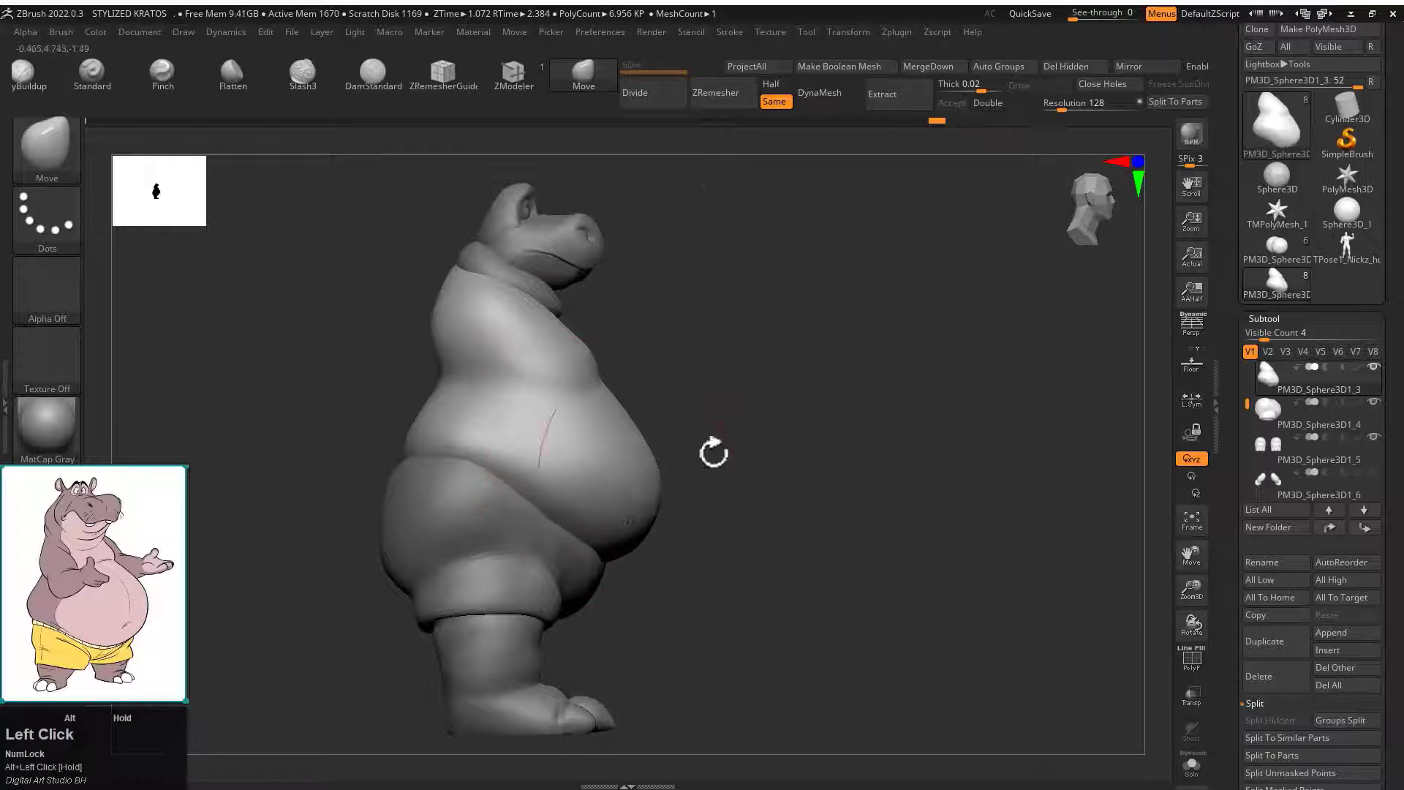
left_click_drag(714, 452, 949, 395)
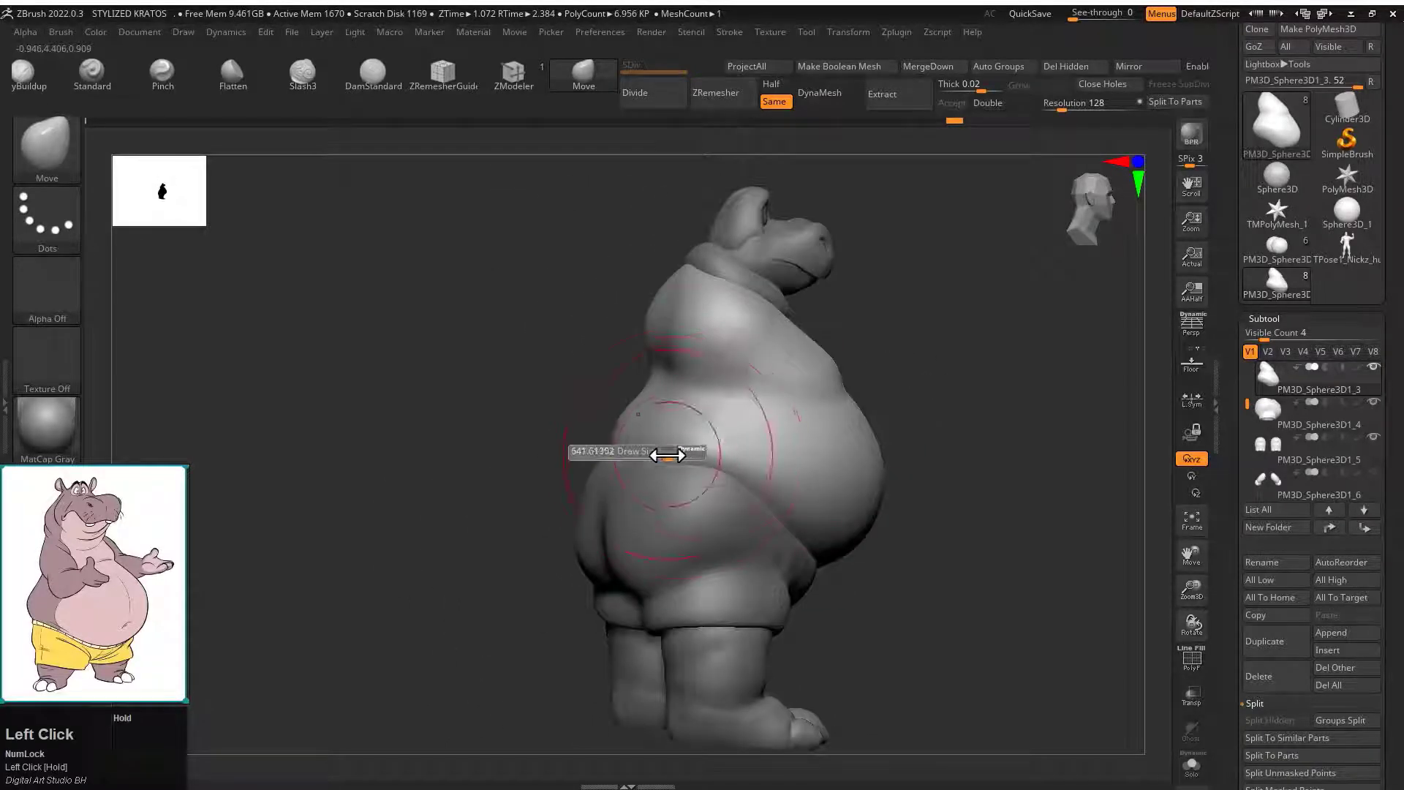
left_click_drag(673, 433, 611, 334)
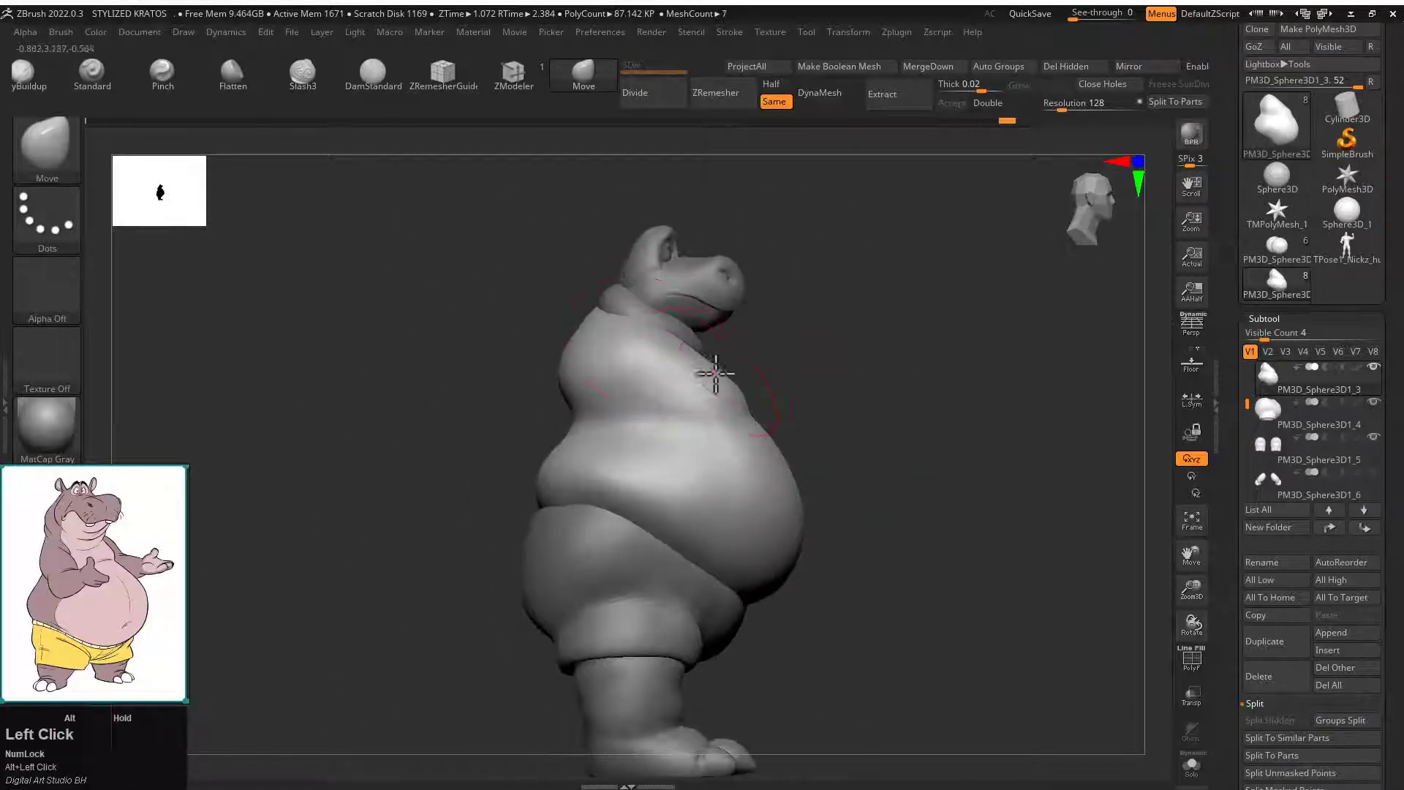
left_click_drag(715, 373, 706, 401)
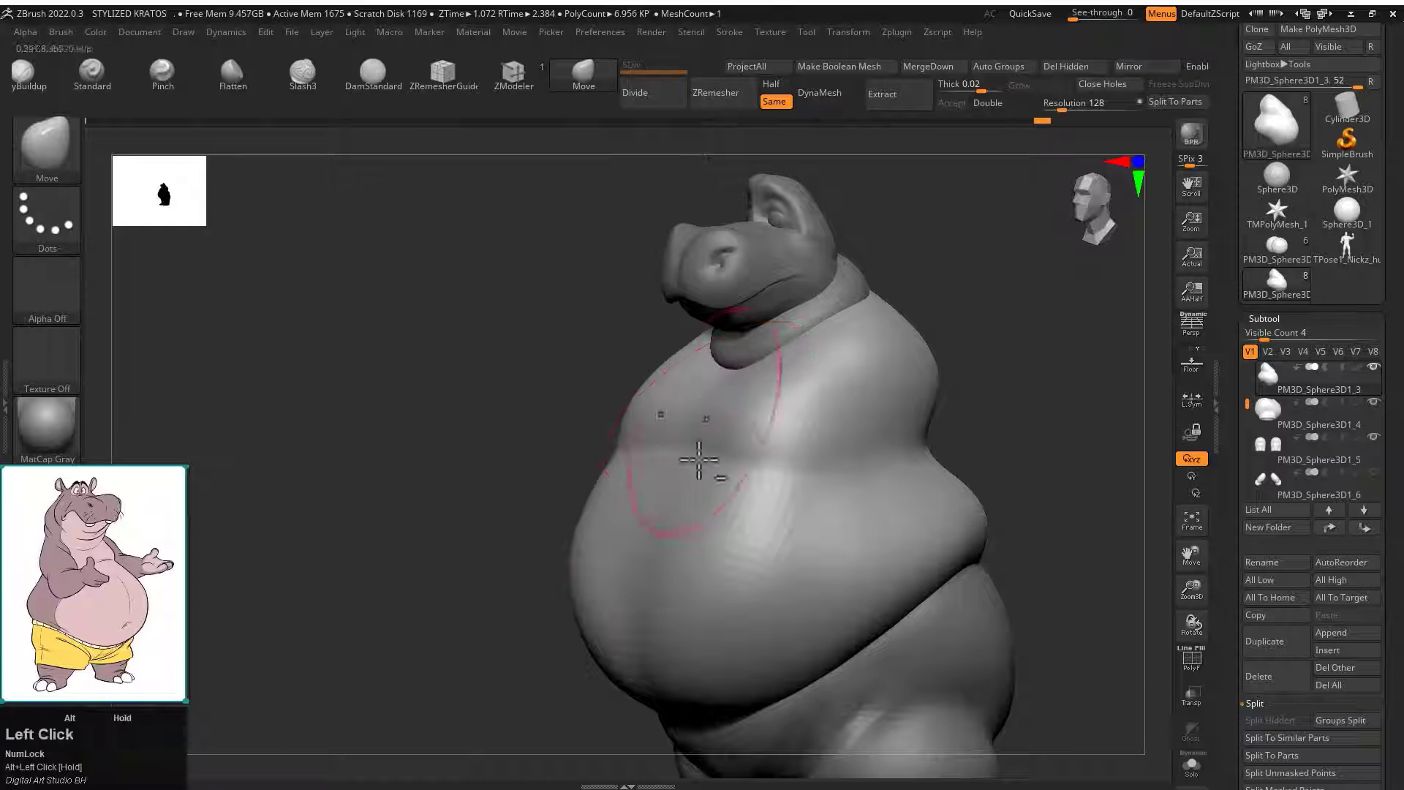
mouse_move(643, 560)
left_mouse_down()
mouse_move(533, 438)
mouse_move(793, 367)
left_mouse_up()
Carve a crease between the chest and the belly with the DamStandard brush and smooth its ends.
key("b")
key("d")
key("s")
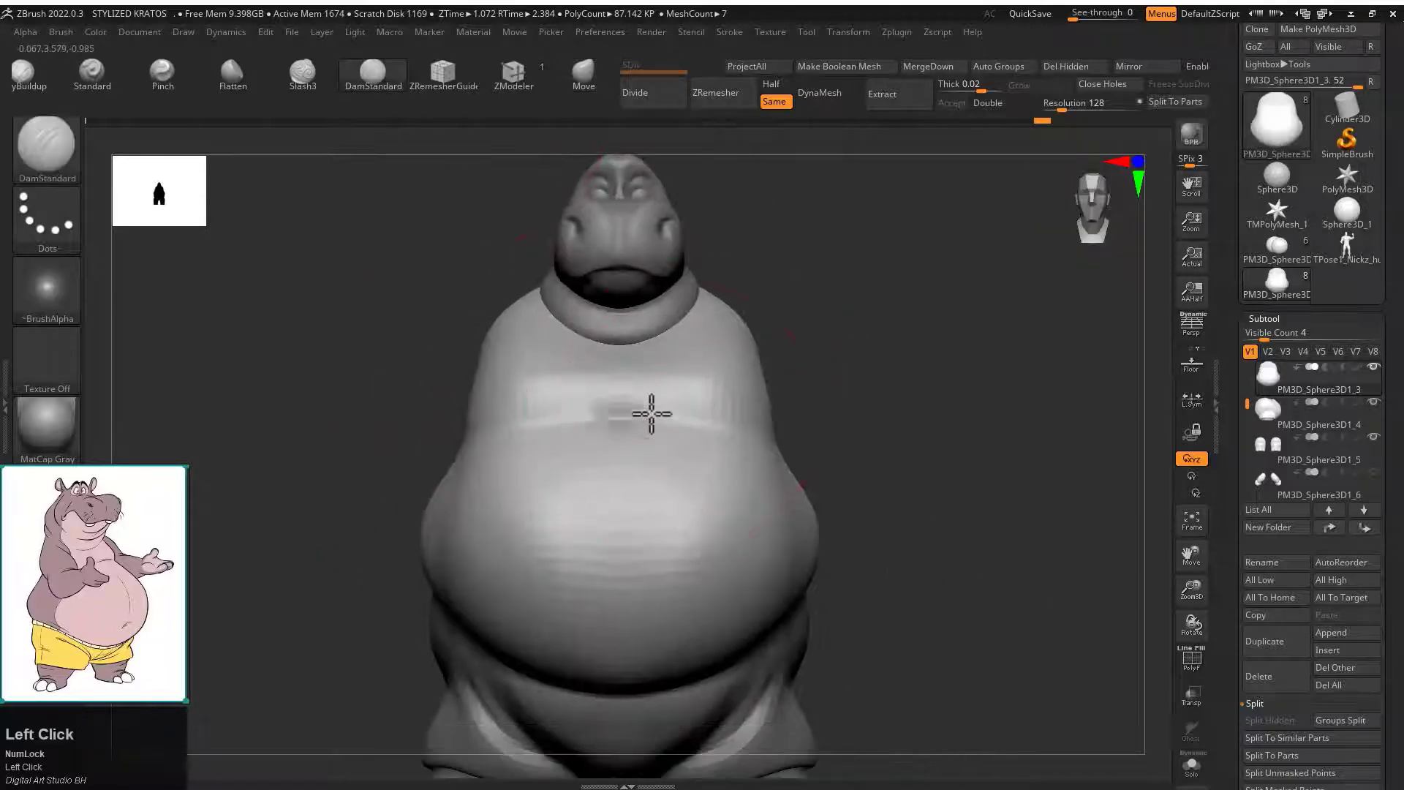
left_click_drag(651, 414, 727, 445)
key("space")
left_click(811, 413, "shift")
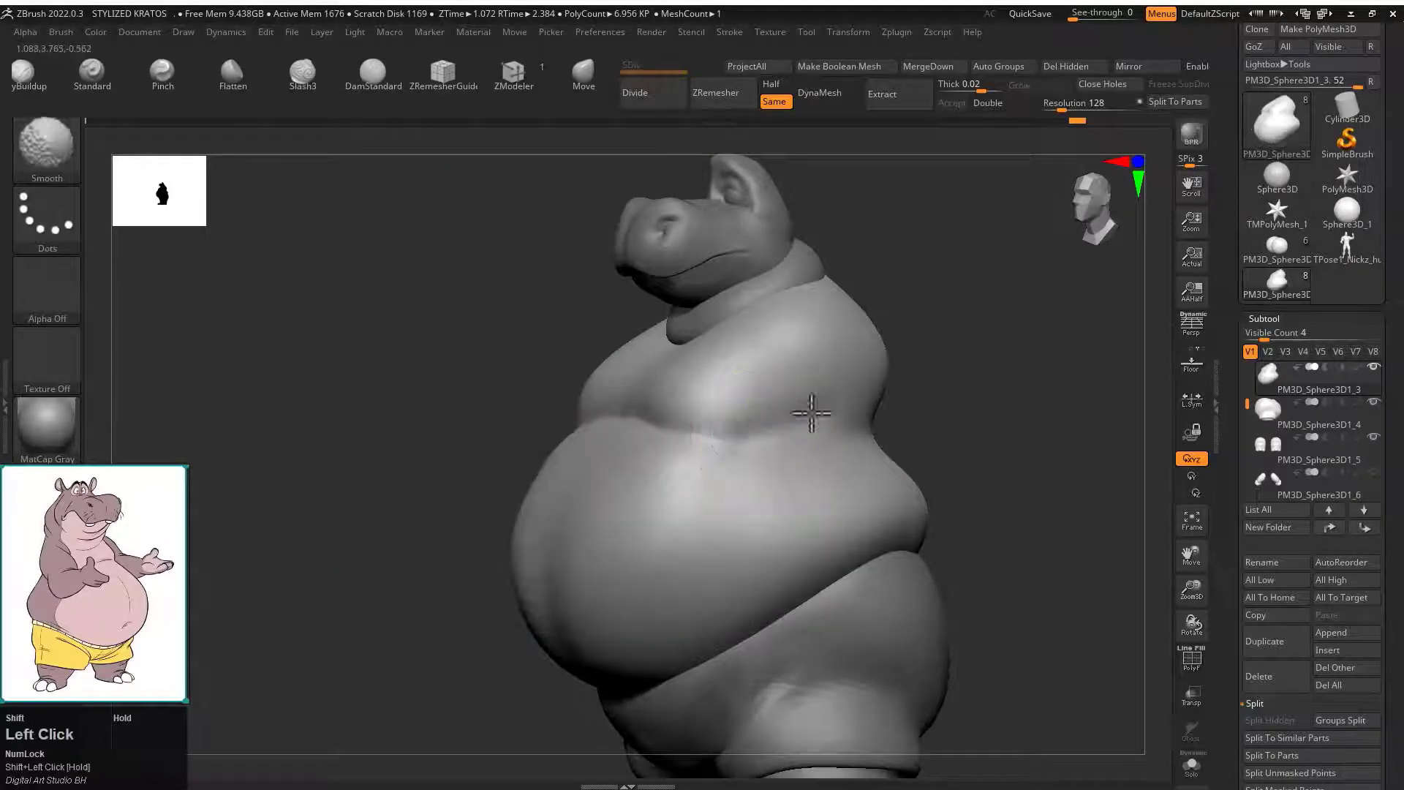
mouse_move(963, 358)
left_mouse_down()
mouse_move(501, 383)
mouse_move(528, 399)
left_mouse_up()
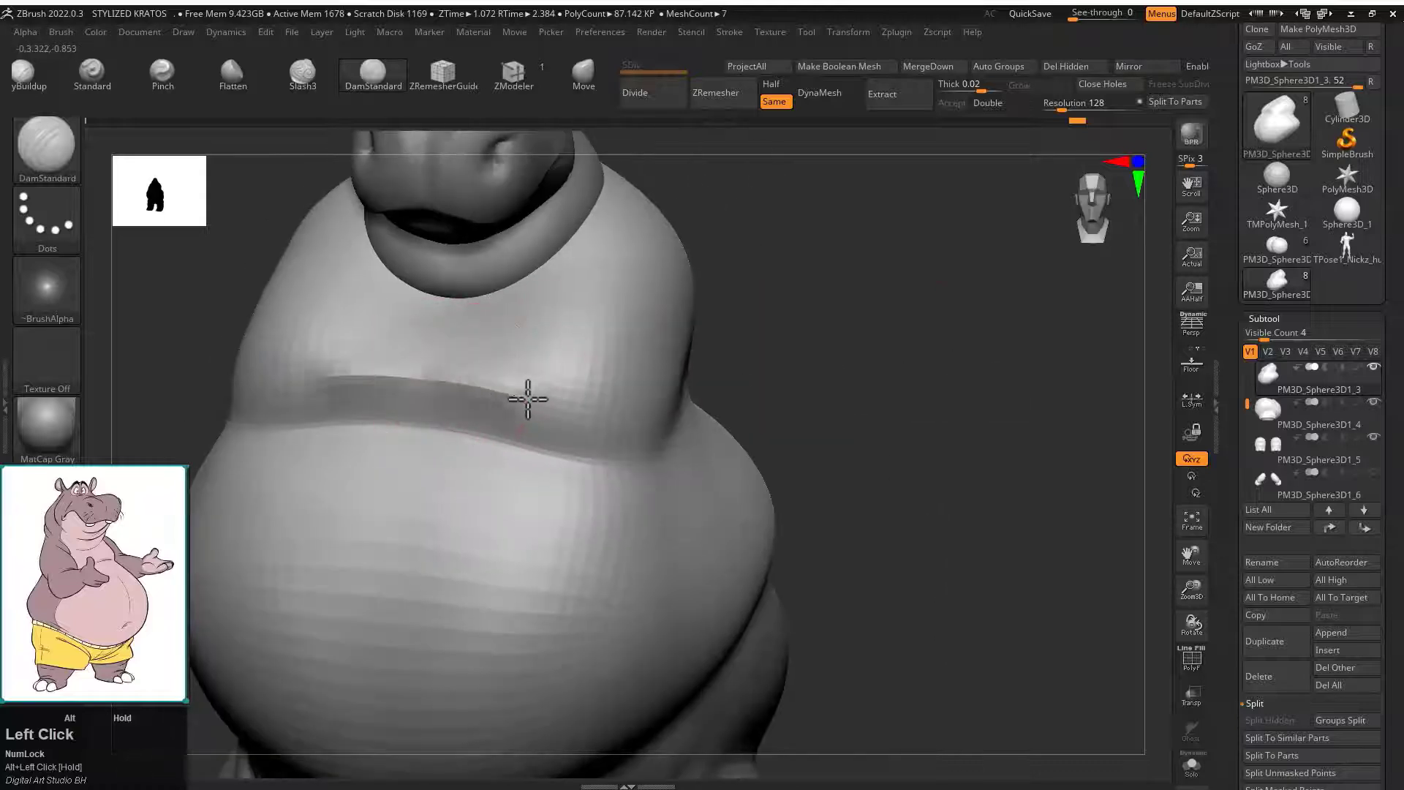
key("f")
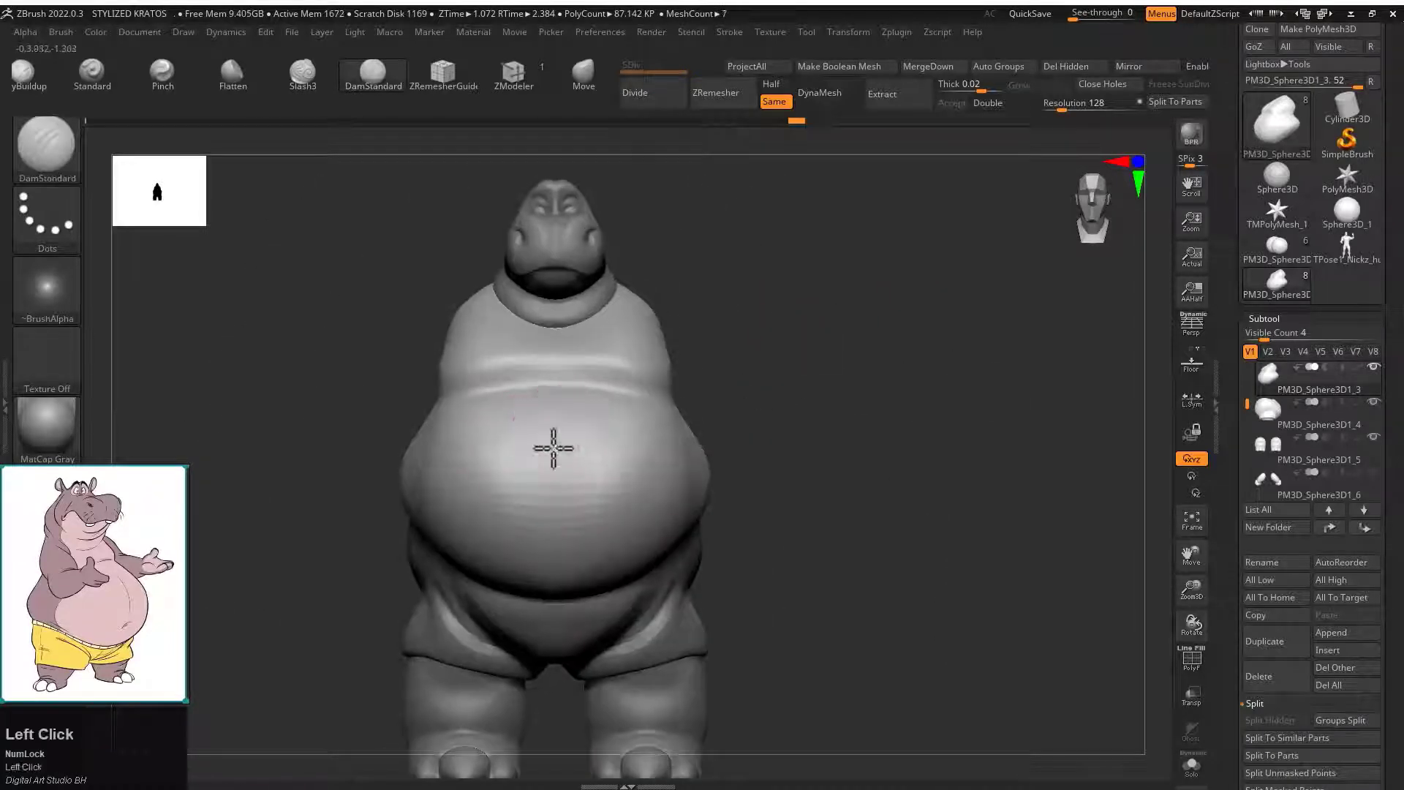
Carve a navel into the middle of the belly with DamStandard and adjust its shape with the Move brush.
mouse_move(742, 433)
left_mouse_down()
mouse_move(803, 423)
mouse_move(755, 417)
mouse_move(760, 406)
left_mouse_up()
mouse_move(590, 398)
left_mouse_down("alt")
mouse_move(573, 525)
mouse_move(616, 416)
left_mouse_up("alt")
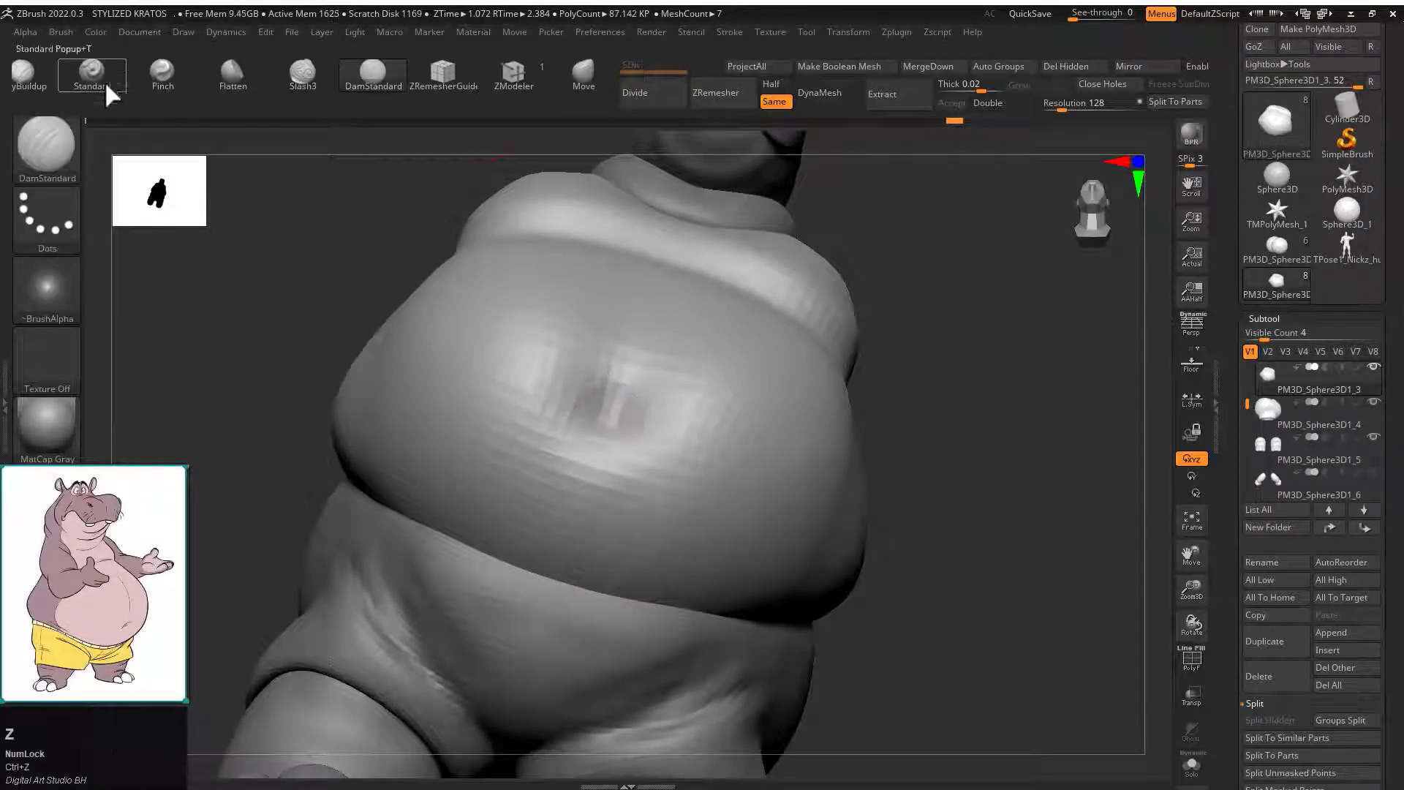
left_click_drag(610, 413, 893, 414, "shift")
left_click(612, 83)
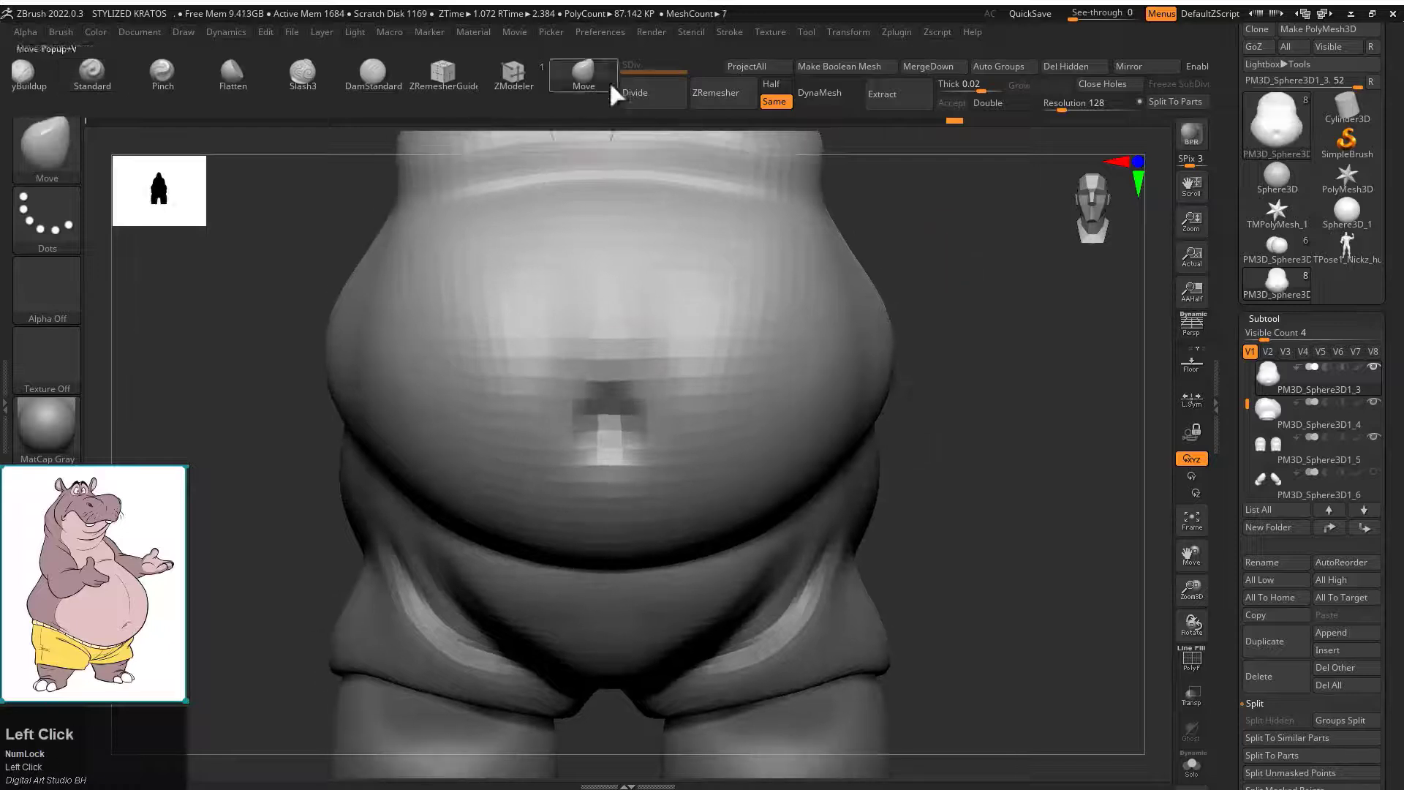
left_click_drag(927, 318, 900, 362)
Show the arms again and make them the active subtool.
left_click(1373, 472)
left_click_drag(983, 366, 827, 292)
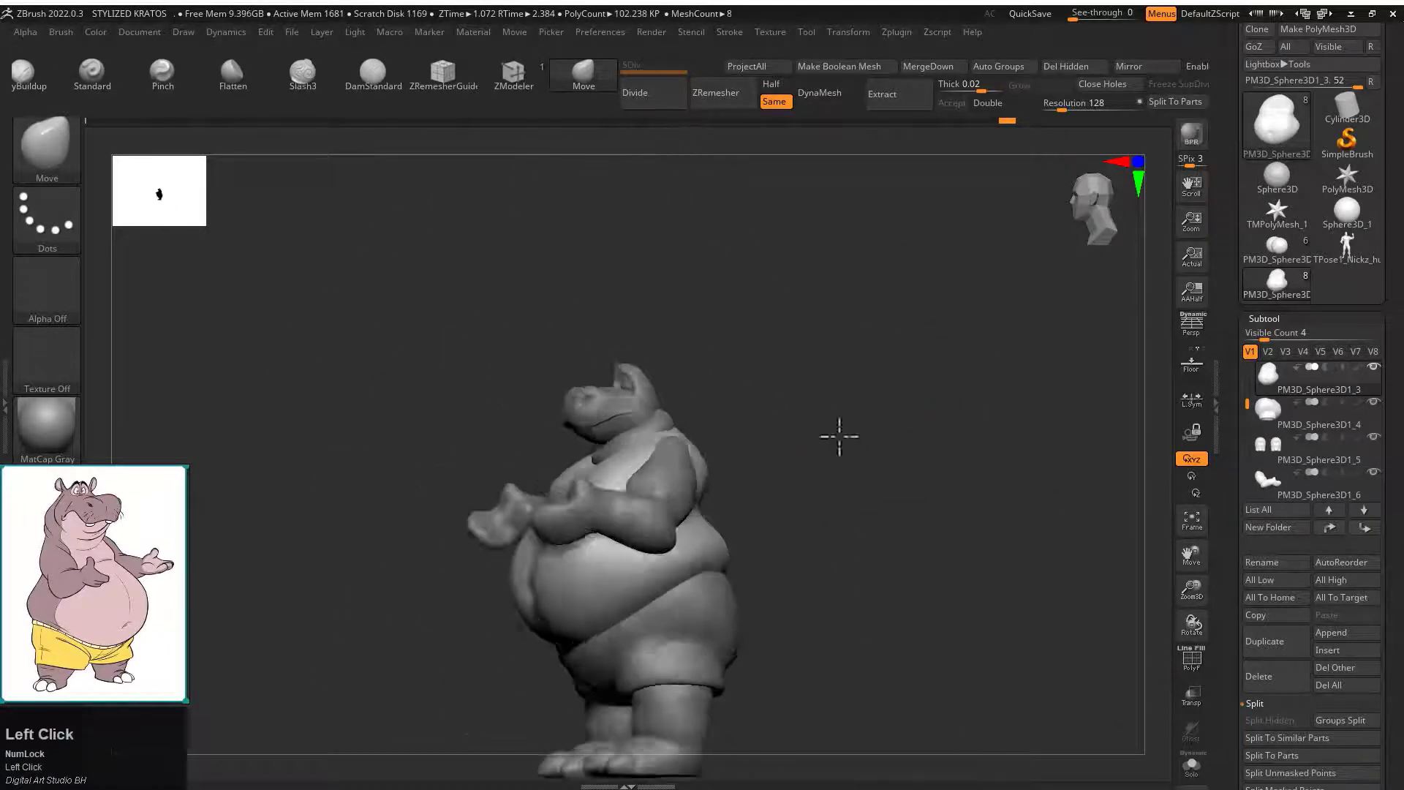
left_click_drag(838, 436, 983, 453)
left_click_drag(983, 453, 830, 541, "alt")
left_click(1274, 486)
left_click_drag(506, 454, 438, 414)
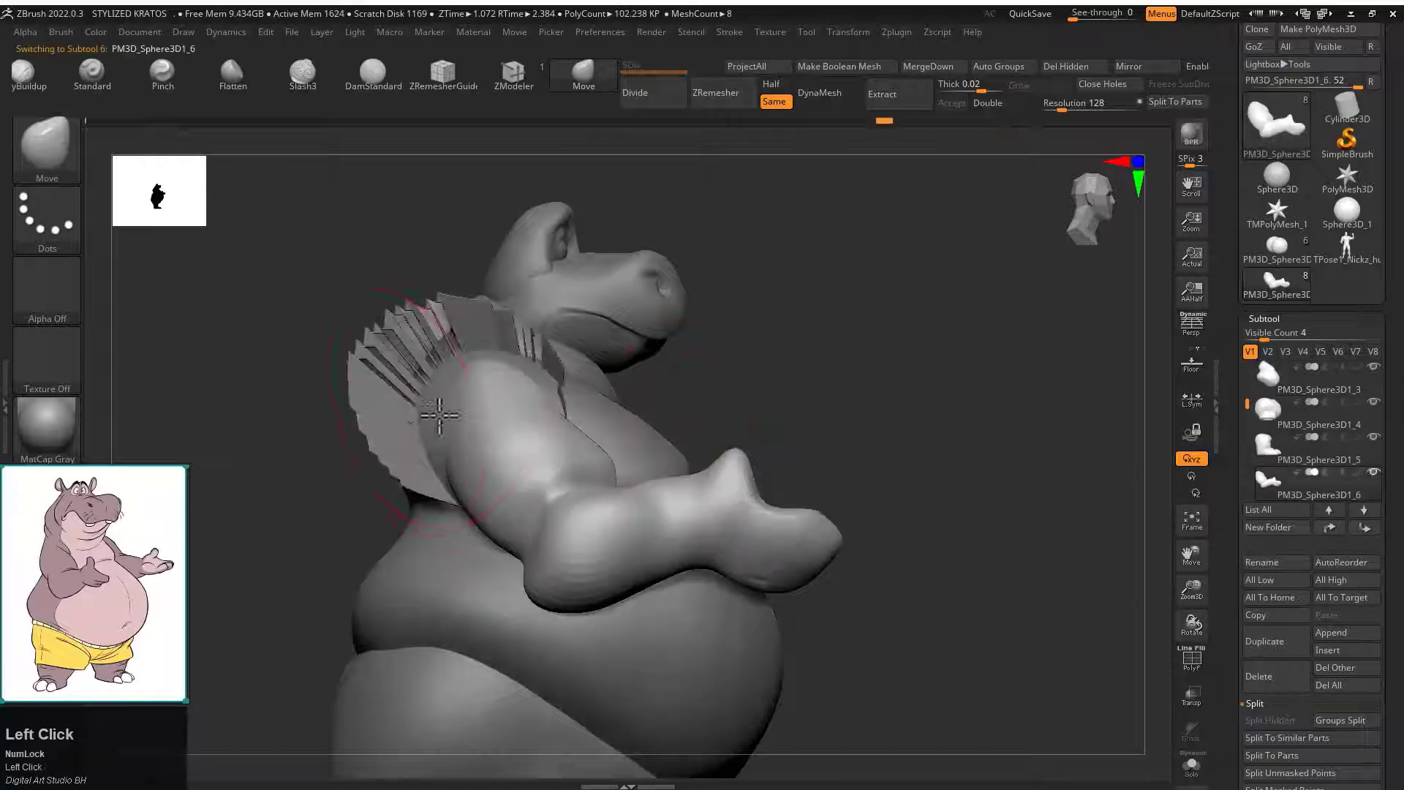
key("ctrl+z")
key("ctrl+z")
key("ctrl+shift+z")
key("ctrl+z")
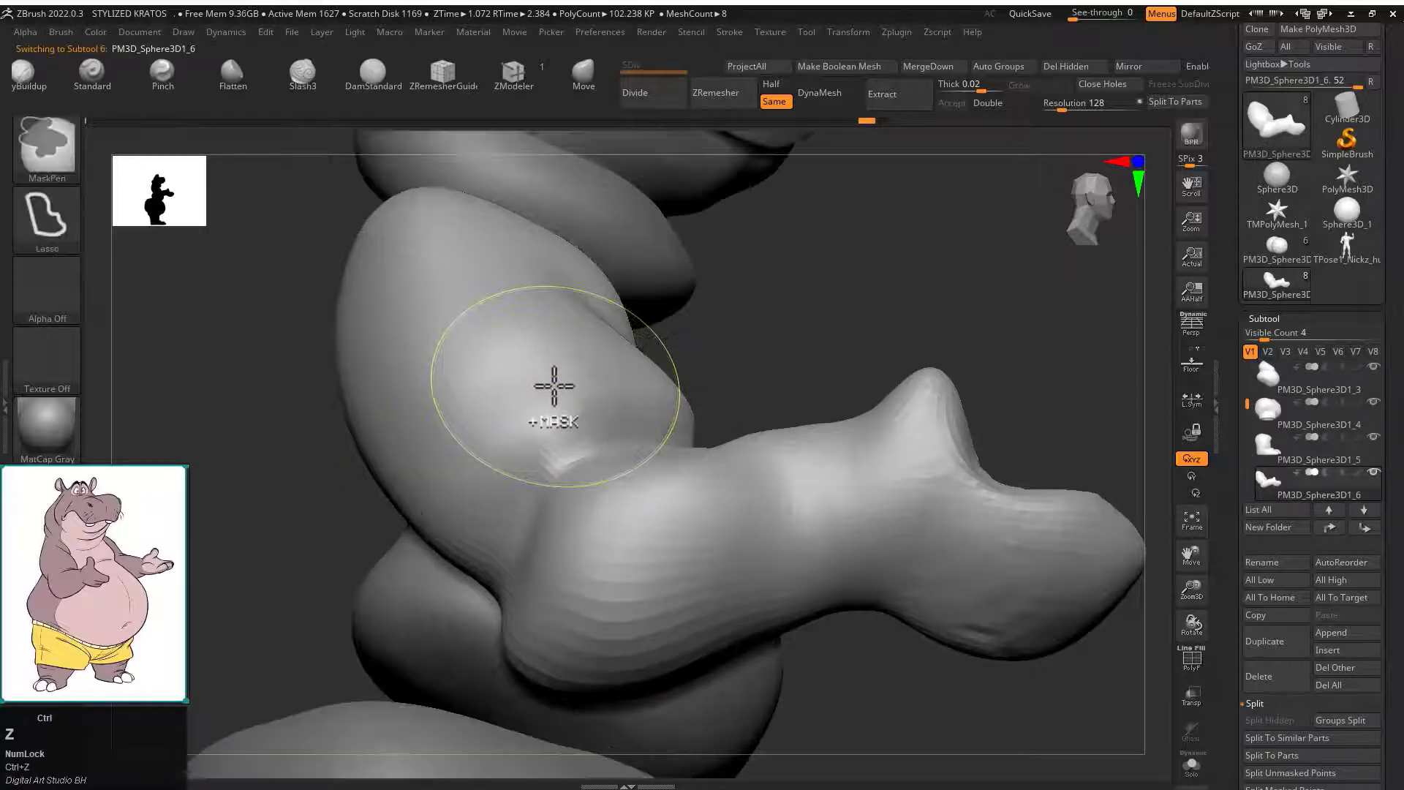
key("ctrl+shift+z")
Reposition both arms against the torso with the transform gizmo, checking the fit from the front, back and side.
left_click_drag(555, 385, 476, 419, "alt")
left_click_drag(863, 344, 699, 349, "shift")
key("w")
left_click(835, 245)
left_click_drag(761, 281, 762, 340)
left_click_drag(678, 424, 693, 424)
left_click_drag(781, 341, 809, 355)
left_click_drag(812, 292, 629, 300, "shift")
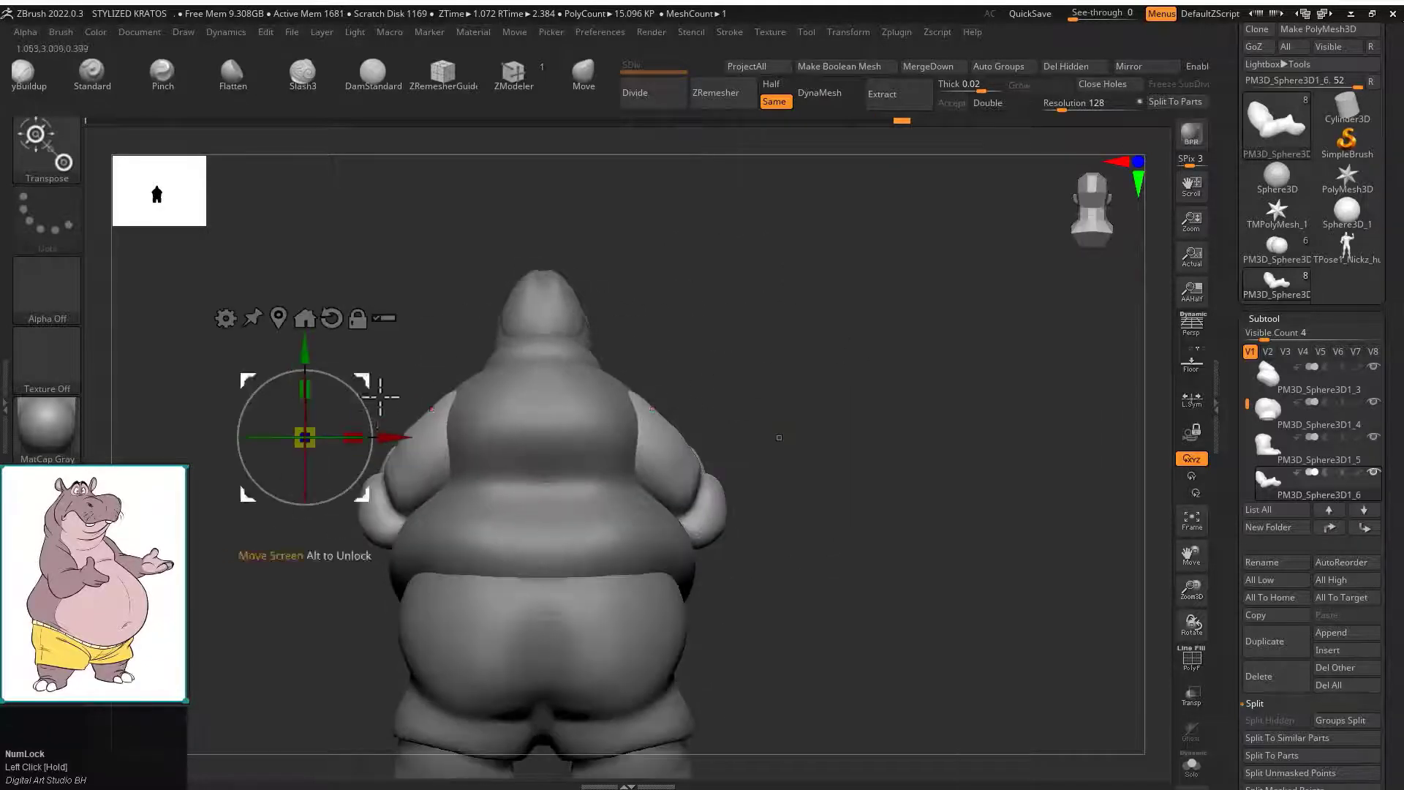
left_click_drag(384, 436, 374, 436)
left_click_drag(454, 292, 806, 282, "shift")
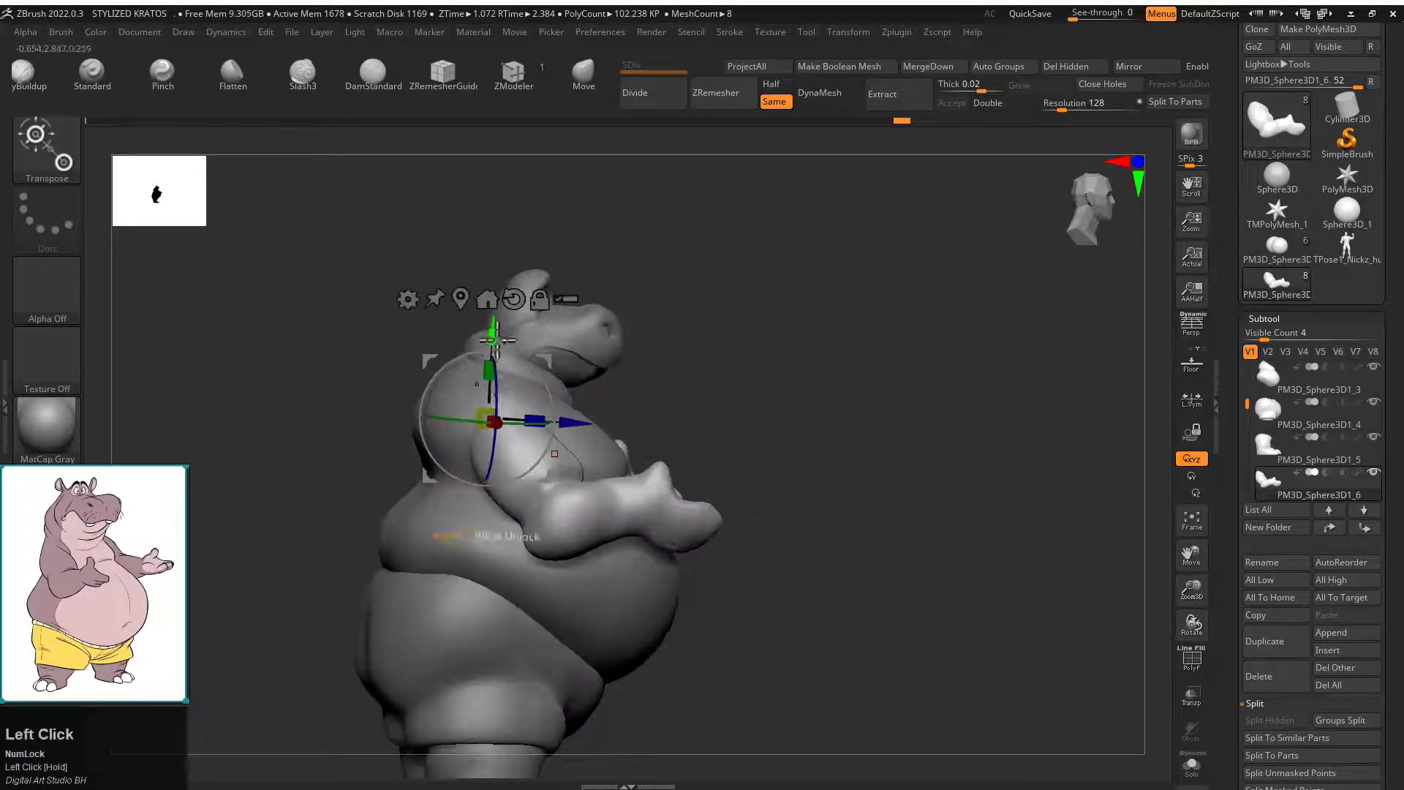
left_click_drag(712, 310, 673, 355, "shift")
Reshape the shoulders and upper arms with the Move brush so they blend into the torso.
key("q")
mouse_move(777, 277)
left_mouse_down("alt")
mouse_move(856, 298)
mouse_move(556, 344)
left_mouse_up("alt")
mouse_move(362, 307)
left_mouse_down("alt")
mouse_move(545, 282)
mouse_move(406, 307)
mouse_move(473, 331)
left_mouse_up("alt")
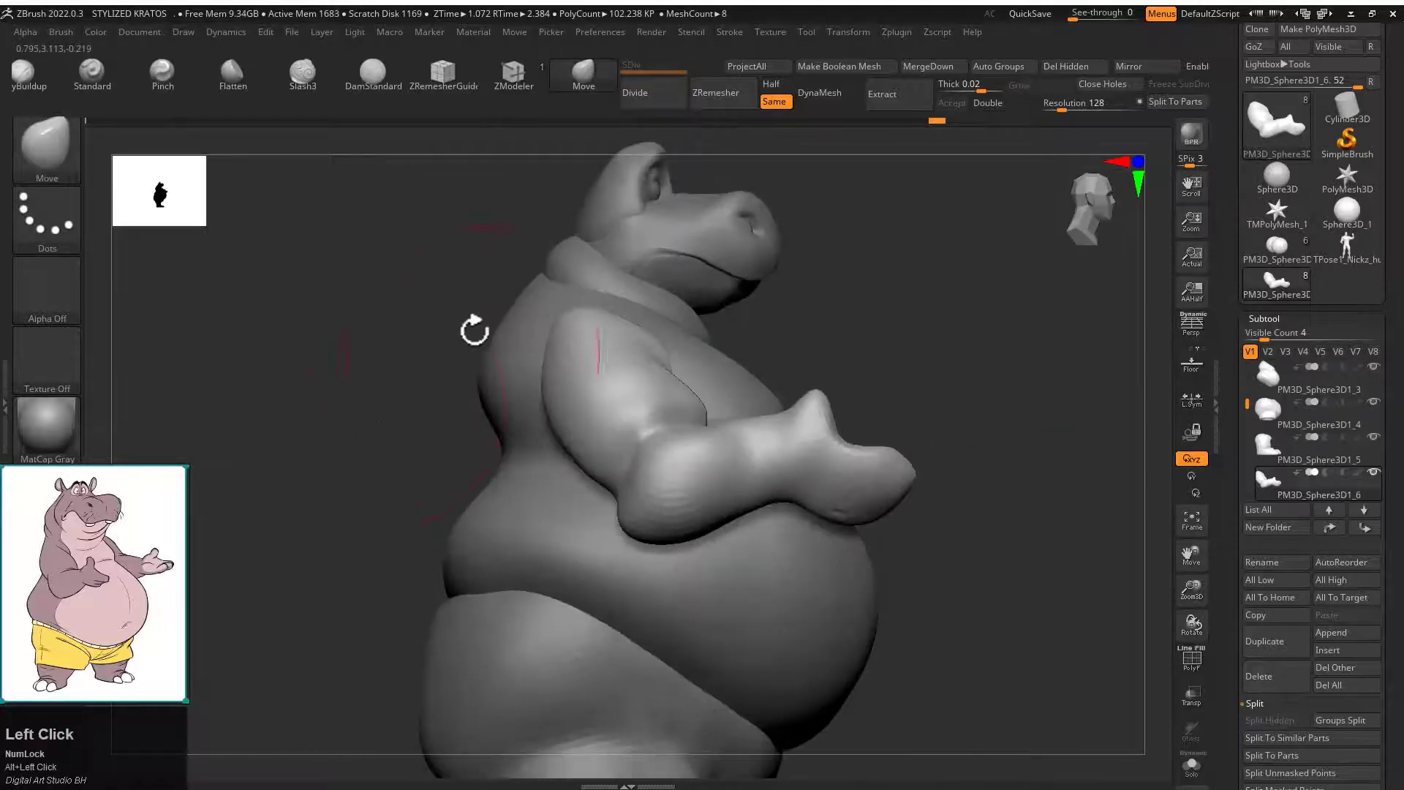
left_click_drag(576, 313, 638, 459)
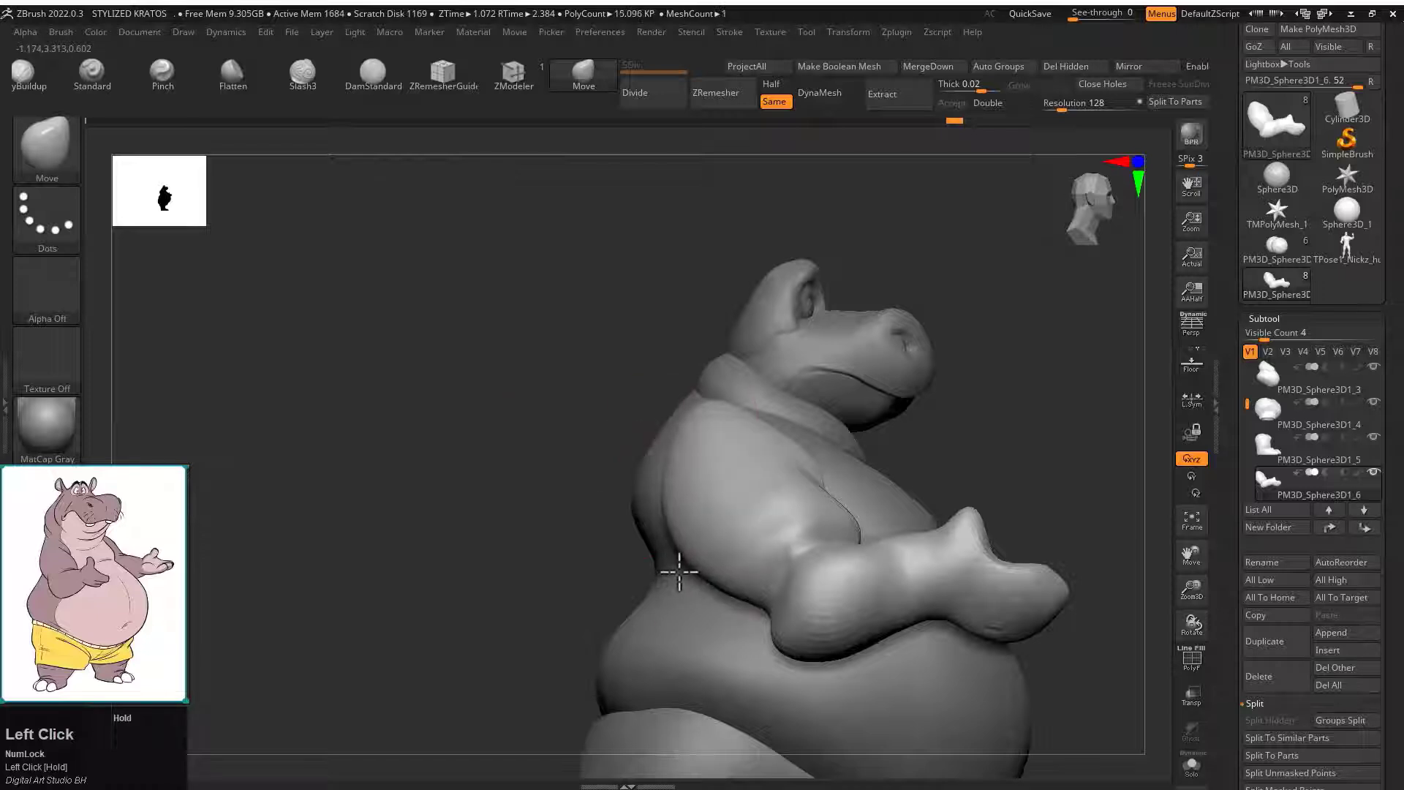
mouse_move(679, 571)
left_mouse_down()
mouse_move(464, 371)
mouse_move(423, 410)
mouse_move(619, 389)
left_mouse_up()
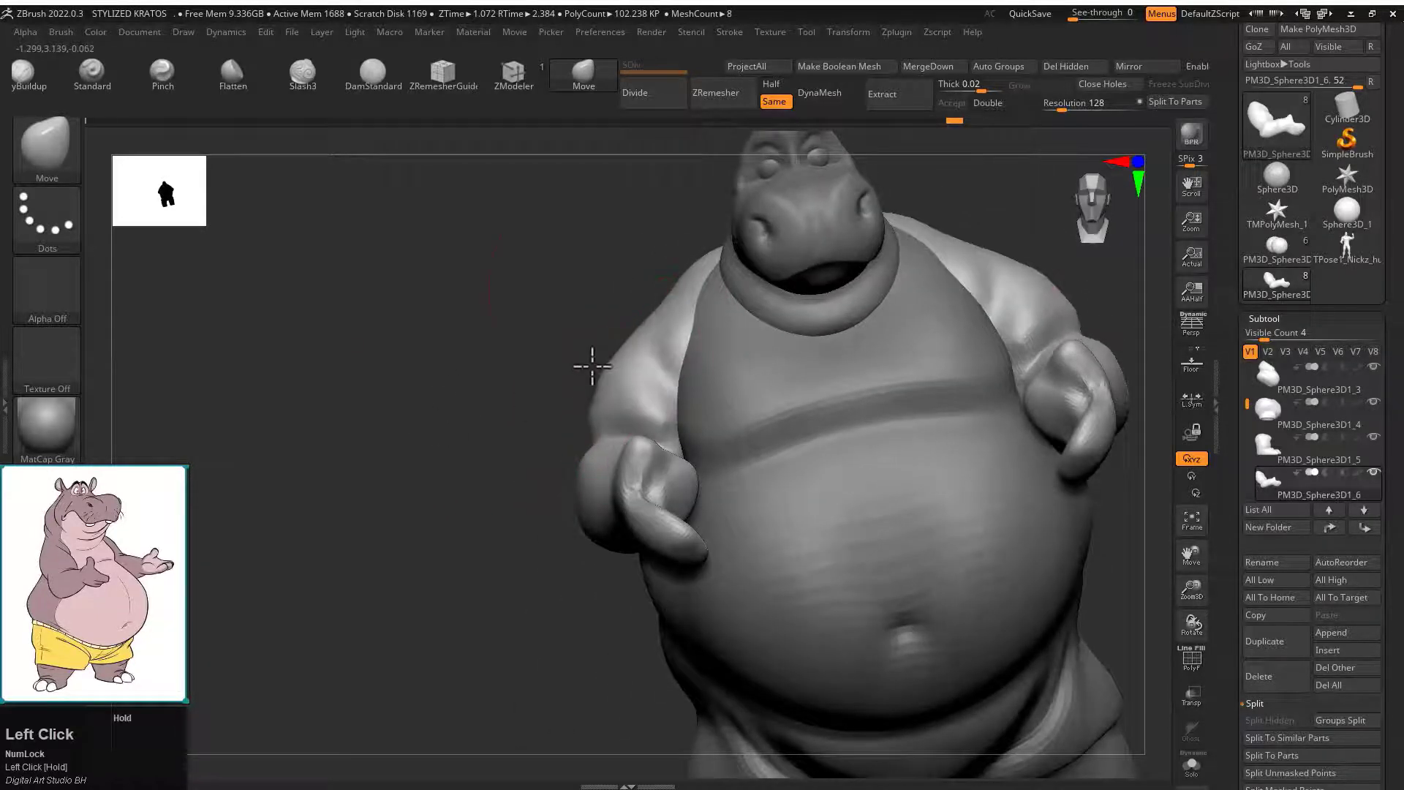
left_click_drag(639, 313, 429, 126)
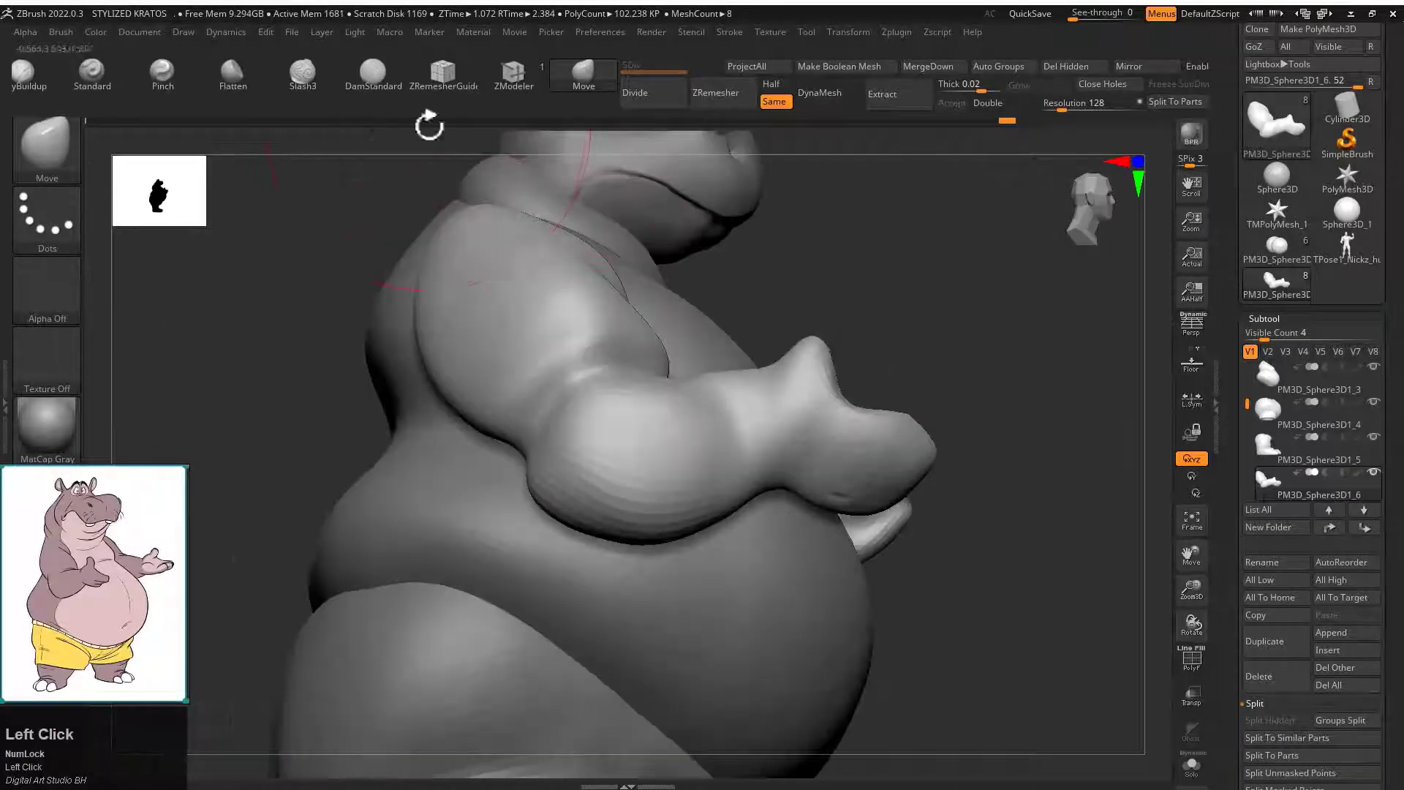
Sharpen the fold on the front of the upper arms with the Pinch brush and smooth it.
left_click(172, 73)
mouse_move(812, 278)
left_mouse_down()
mouse_move(584, 347)
mouse_move(508, 300)
mouse_move(508, 355)
mouse_move(490, 380)
mouse_move(409, 377)
mouse_move(634, 279)
mouse_move(626, 336)
left_mouse_up()
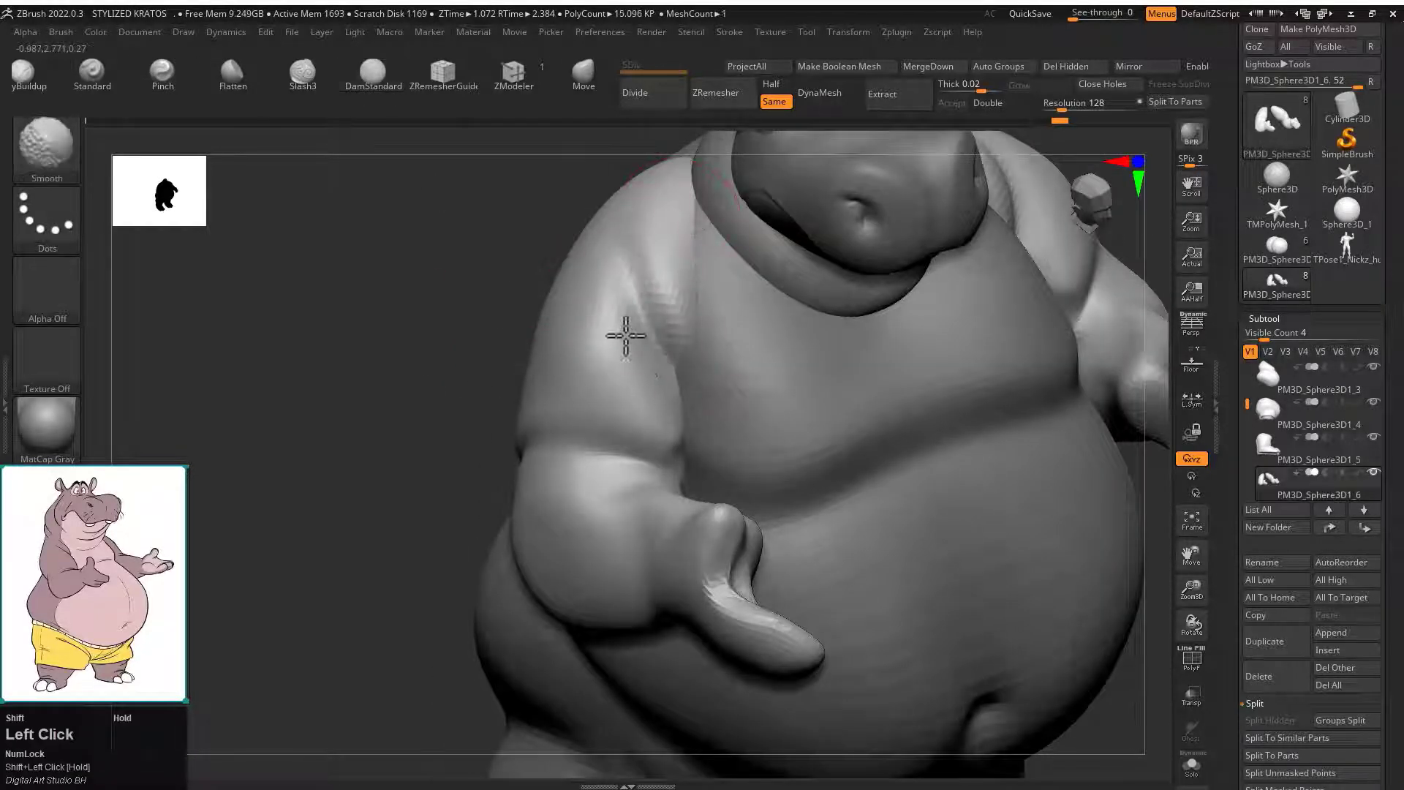
left_click(163, 77)
key("space")
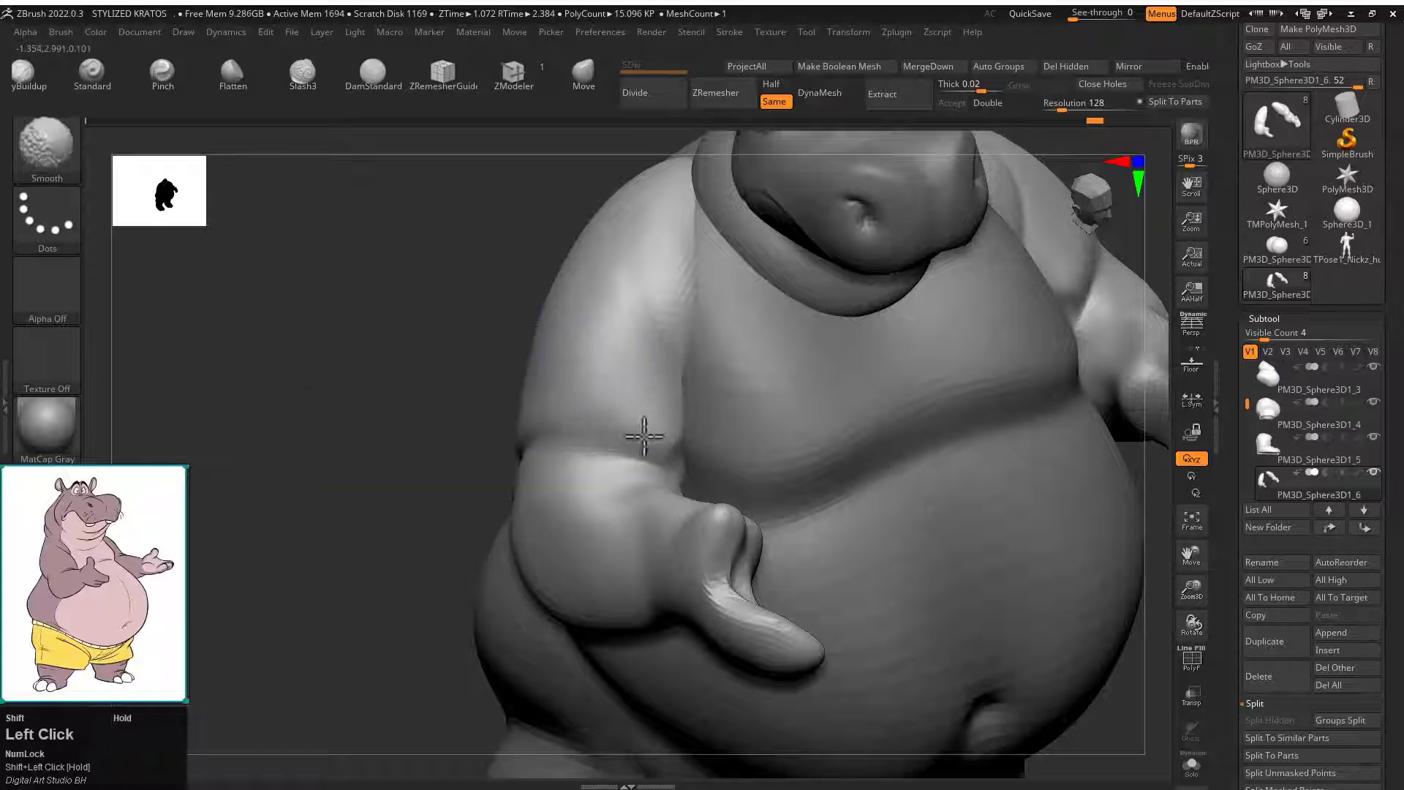
mouse_move(351, 439)
left_mouse_down()
mouse_move(808, 385)
mouse_move(863, 365)
left_mouse_up()
Adjust the upper arms with the Move brush and define the outer elbow creases with DamStandard and Pinch.
left_click(583, 75)
mouse_move(648, 388)
left_mouse_down()
mouse_move(912, 354)
mouse_move(558, 276)
left_mouse_up()
left_click(373, 73)
mouse_move(454, 275)
left_mouse_down()
mouse_move(539, 325)
mouse_move(956, 298)
mouse_move(881, 289)
mouse_move(931, 329)
mouse_move(647, 273)
mouse_move(441, 354)
mouse_move(476, 313)
mouse_move(934, 276)
mouse_move(785, 290)
left_mouse_up()
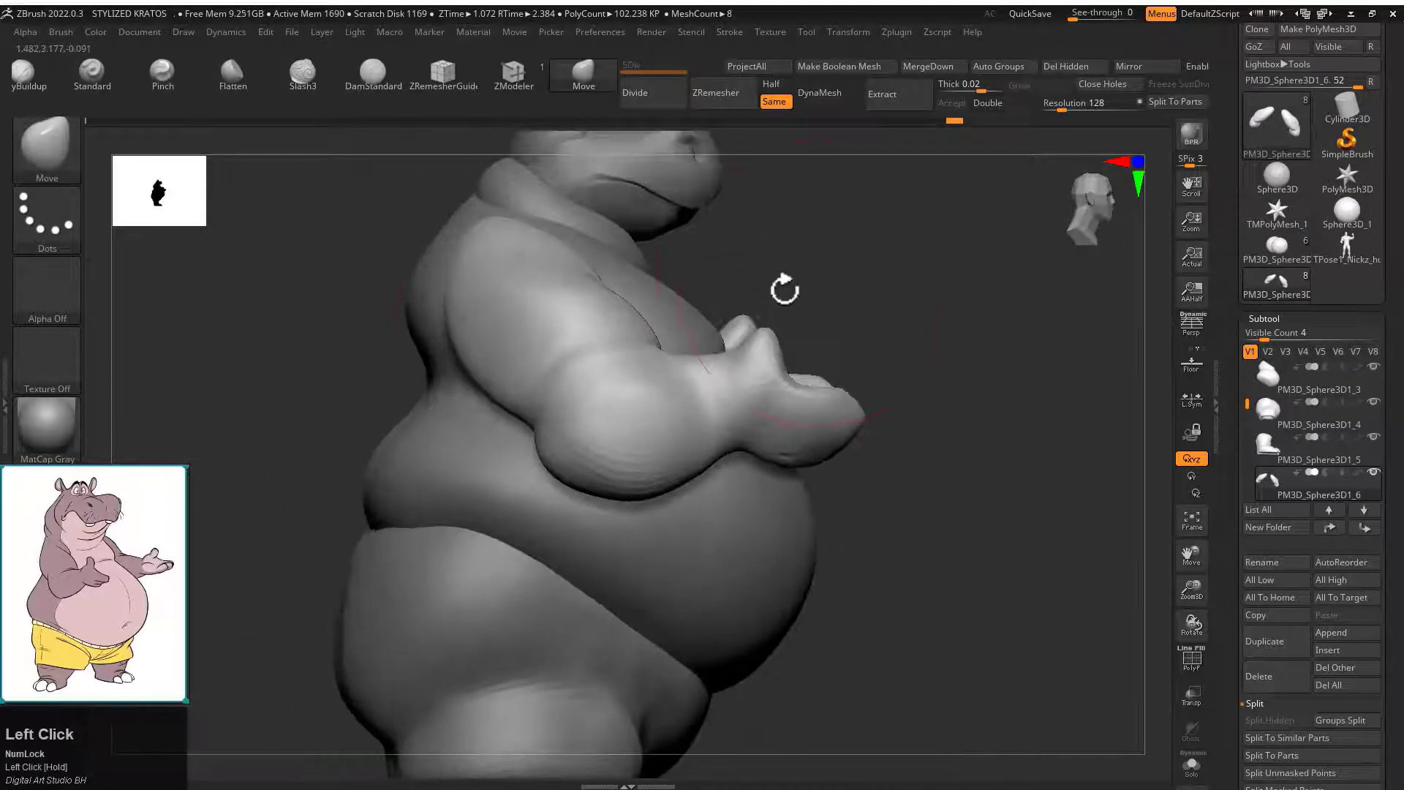
left_click(374, 77)
left_click_drag(293, 270, 366, 285)
key("s")
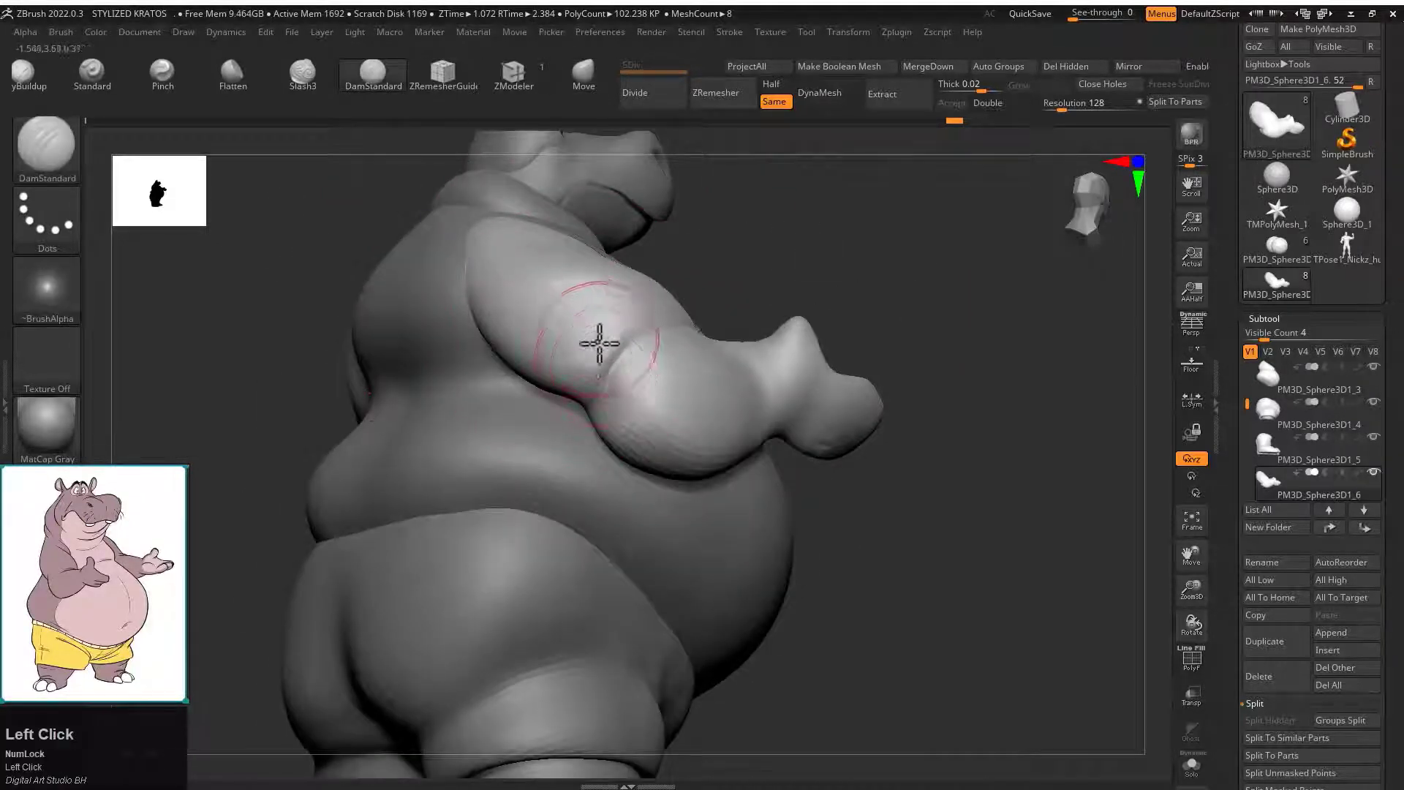
left_click(161, 76)
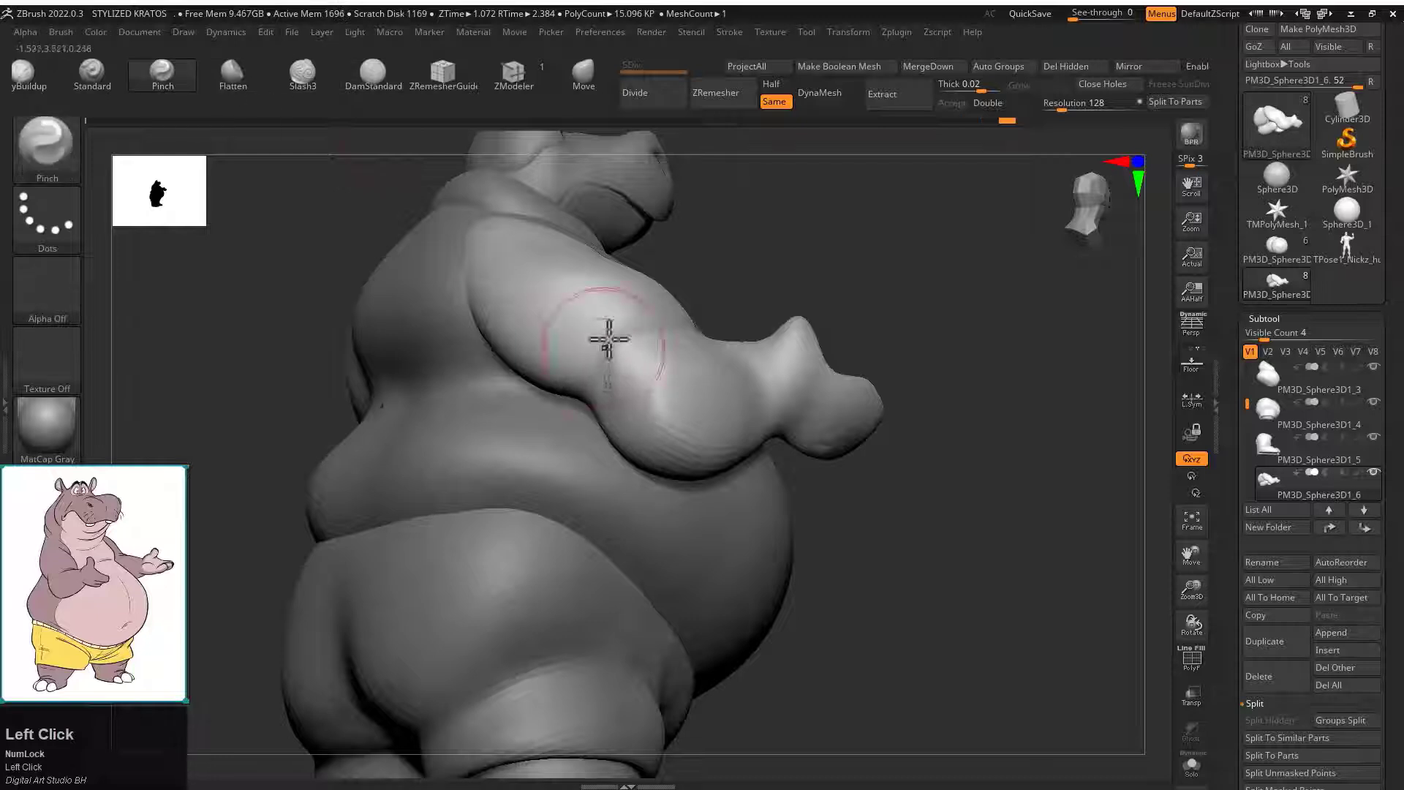
left_click_drag(943, 274, 786, 259)
Refine the contours of the upper arms and forearms with the Move brush.
left_click(584, 76)
key("s")
mouse_move(351, 384)
left_mouse_down()
mouse_move(534, 386)
mouse_move(642, 323)
mouse_move(891, 273)
mouse_move(863, 285)
mouse_move(852, 399)
left_mouse_up()
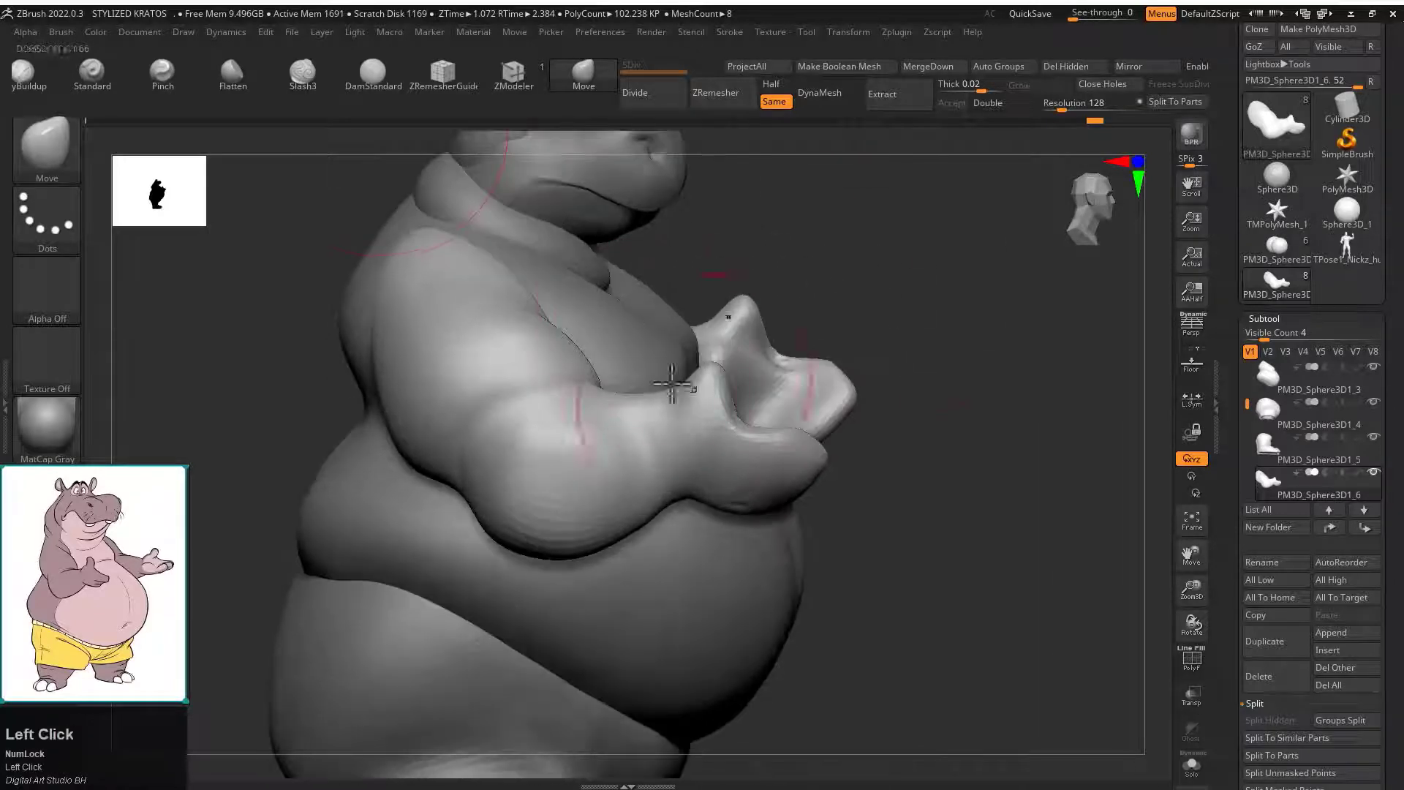
left_click_drag(658, 365, 616, 293)
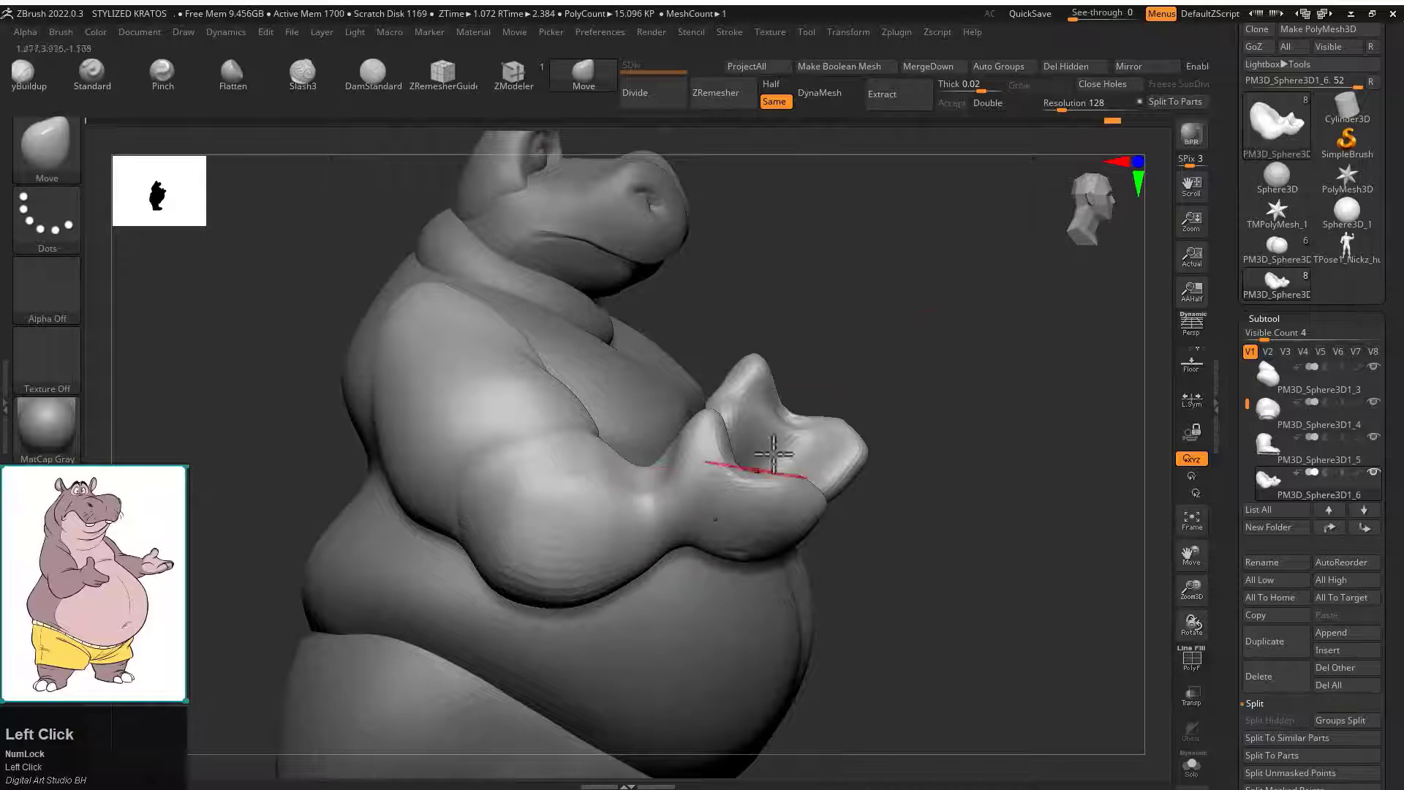
Reshape the palms and wrists with the Move brush and smooth the hand surfaces.
left_click_drag(773, 454, 642, 428)
left_click_drag(680, 378, 672, 415, "shift")
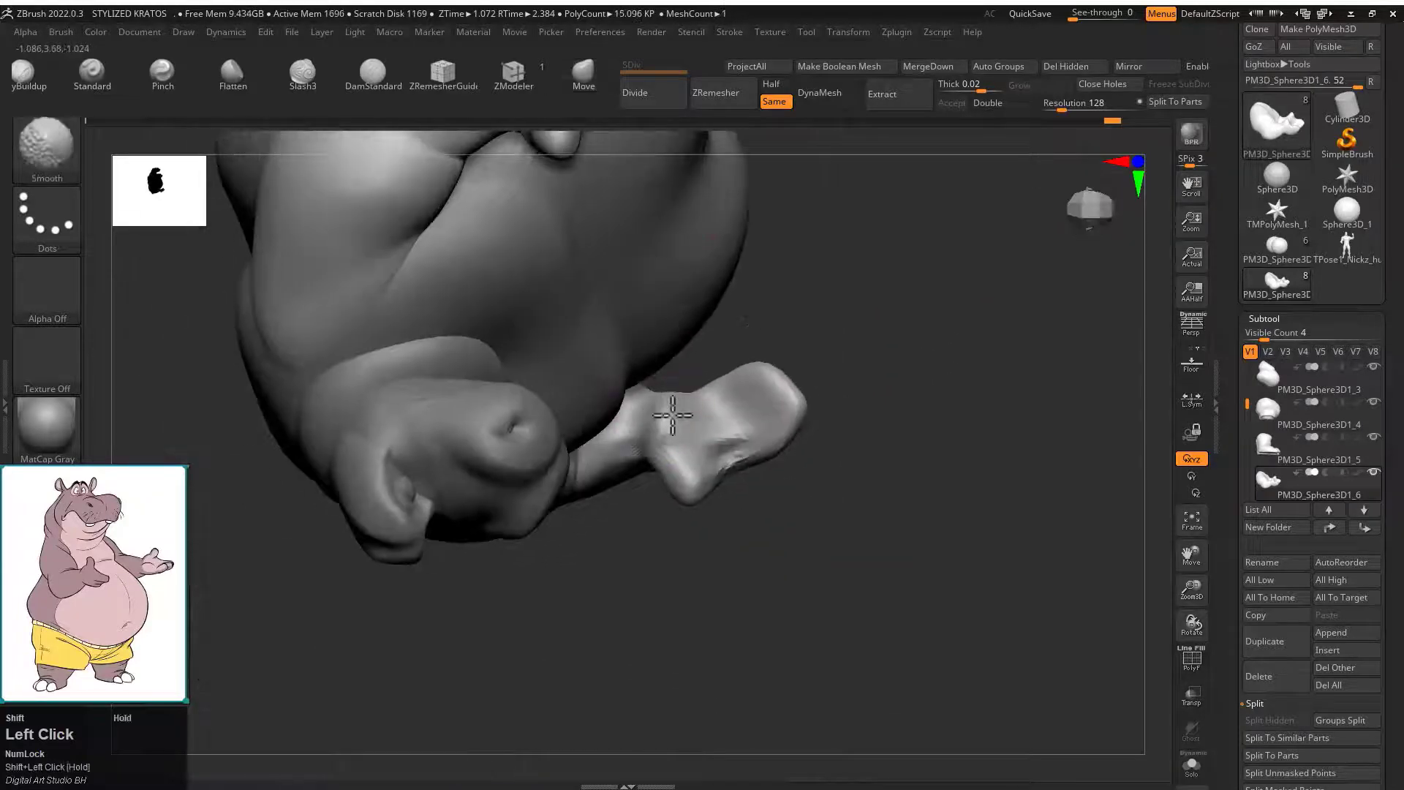
mouse_move(788, 513)
left_mouse_down()
mouse_move(783, 429)
mouse_move(686, 438)
left_mouse_up()
left_click_drag(790, 351, 823, 226)
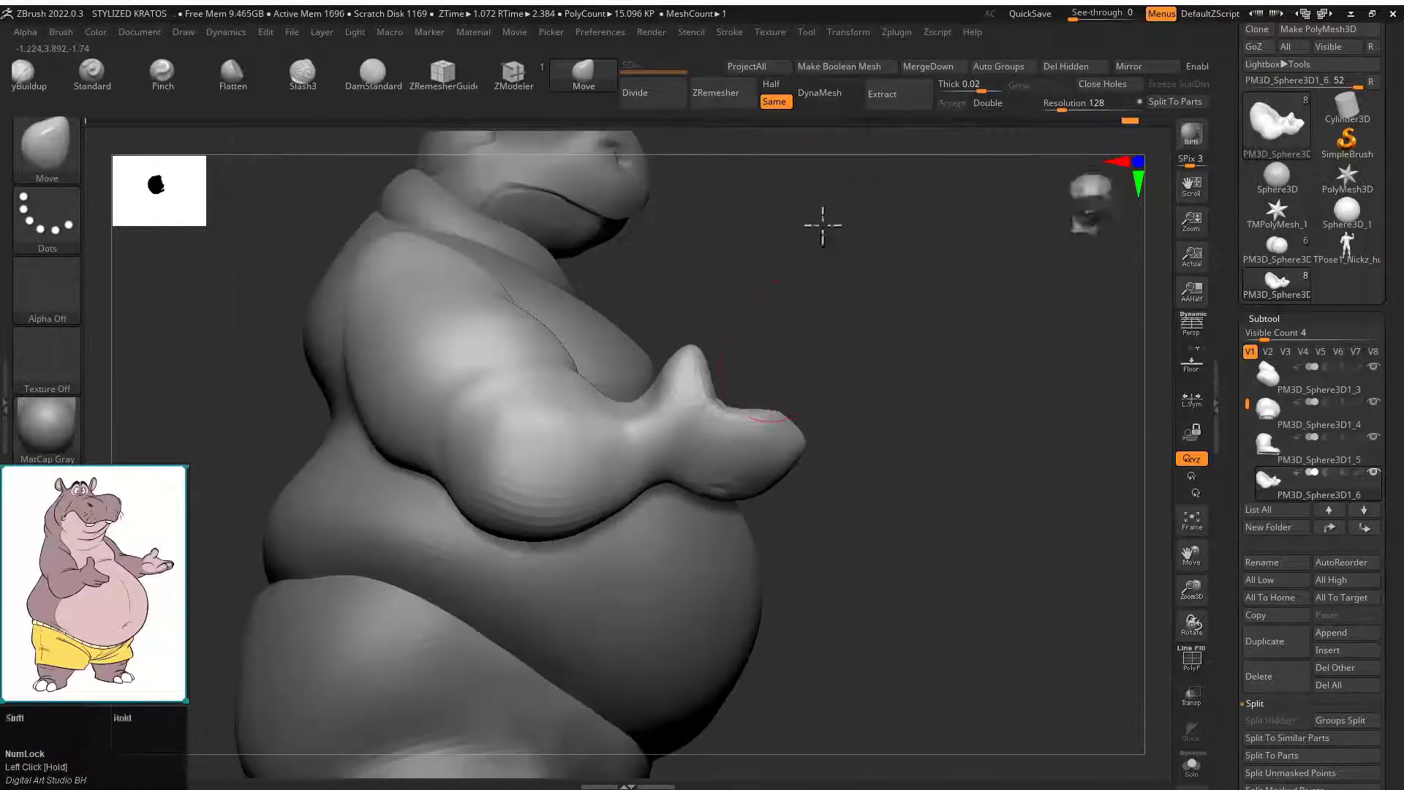
left_click_drag(812, 501, 724, 439)
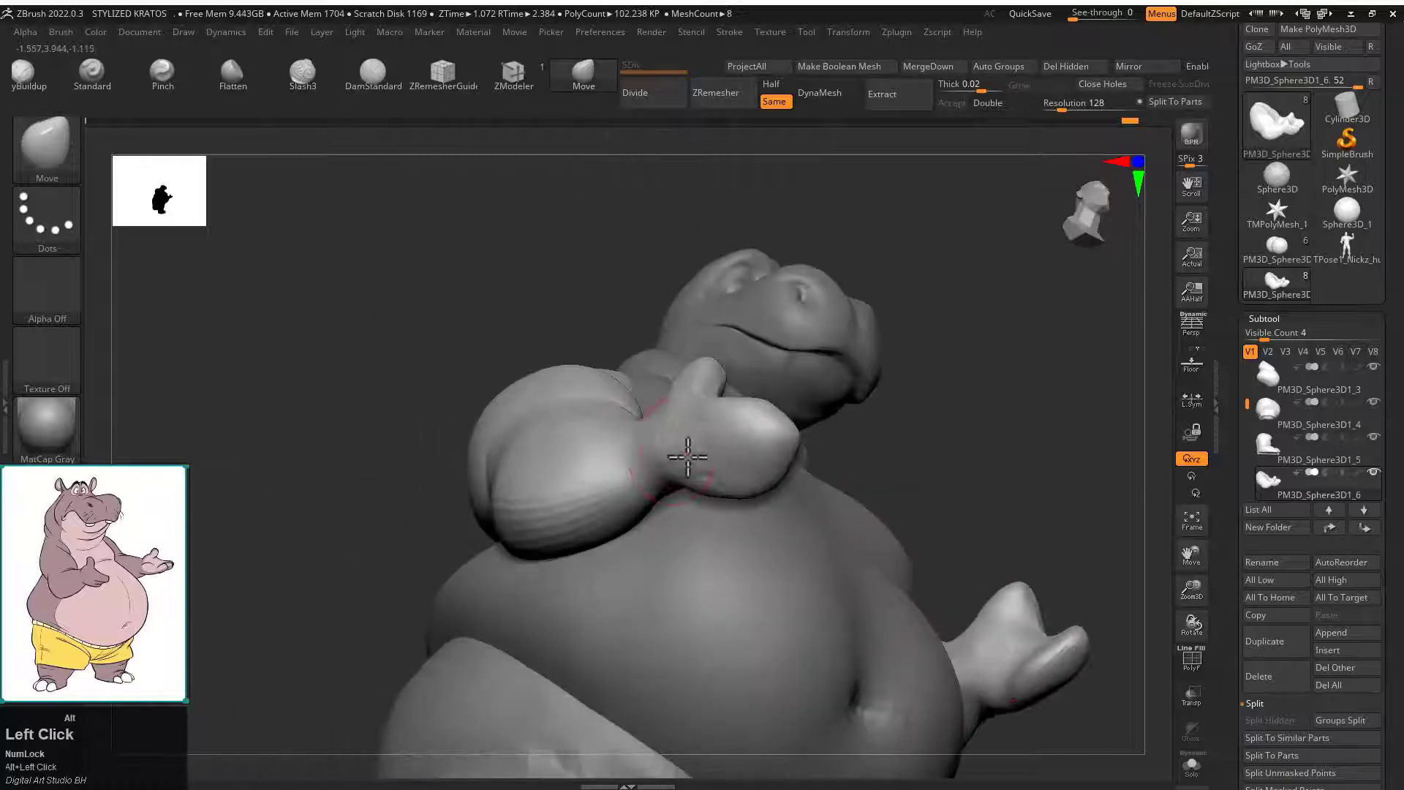
Carve a crease across the palms at the base of the fingers with the DamStandard brush.
left_click(384, 79)
mouse_move(929, 409)
left_mouse_down()
mouse_move(1002, 406)
mouse_move(893, 329)
mouse_move(968, 307)
mouse_move(877, 315)
left_mouse_up()
left_click_drag(766, 316, 874, 376)
left_click_drag(805, 454, 889, 502)
mouse_move(955, 354)
left_mouse_down()
mouse_move(997, 298)
mouse_move(932, 282)
left_mouse_up()
Reshape the thumbs and the finger blocks of both hands with the Move brush.
left_click(584, 74)
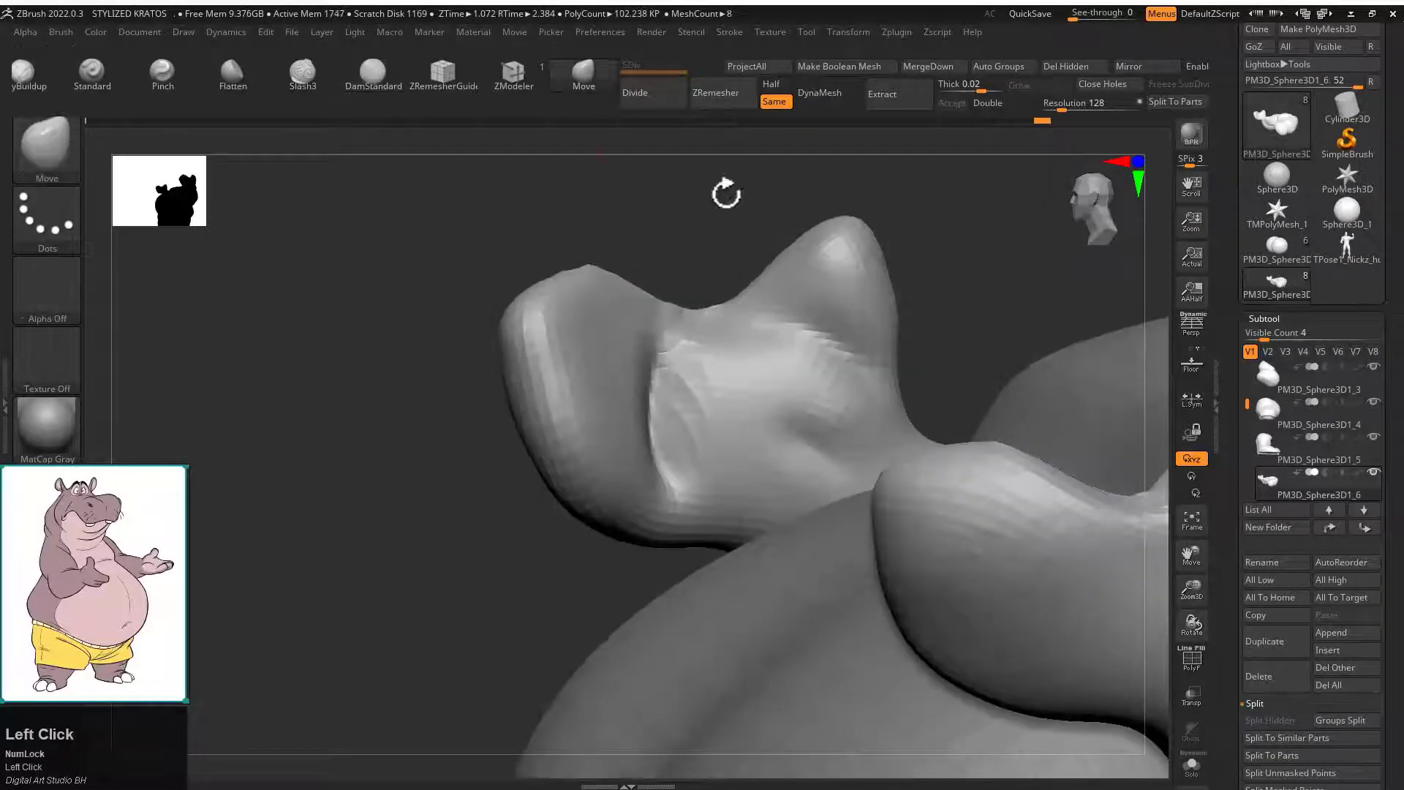
left_click_drag(724, 194, 760, 203)
left_click_drag(764, 274, 803, 310)
mouse_move(894, 315)
left_mouse_down()
mouse_move(848, 286)
mouse_move(775, 282)
mouse_move(954, 435)
mouse_move(783, 354)
mouse_move(1044, 288)
mouse_move(809, 380)
mouse_move(857, 340)
mouse_move(976, 420)
left_mouse_up()
left_click_drag(596, 407, 572, 411)
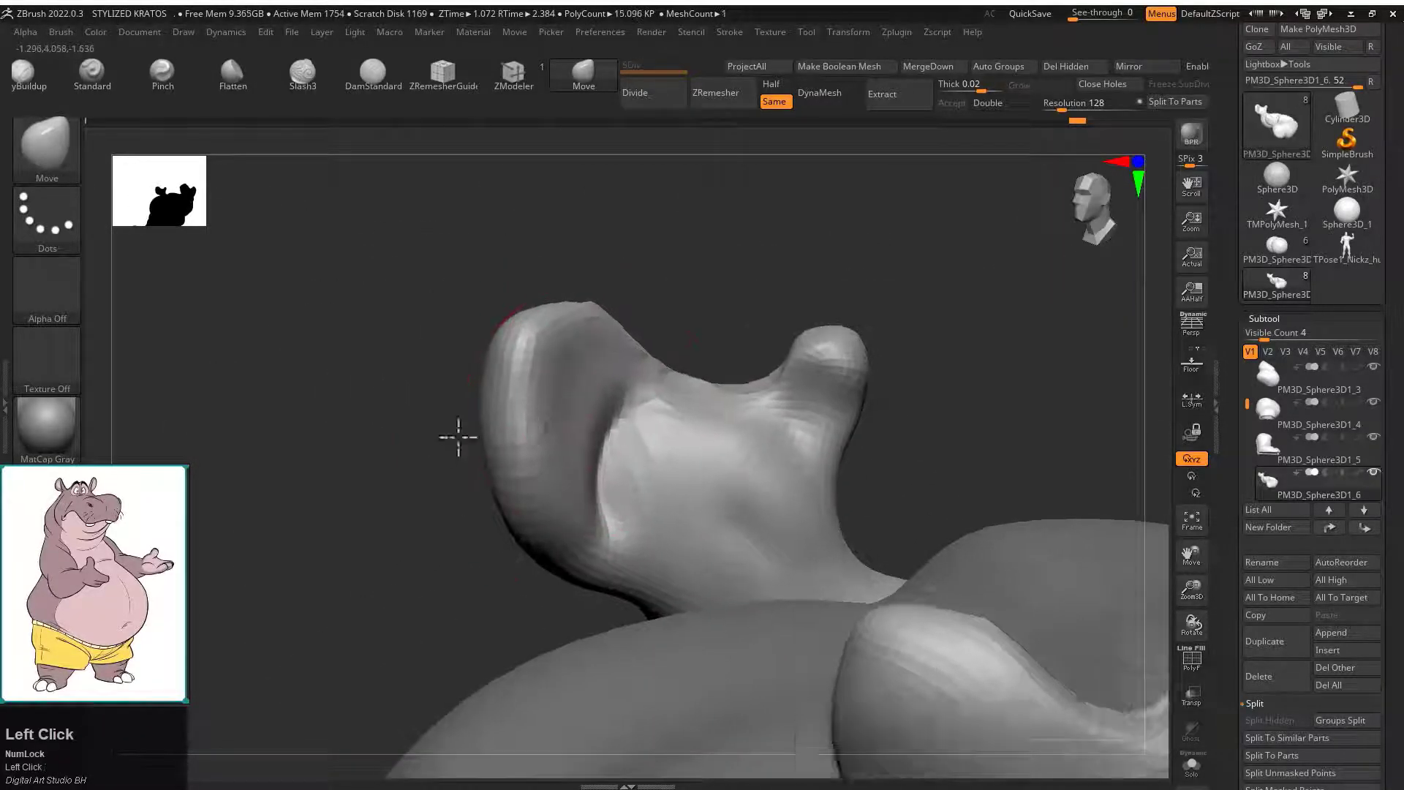
Carve the finger separation lines across the backs of both hands with the DamStandard brush, then smooth and pinch the grooves.
mouse_move(458, 436)
left_mouse_down()
mouse_move(505, 392)
mouse_move(648, 401)
mouse_move(978, 226)
left_mouse_up()
left_click(373, 71)
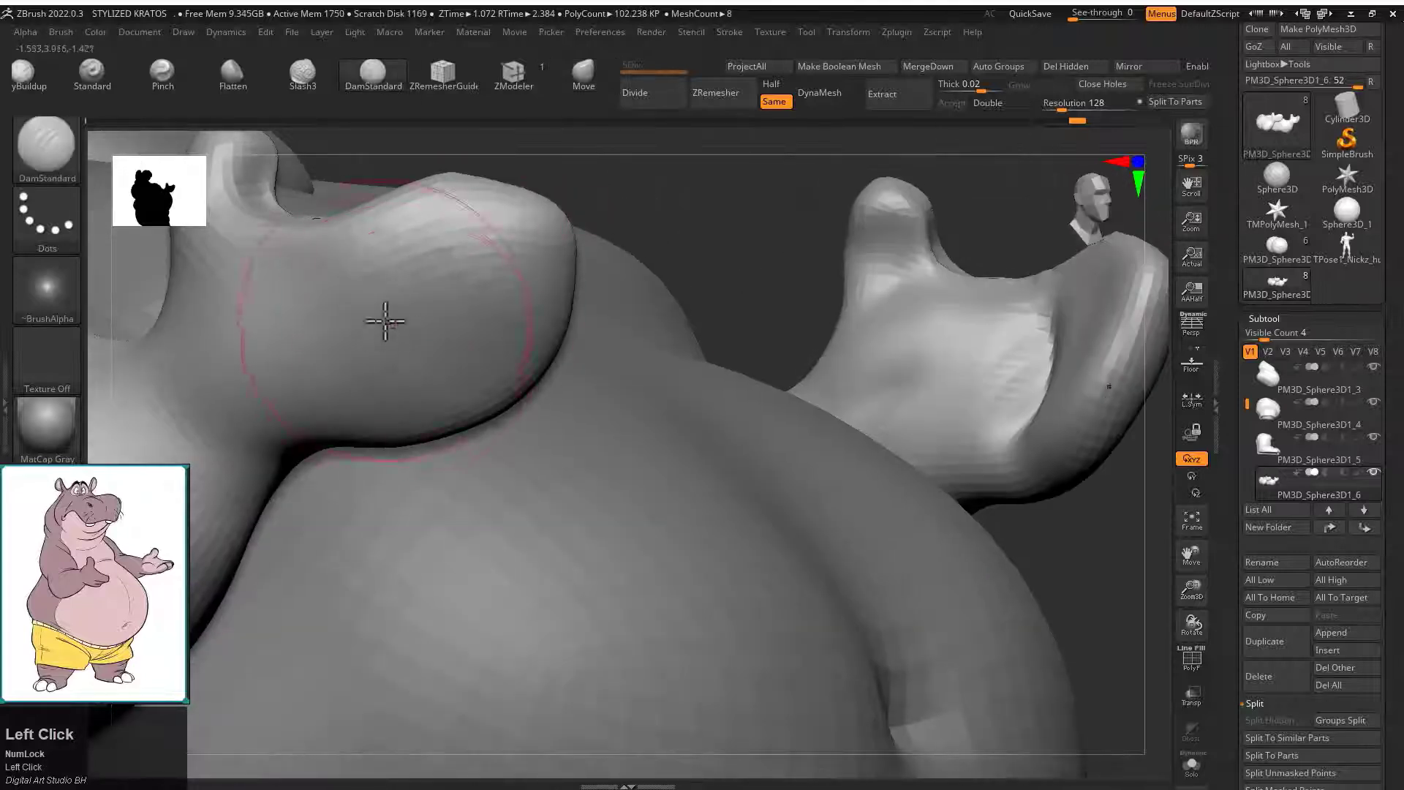
left_click_drag(431, 307, 537, 272)
left_click_drag(417, 363, 570, 314)
left_click_drag(760, 293, 644, 146)
left_click_drag(527, 245, 407, 300, "shift")
left_click(163, 71)
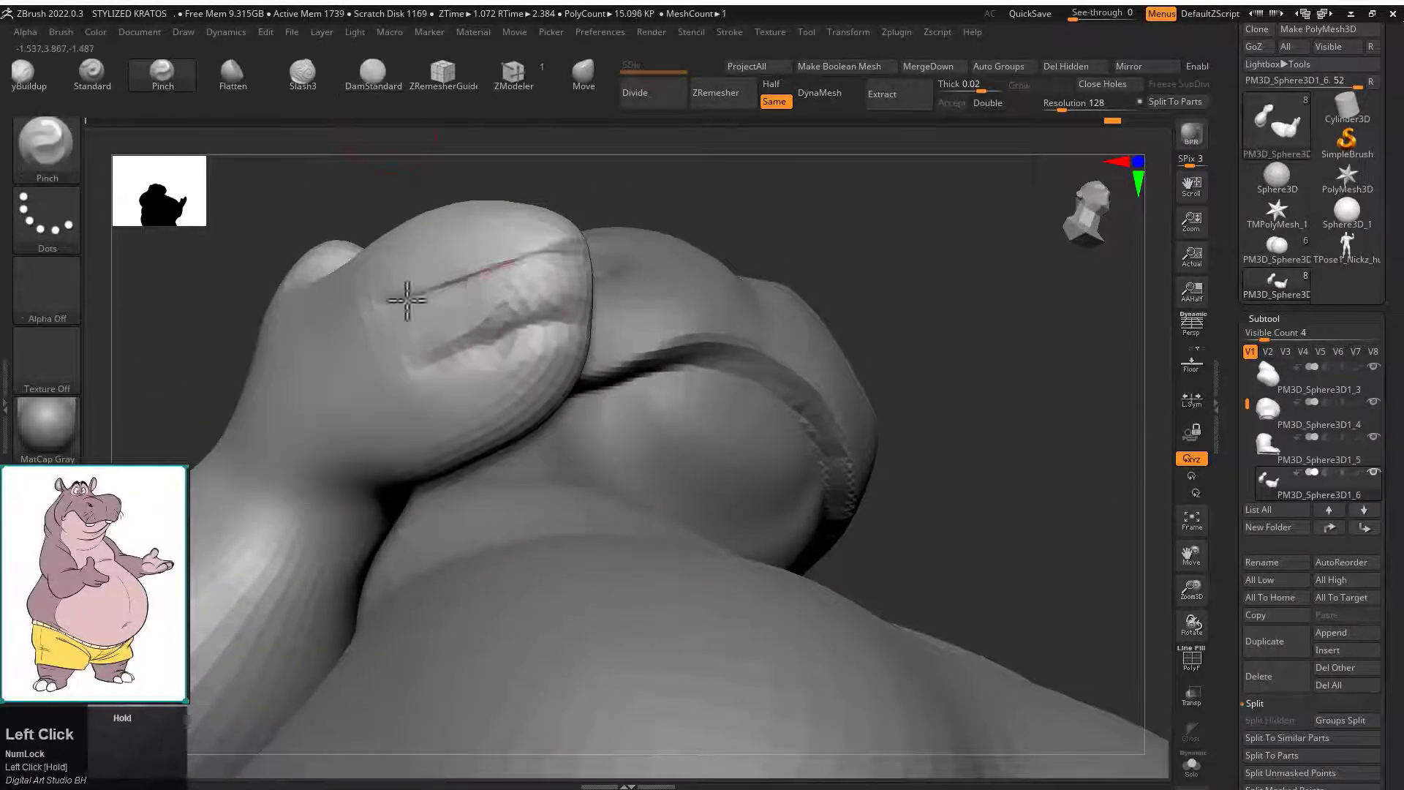
left_click_drag(706, 221, 888, 299)
Reshape the thumbs, palms and wrists of both hands with the Move brush and smooth the thumb bases.
left_click(583, 72)
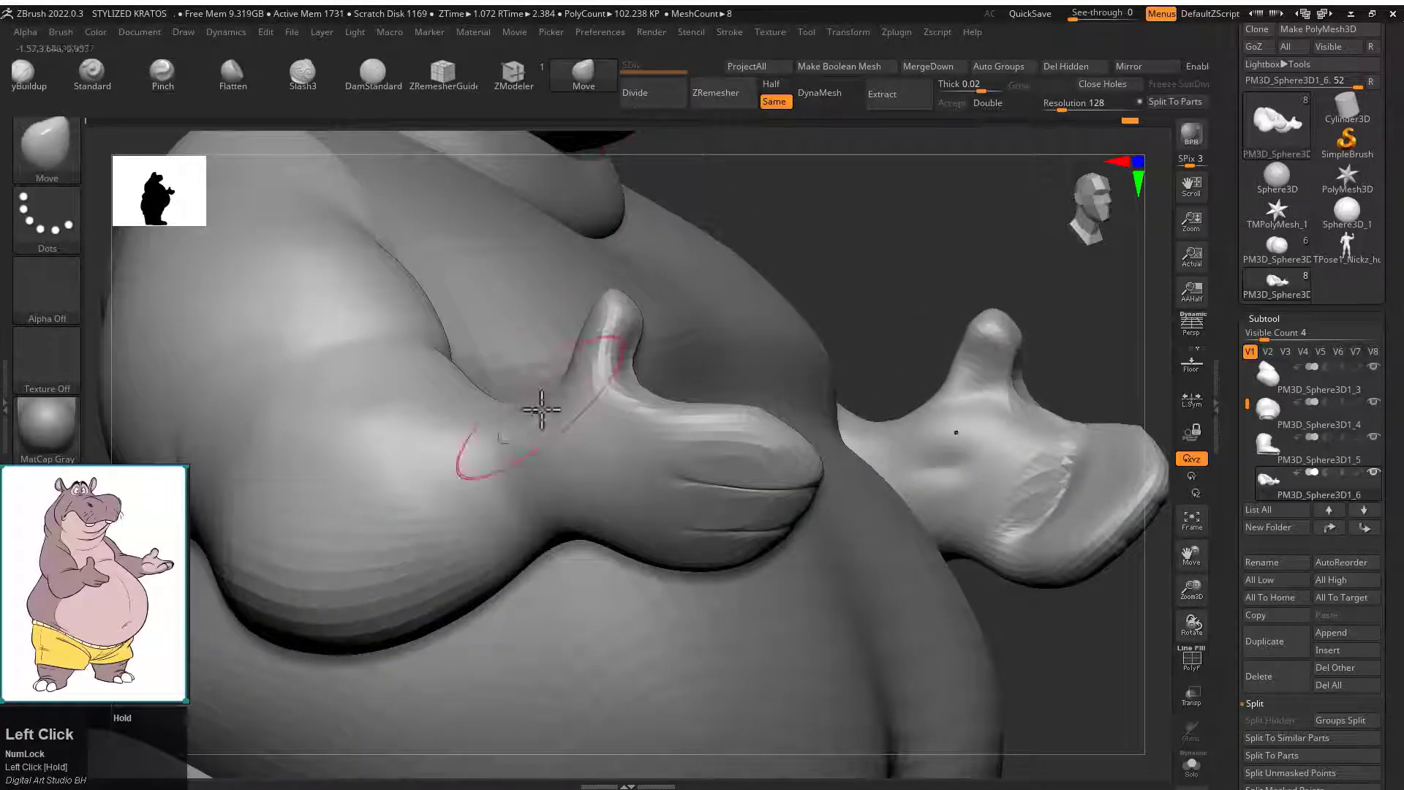
left_click_drag(628, 354, 614, 351)
left_click_drag(713, 212, 892, 256)
left_click_drag(592, 363, 583, 359)
left_click_drag(739, 293, 424, 322)
left_click_drag(492, 329, 495, 346, "shift")
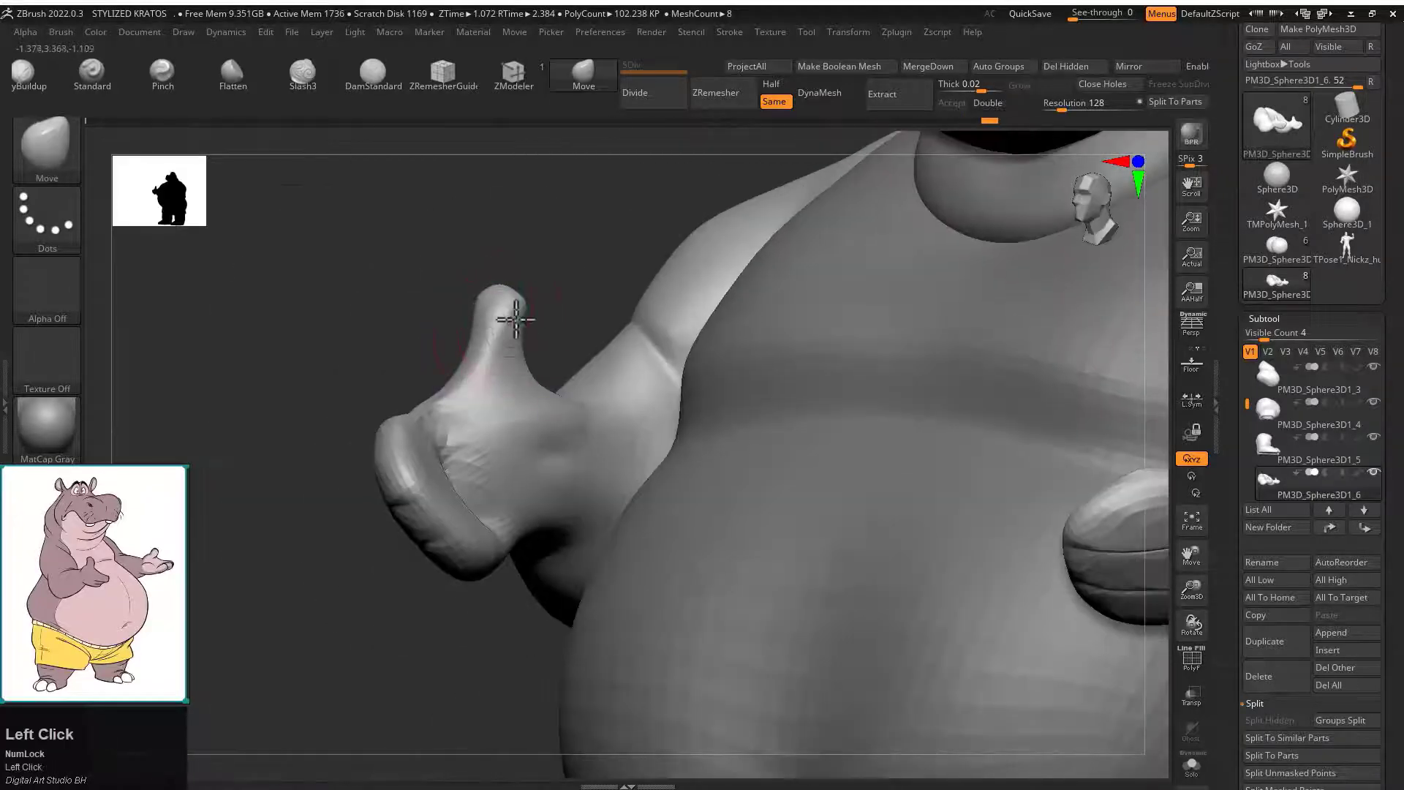
left_click_drag(541, 436, 475, 463, "alt")
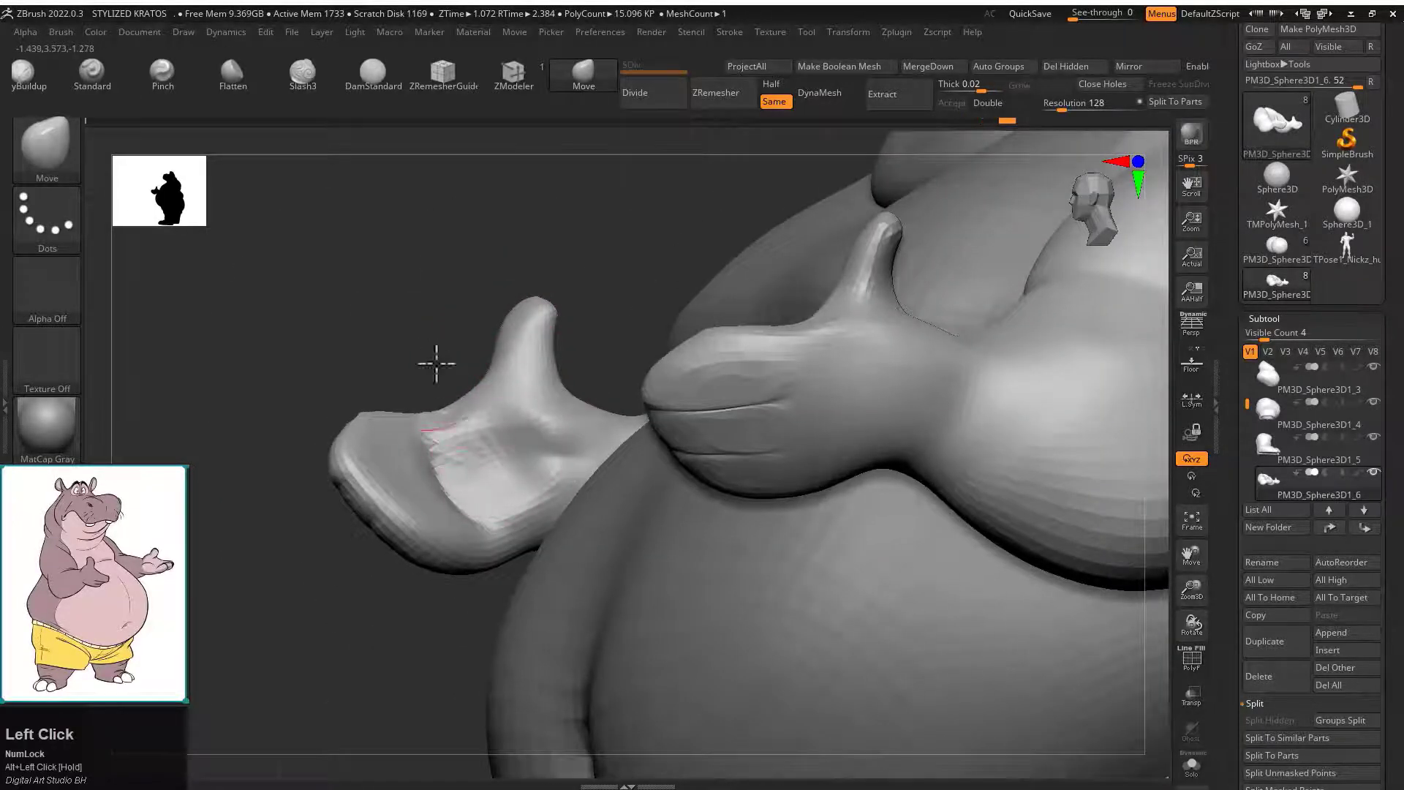
left_click_drag(436, 364, 411, 406)
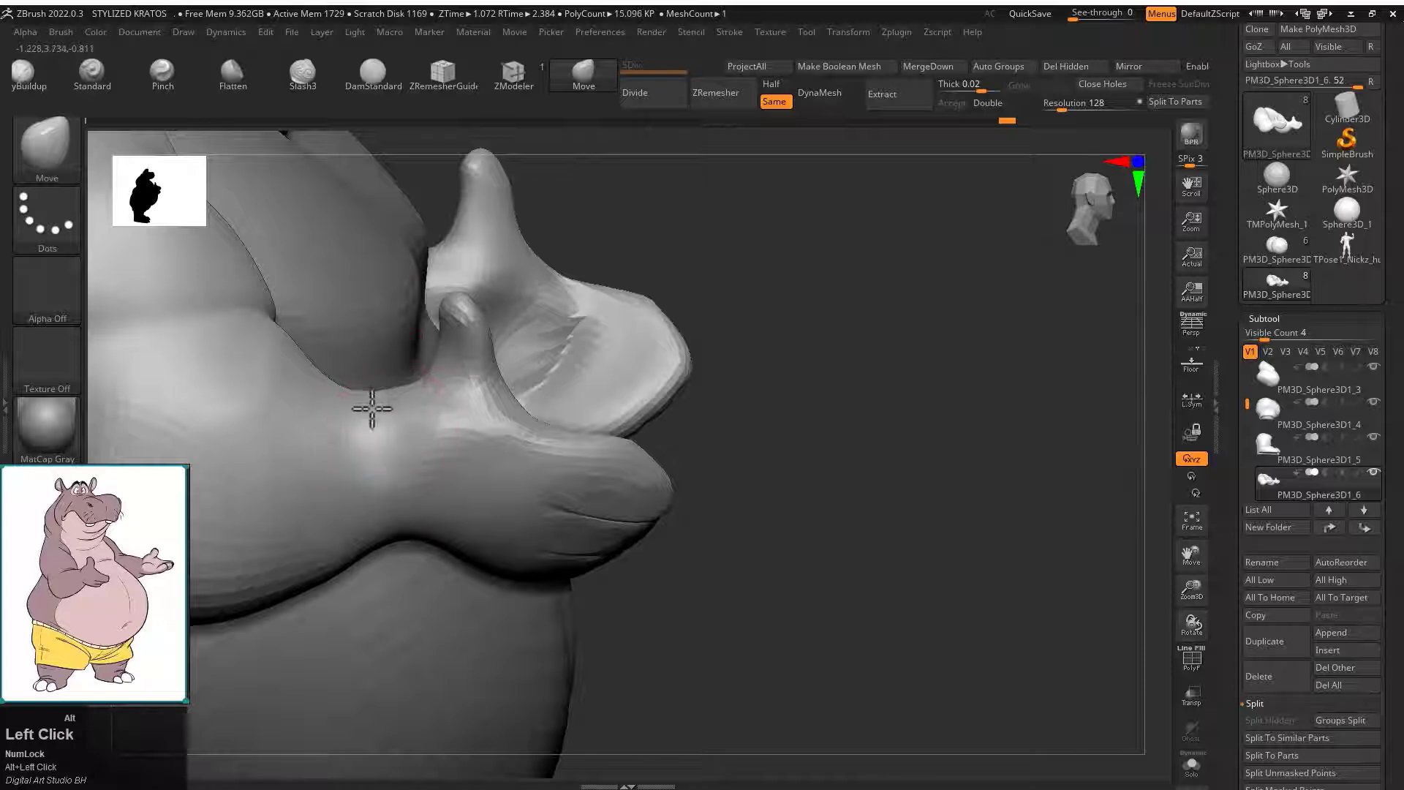
mouse_move(853, 463)
left_mouse_down()
mouse_move(436, 292)
mouse_move(458, 304)
mouse_move(448, 438)
mouse_move(420, 487)
left_mouse_up()
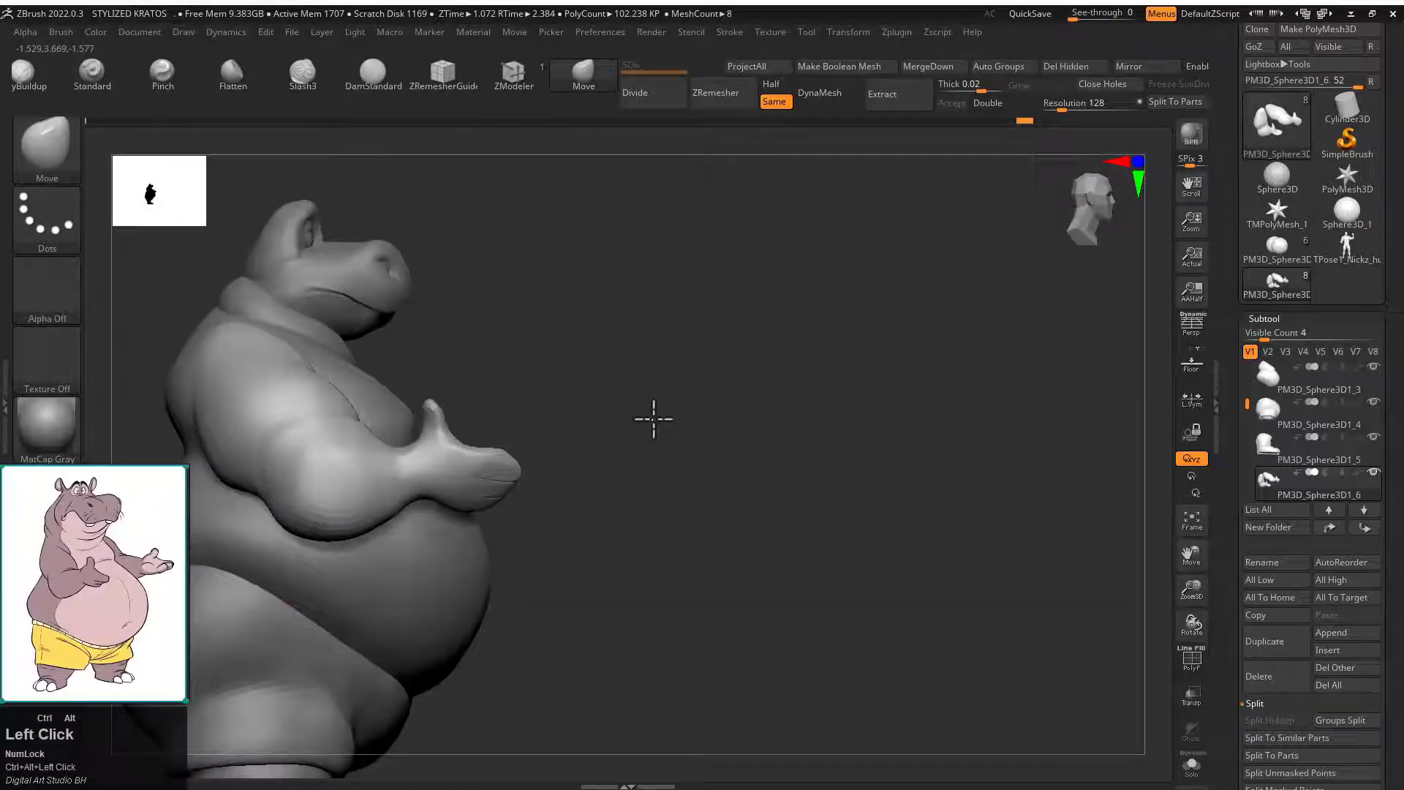
left_click_drag(652, 417, 470, 441)
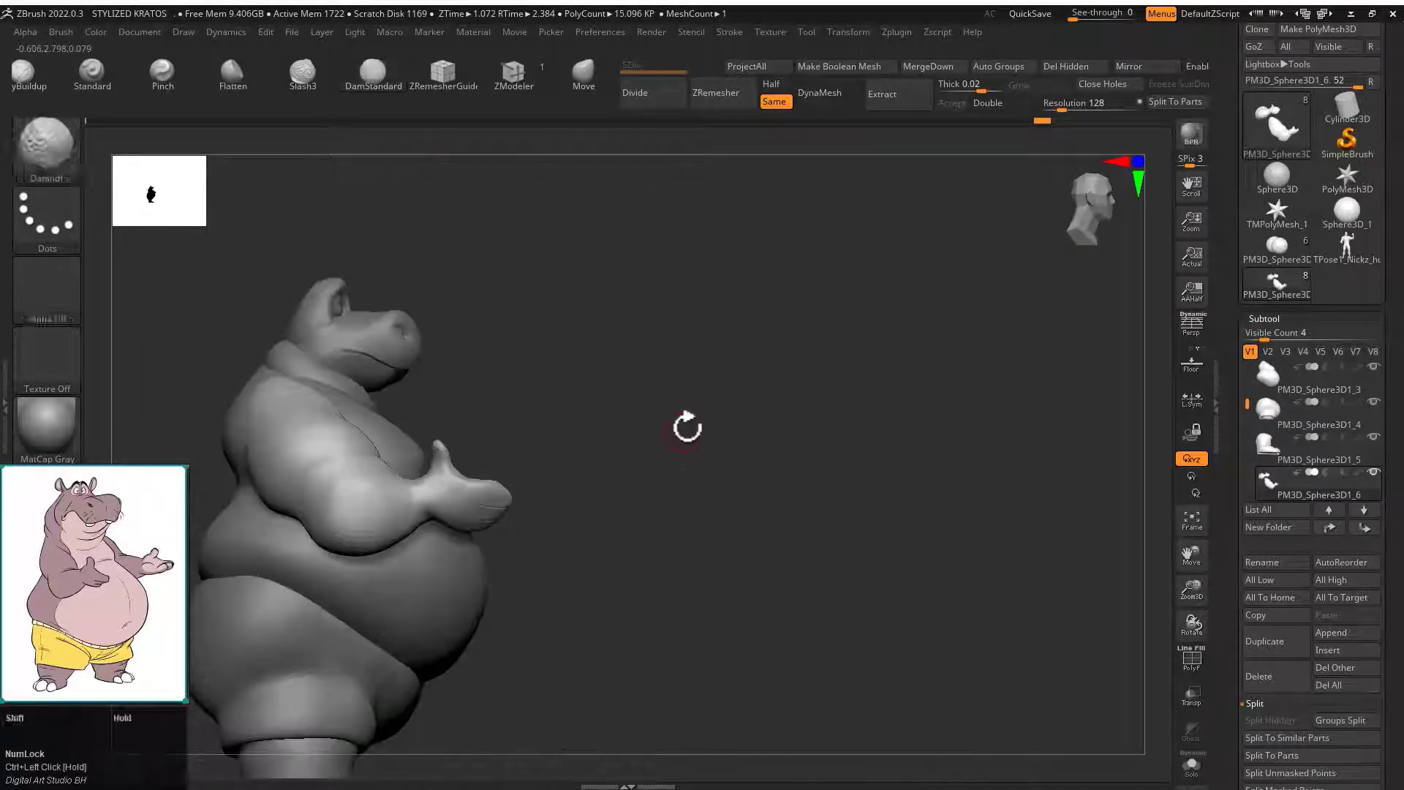
Deepen the creases at the inner elbows with the DamStandard brush and smooth the surrounding forearm surface.
left_click_drag(687, 426, 520, 356)
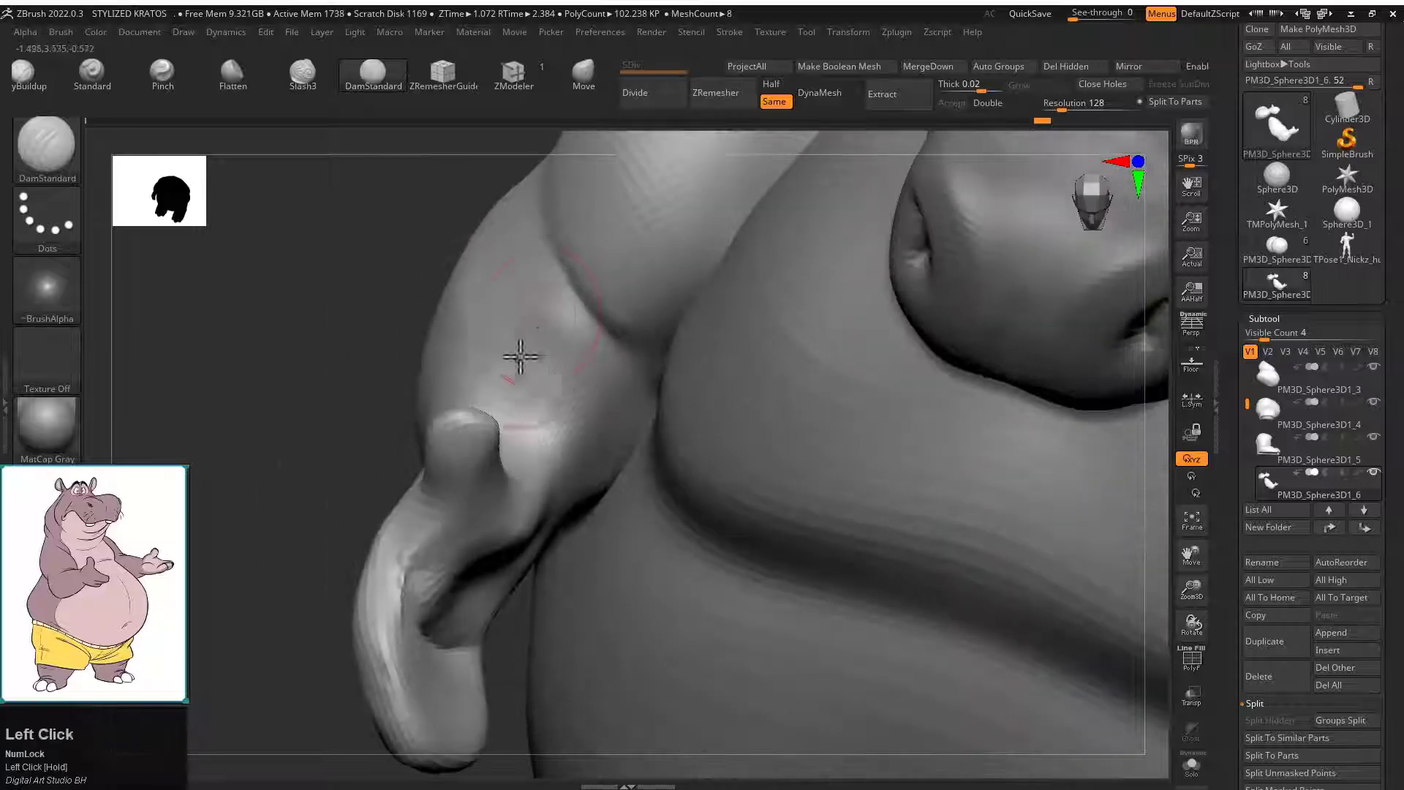
left_click_drag(560, 307, 609, 391, "shift")
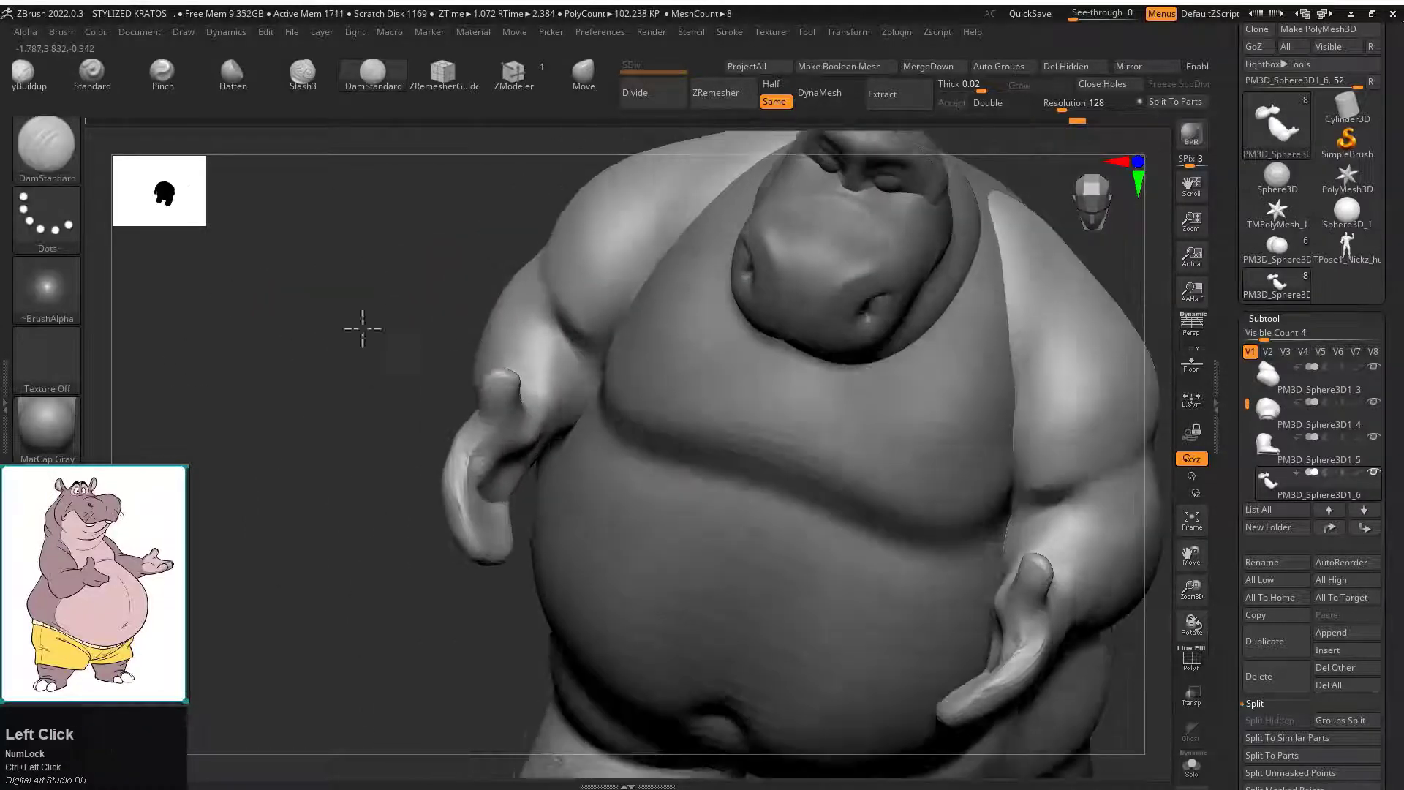
mouse_move(360, 326)
left_mouse_down()
mouse_move(465, 351)
mouse_move(724, 326)
mouse_move(522, 341)
left_mouse_up()
key("shift+space")
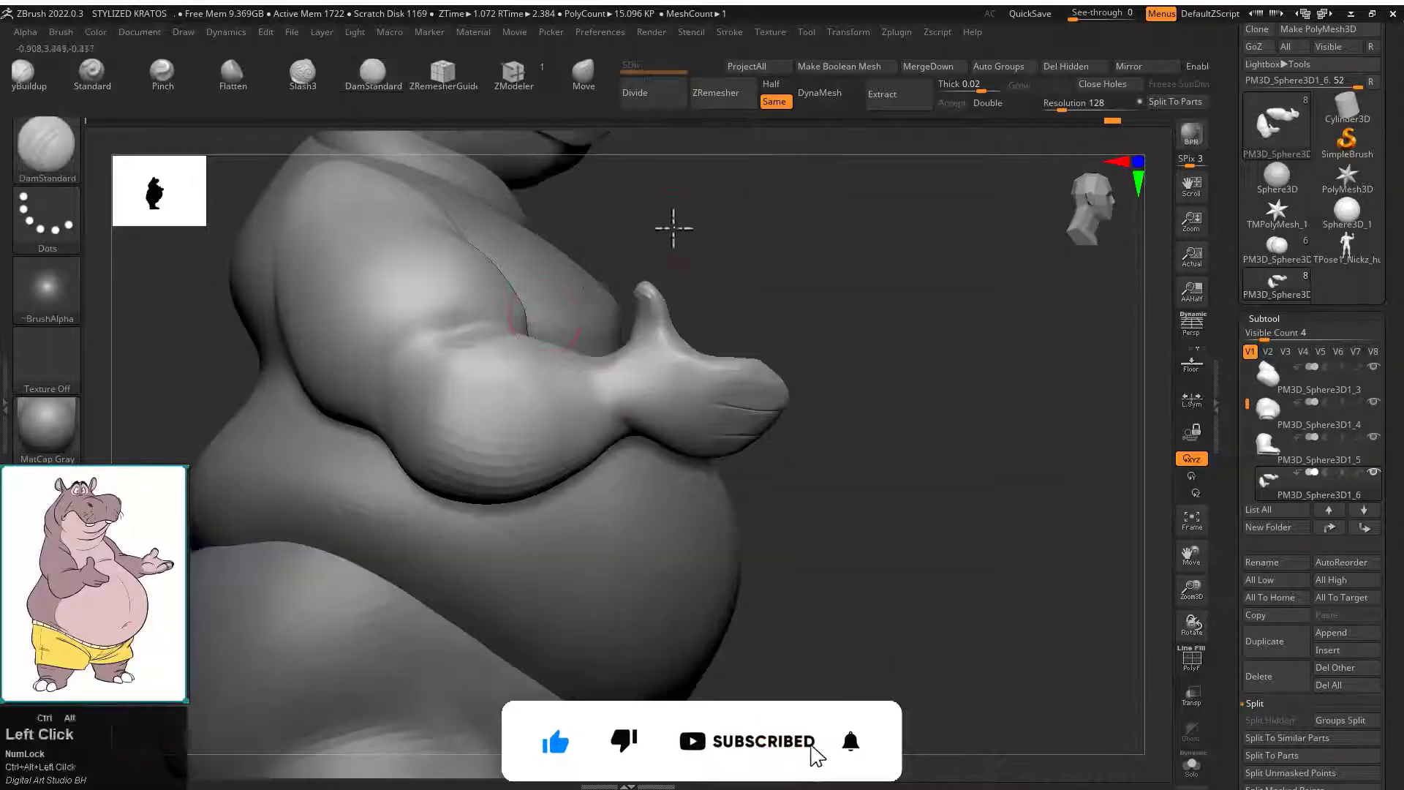
Remesh the arms with ZRemesher and adjust the contours around the elbows with the Move brush.
mouse_move(673, 226)
left_mouse_down()
mouse_move(686, 275)
mouse_move(841, 233)
left_mouse_up()
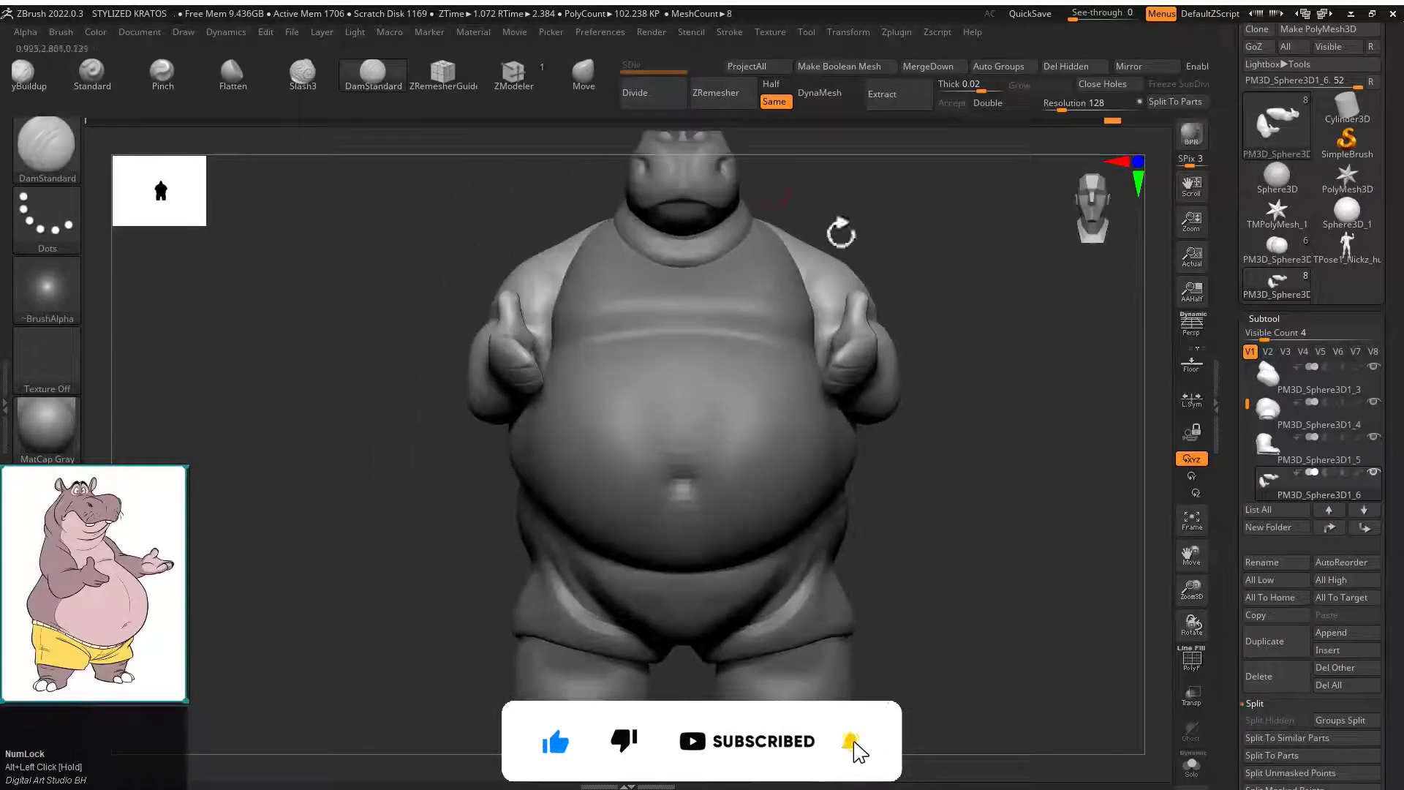
left_click_drag(855, 175, 981, 247)
key("ctrl+shift+z")
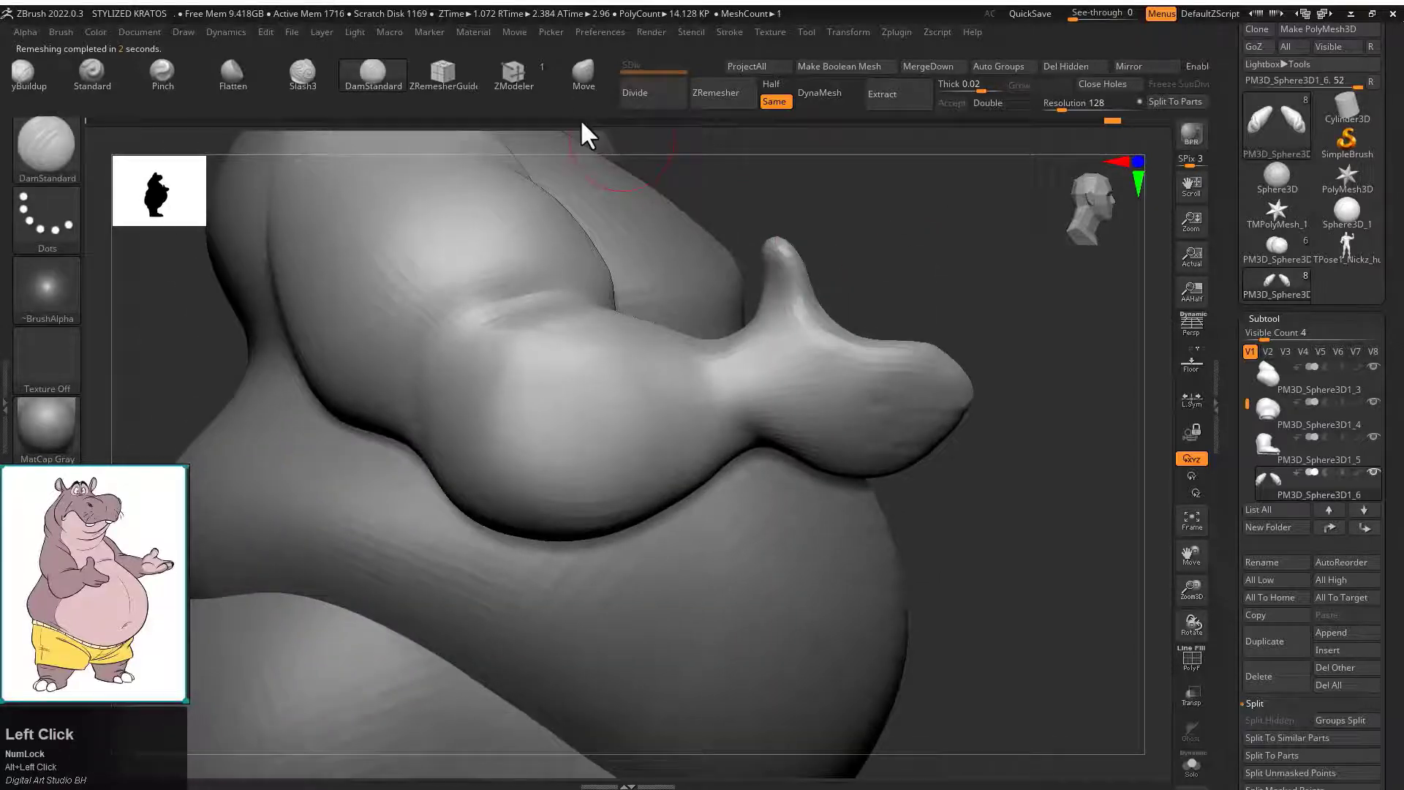
left_click(583, 73)
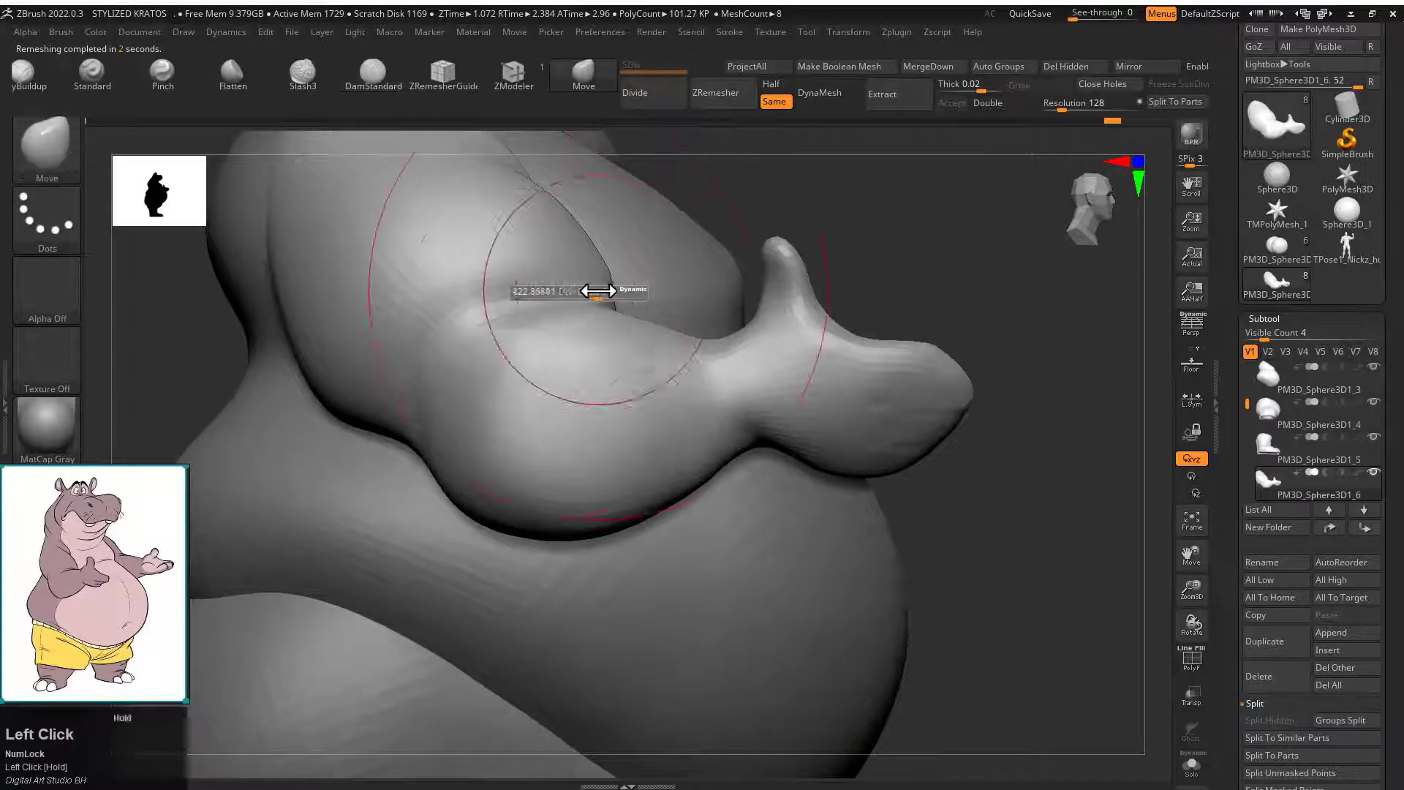
mouse_move(489, 338)
left_mouse_down("alt")
mouse_move(698, 288)
mouse_move(517, 291)
left_mouse_up("alt")
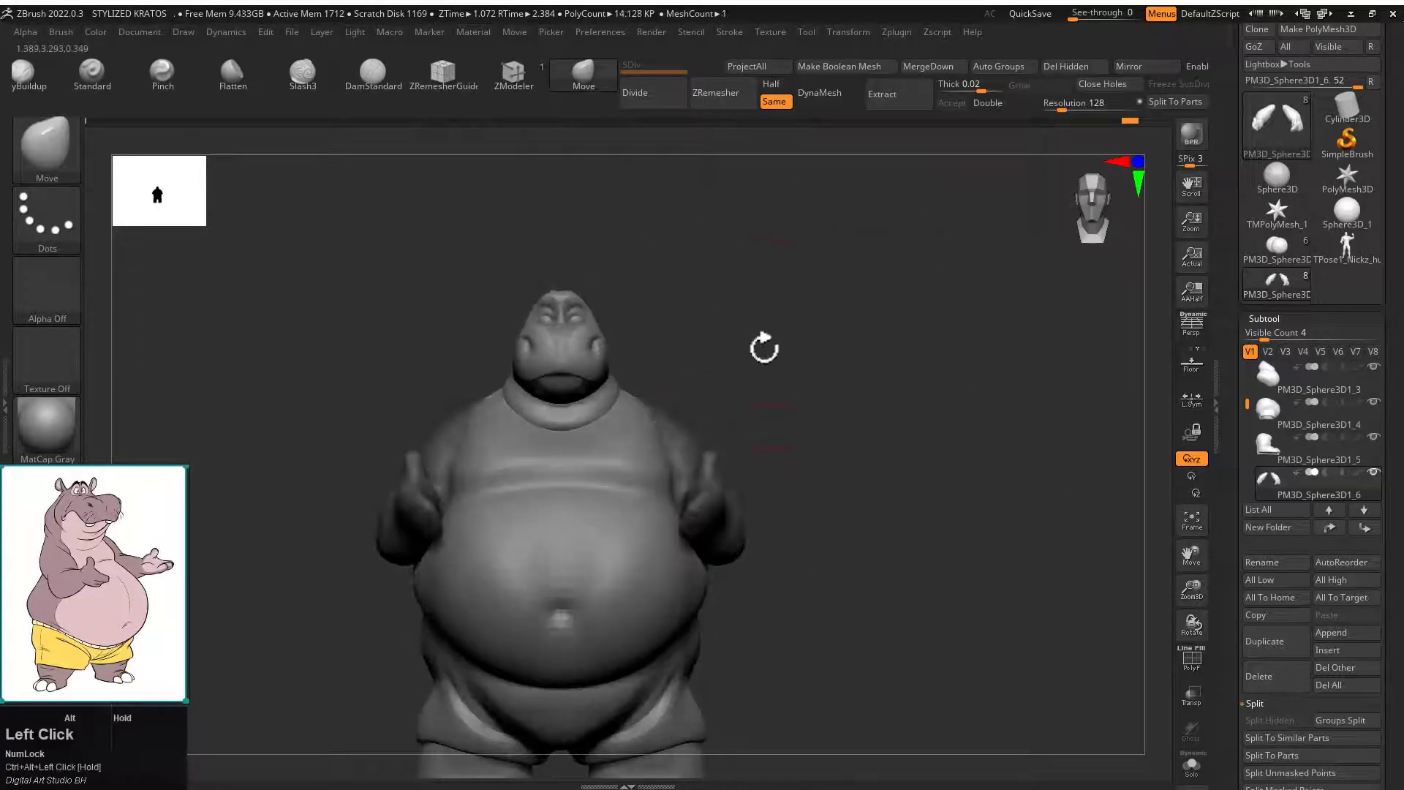
Make the neck the active subtool and reshape its back and side contours with the Move brush.
mouse_move(762, 317)
left_mouse_down()
mouse_move(862, 314)
mouse_move(758, 297)
mouse_move(861, 334)
mouse_move(614, 338)
mouse_move(534, 256)
left_mouse_up()
key("s")
left_click(570, 328, "alt")
left_click_drag(728, 227, 574, 221)
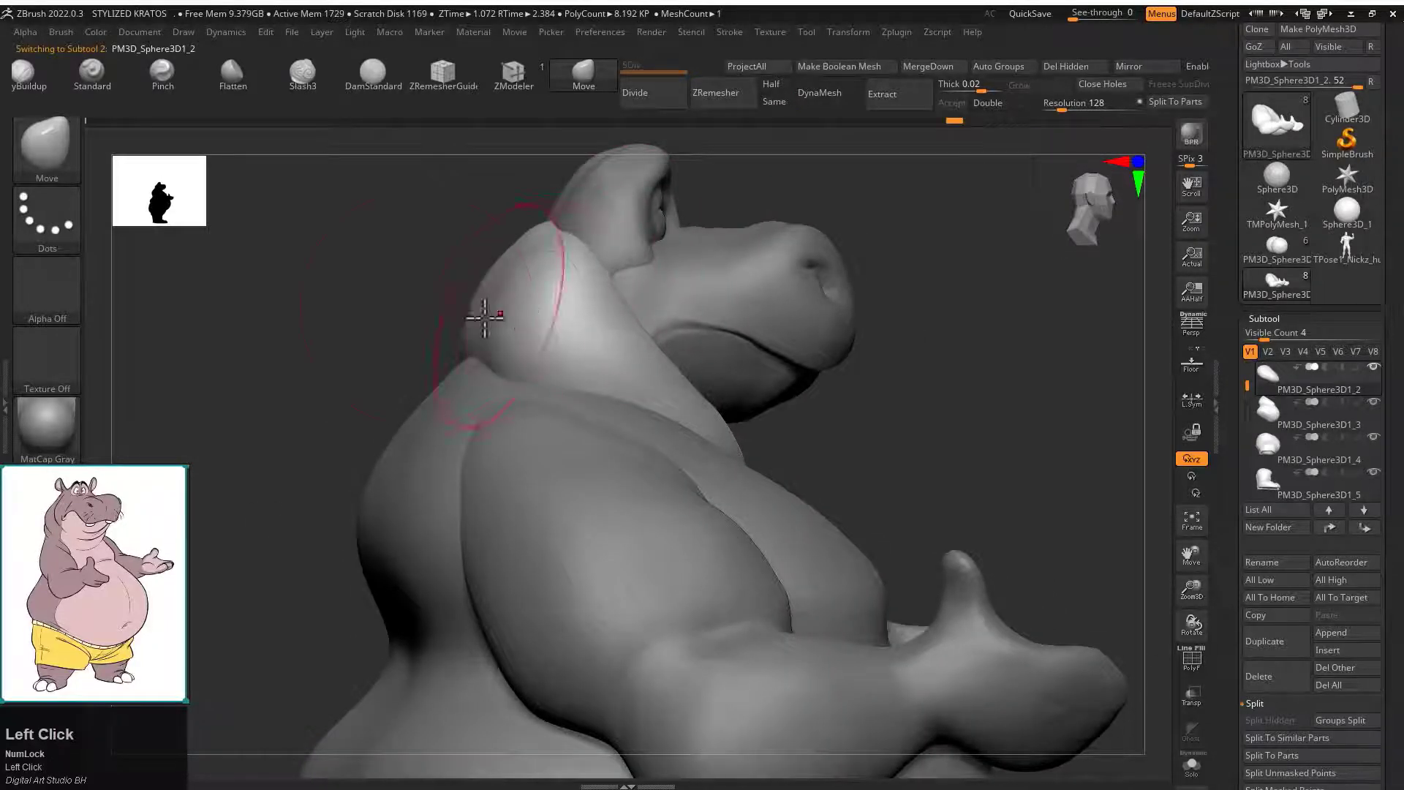
mouse_move(485, 316)
left_mouse_down()
mouse_move(533, 294)
mouse_move(846, 404)
mouse_move(797, 410)
mouse_move(731, 381)
left_mouse_up()
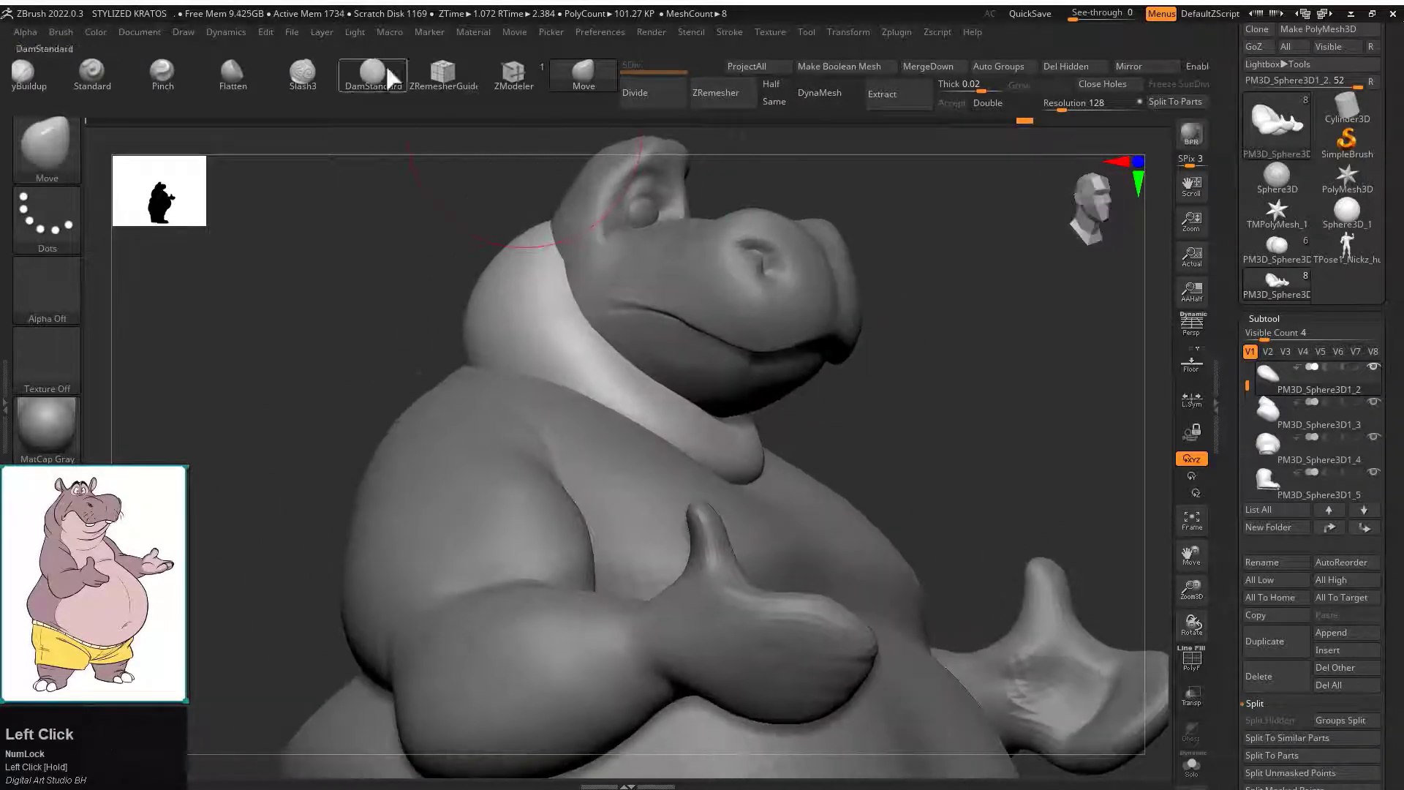
Carve a fold around the neck with the DamStandard brush and remesh the neck with ZRemesher set to Same.
left_click(373, 73)
mouse_move(464, 273)
left_mouse_down()
mouse_move(517, 291)
mouse_move(709, 461)
mouse_move(827, 468)
mouse_move(940, 407)
mouse_move(1034, 244)
mouse_move(714, 463)
mouse_move(792, 362)
left_mouse_up()
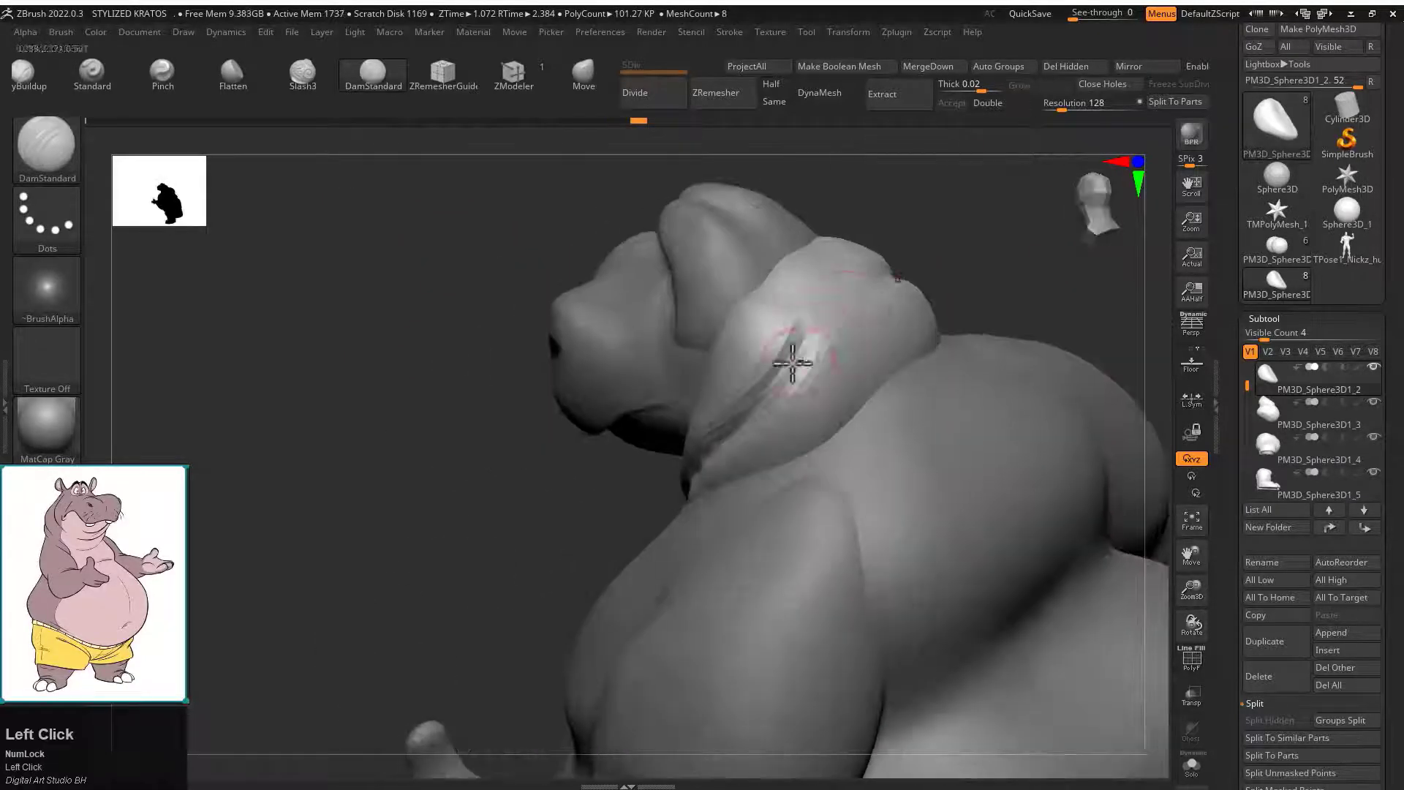
left_click_drag(747, 413, 638, 522)
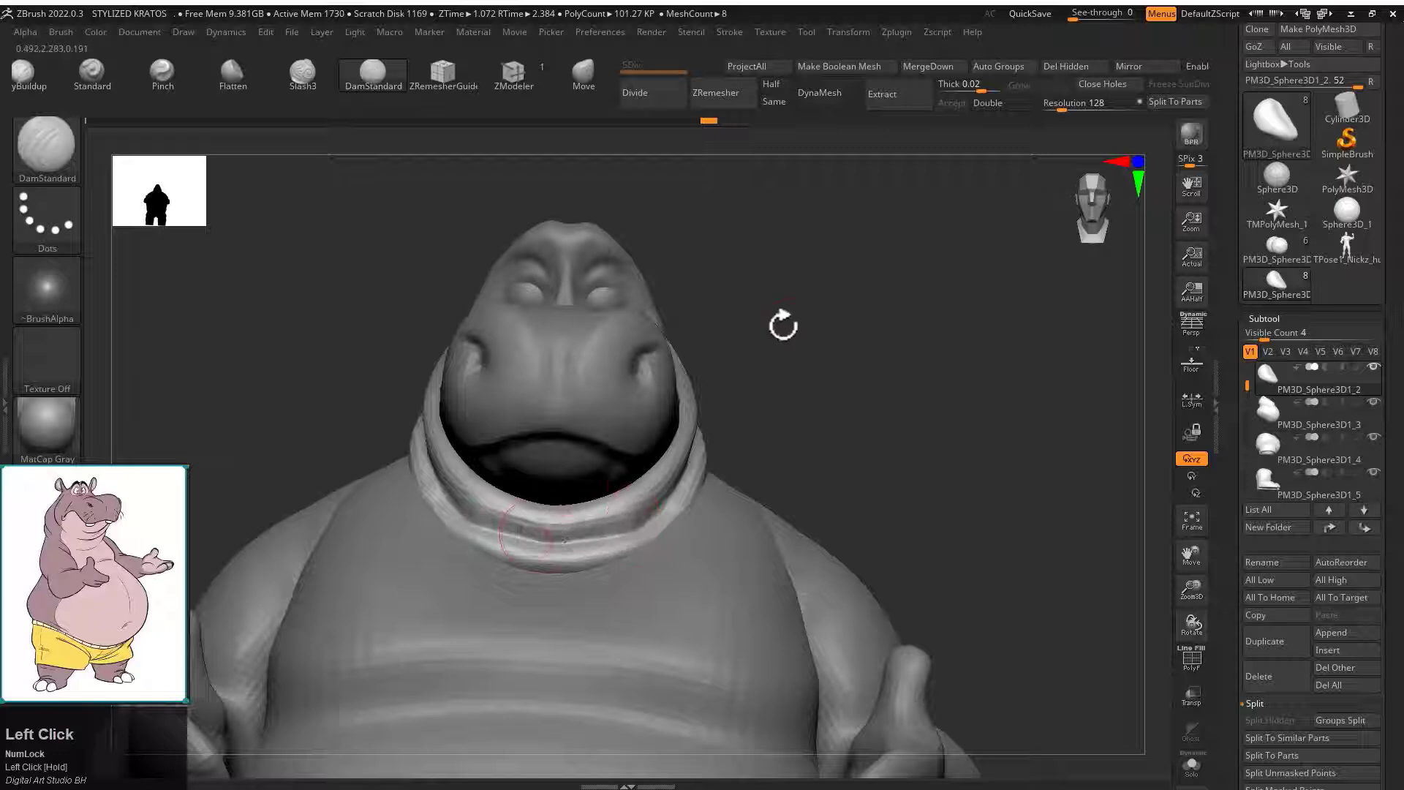
left_click_drag(784, 325, 608, 150)
left_click(773, 101)
left_click(716, 92)
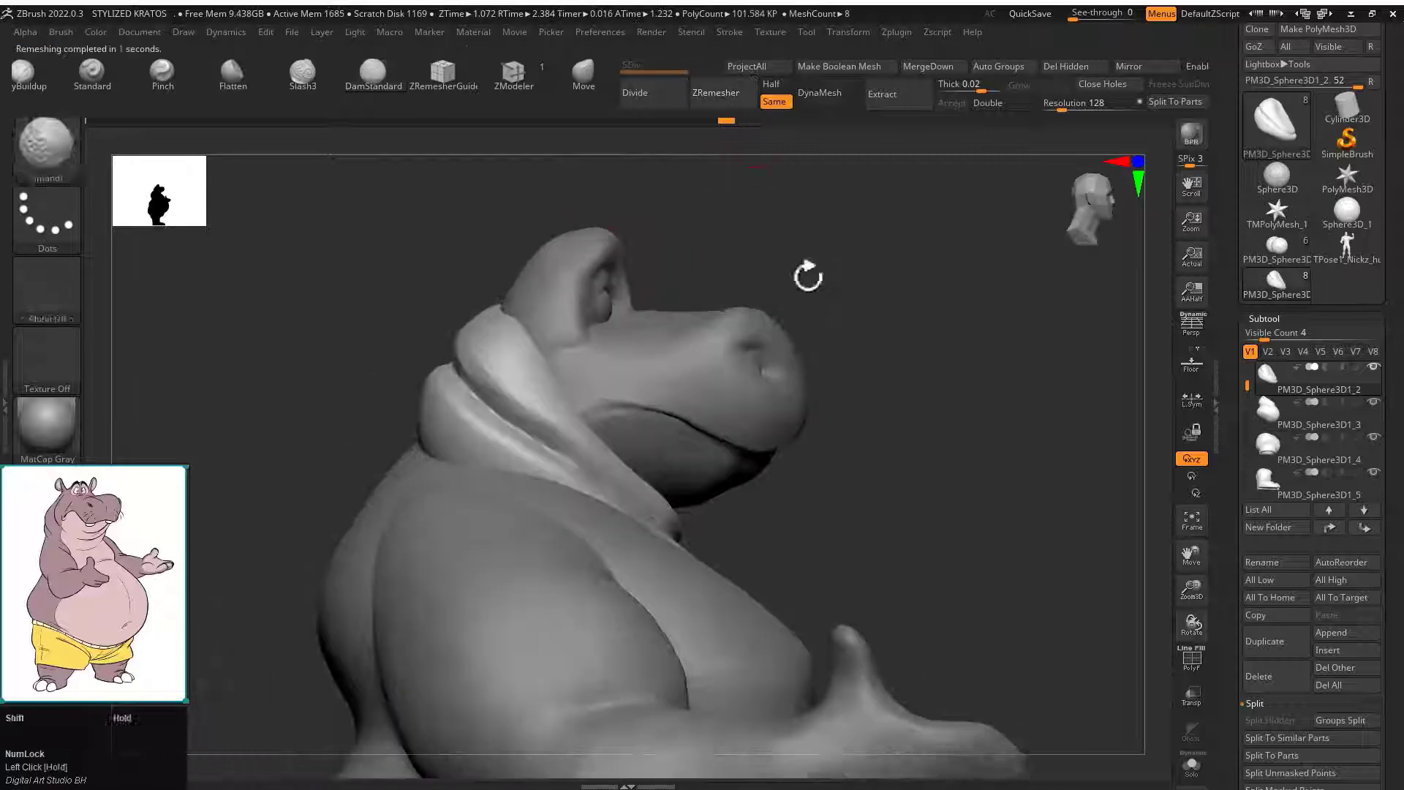
left_click_drag(808, 277, 846, 329)
Refine the neck fold from the nape to the throat with the Pinch brush.
left_click(373, 73)
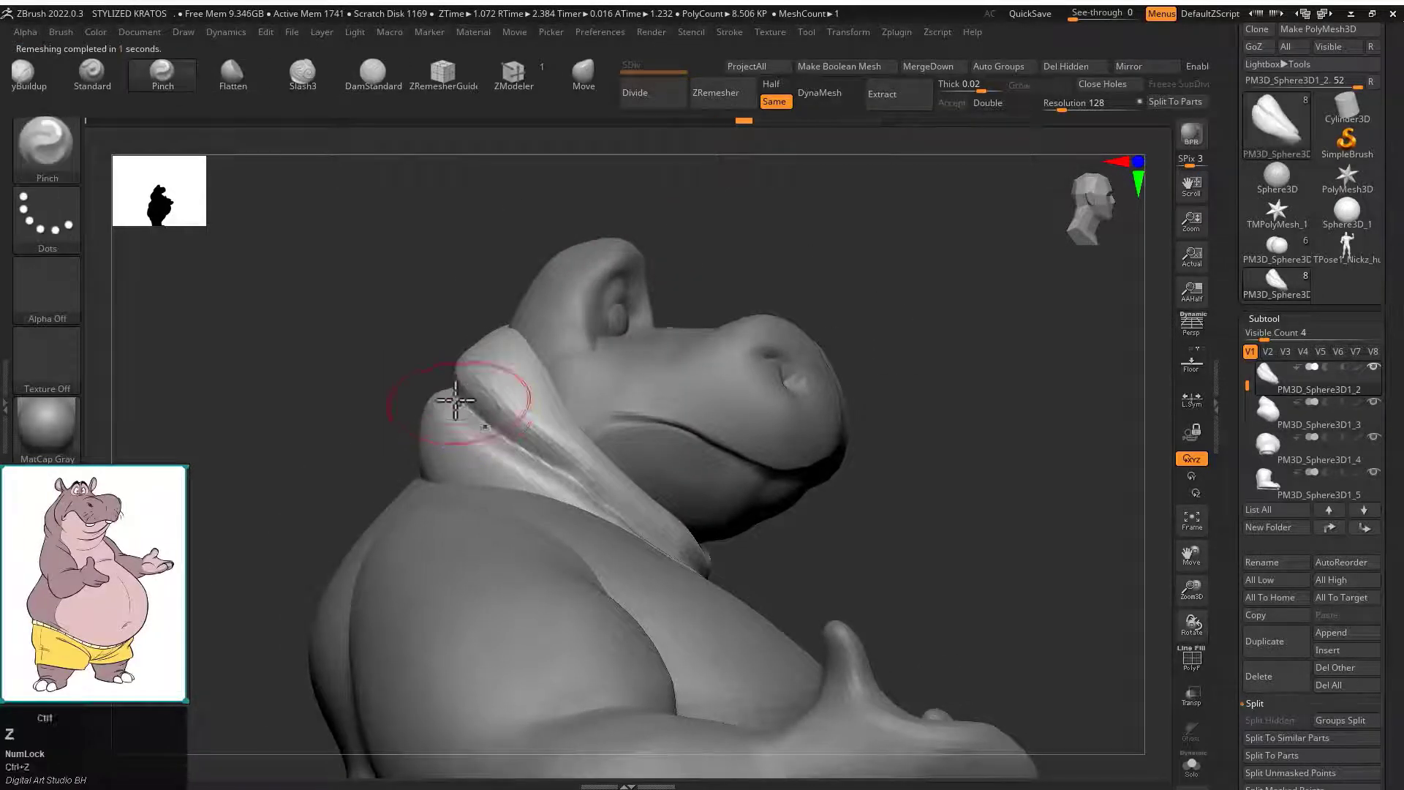
key("ctrl+z")
key("space")
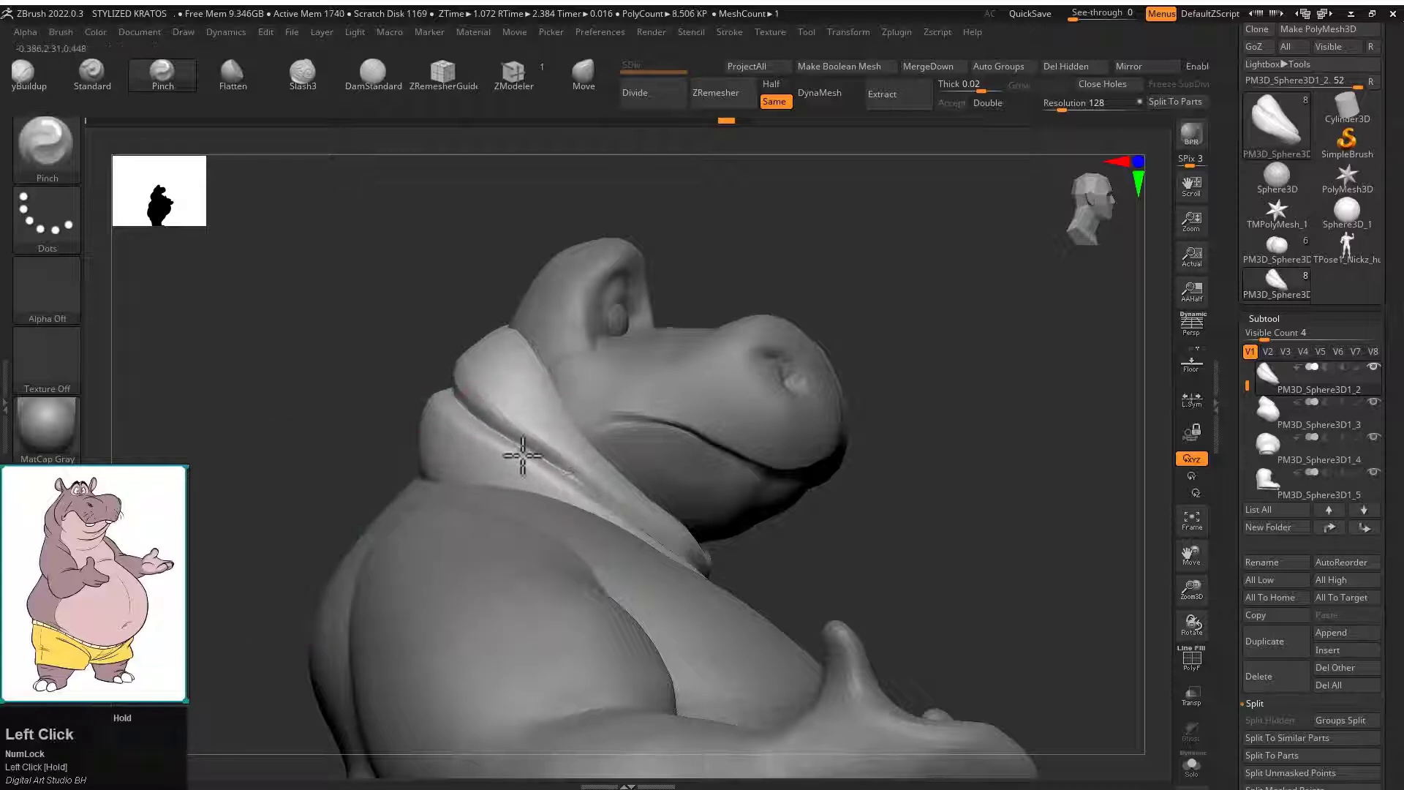
left_click_drag(522, 455, 504, 532)
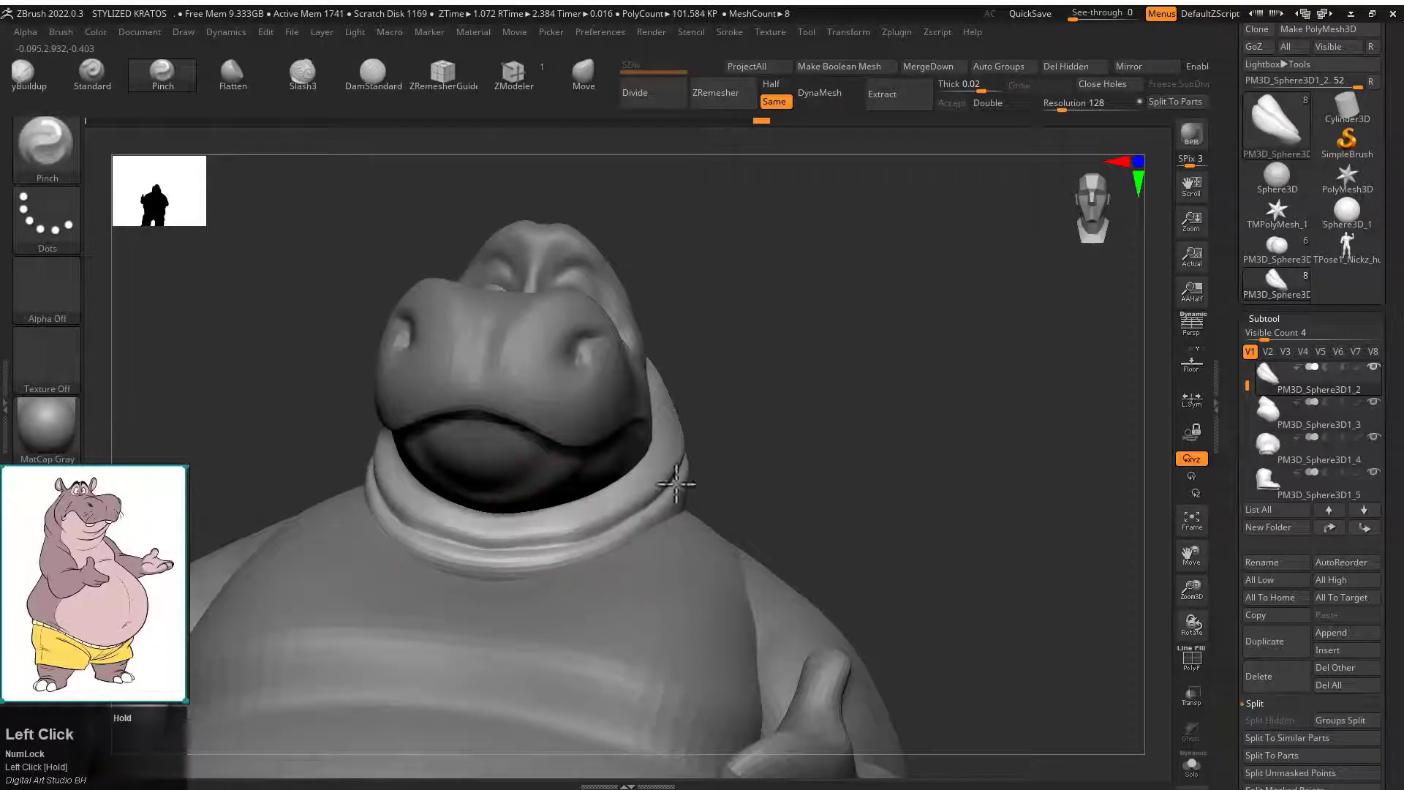
left_click_drag(676, 483, 865, 407)
Insert a Sphere3D as a new subtool and make it the active mesh for the ear.
left_click(1329, 650)
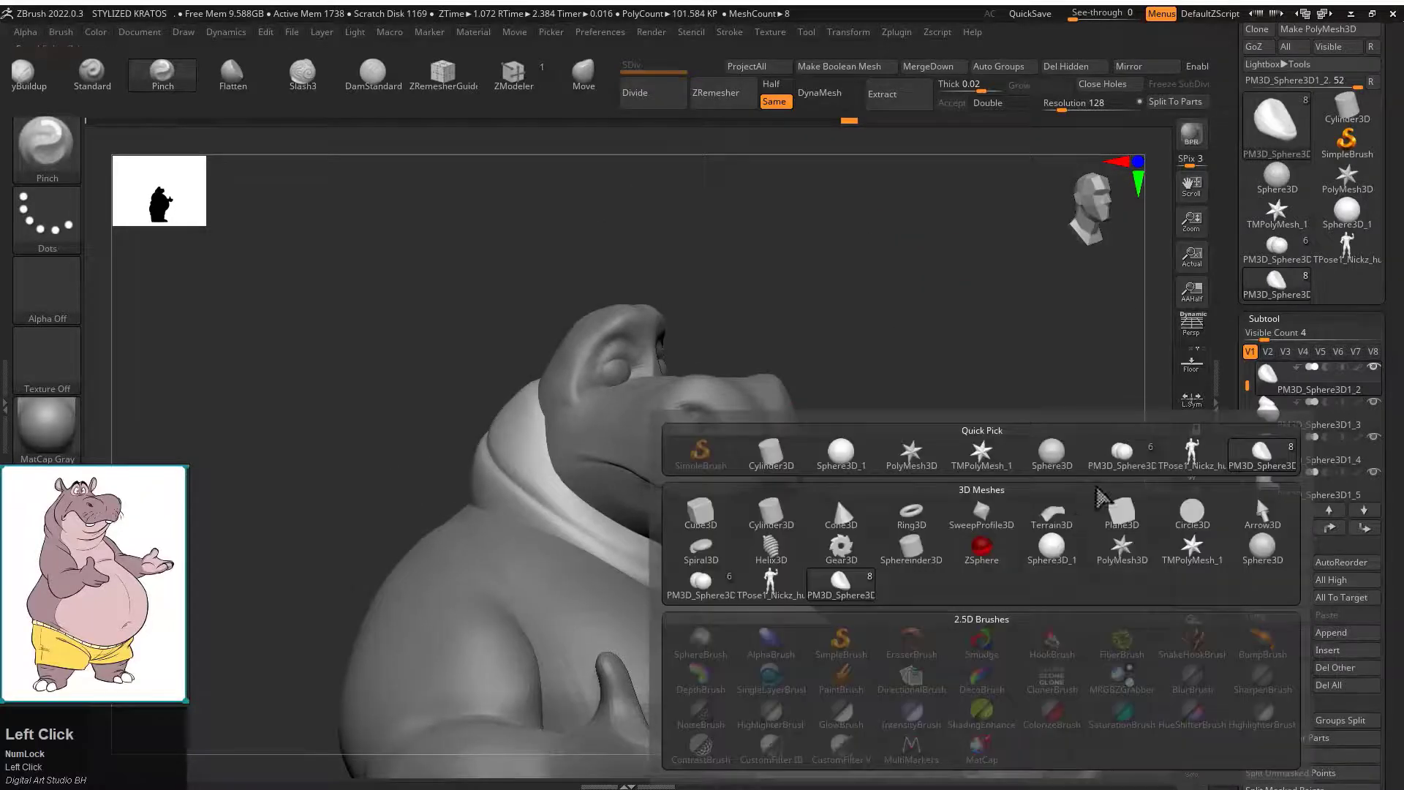
left_click(1052, 450)
key("w")
left_click(743, 360)
left_click(939, 278, "alt")
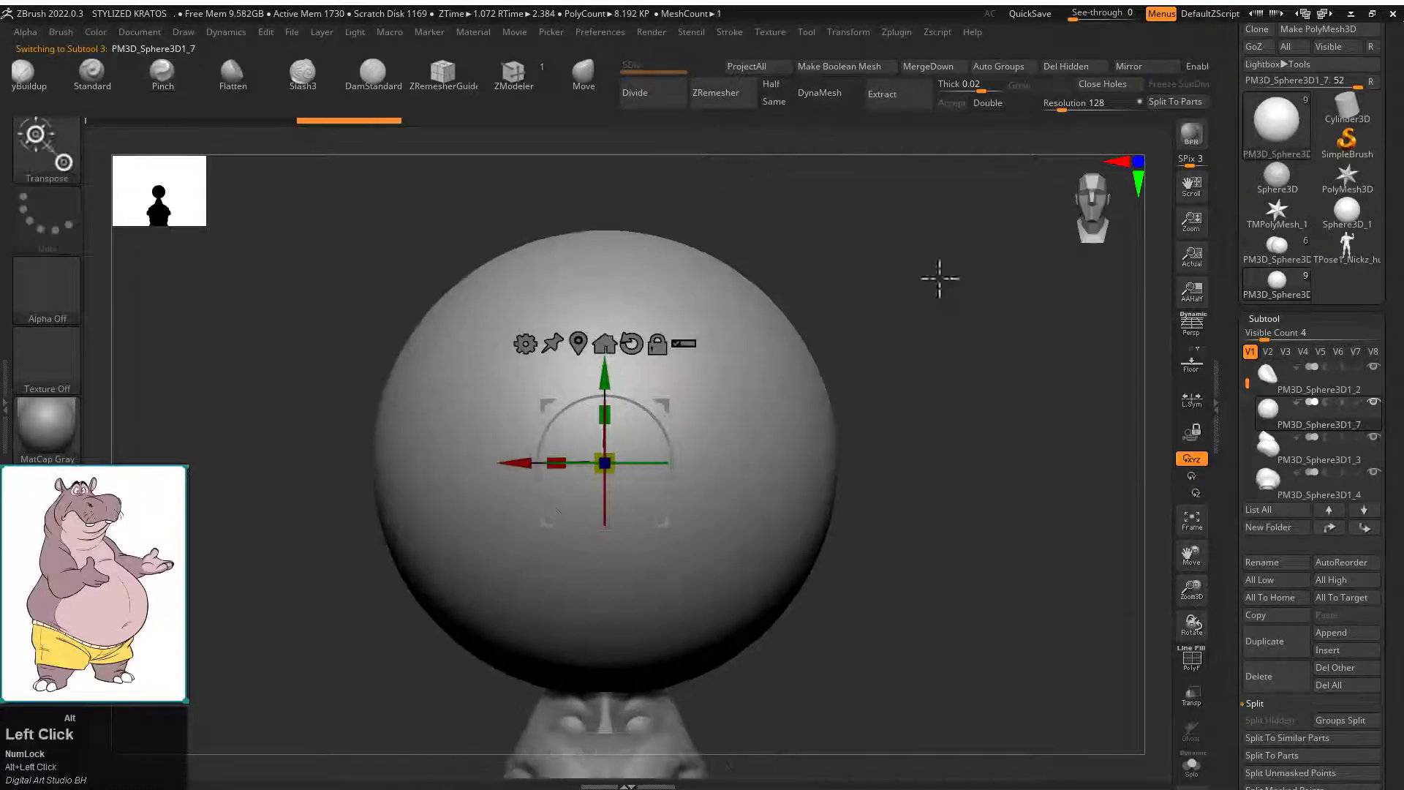
left_click(687, 398)
Shape the new sphere into a tall egg form with a narrower base using the Move brush.
key("b")
key("m")
key("v")
mouse_move(796, 544)
left_mouse_down()
mouse_move(627, 558)
mouse_move(663, 545)
left_mouse_up()
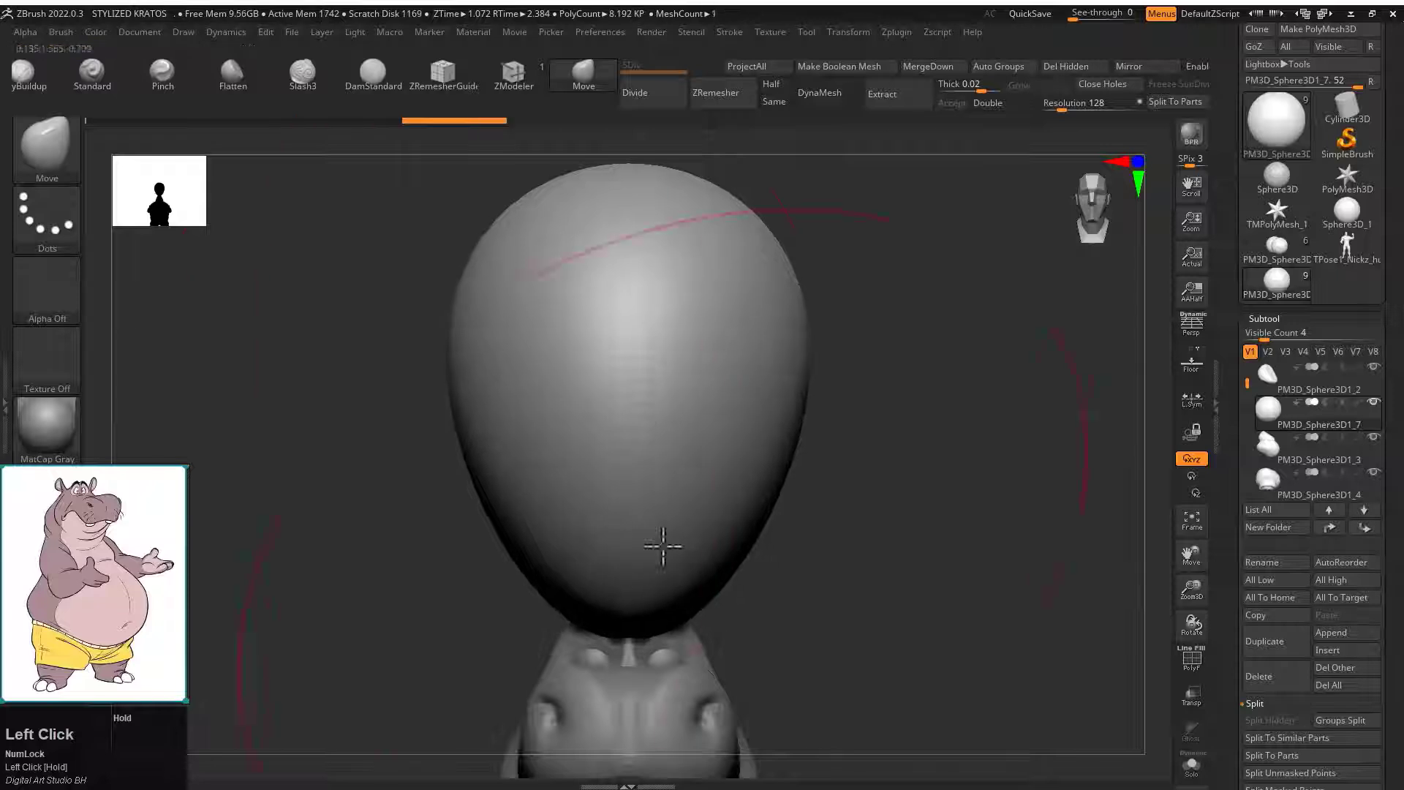
left_click_drag(408, 367, 753, 435)
key("ctrl+z")
key("ctrl+z")
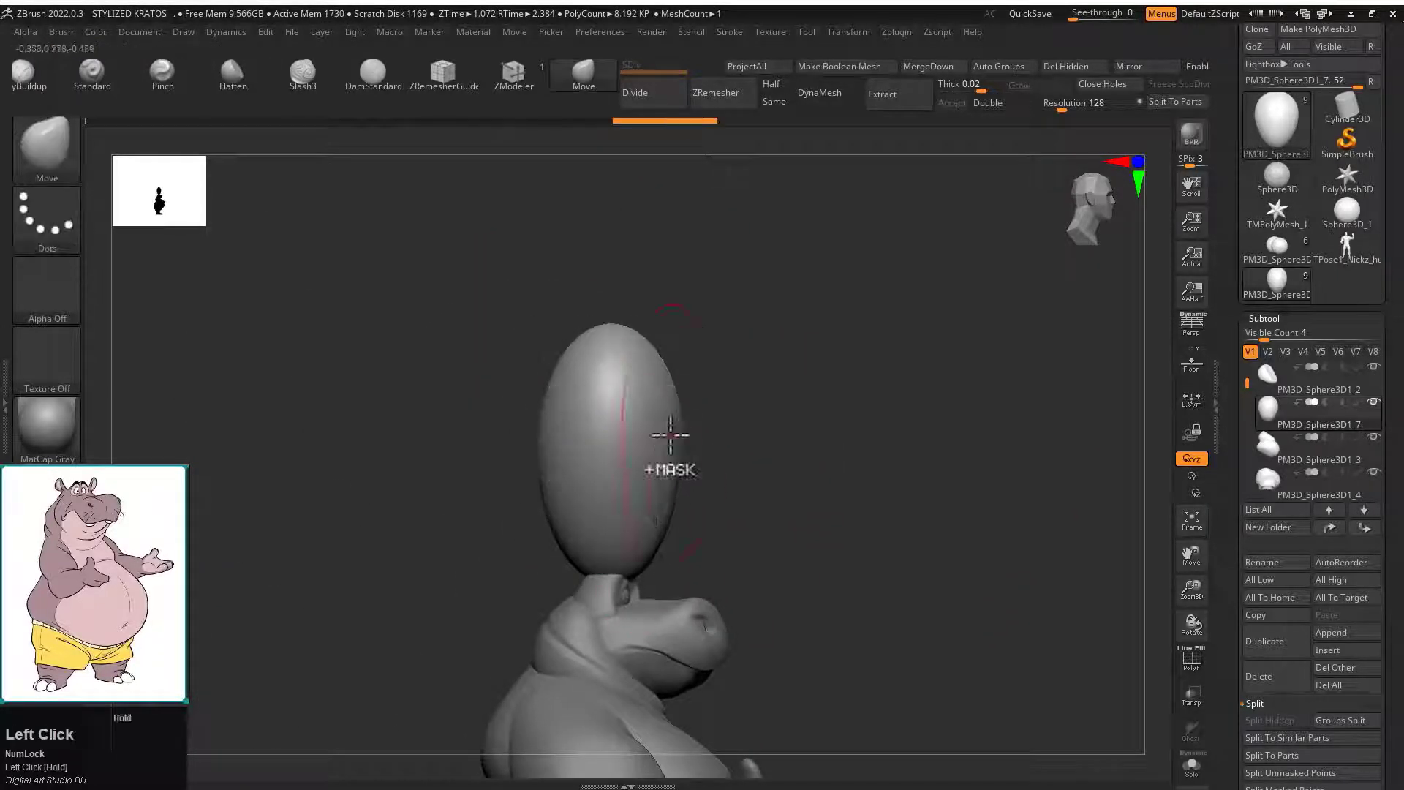
Hollow the front of the egg shape into an ear cup and reshape its outline with the Move brush.
left_click_drag(508, 419, 603, 415)
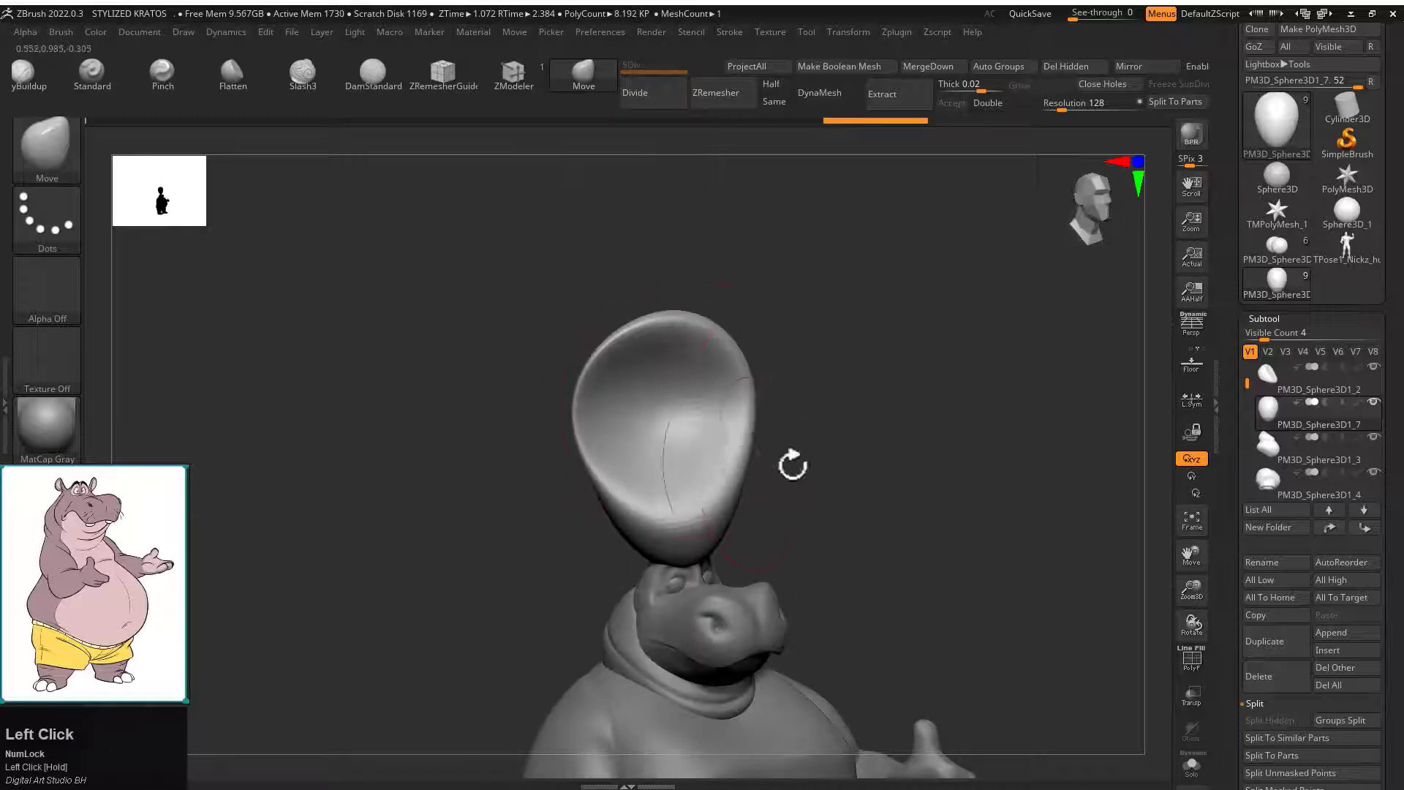
left_click_drag(792, 464, 746, 490)
left_click_drag(837, 351, 584, 428)
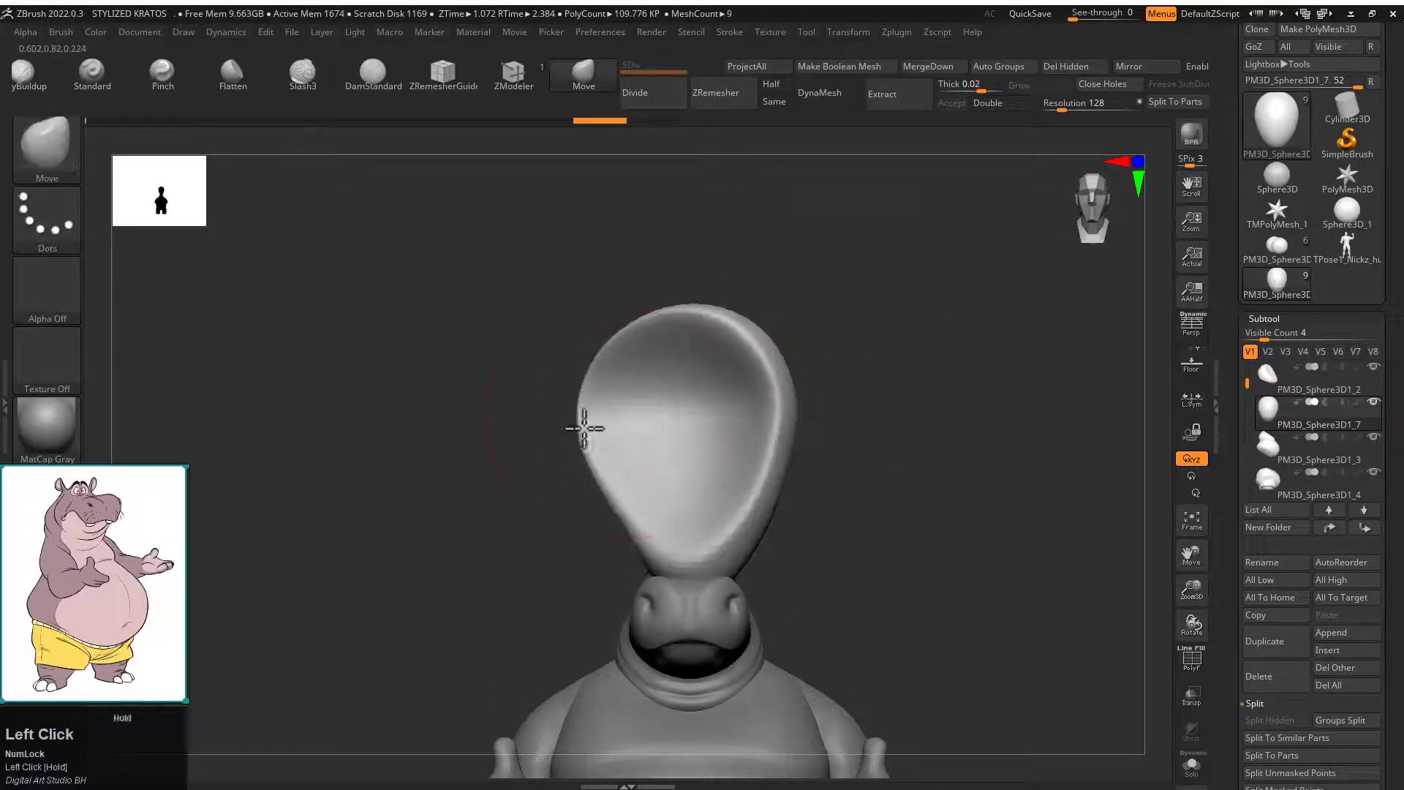
left_click_drag(683, 318, 756, 421)
left_click_drag(747, 491, 984, 439)
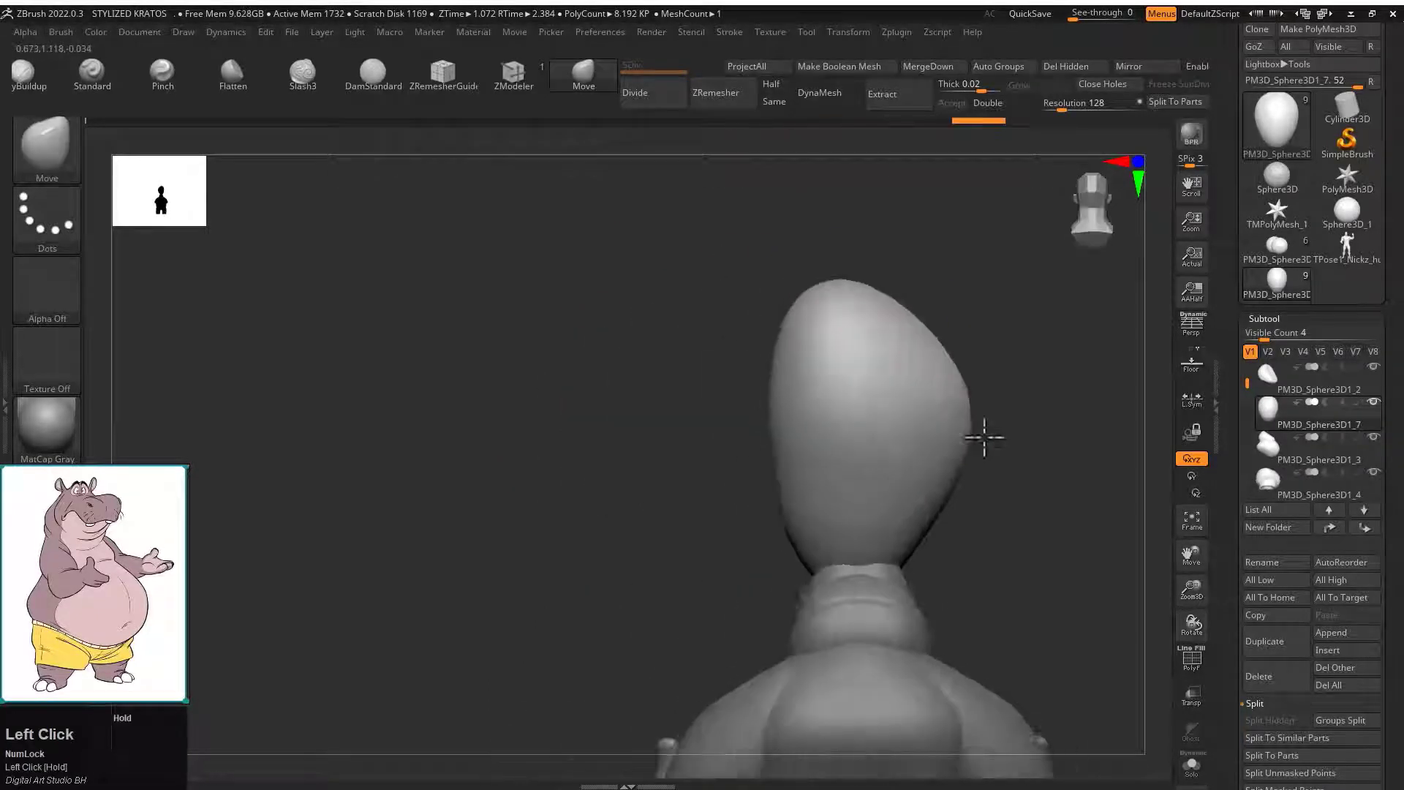
Sharpen the ear's outer rim and tip with the Pinch brush.
left_click(162, 73)
left_click_drag(468, 409, 850, 419)
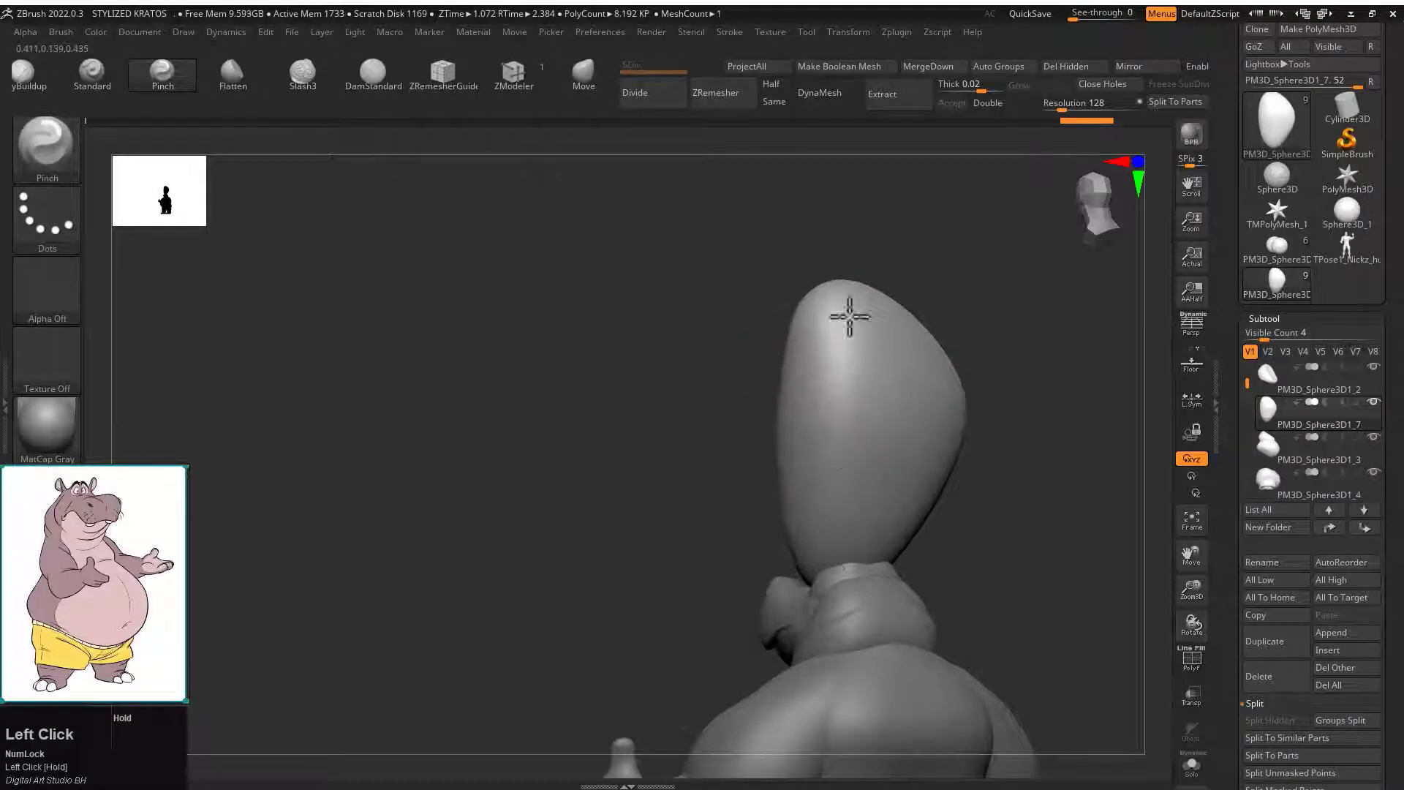
mouse_move(849, 315)
left_mouse_down()
mouse_move(790, 436)
mouse_move(846, 391)
mouse_move(836, 293)
left_mouse_up()
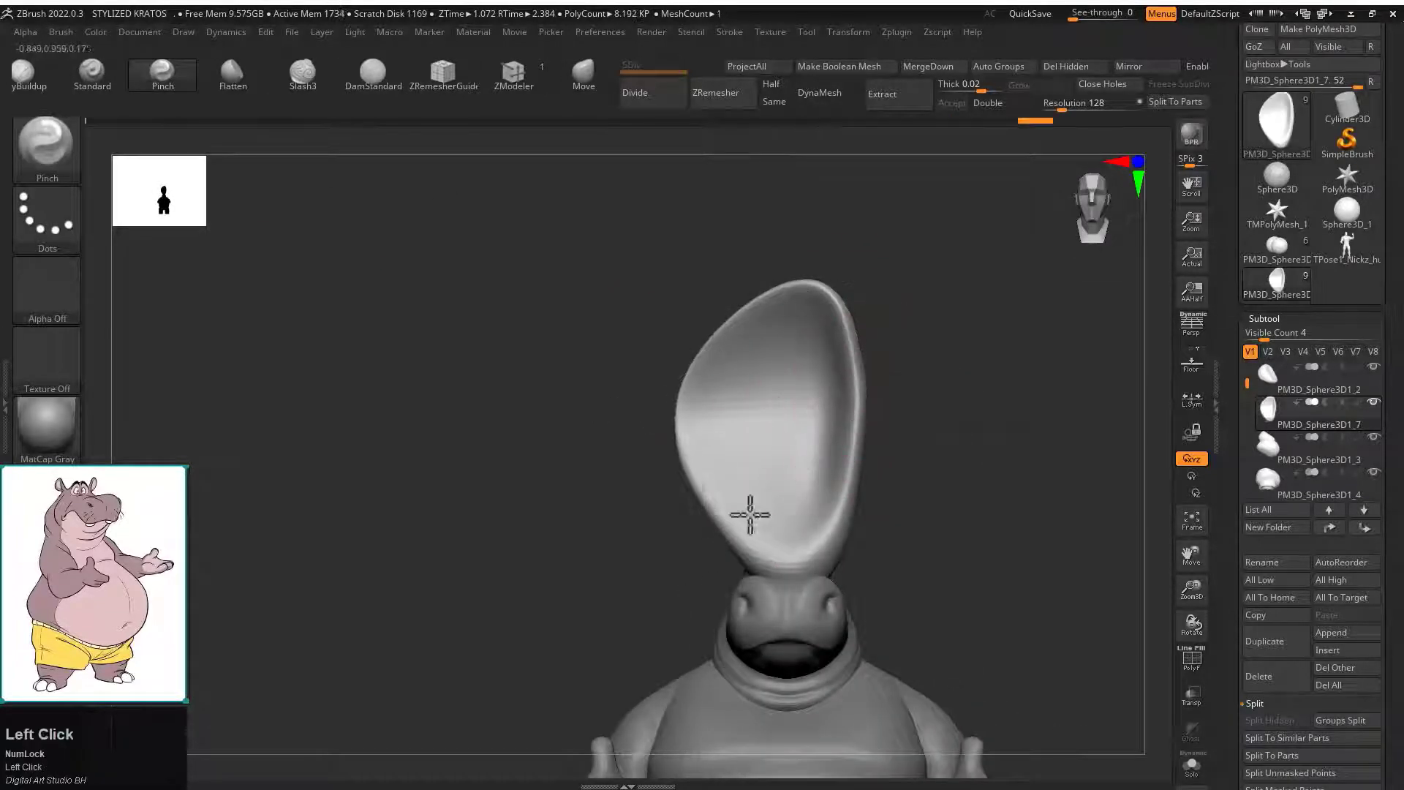
mouse_move(749, 514)
left_mouse_down("alt")
mouse_move(800, 531)
mouse_move(896, 435)
left_mouse_up("alt")
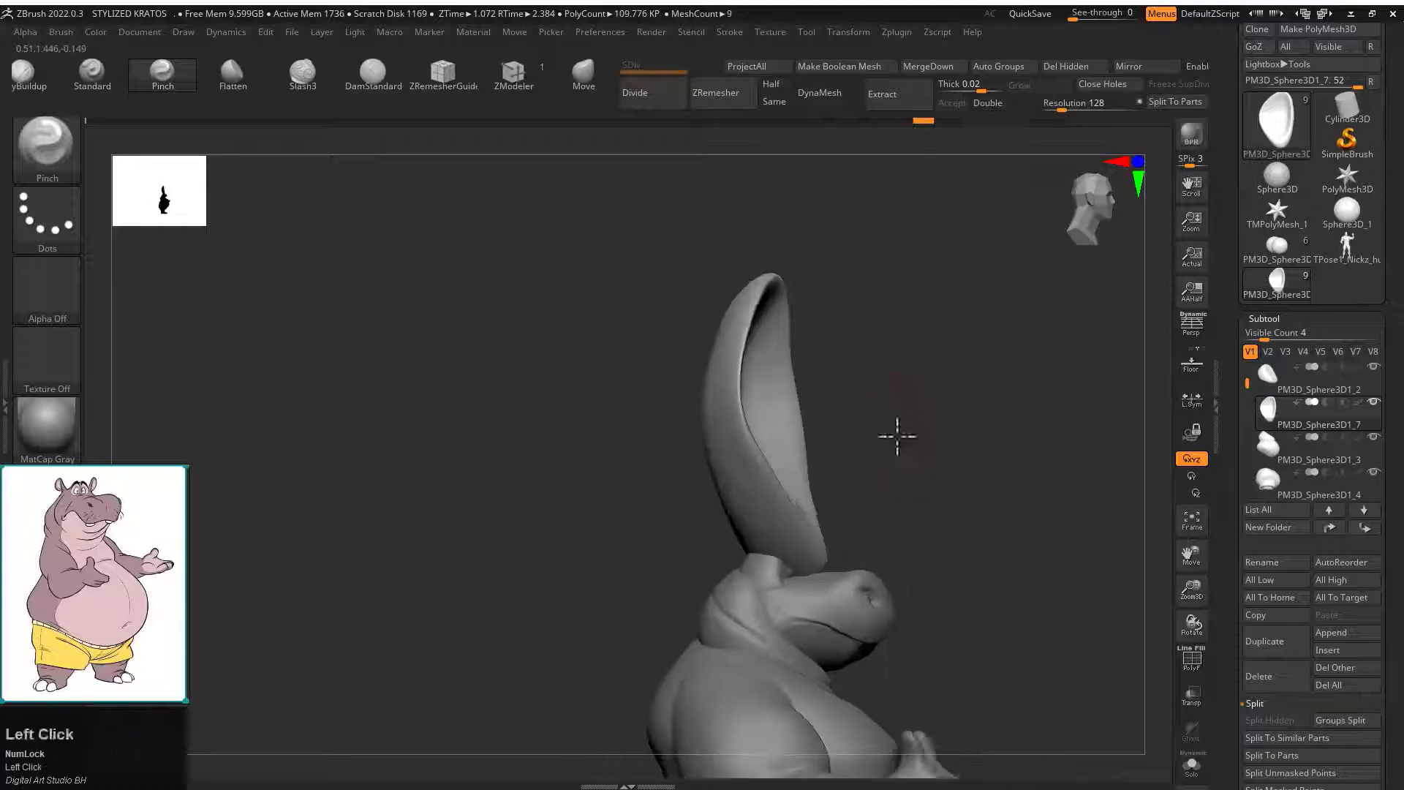
Scale down and reposition the ear with the transform gizmo, then reshape its lower end with the Move brush.
key("w")
mouse_move(705, 422)
left_mouse_down("alt")
mouse_move(751, 420)
mouse_move(705, 476)
mouse_move(742, 585)
left_mouse_up("alt")
left_click_drag(802, 524, 802, 354)
key("g")
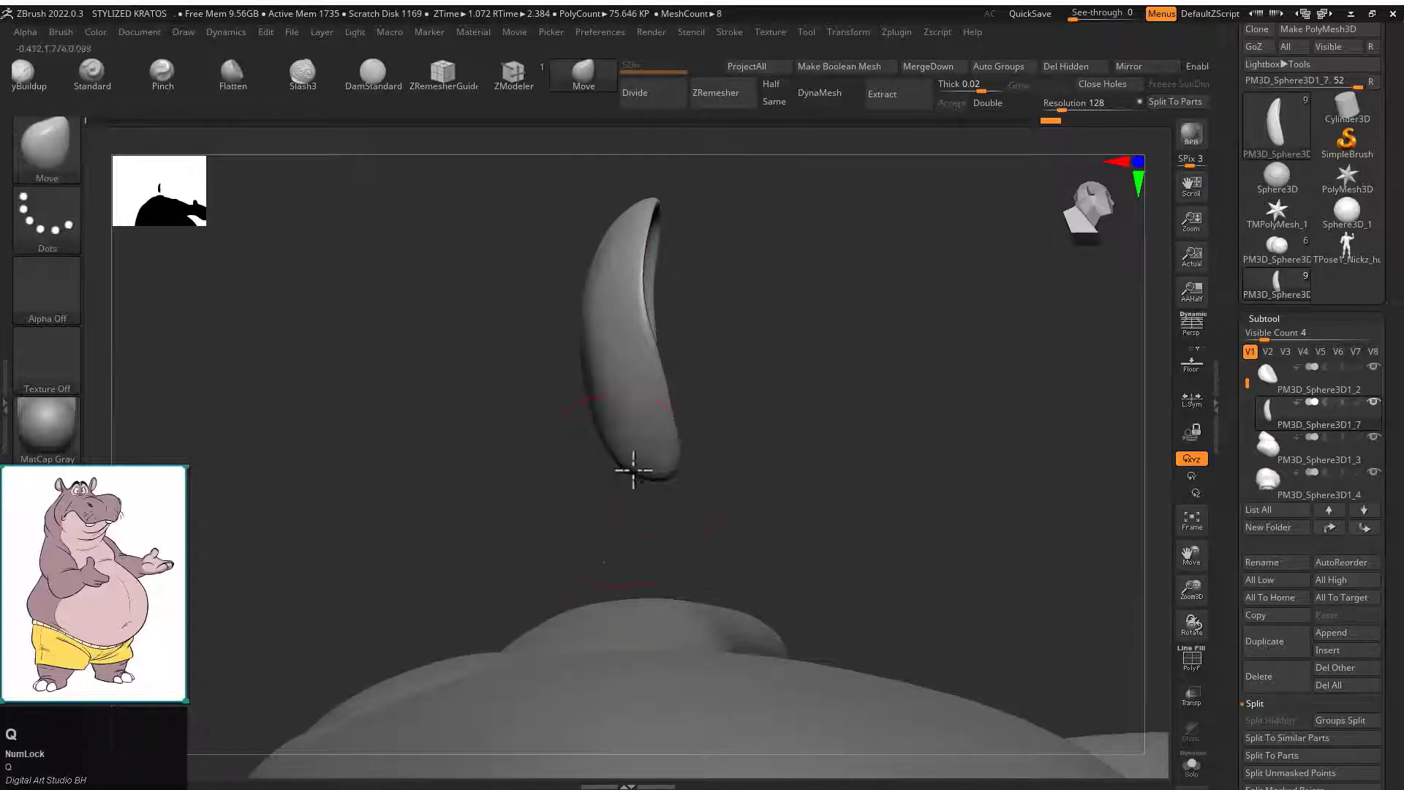
mouse_move(644, 472)
left_mouse_down()
mouse_move(677, 439)
mouse_move(748, 426)
mouse_move(649, 502)
mouse_move(603, 506)
left_mouse_up()
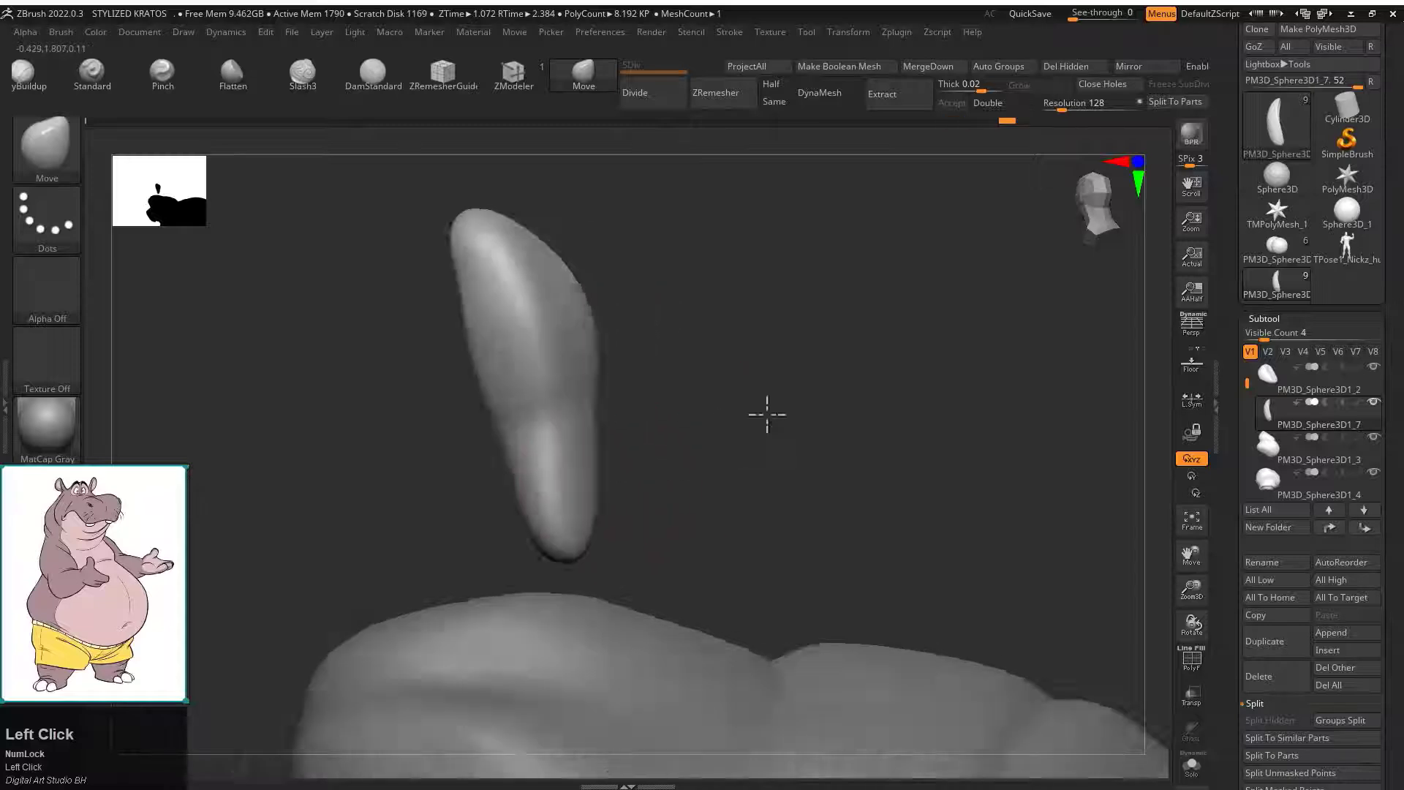
Carve crease folds into the lower part of the ear cup with the DamStandard brush and smooth them.
left_click_drag(761, 410, 373, 125)
left_click(373, 71)
key("s")
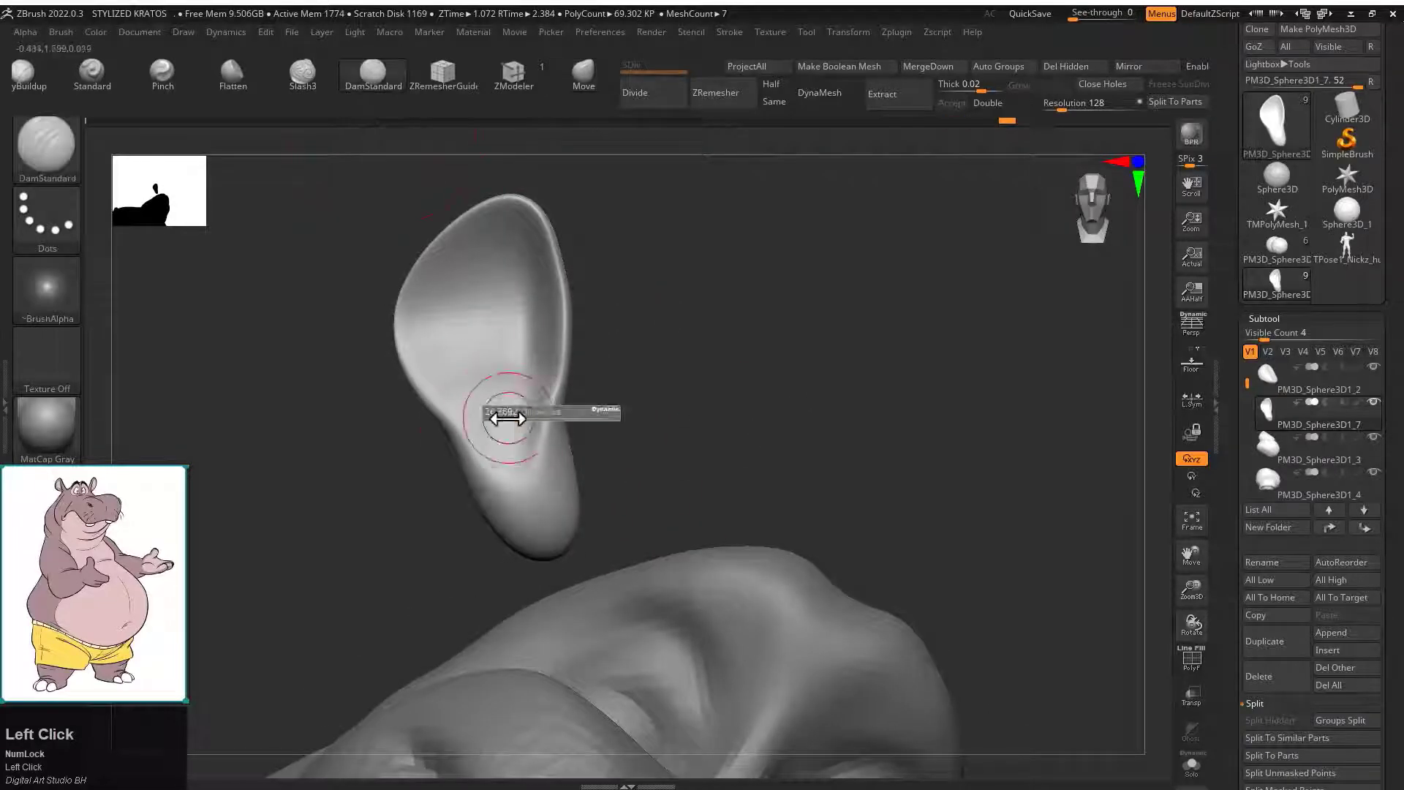
left_click_drag(486, 408, 503, 441, "shift")
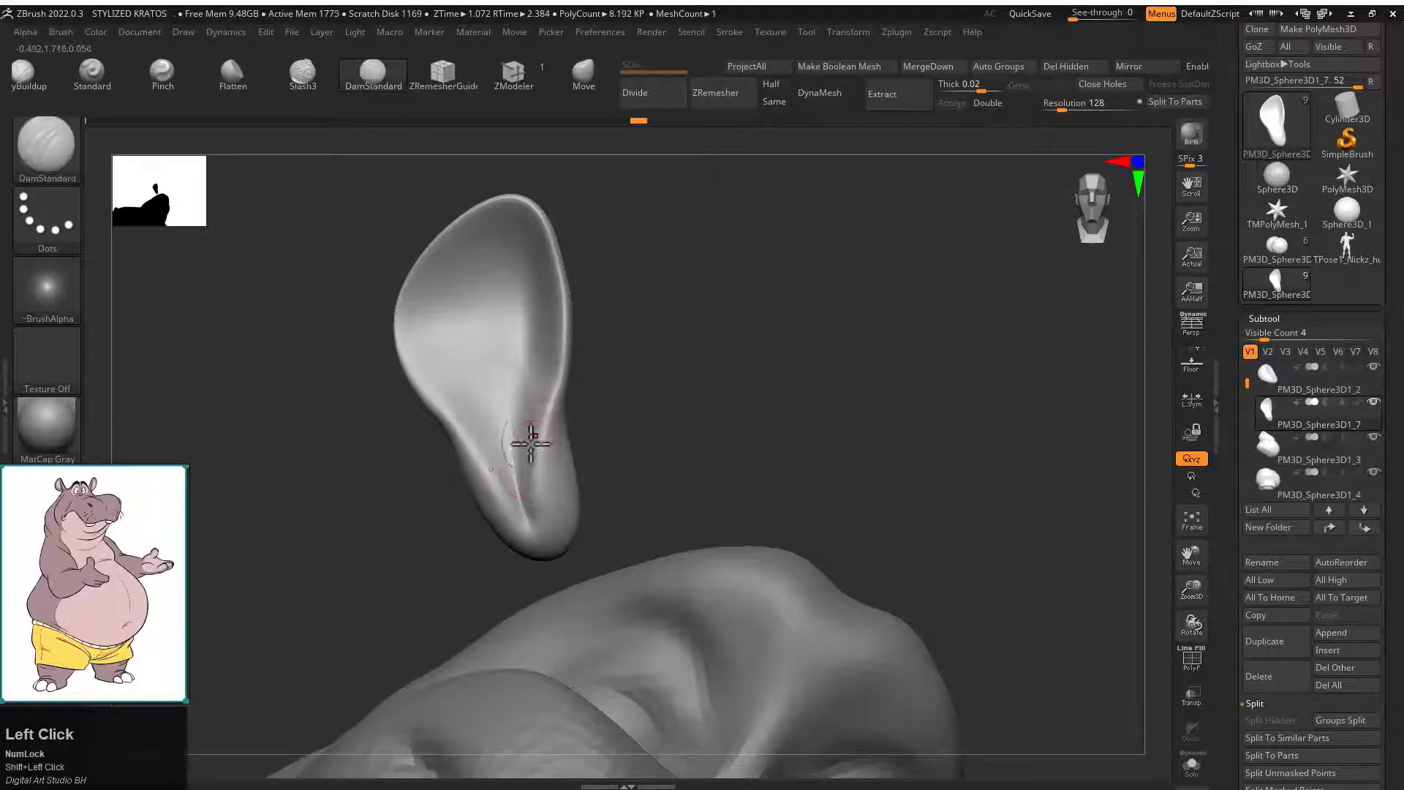
mouse_move(607, 361)
left_mouse_down()
mouse_move(498, 375)
mouse_move(483, 417)
left_mouse_up()
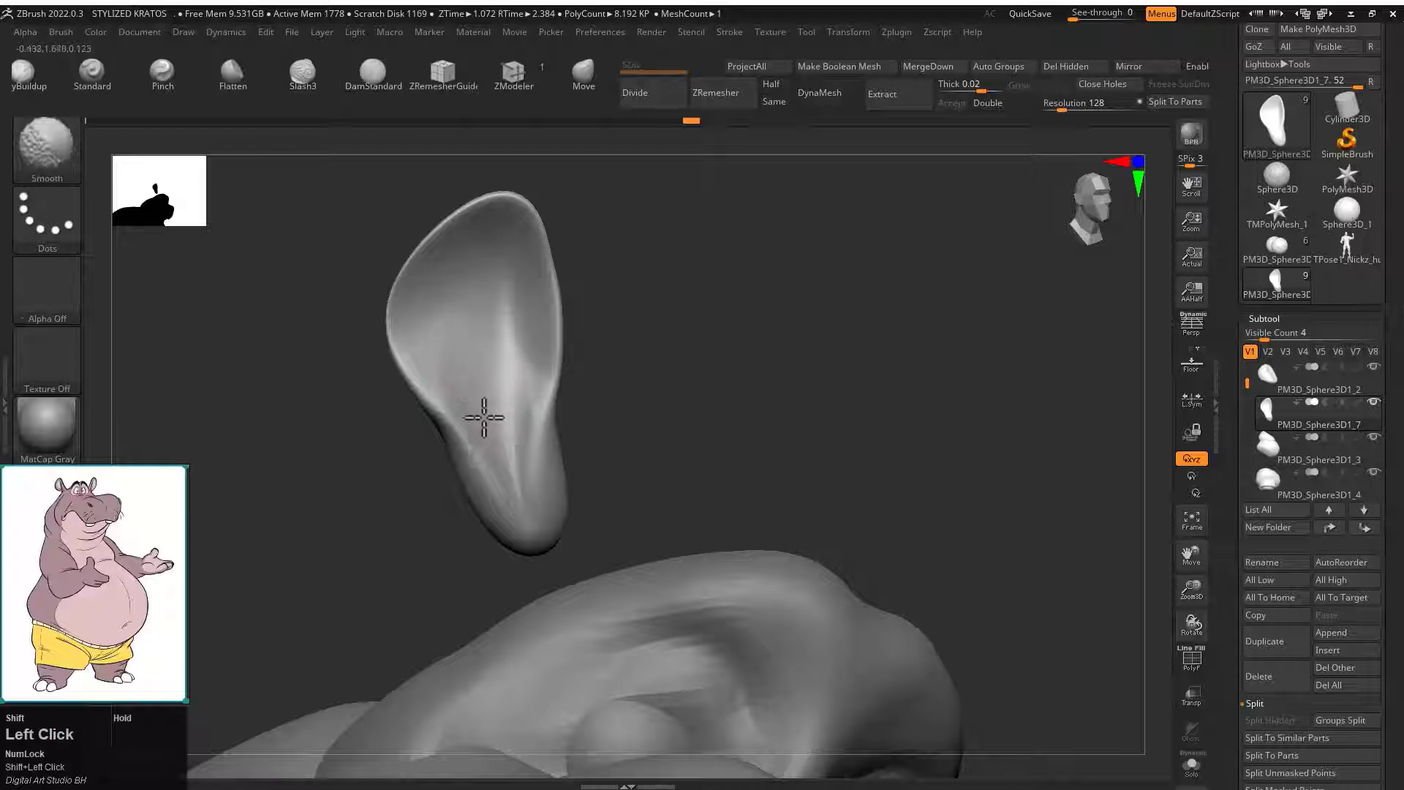
mouse_move(721, 358)
right_mouse_down("shift")
mouse_move(502, 332)
mouse_move(512, 426)
right_mouse_up("shift")
Move the ear onto the head with the gizmo, then mask its upper part, rotate the base, and smooth it.
key("w")
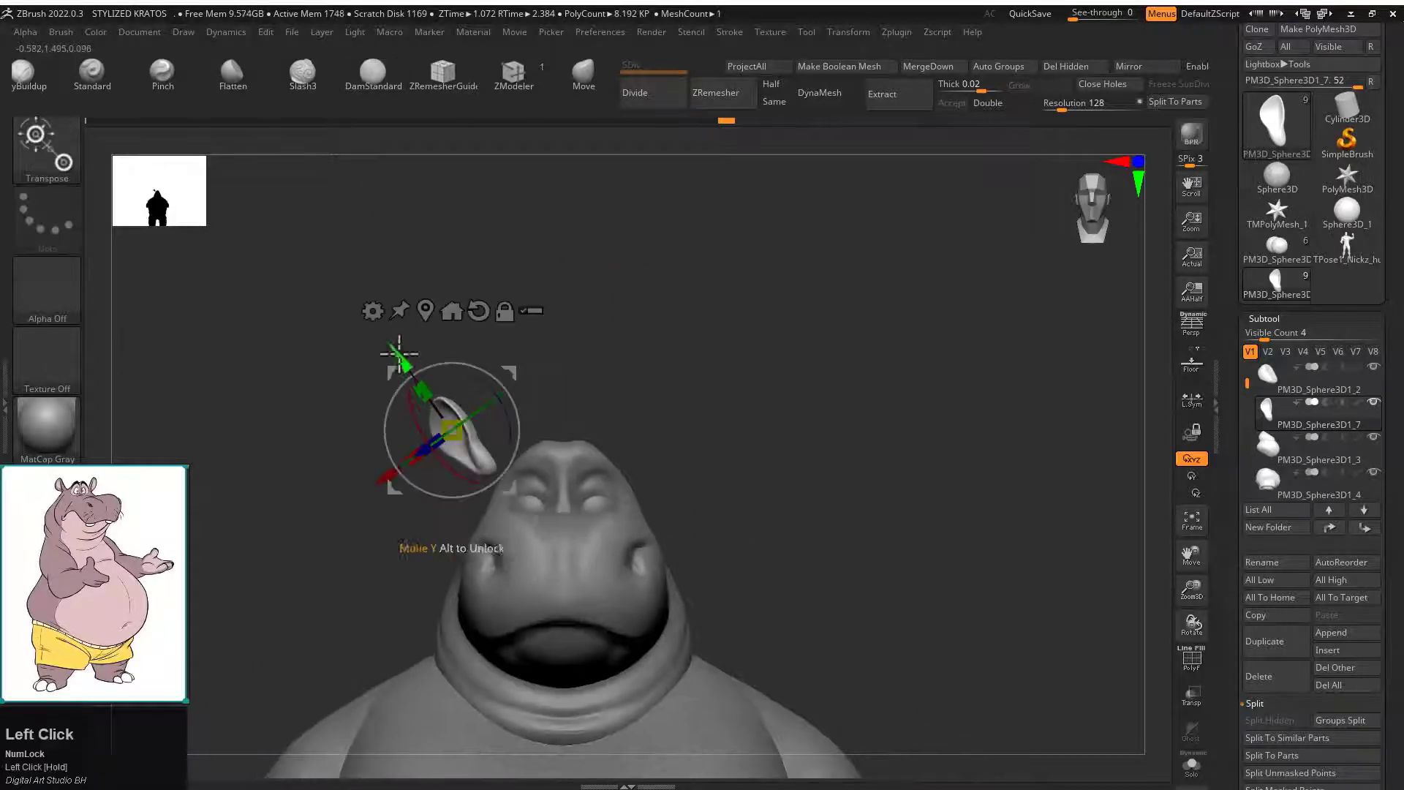
left_click_drag(533, 370, 669, 314)
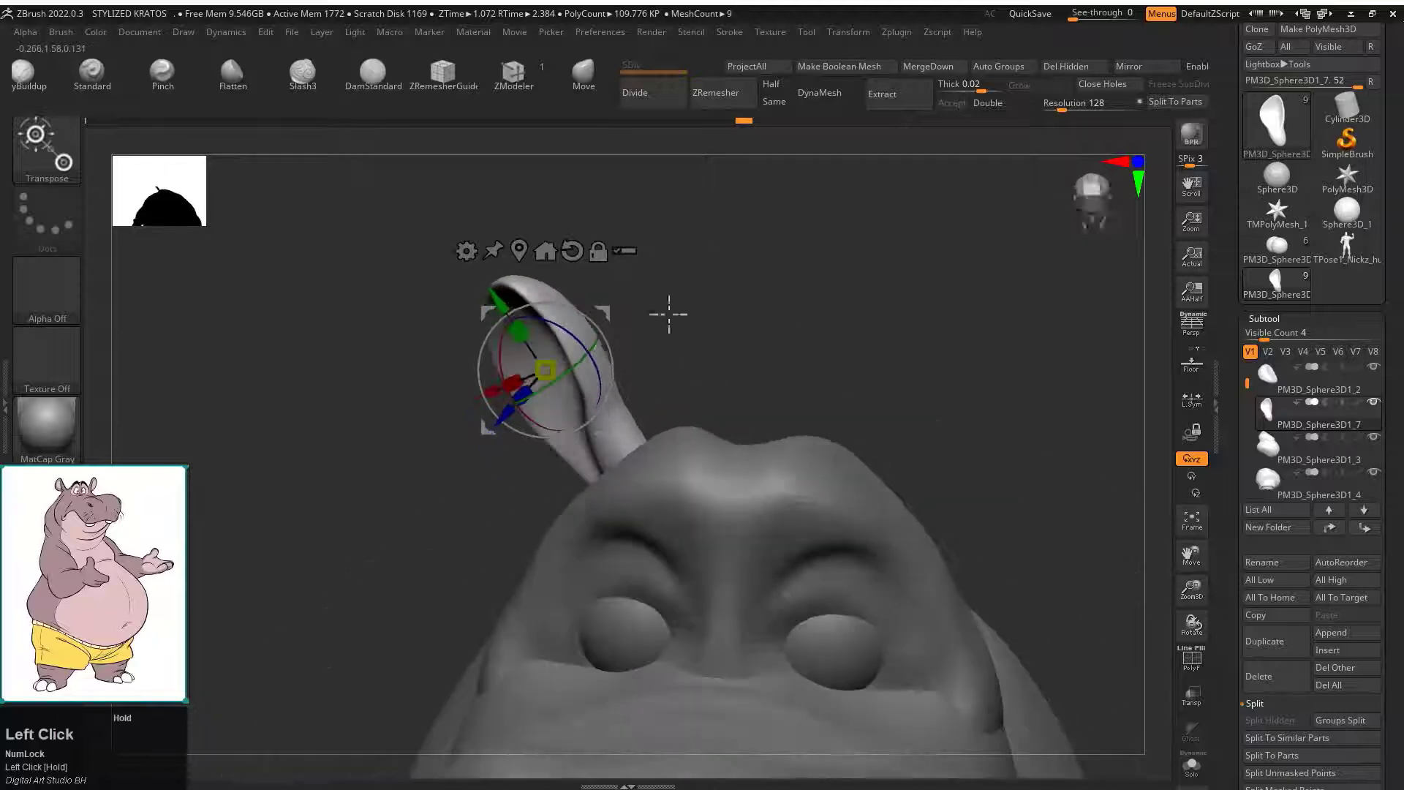
left_click_drag(650, 380, 453, 475, "ctrl")
key("q")
left_click(557, 349, "ctrl")
key("w")
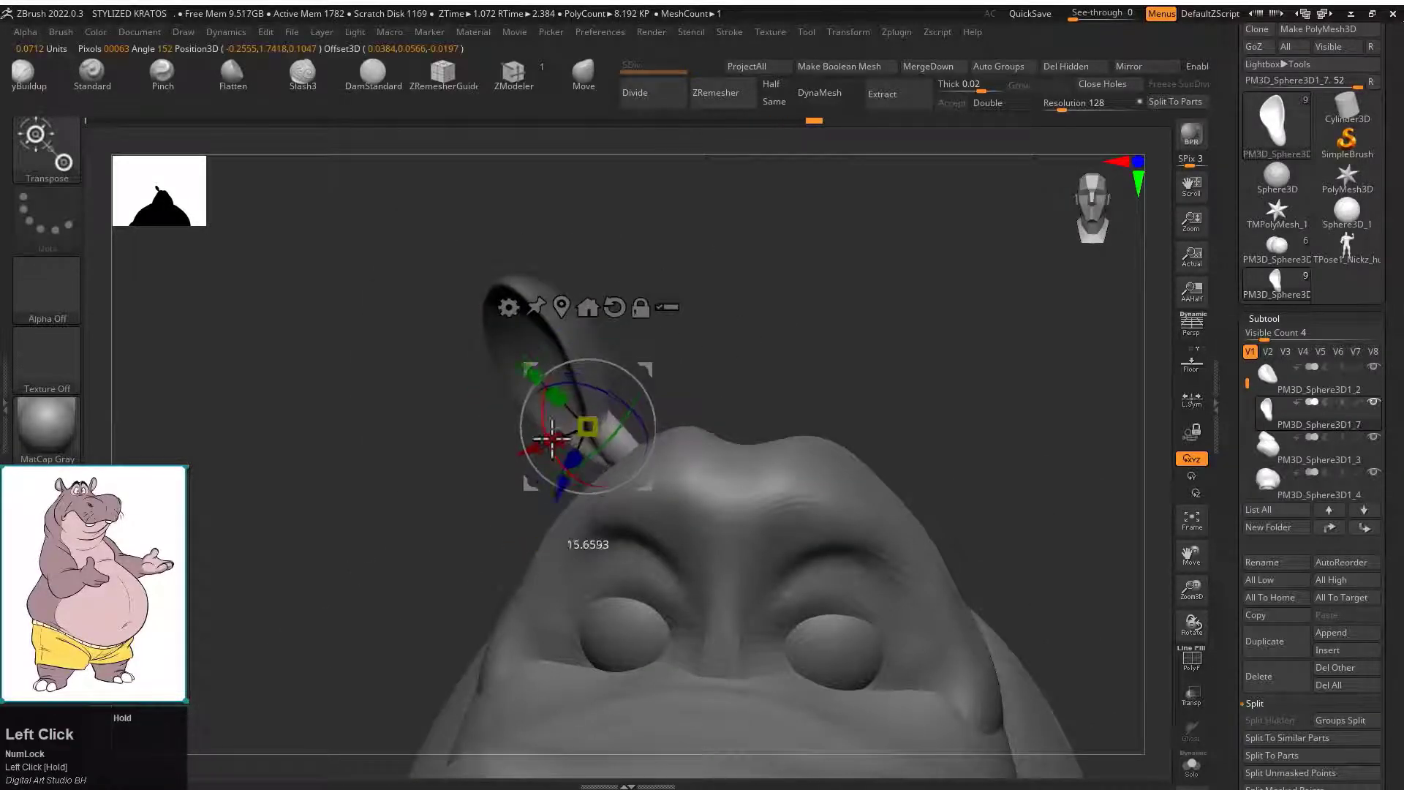
mouse_move(721, 380)
left_mouse_down()
mouse_move(709, 373)
mouse_move(694, 391)
left_mouse_up()
key("q")
left_click_drag(582, 410, 574, 419, "shift")
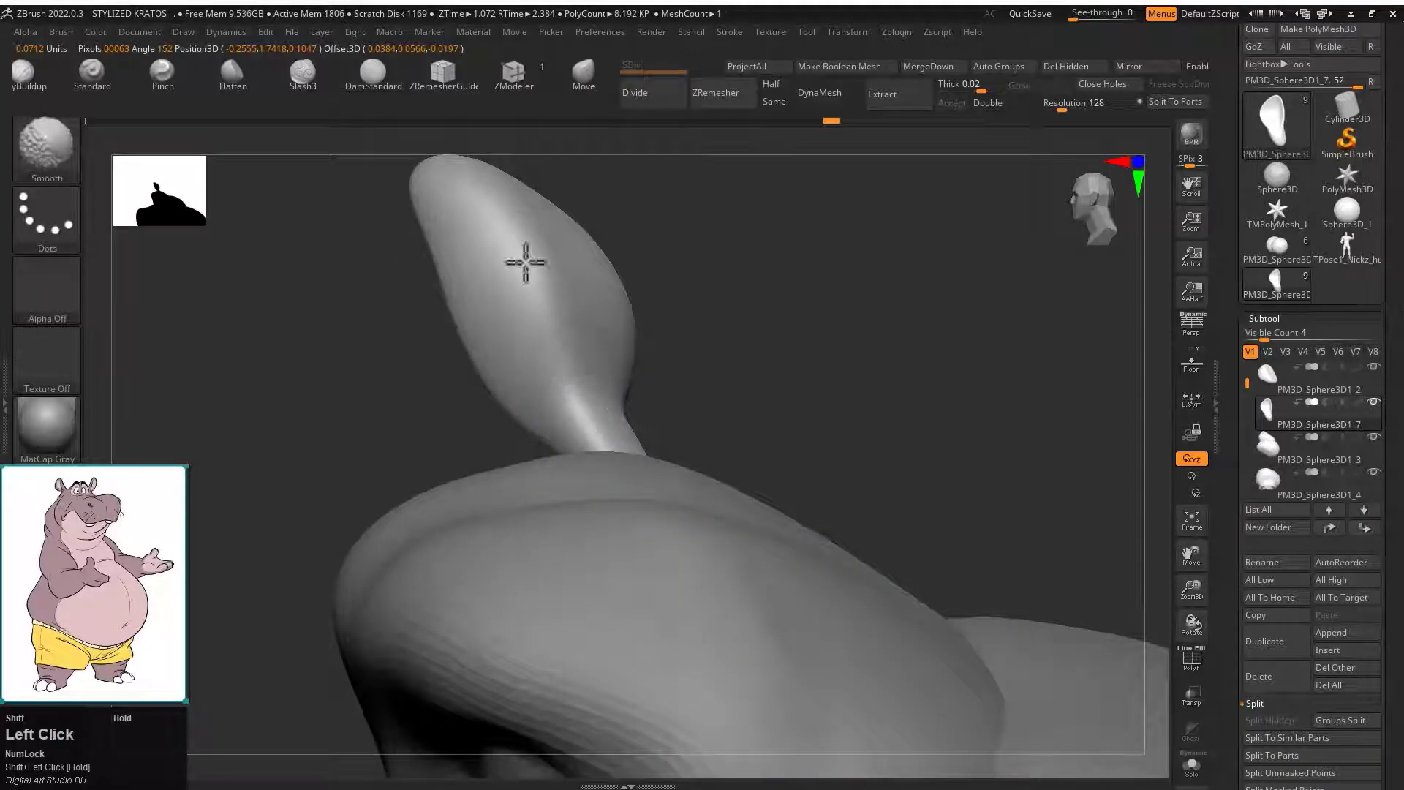
Refine the ear's angle, size and position on the side of the head with the transform gizmo.
left_click_drag(398, 403, 470, 352)
key("w")
left_click_drag(680, 282, 738, 307)
left_click_drag(612, 342, 625, 366)
left_click_drag(710, 340, 643, 418)
left_click_drag(734, 323, 643, 314)
left_click_drag(530, 326, 536, 339)
left_click_drag(716, 322, 702, 277, "alt")
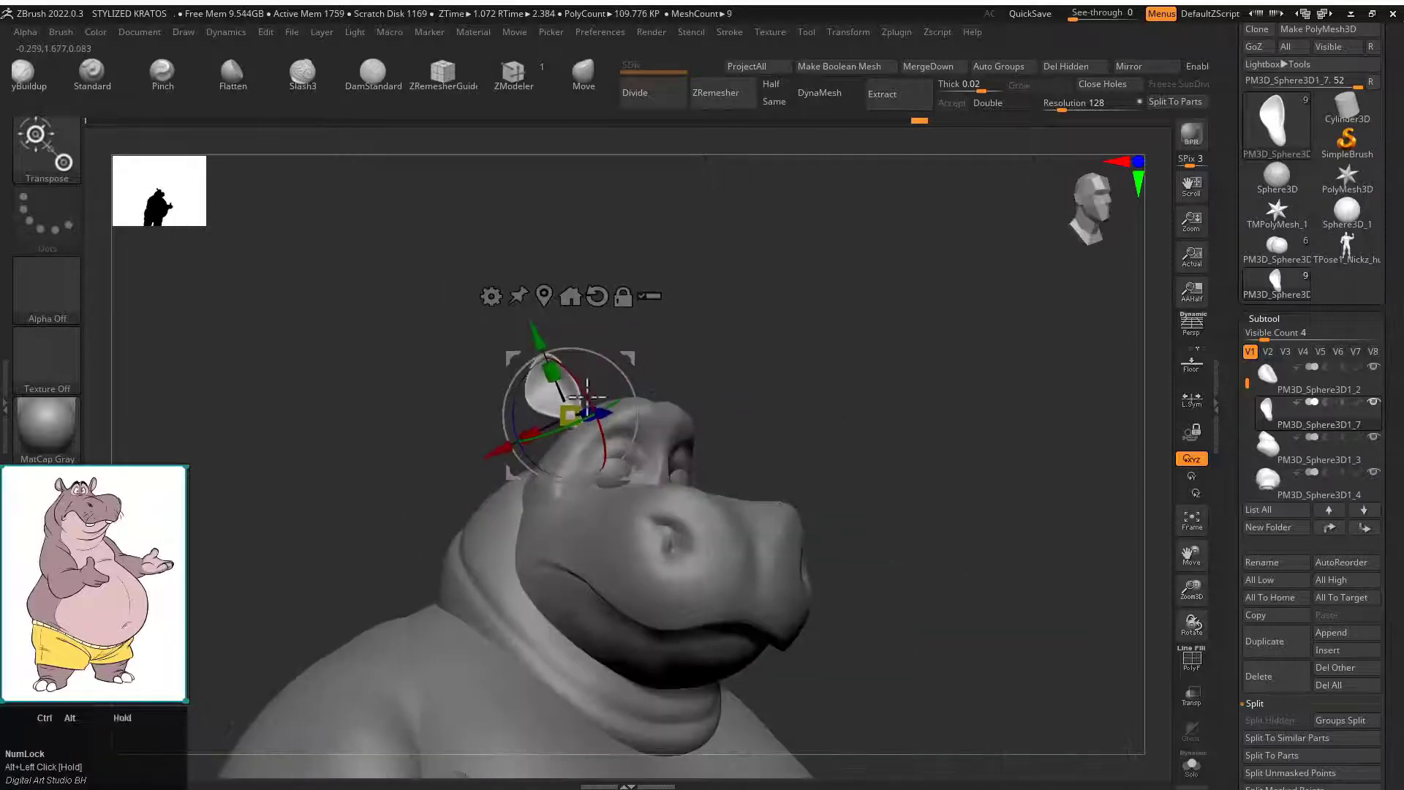
Mirror the ear to the opposite side of the head.
left_click_drag(775, 307, 717, 300, "shift")
left_click(1129, 68)
left_click(641, 374)
key("q")
mouse_move(819, 395)
left_mouse_down("alt")
mouse_move(768, 272)
mouse_move(810, 383)
left_mouse_up("alt")
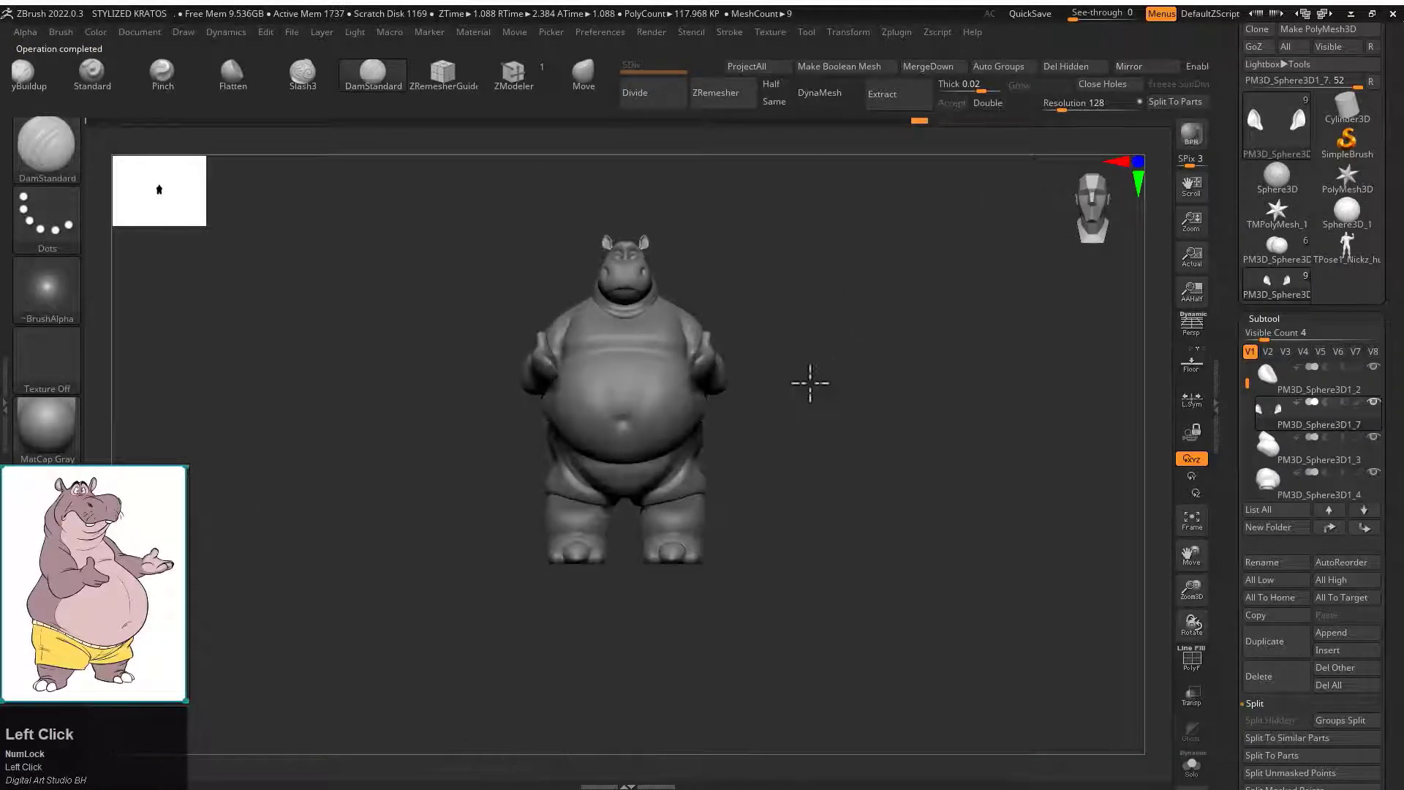
Select the legs and enlarge and reposition them under the body with the transform gizmo.
left_click_drag(705, 371, 790, 381, "shift")
left_click(699, 550, "alt")
key("w")
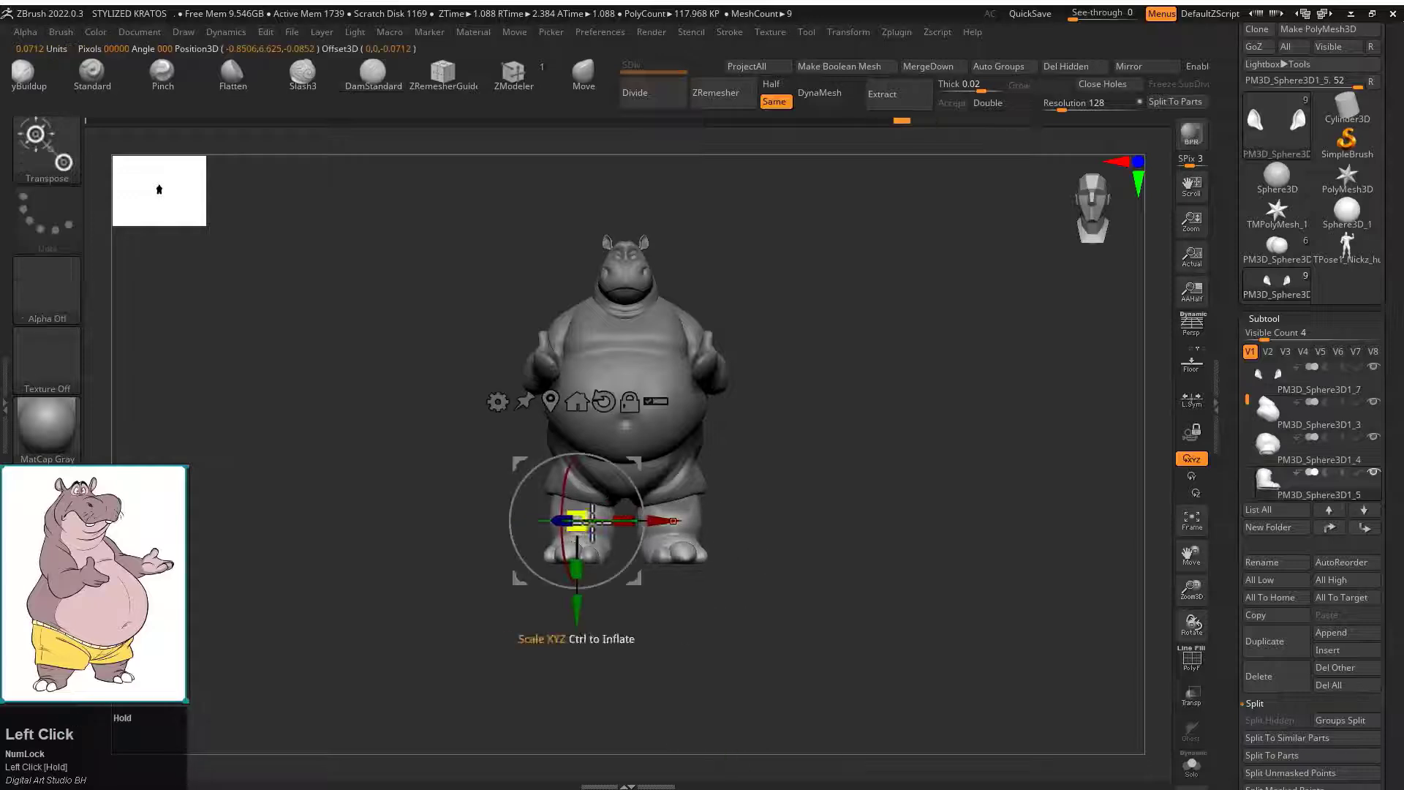
left_click_drag(785, 490, 841, 410, "alt")
left_click_drag(951, 381, 980, 183)
left_click_drag(686, 229, 695, 271, "alt")
left_click_drag(564, 394, 556, 410)
left_click_drag(351, 526, 453, 658)
left_click_drag(498, 658, 732, 410, "alt")
left_click_drag(724, 292, 771, 483, "alt")
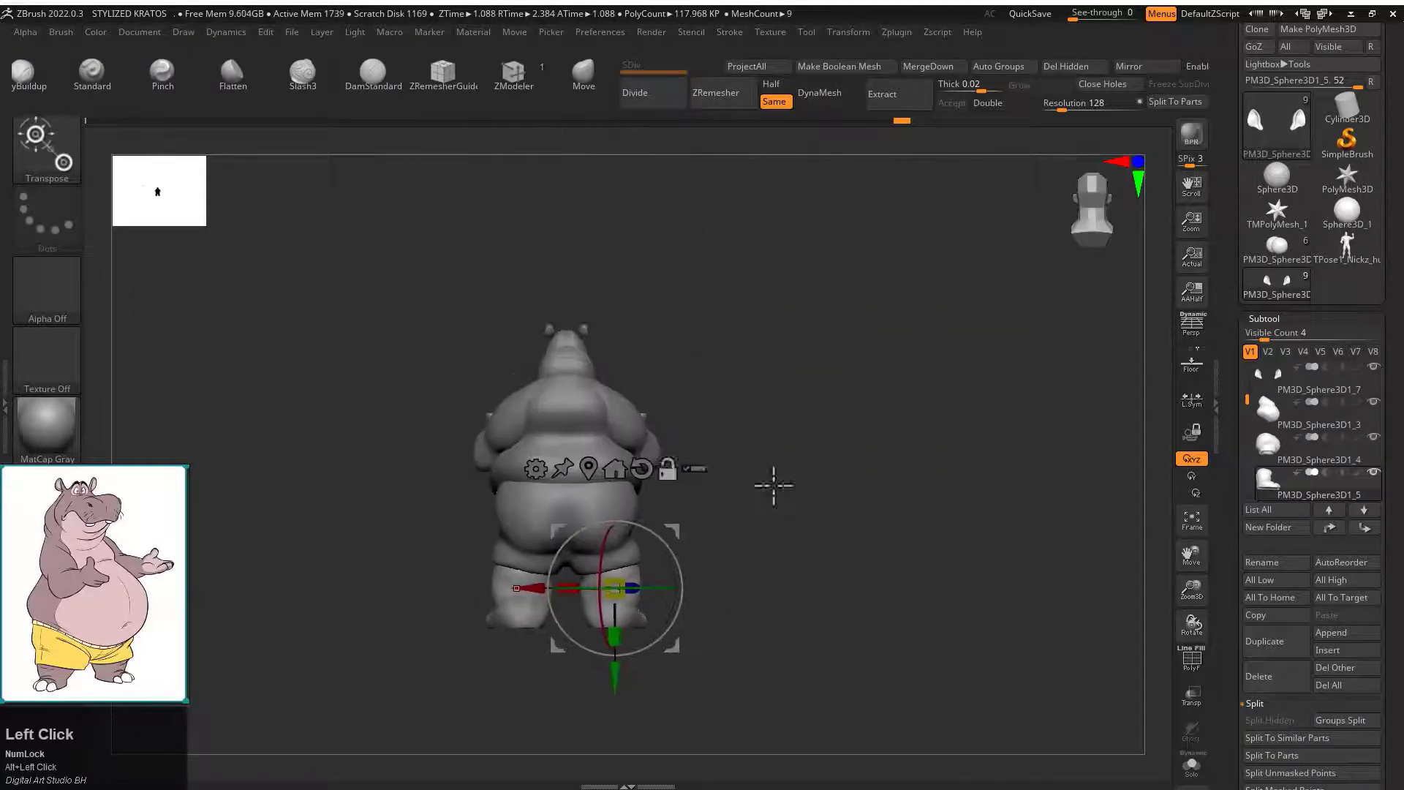
left_click_drag(863, 483, 775, 483)
left_click_drag(841, 410, 870, 494, "alt")
Draw ZRemesher guide curves around the shorts' hips, leg openings and waist, and remesh the shorts along them.
left_click(536, 507, "alt")
left_click_drag(914, 322, 944, 381, "alt")
left_click(1192, 764)
left_click_drag(878, 526, 850, 447)
key("shift+f")
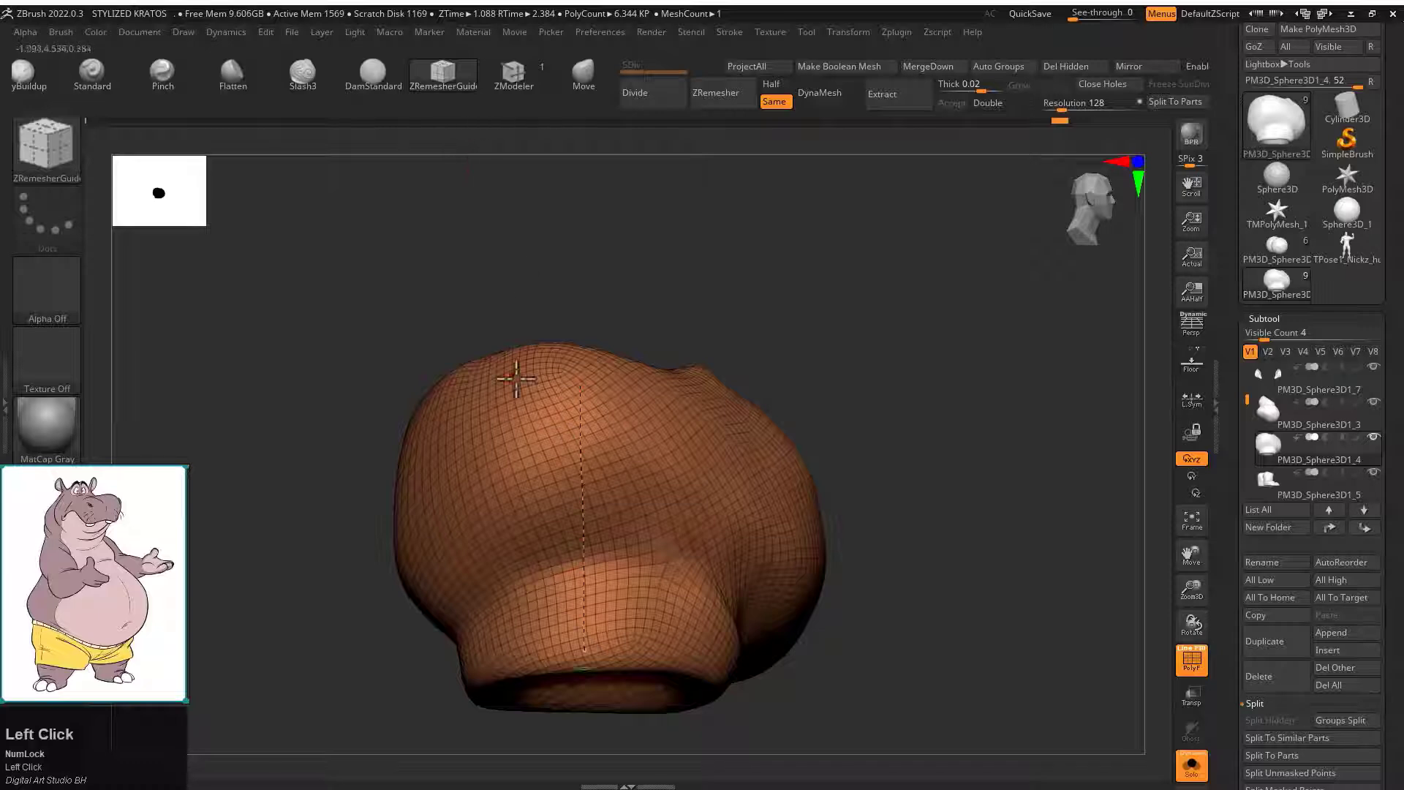
left_click_drag(862, 485, 822, 565)
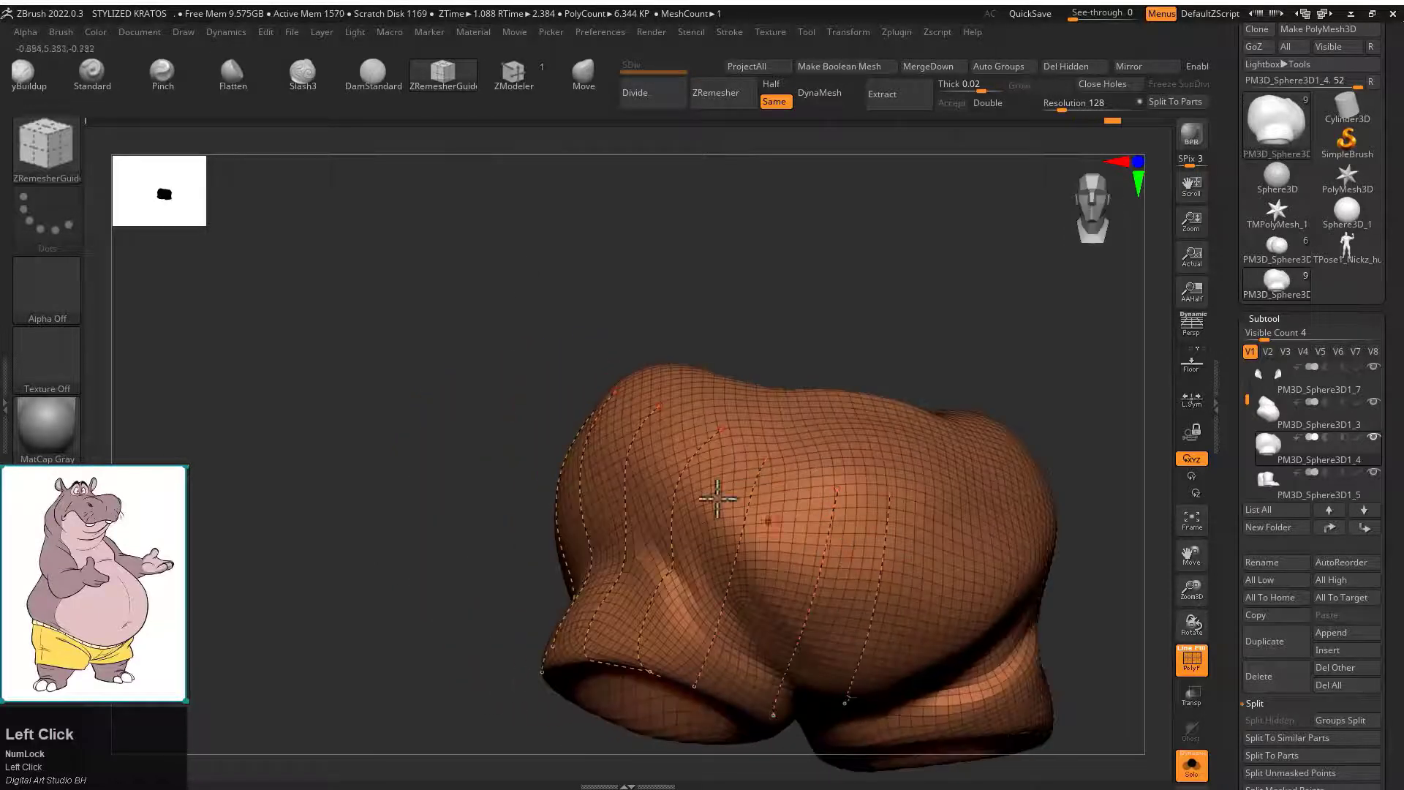
left_click_drag(617, 446, 625, 434)
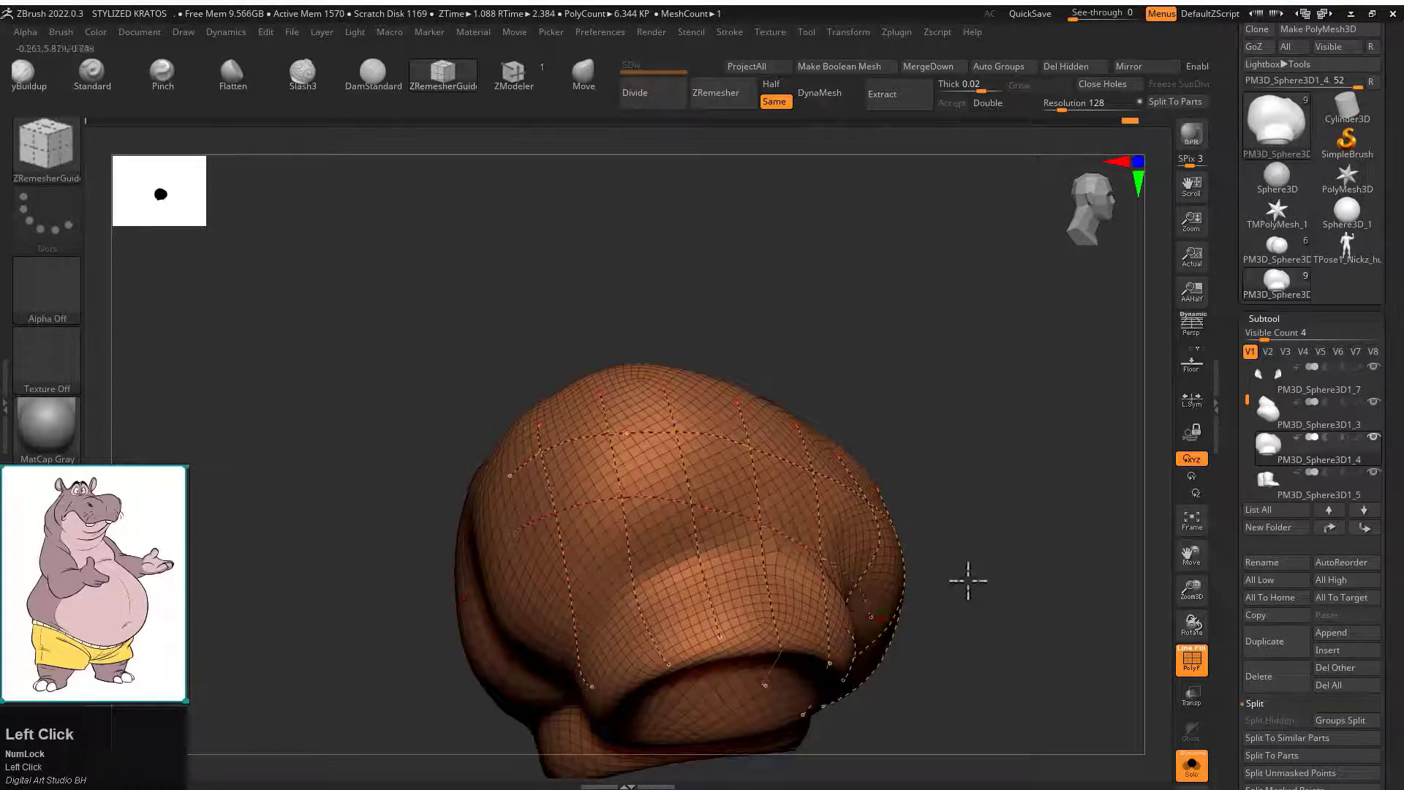
left_click_drag(967, 581, 819, 671)
left_click_drag(476, 561, 525, 576)
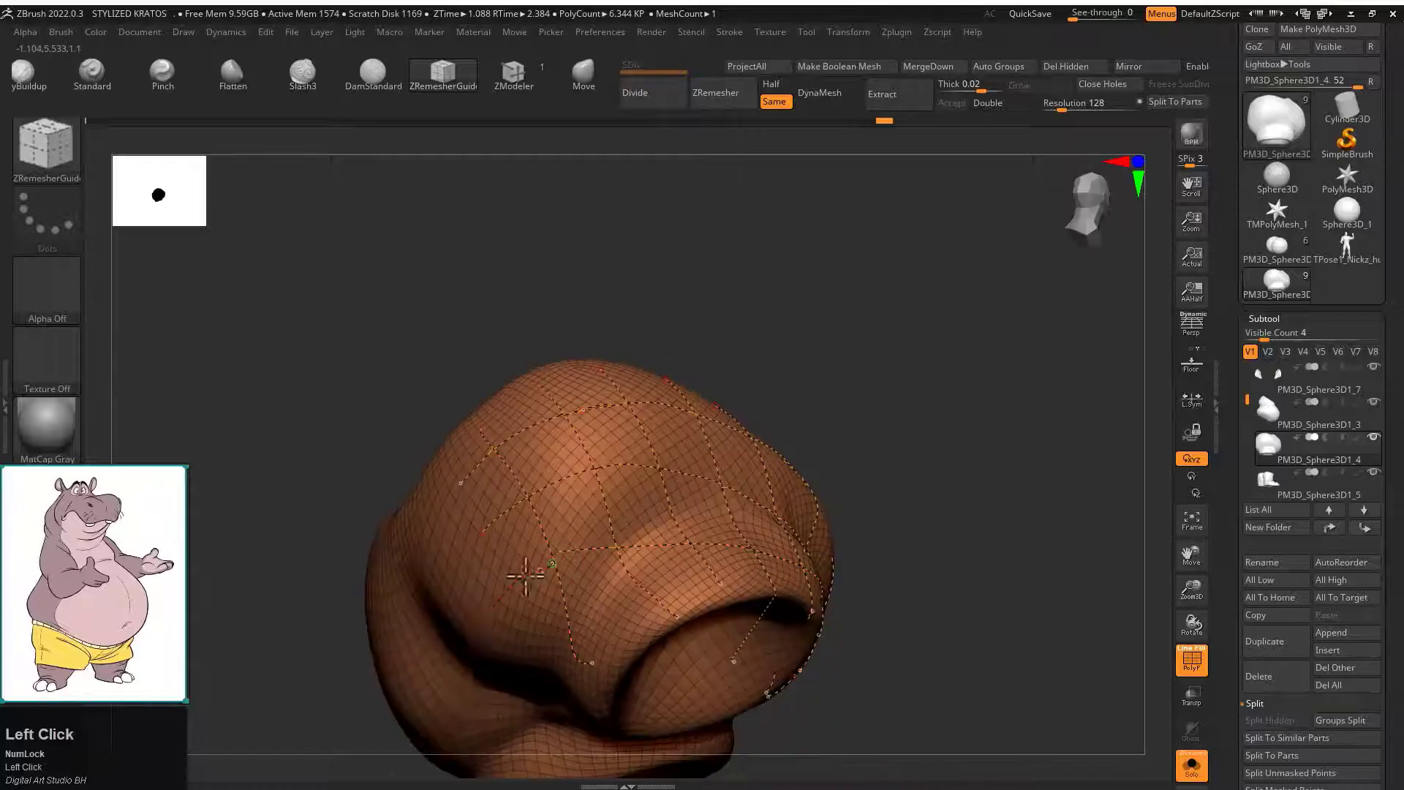
left_click(745, 102)
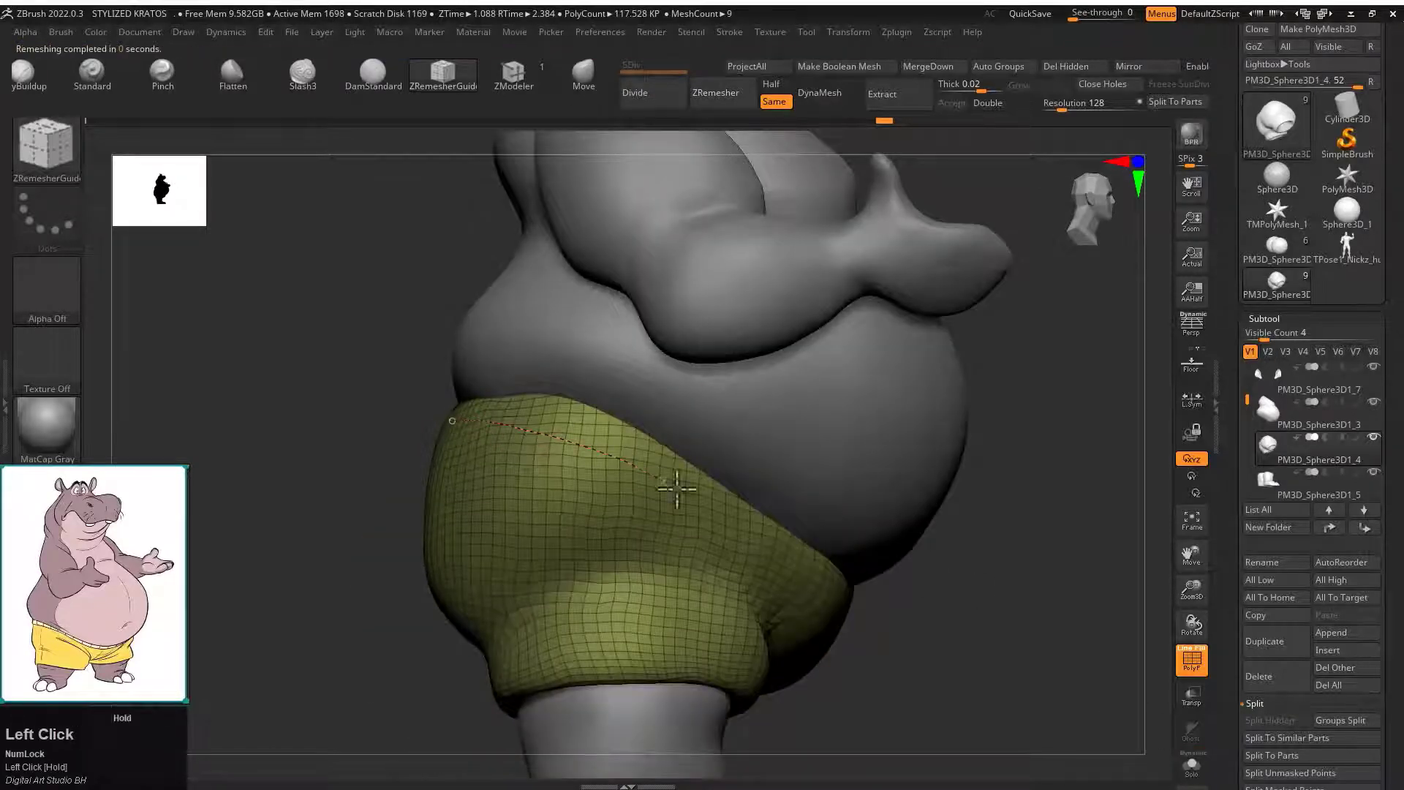
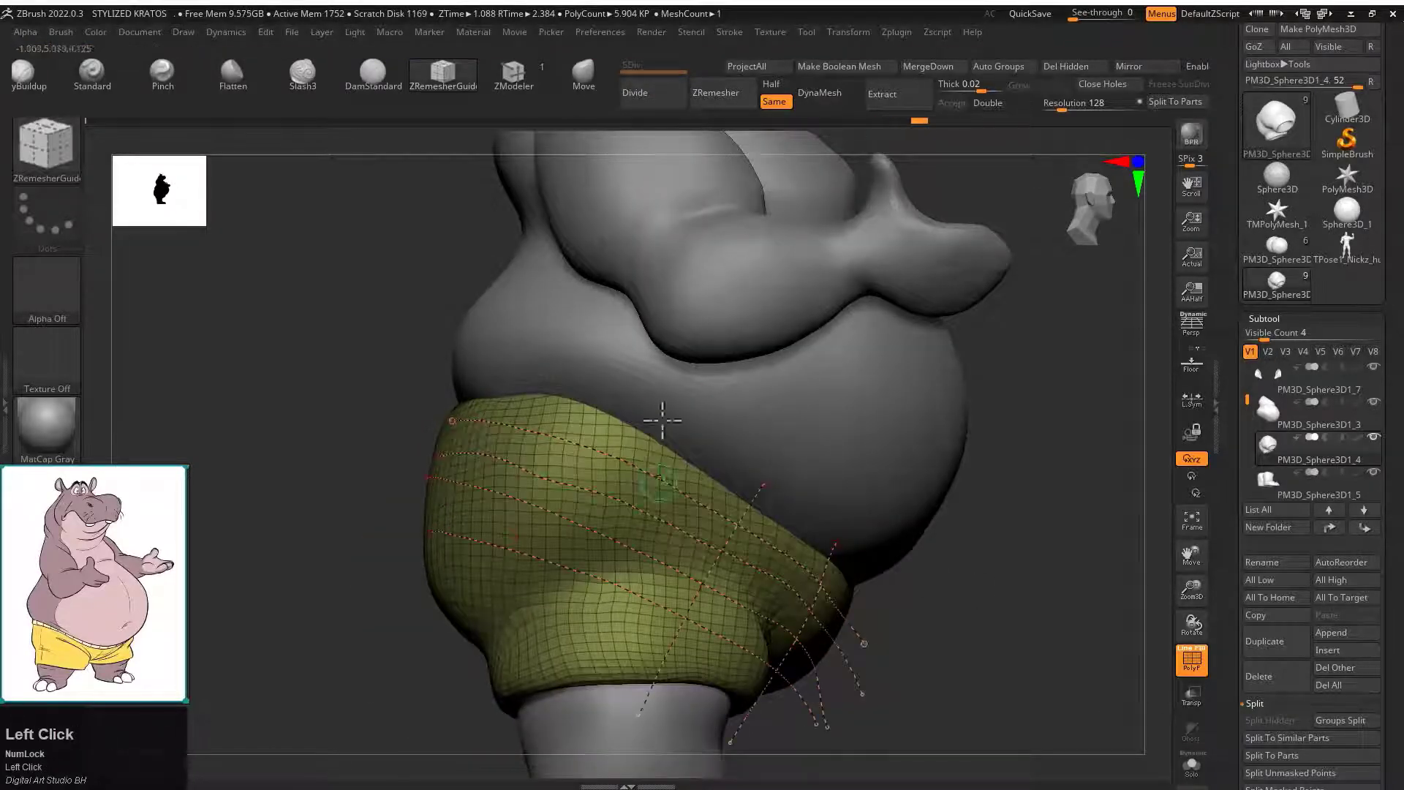
left_click(721, 107)
Assign a separate polygroup to a poly loop along the shorts' waist with ZModeler to define a waistband.
left_click_drag(972, 520, 871, 512)
left_click(513, 74)
left_click_drag(388, 442, 464, 438)
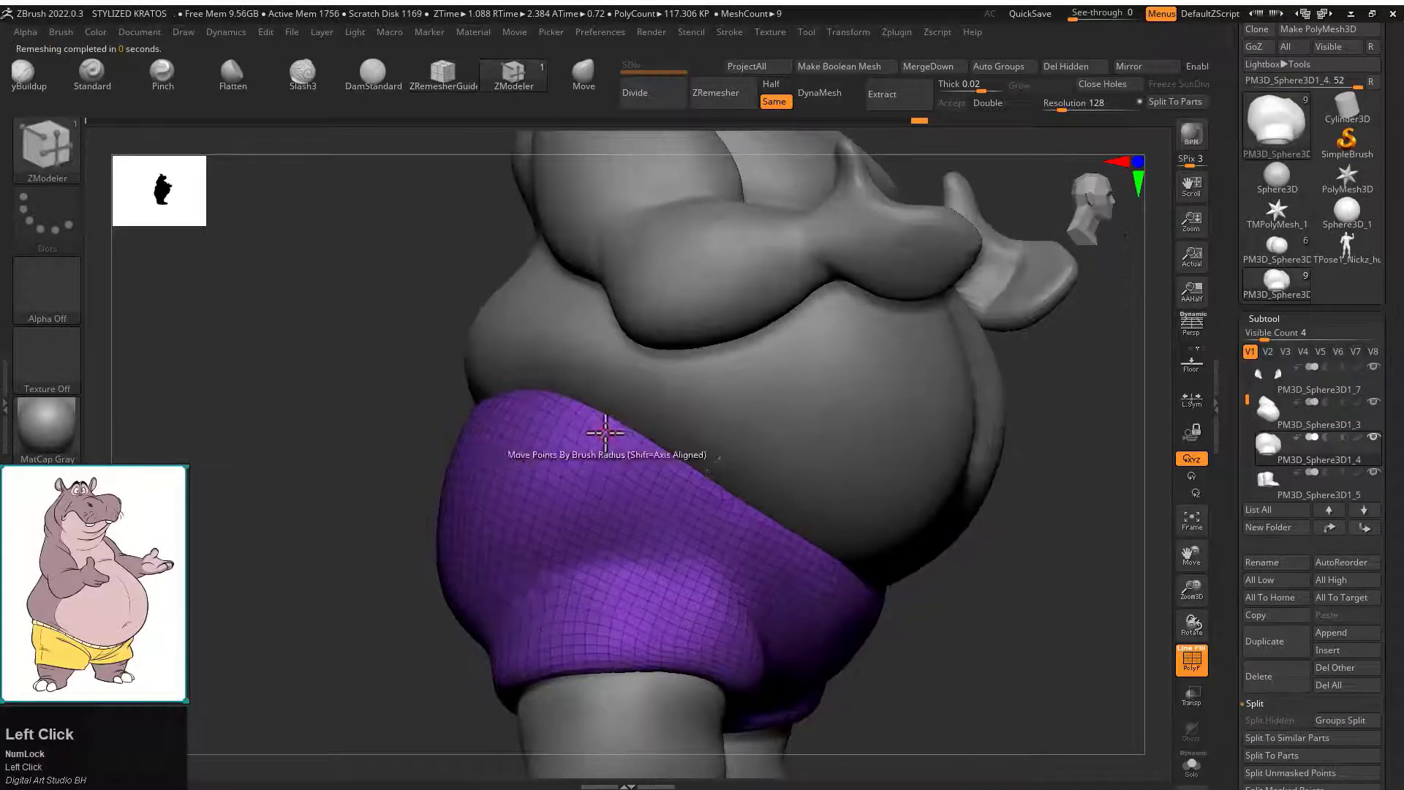
key("space")
left_click(580, 492)
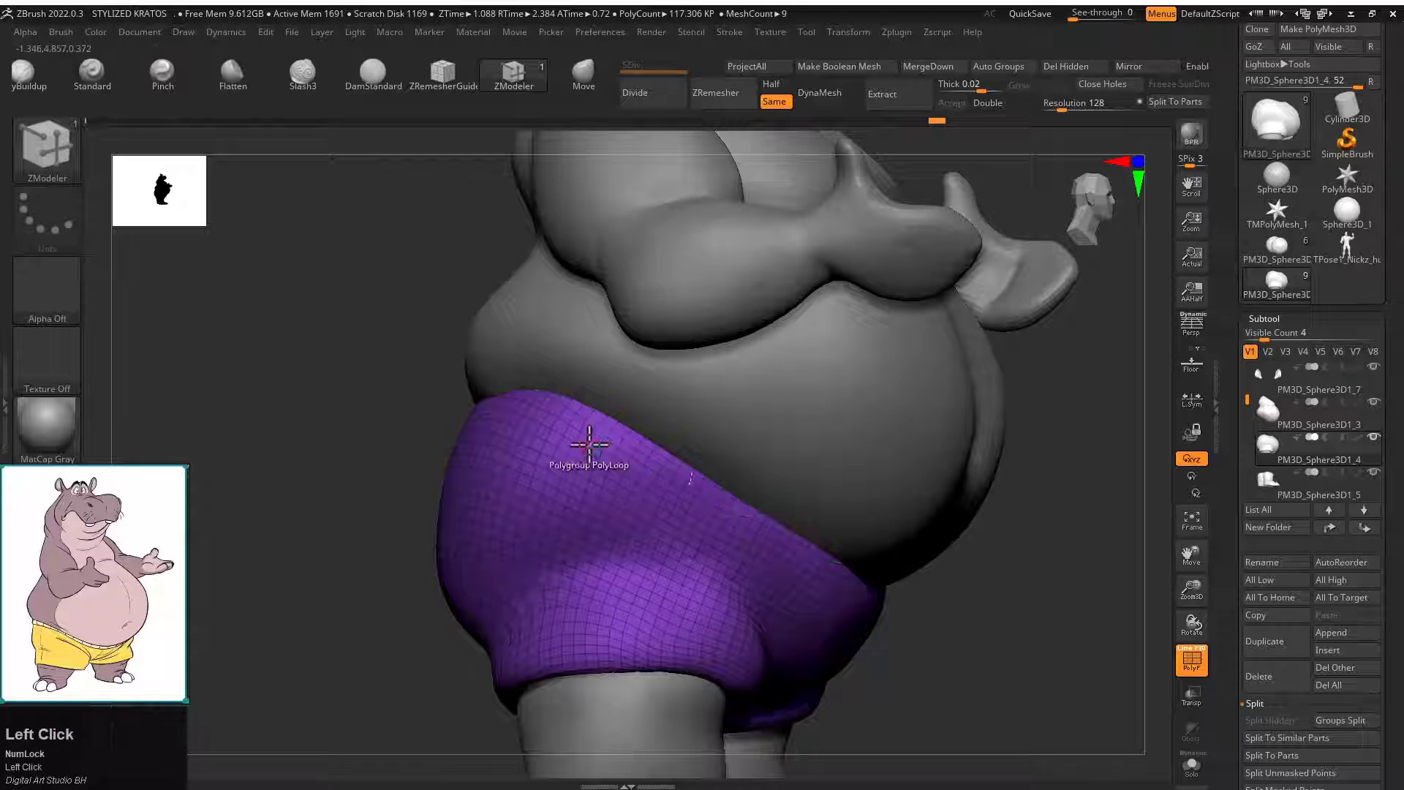
key("ctrl+z")
left_click_drag(388, 454, 791, 465)
key("ctrl+z")
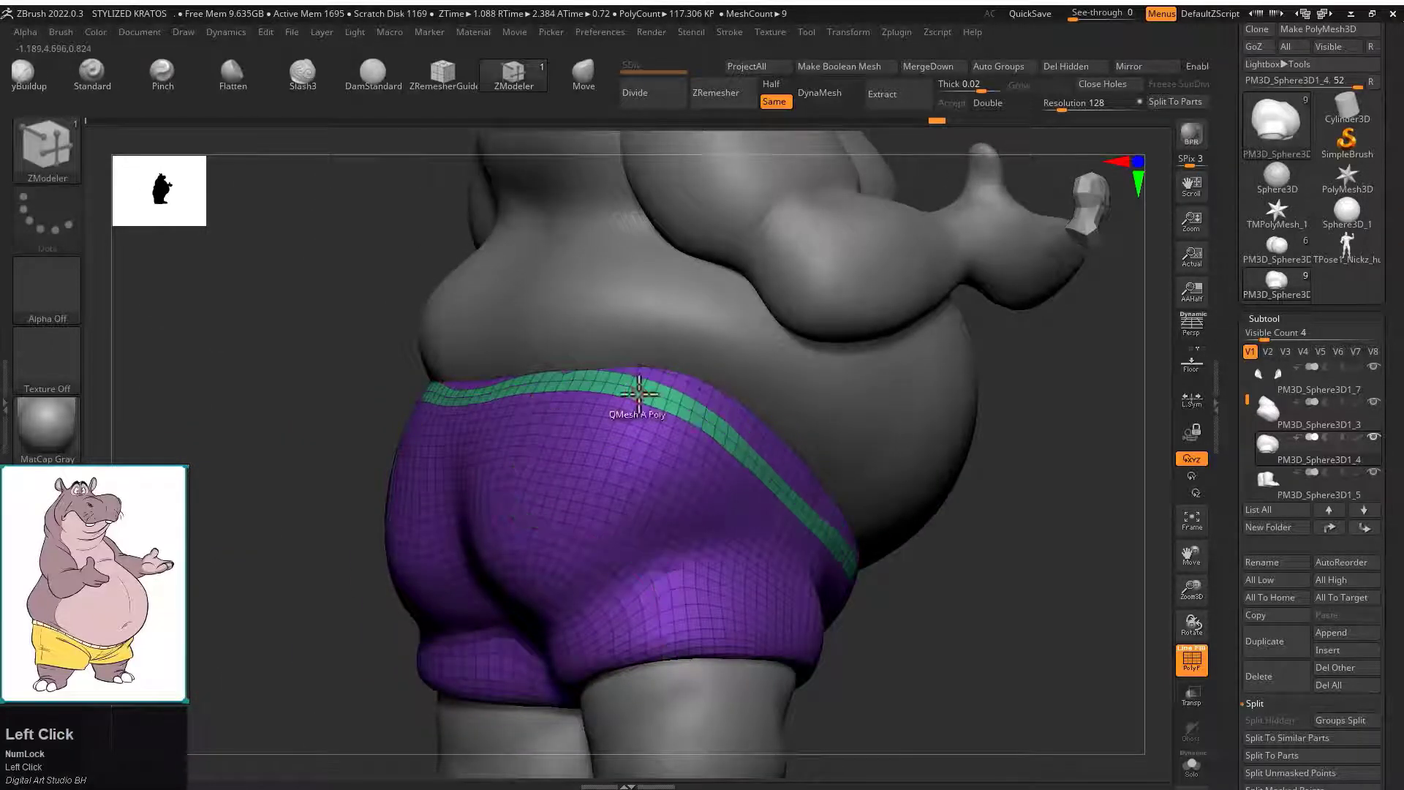
Adjust the waistband with the Move brush so it fits around the hips, belly and back.
left_click_drag(976, 640, 676, 684)
left_click(583, 86)
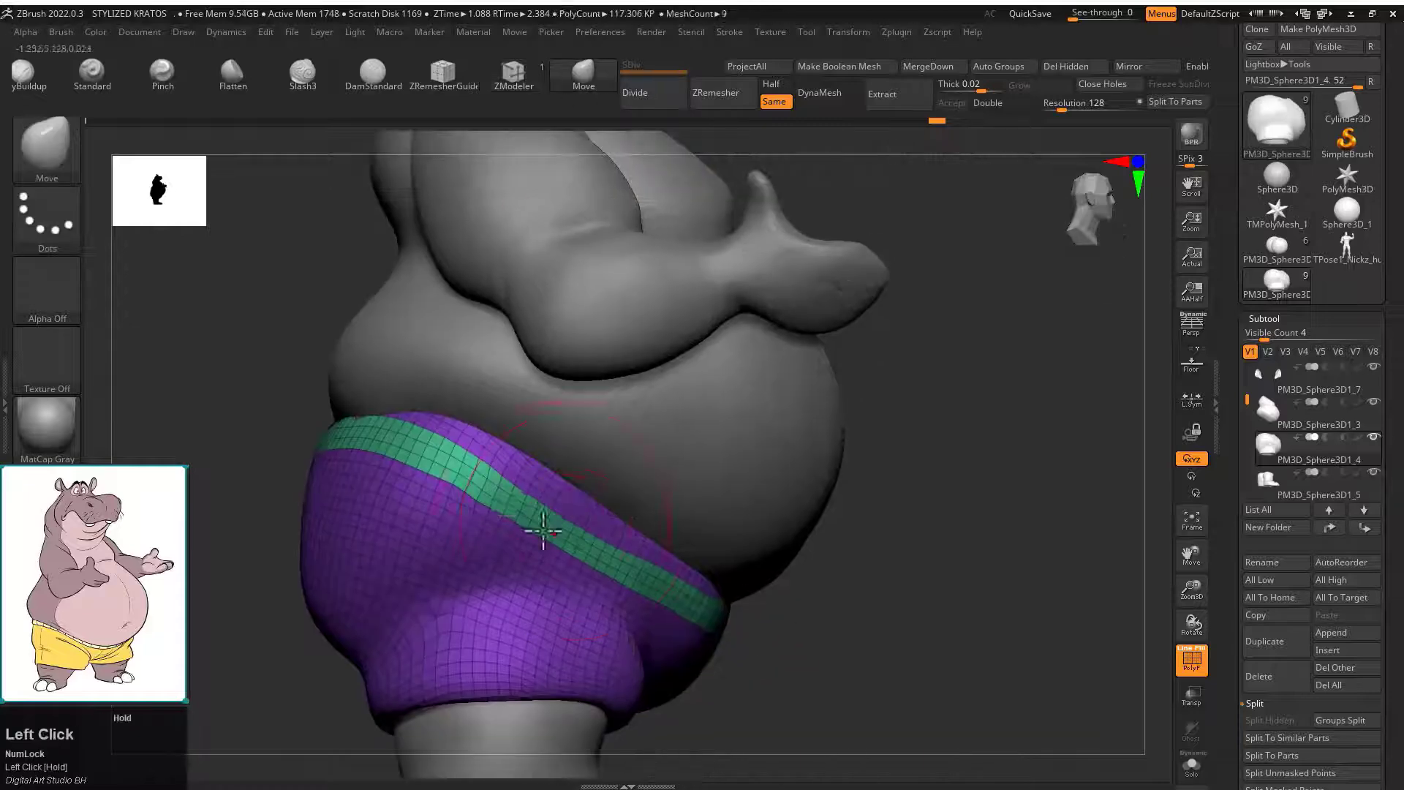
left_click_drag(719, 602, 691, 545)
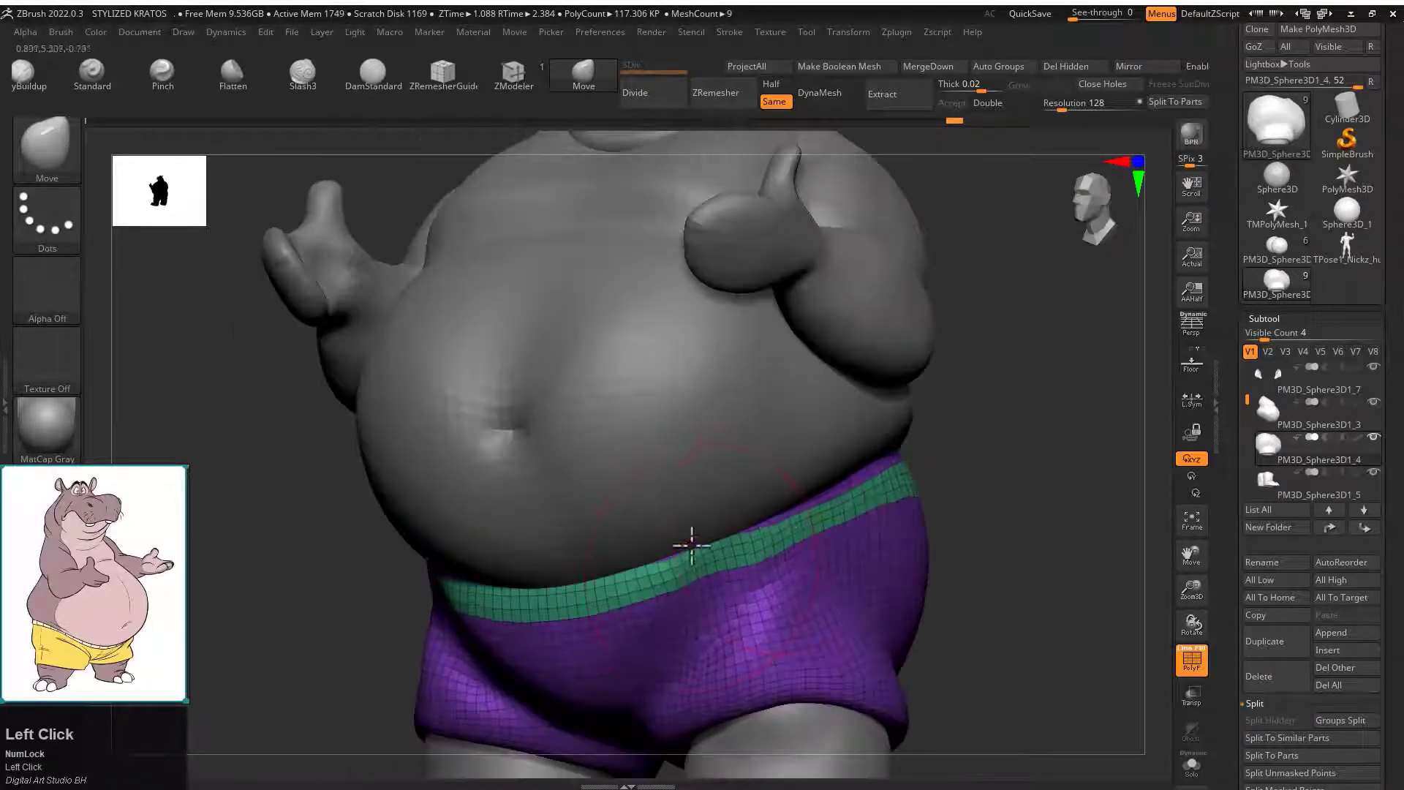
left_click_drag(848, 482, 895, 453)
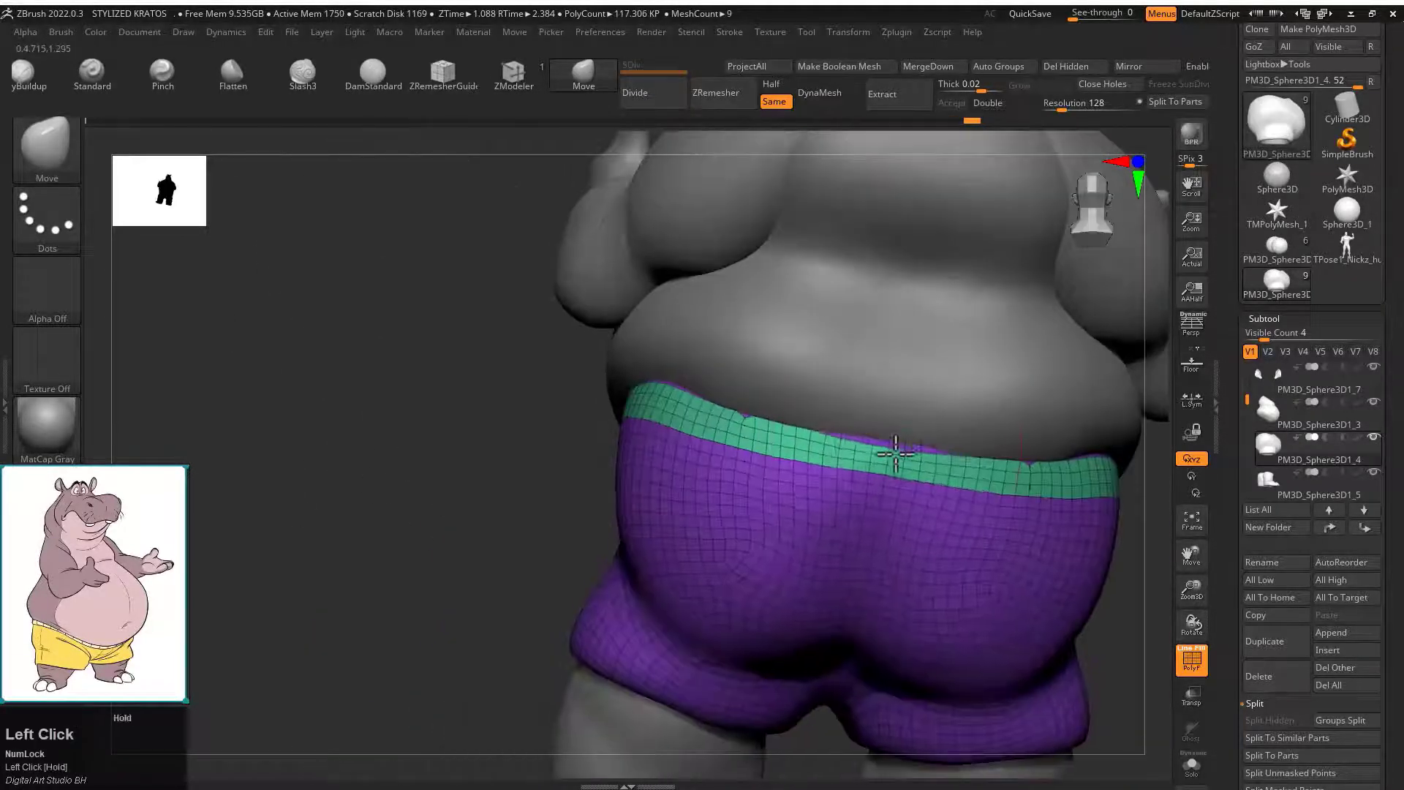
mouse_move(676, 378)
left_mouse_down()
mouse_move(818, 375)
mouse_move(643, 438)
mouse_move(629, 468)
mouse_move(659, 425)
left_mouse_up()
Extrude the waistband polygroup outward with ZModeler to give it thickness, and hide the wireframe display.
left_click(521, 84)
key("space")
left_click(751, 446)
key("f")
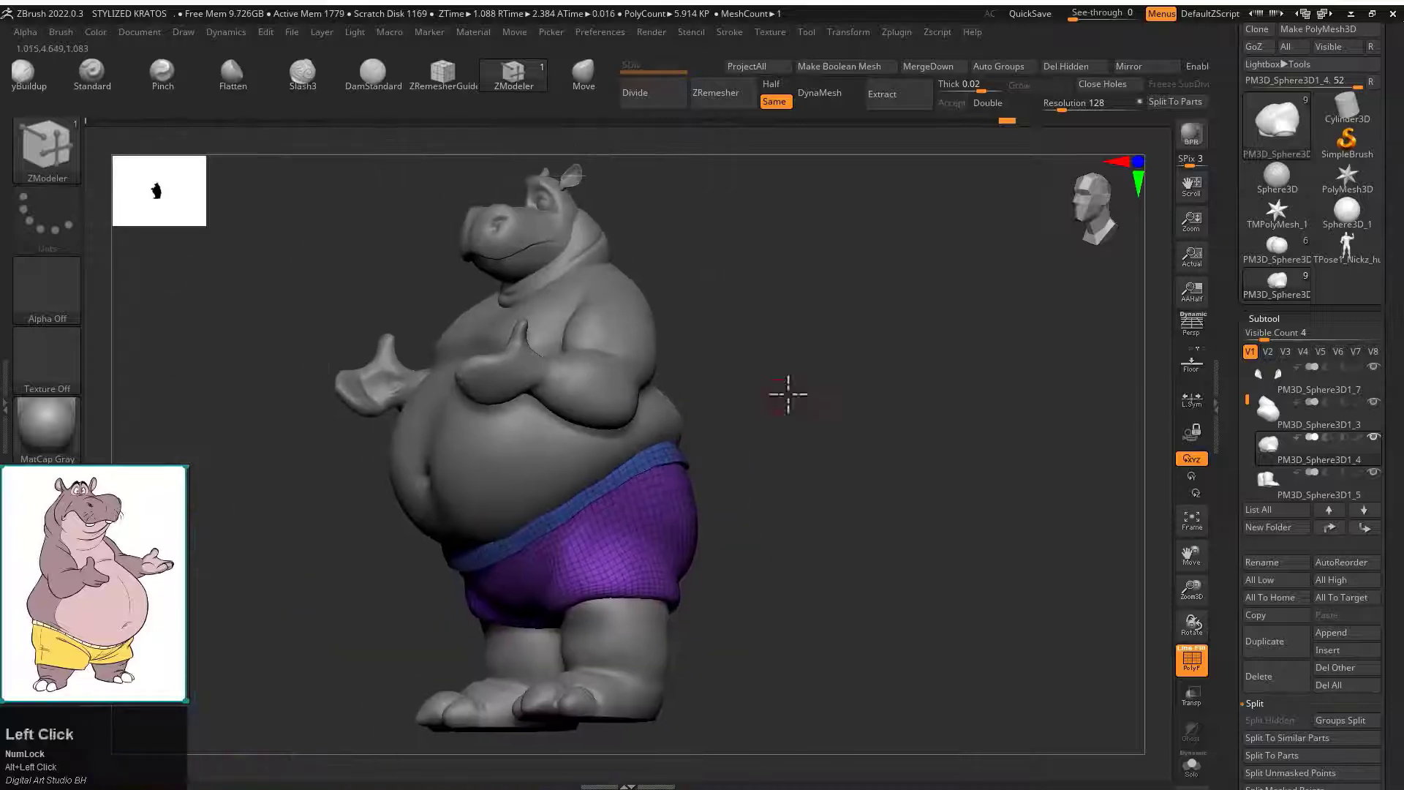
key("shift+f")
left_click_drag(784, 392, 830, 387)
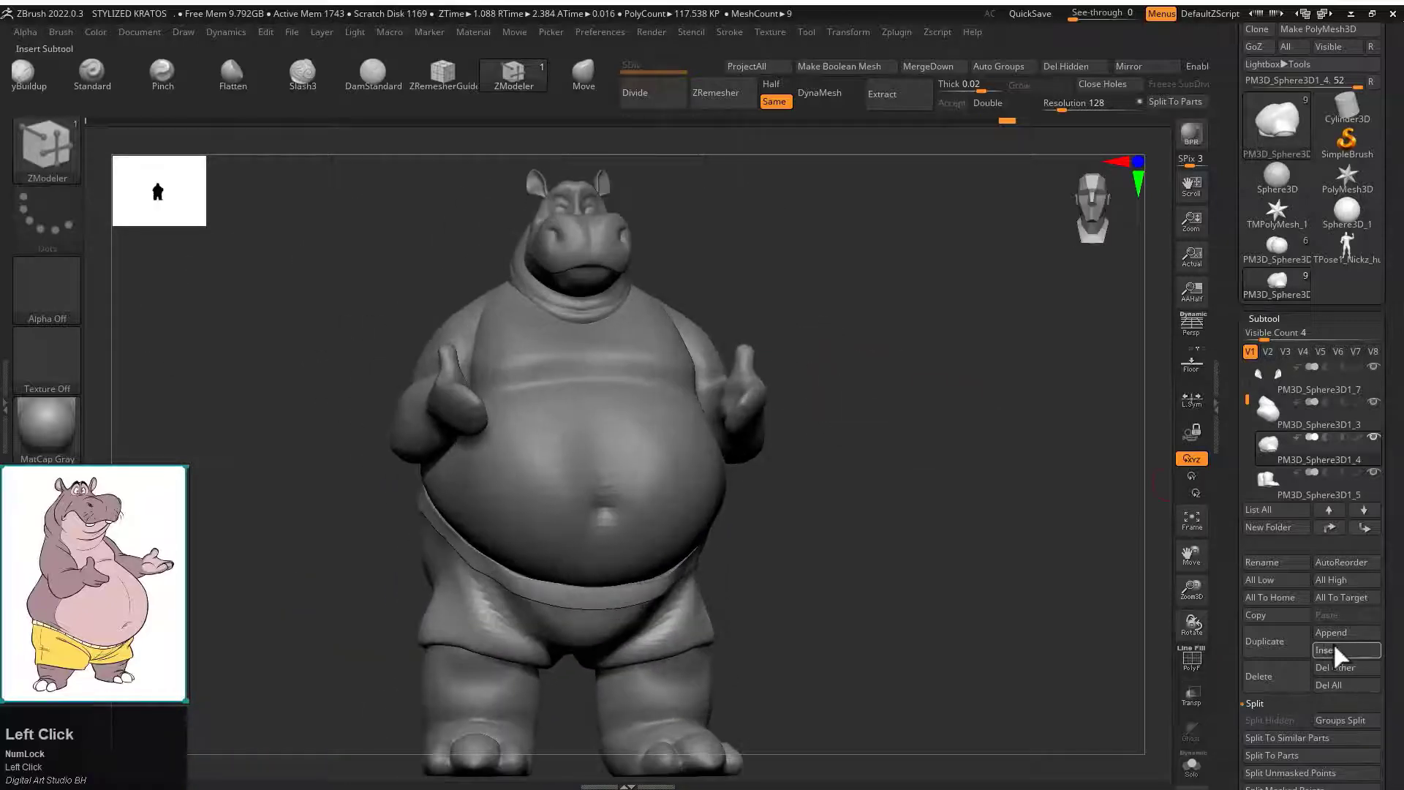
Insert a new subtool and initialize it as a QCube.
left_click(1329, 650)
left_click(1018, 467)
left_click_drag(1232, 656, 1238, 369)
left_click(1266, 366)
left_click(1261, 382)
left_click_drag(699, 307, 753, 339, "alt")
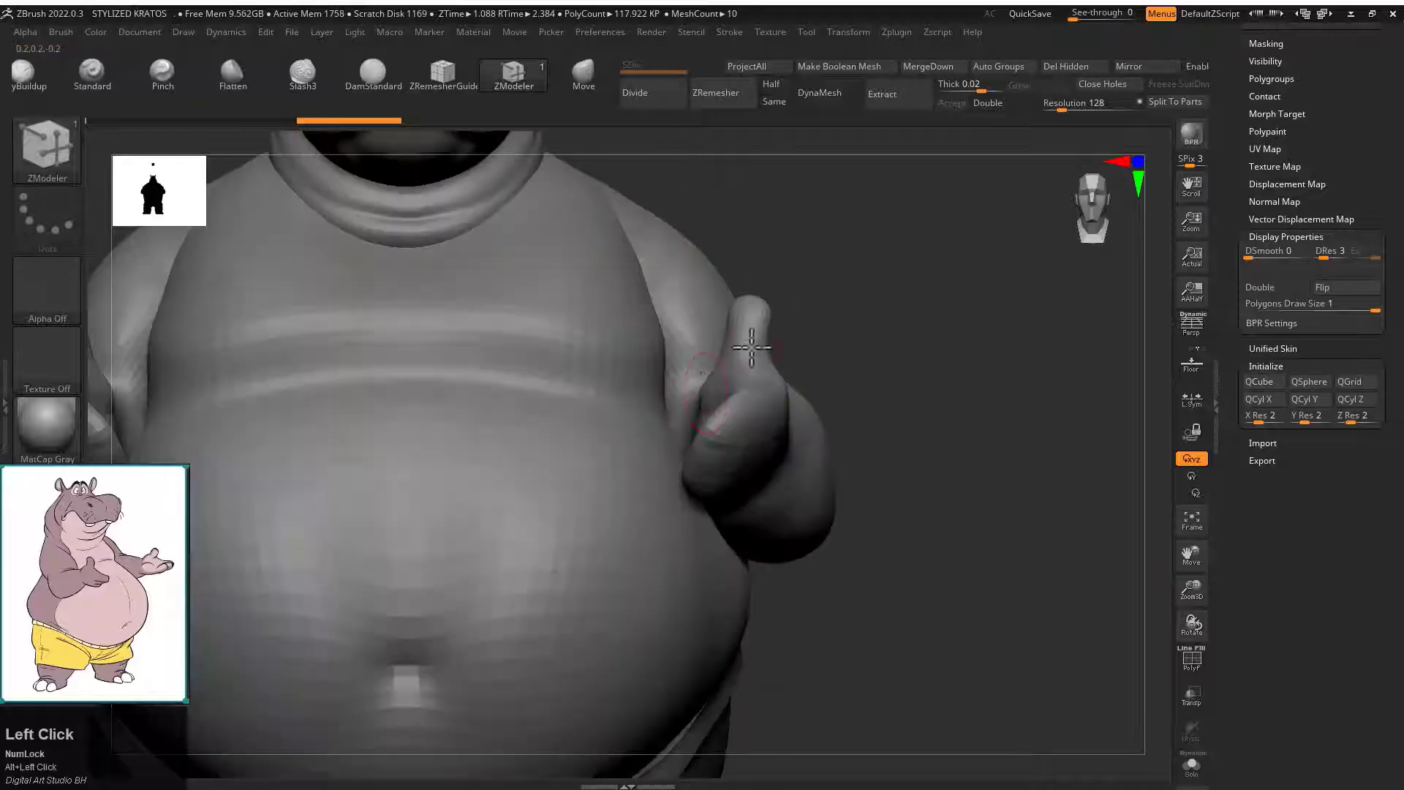
key("f")
left_click_drag(972, 338, 1082, 333, "shift")
left_click_drag(1082, 333, 696, 458, "alt")
key("f")
Move and scale the cube with the transform gizmo to form a tooth at the hippo's upper lip.
key("w")
left_click_drag(692, 225, 718, 353, "alt")
mouse_move(638, 283)
left_mouse_down()
mouse_move(768, 310)
mouse_move(638, 289)
left_mouse_up()
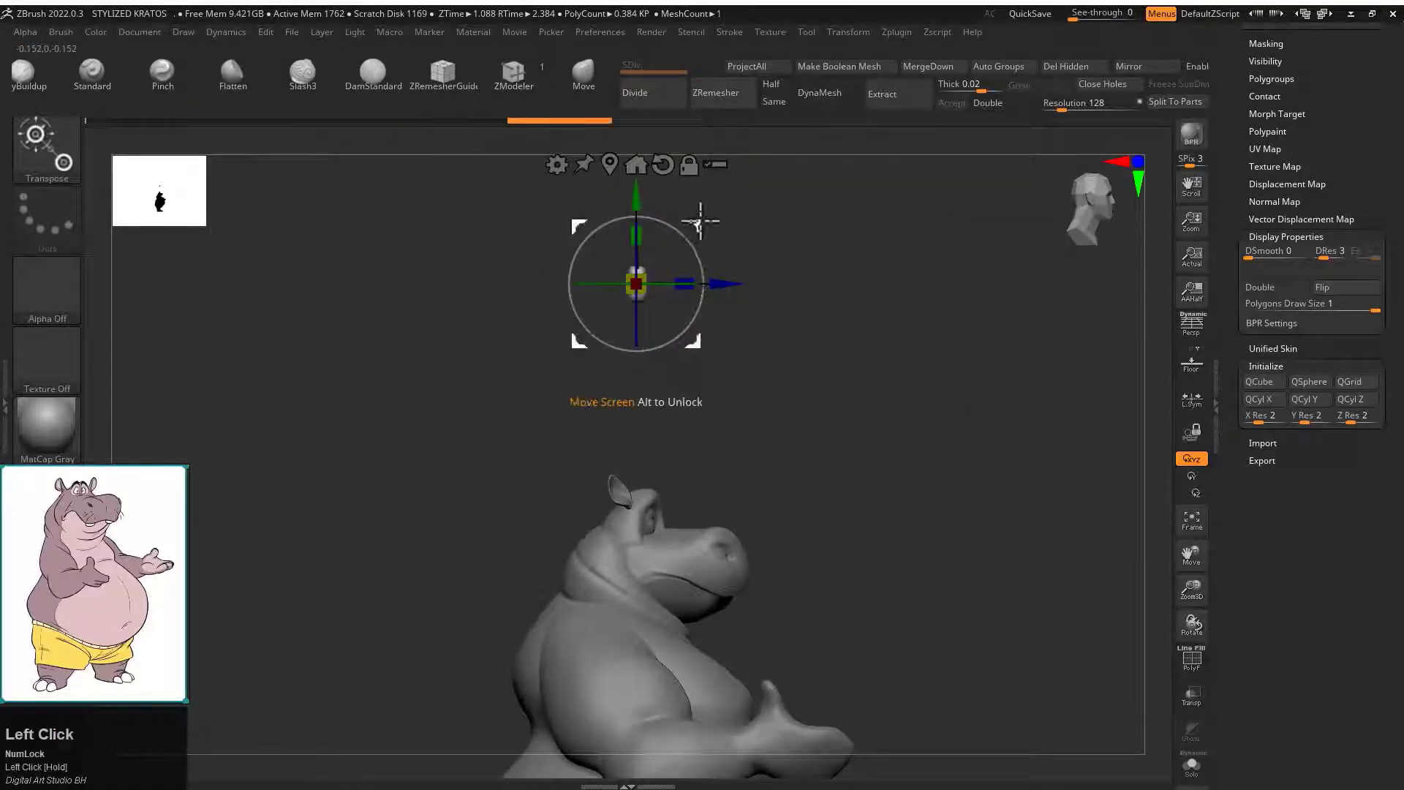
left_click_drag(700, 220, 796, 532)
left_click_drag(929, 523, 834, 521, "shift")
left_click_drag(834, 520, 954, 407, "ctrl+alt")
left_click_drag(593, 477, 493, 479)
left_click_drag(921, 446, 896, 223)
left_click_drag(611, 430, 584, 422)
Mirror the tooth to the other side of the mouth.
left_click(1129, 65)
mouse_move(878, 220)
left_mouse_down()
mouse_move(884, 336)
mouse_move(797, 429)
mouse_move(757, 388)
mouse_move(713, 375)
left_mouse_up()
key("q")
left_click_drag(811, 373, 856, 236, "alt")
Move the reference image clear of the colour swatches and fill the shorts with yellow.
left_click(502, 584, "alt")
right_click_drag(114, 535, 1096, 610)
right_click_drag(253, 489, 234, 505)
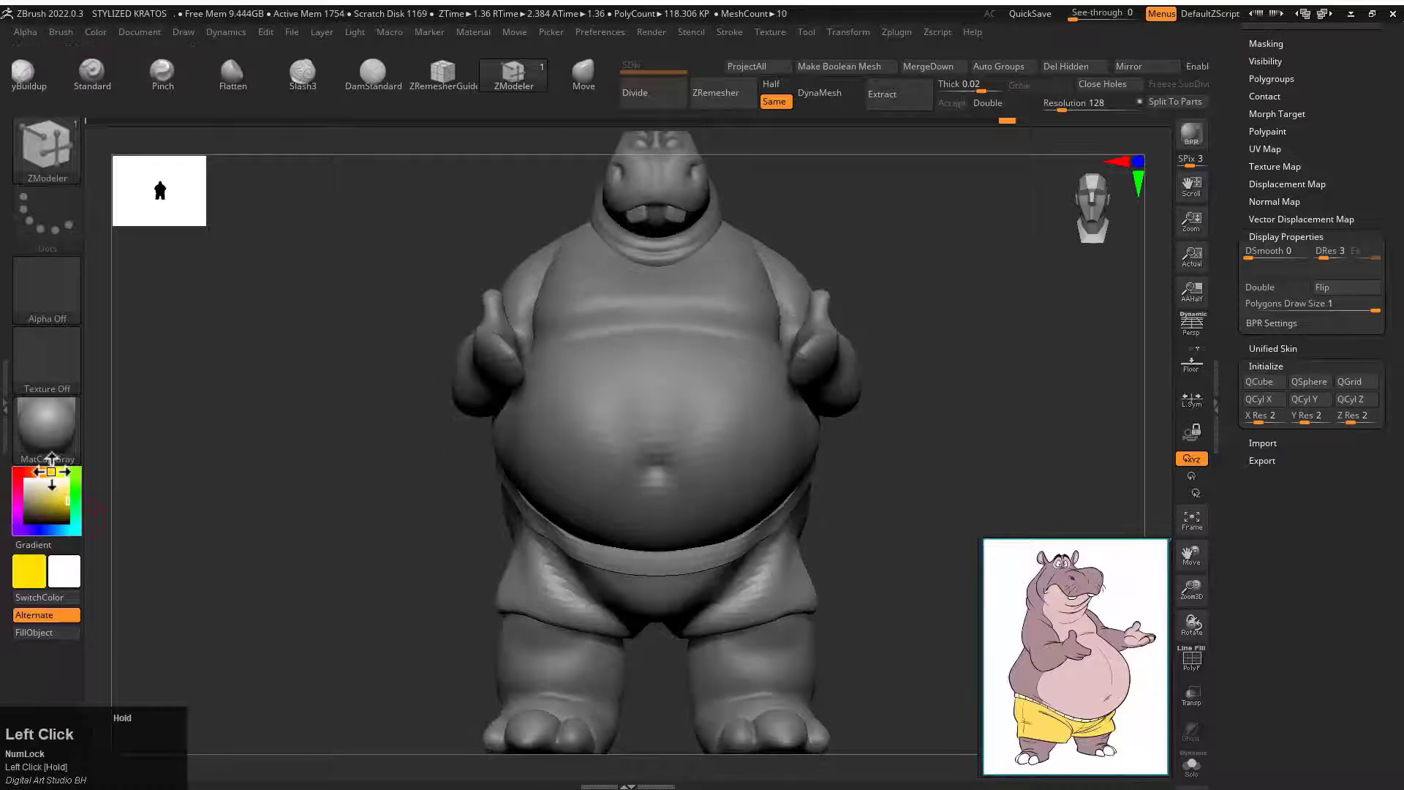
left_click(56, 631)
key("v")
left_click_drag(227, 531, 344, 446)
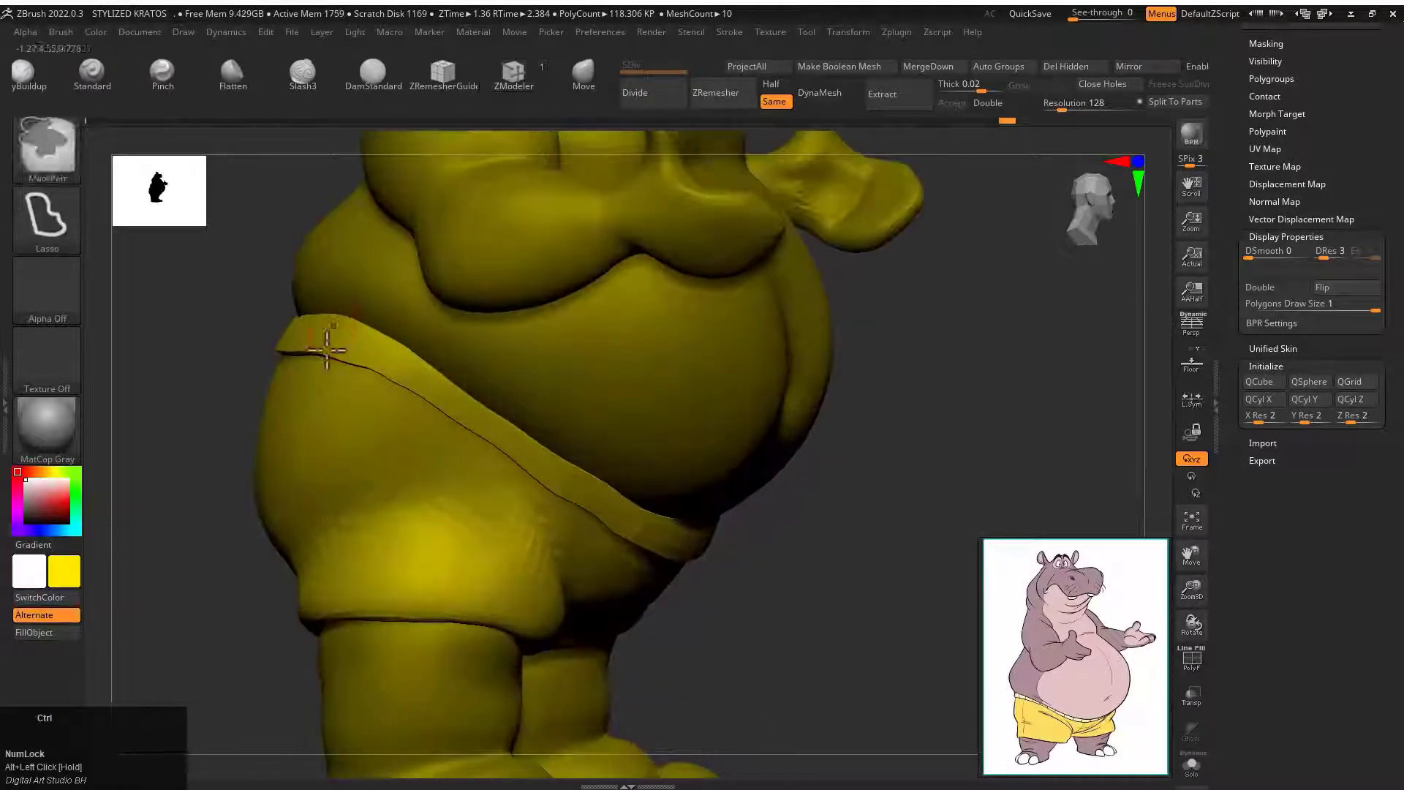
Isolate the waistband polygroup, fill it with a pale cream yellow, and unhide the rest of the shorts.
key("shift+f")
left_click(320, 334, "ctrl+shift")
left_click(57, 569)
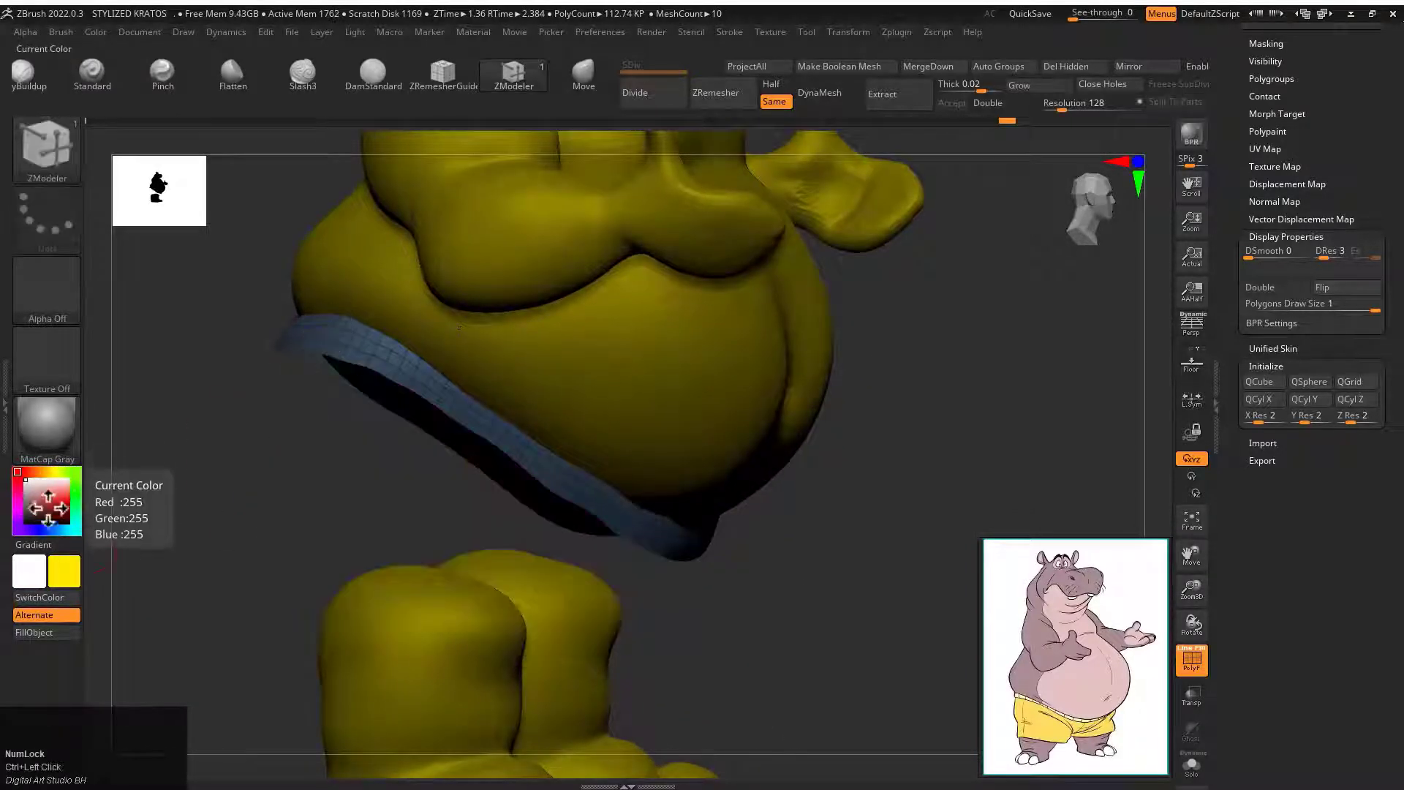
left_click(45, 503)
left_click(258, 479)
left_click(46, 633)
left_click(233, 453, "ctrl+shift")
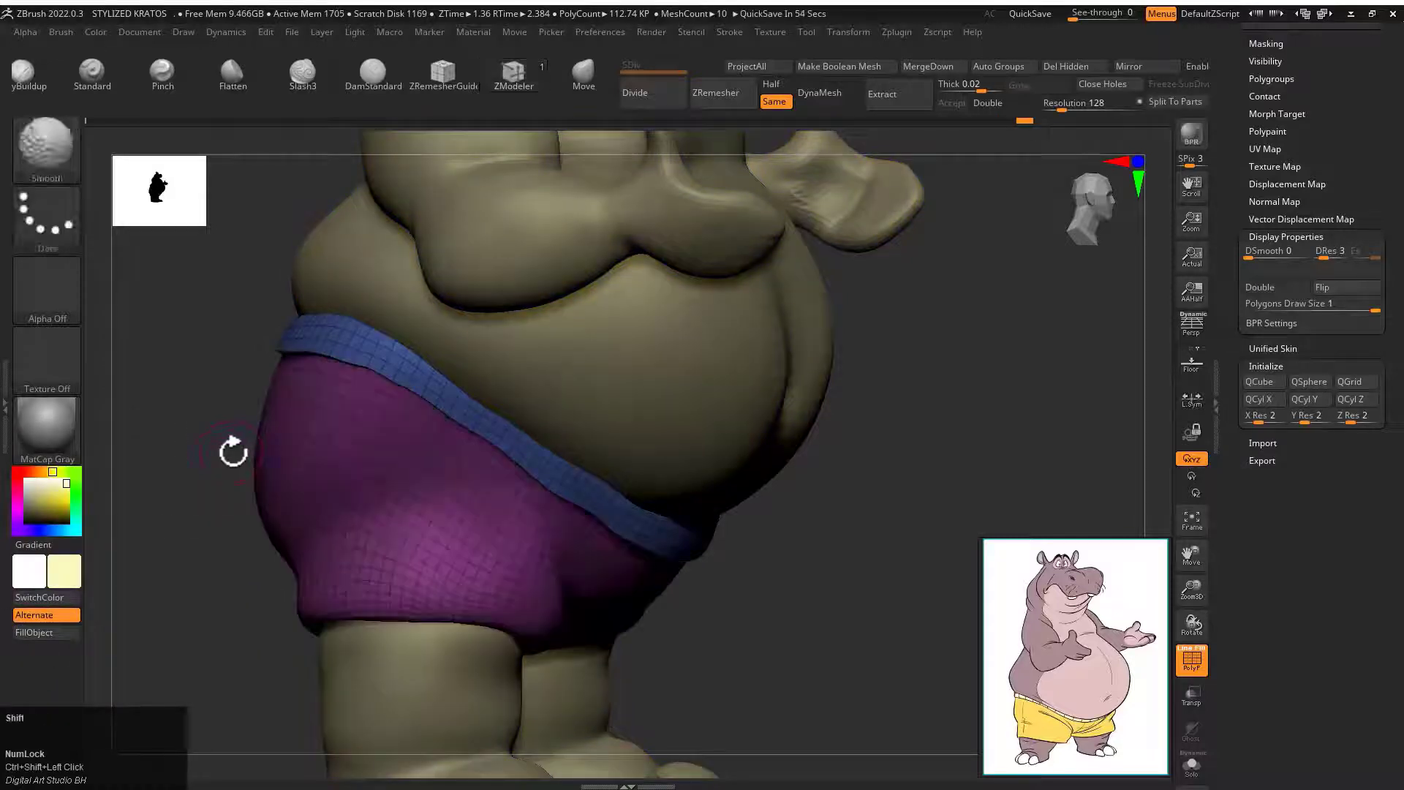
Pick a muted pinkish brown skin colour and fill the hippo's body with it.
key("shift+f")
left_click_drag(233, 451, 184, 455)
left_click(70, 486)
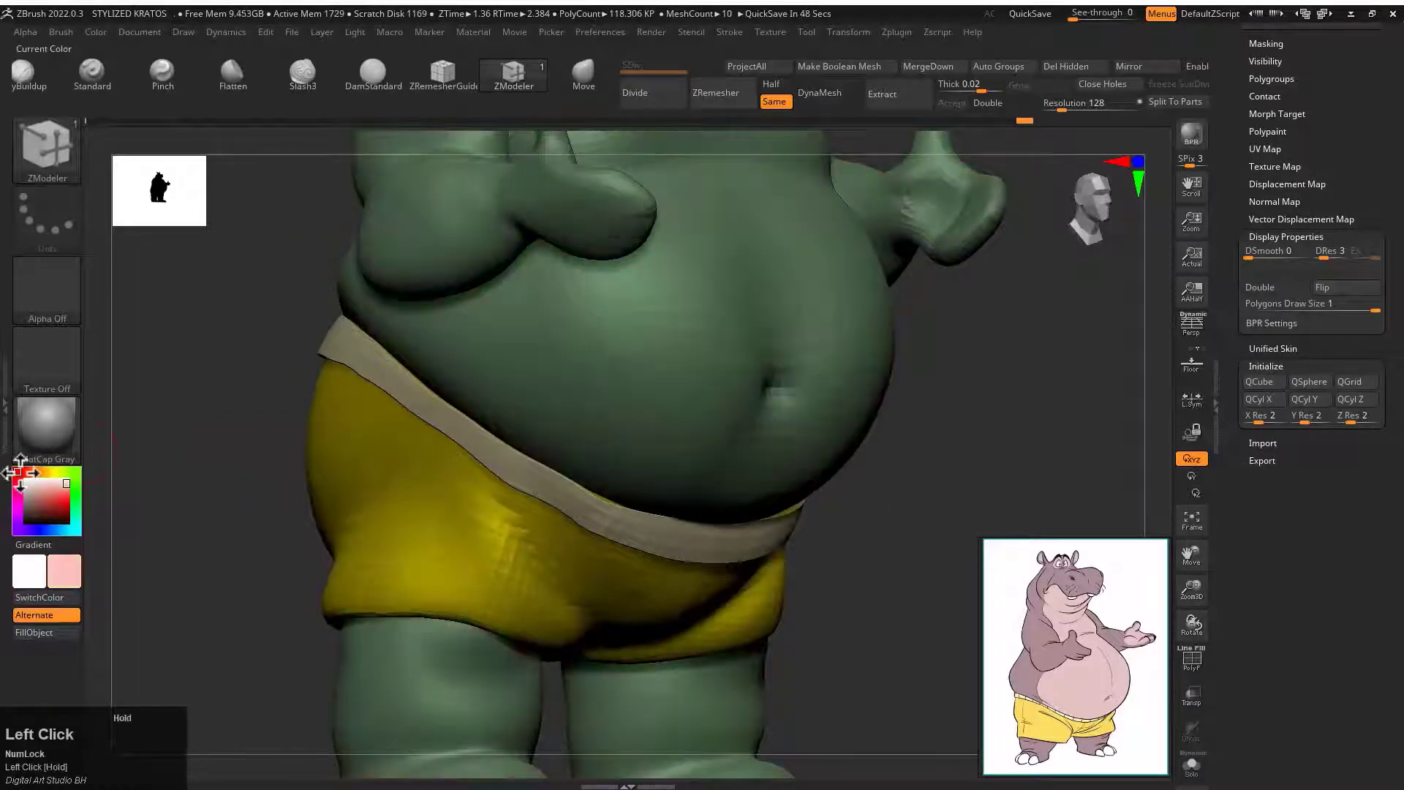
left_click_drag(35, 500, 37, 497)
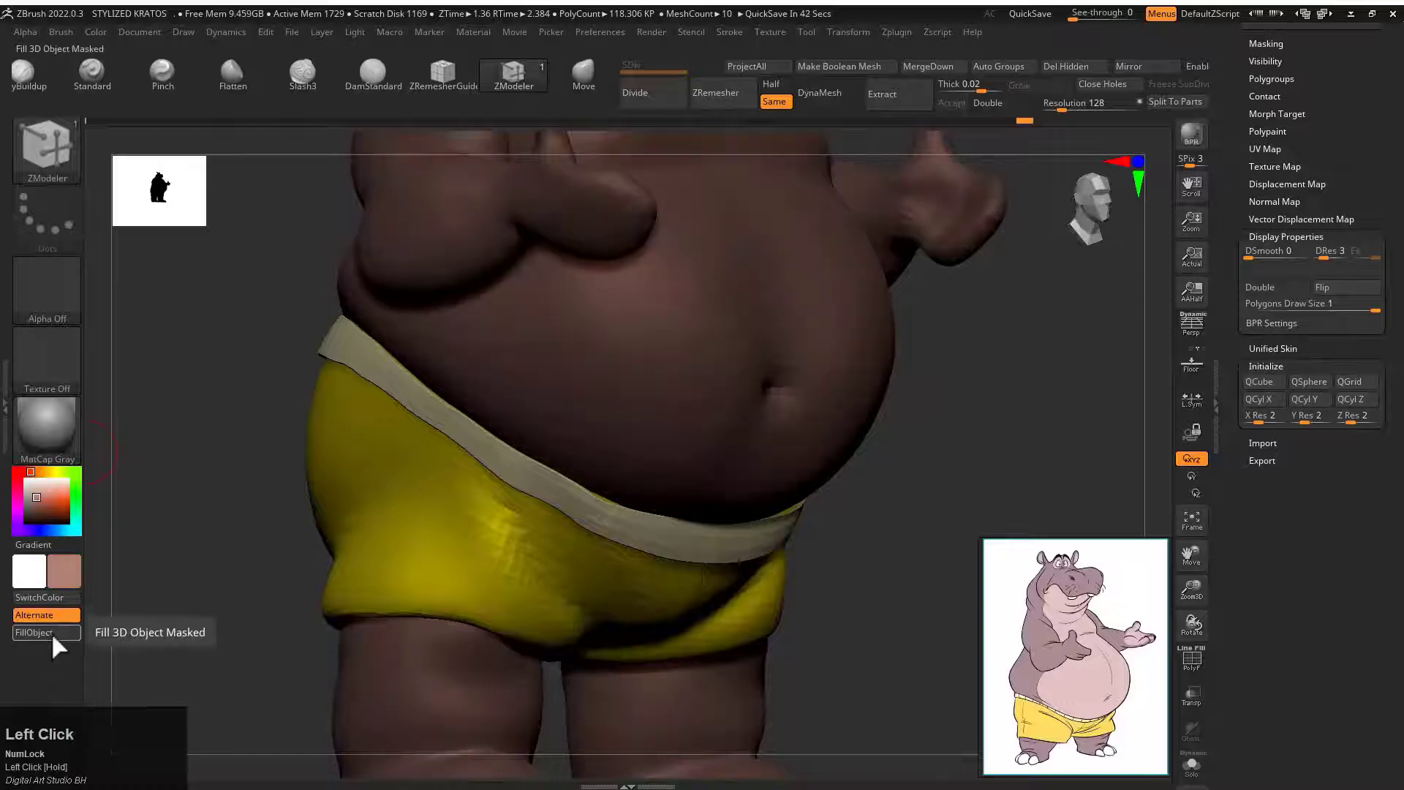
left_click(55, 630)
left_click_drag(248, 363, 256, 367)
key("ctrl+z")
left_click(391, 287, "alt")
left_click(55, 638)
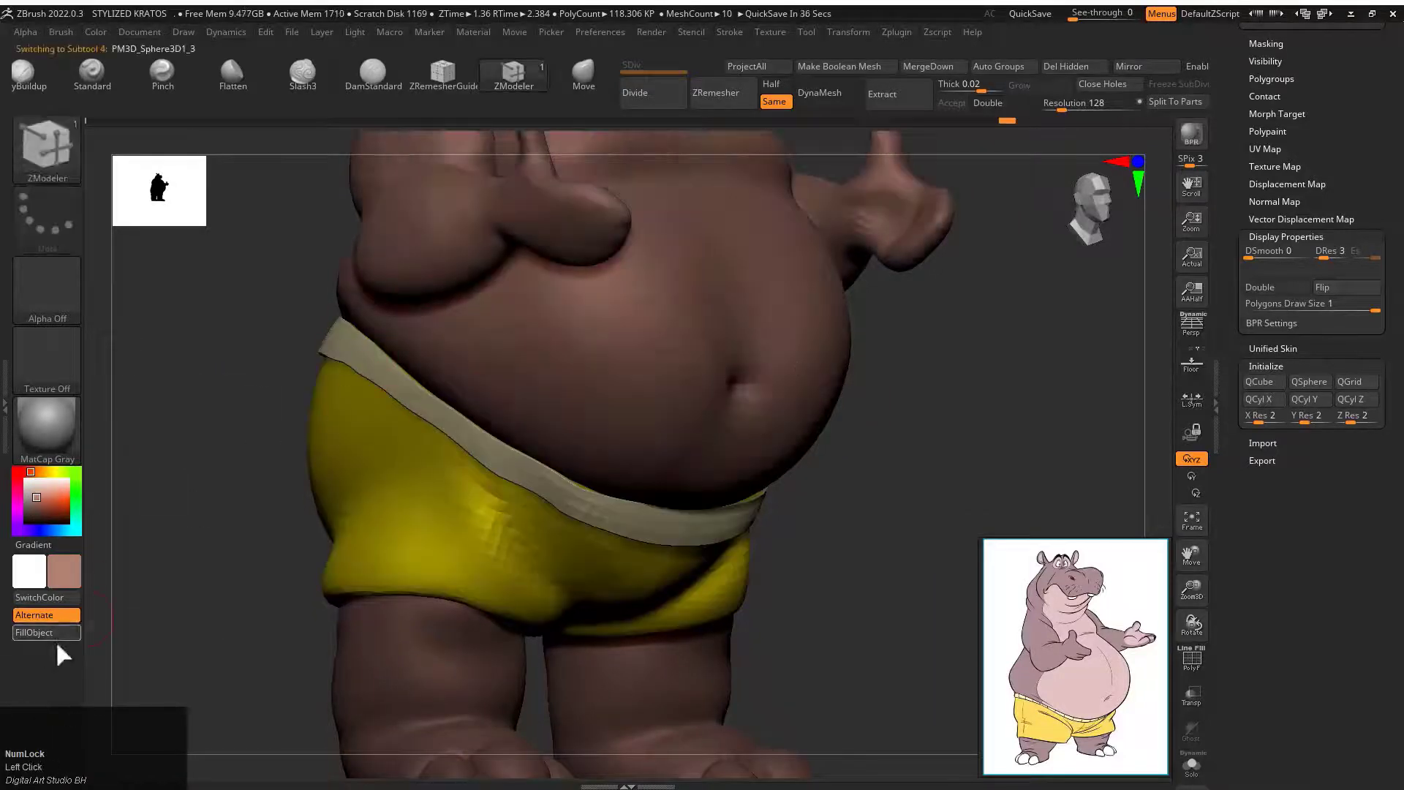
Fill the legs with the same pinkish brown skin colour.
left_click(388, 709, "alt")
left_click(57, 635)
left_click_drag(157, 585, 44, 593, "alt")
left_click_drag(502, 314, 485, 452, "alt")
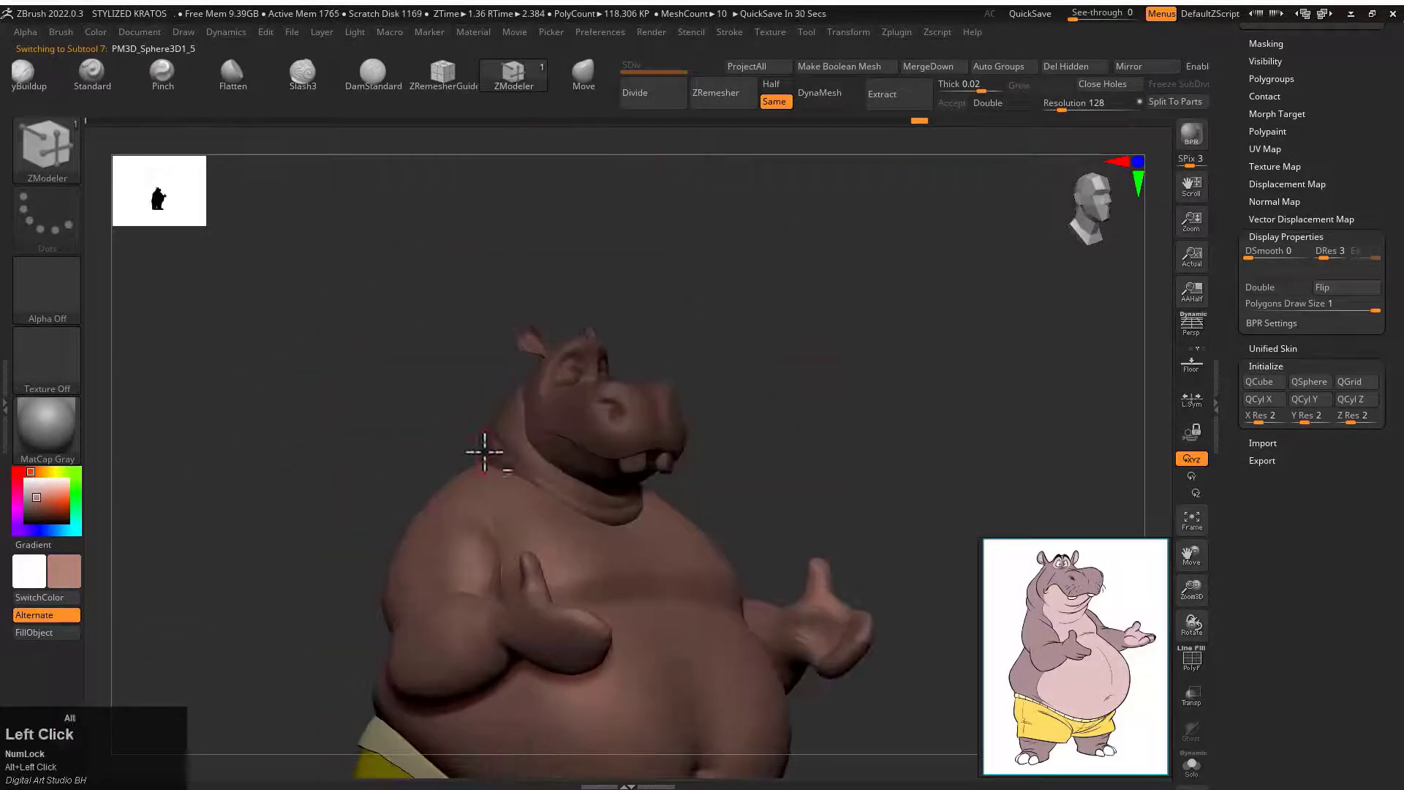
Fill the remaining head parts with the pinkish brown skin colour, and the teeth and eyes with white.
left_click(585, 432, "alt")
left_click(40, 636)
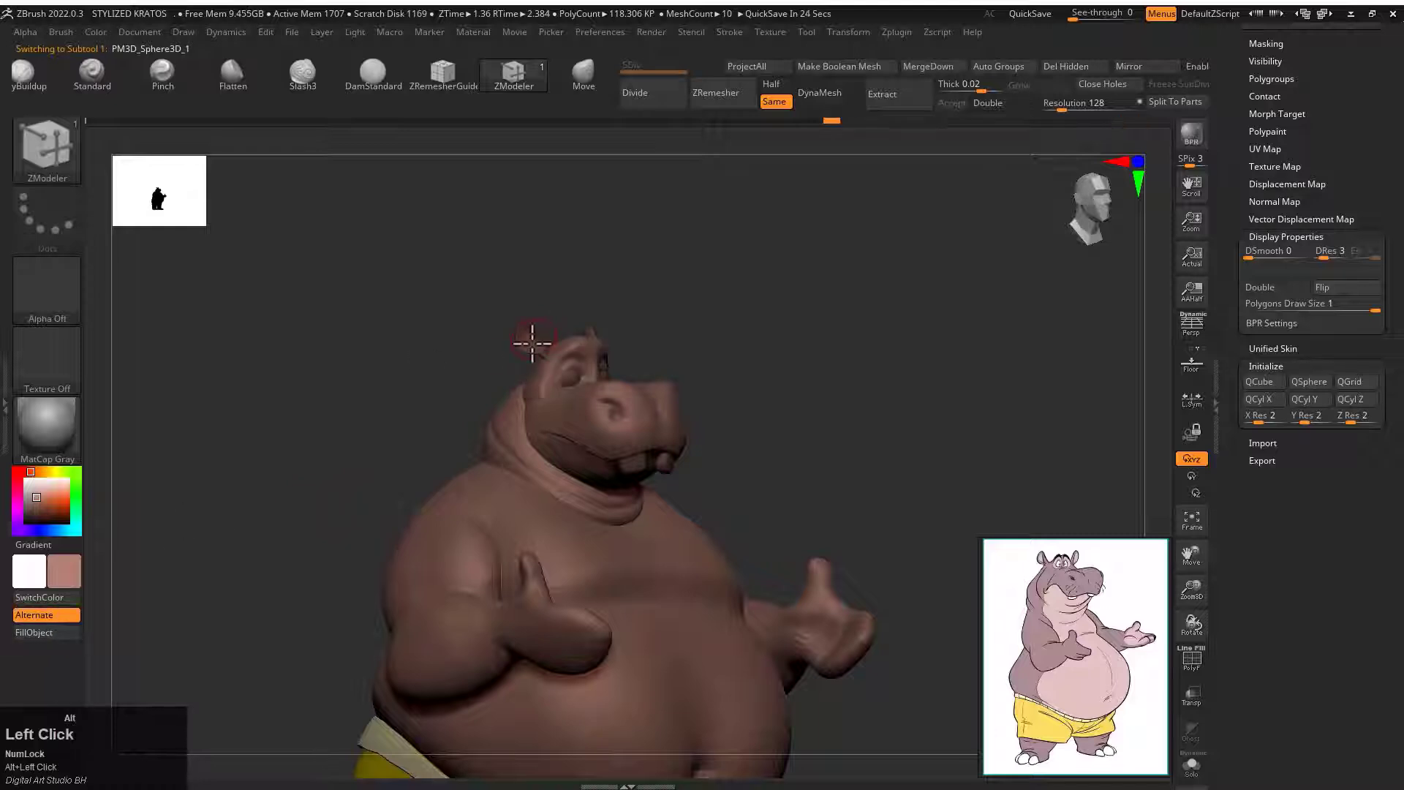
left_click_drag(716, 405, 668, 365, "alt")
left_click(589, 428, "alt")
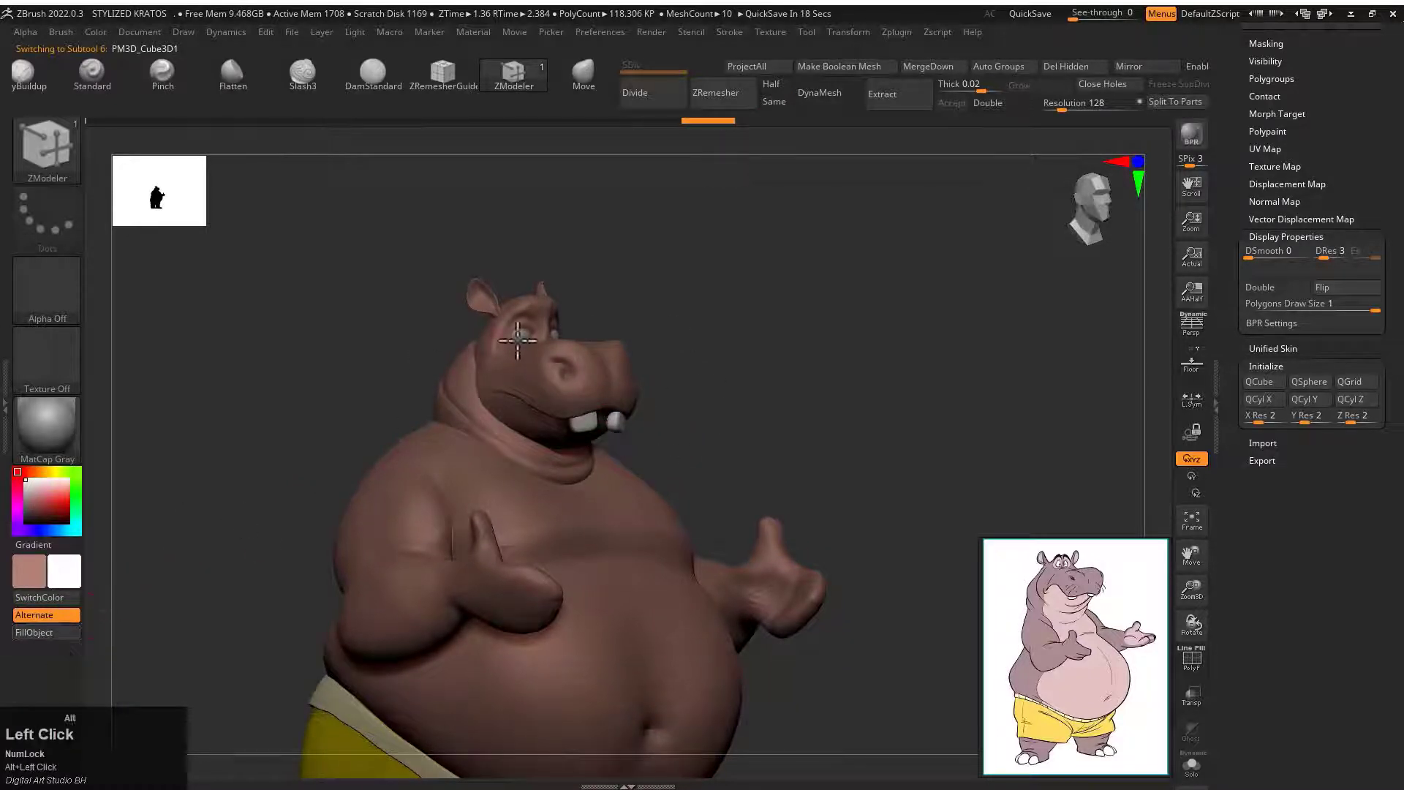
left_click_drag(347, 470, 782, 307, "shift")
Pick a lighter greyish pink, mask the front of the torso from the side, invert the mask and fill the chest and belly.
left_click(33, 568)
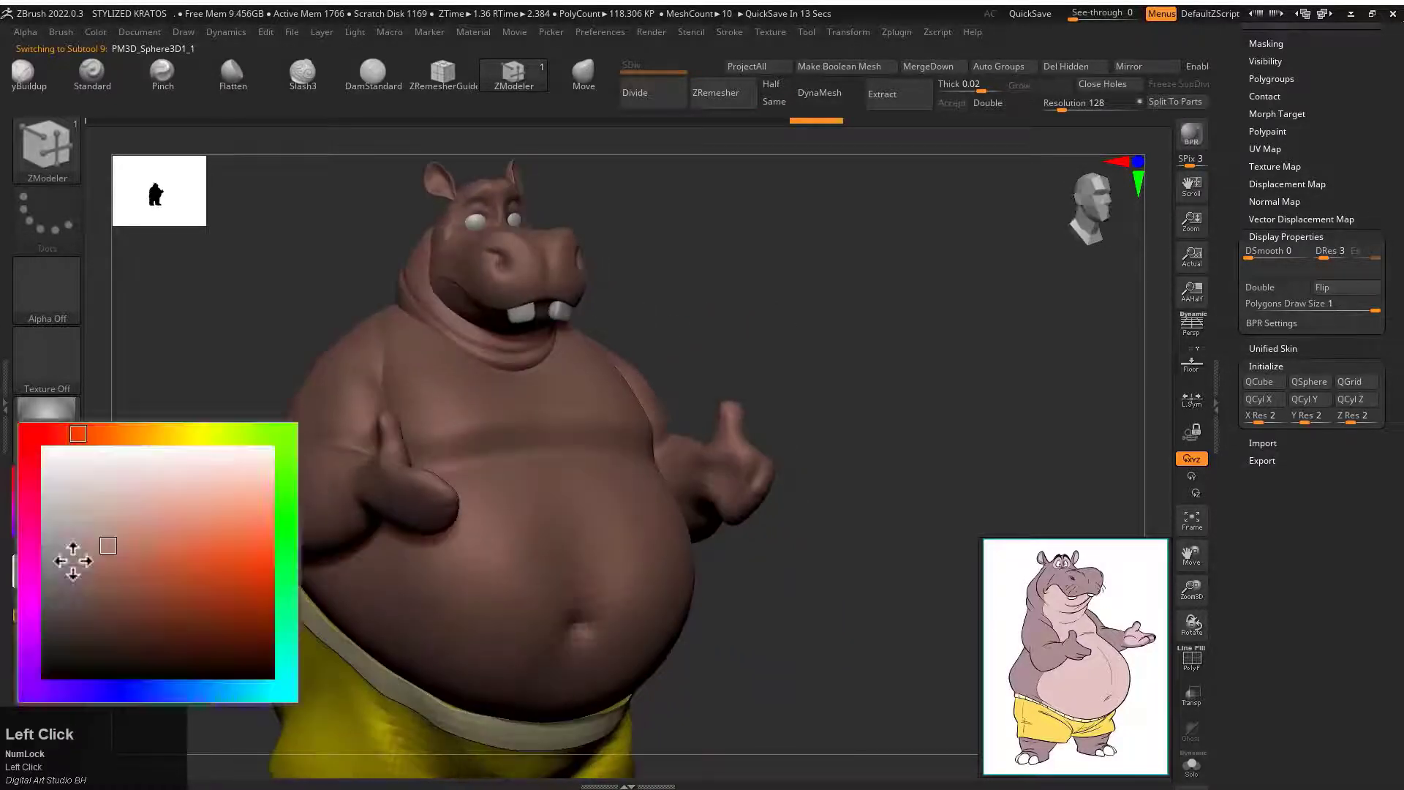
left_click(87, 520)
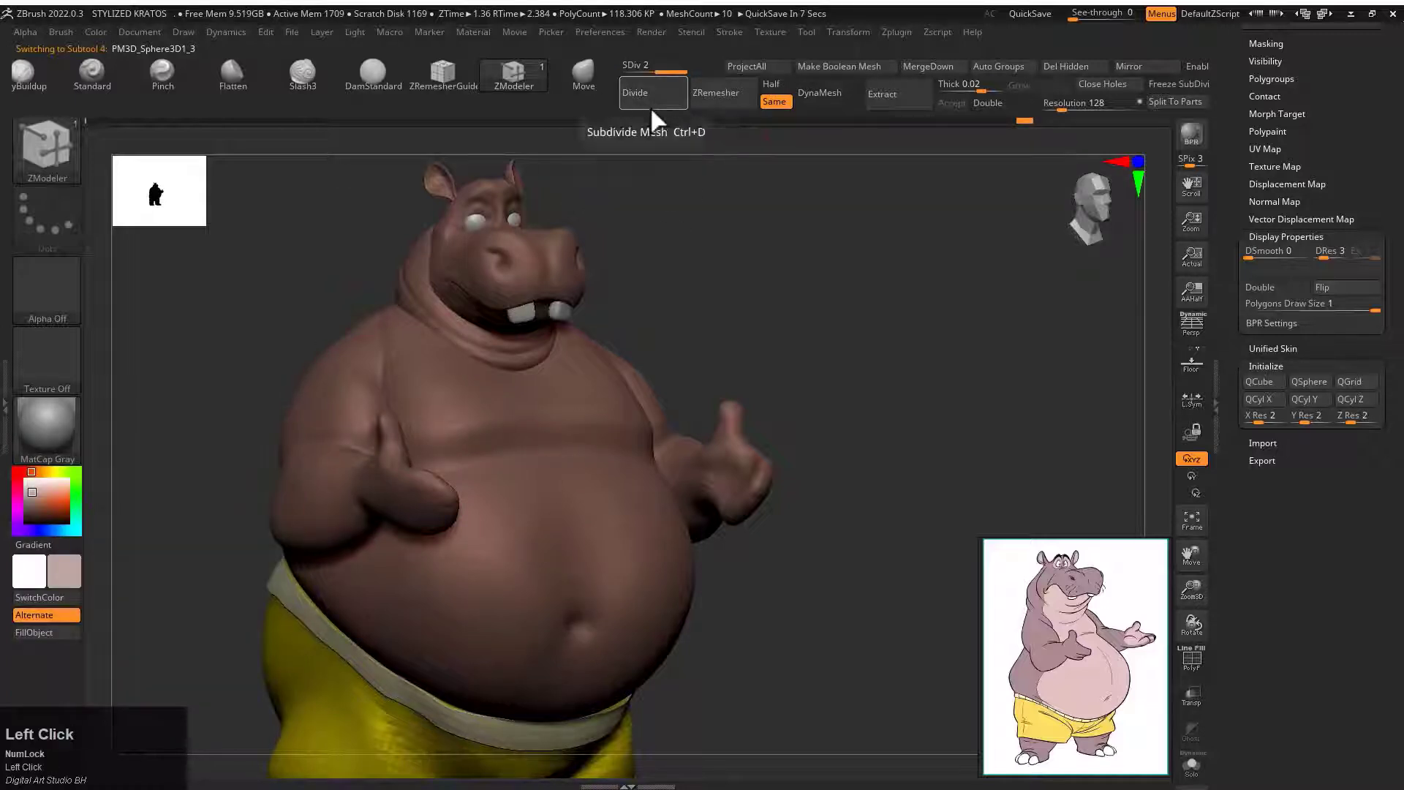
left_click_drag(636, 289, 730, 309)
left_click_drag(472, 258, 459, 324, "ctrl")
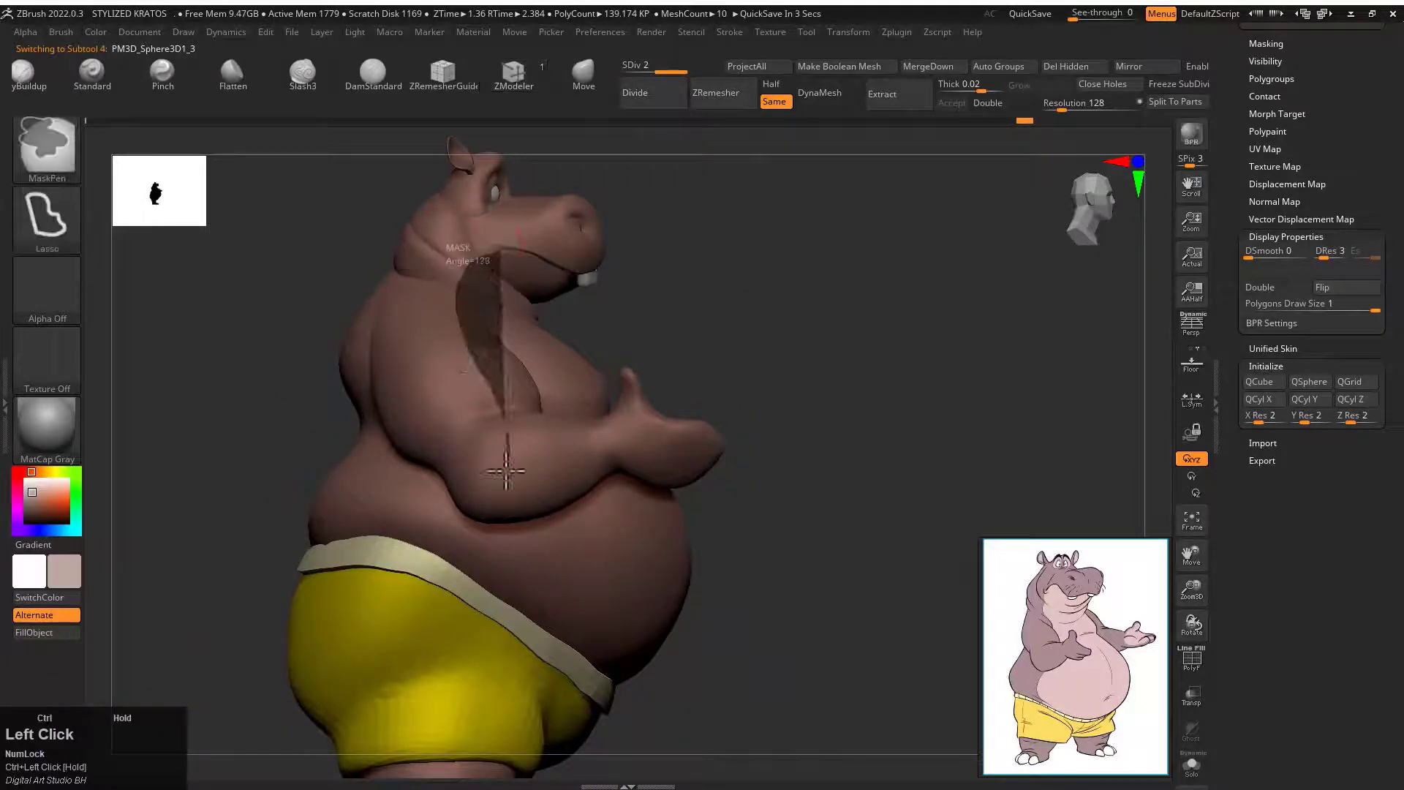
mouse_move(507, 472)
left_mouse_down("ctrl")
mouse_move(787, 599)
mouse_move(731, 212)
left_mouse_up("ctrl")
left_click(737, 231, "ctrl")
left_click(52, 632)
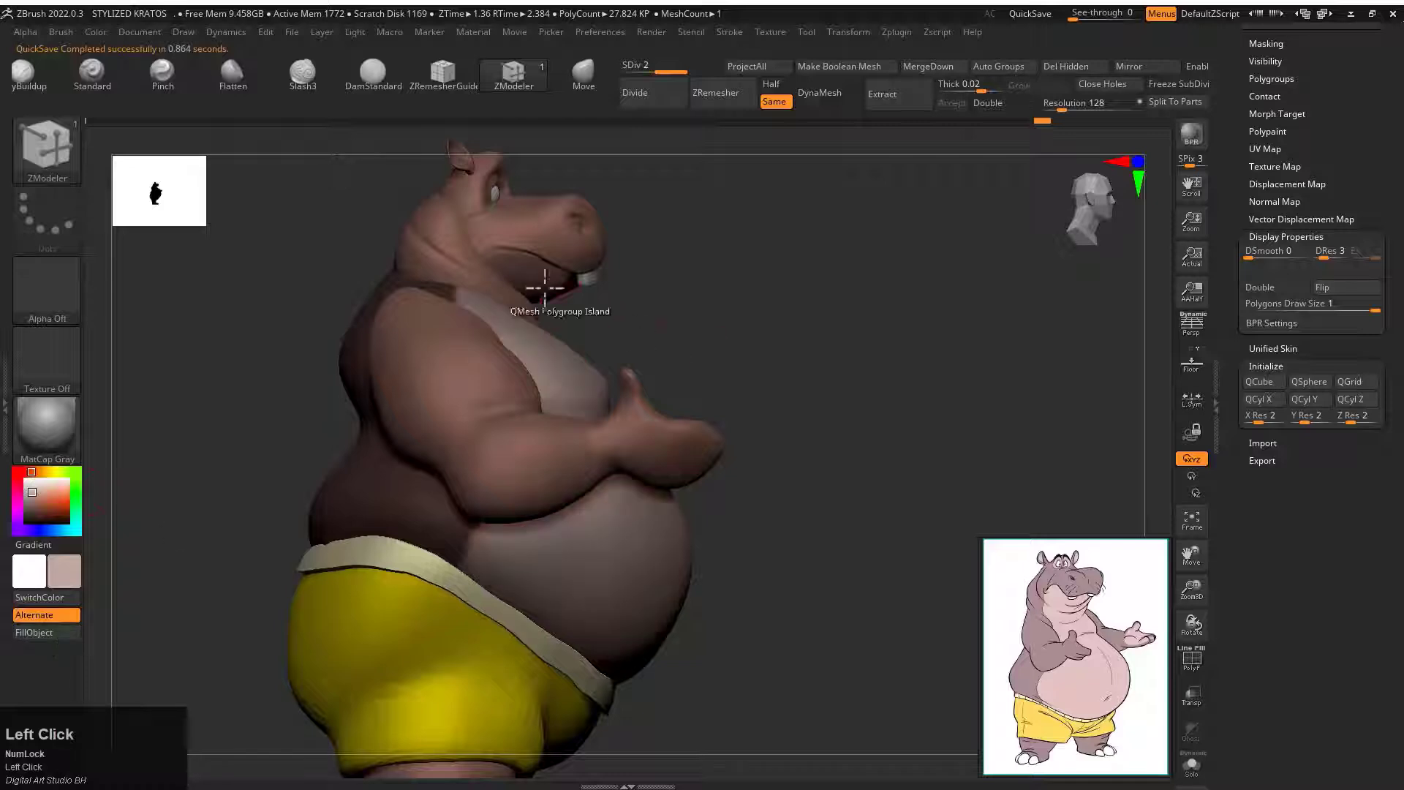
Mask the front of the neck, invert the mask and fill the throat area with the light greyish pink.
left_click(482, 282, "alt")
mouse_move(482, 256)
left_mouse_down("ctrl")
mouse_move(721, 144)
mouse_move(658, 164)
left_mouse_up("ctrl")
mouse_move(476, 259)
left_mouse_down("ctrl")
mouse_move(564, 305)
mouse_move(455, 290)
left_mouse_up("ctrl")
left_click(291, 348, "ctrl")
left_click(46, 632)
Select the lower jaw, mask it, invert the mask and fill it with the light greyish pink.
left_click(520, 258, "alt")
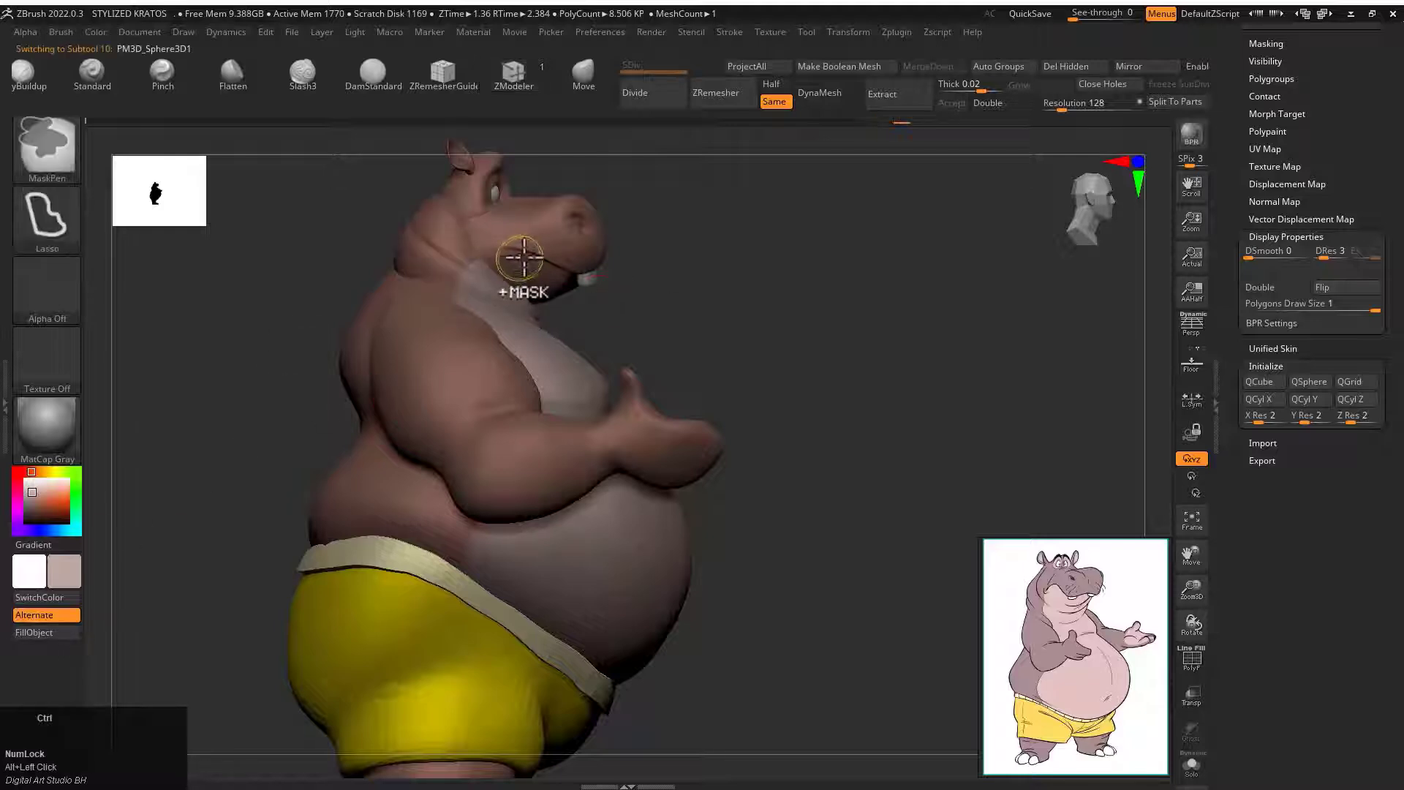
left_click_drag(540, 258, 532, 256, "ctrl")
left_click(270, 410, "ctrl")
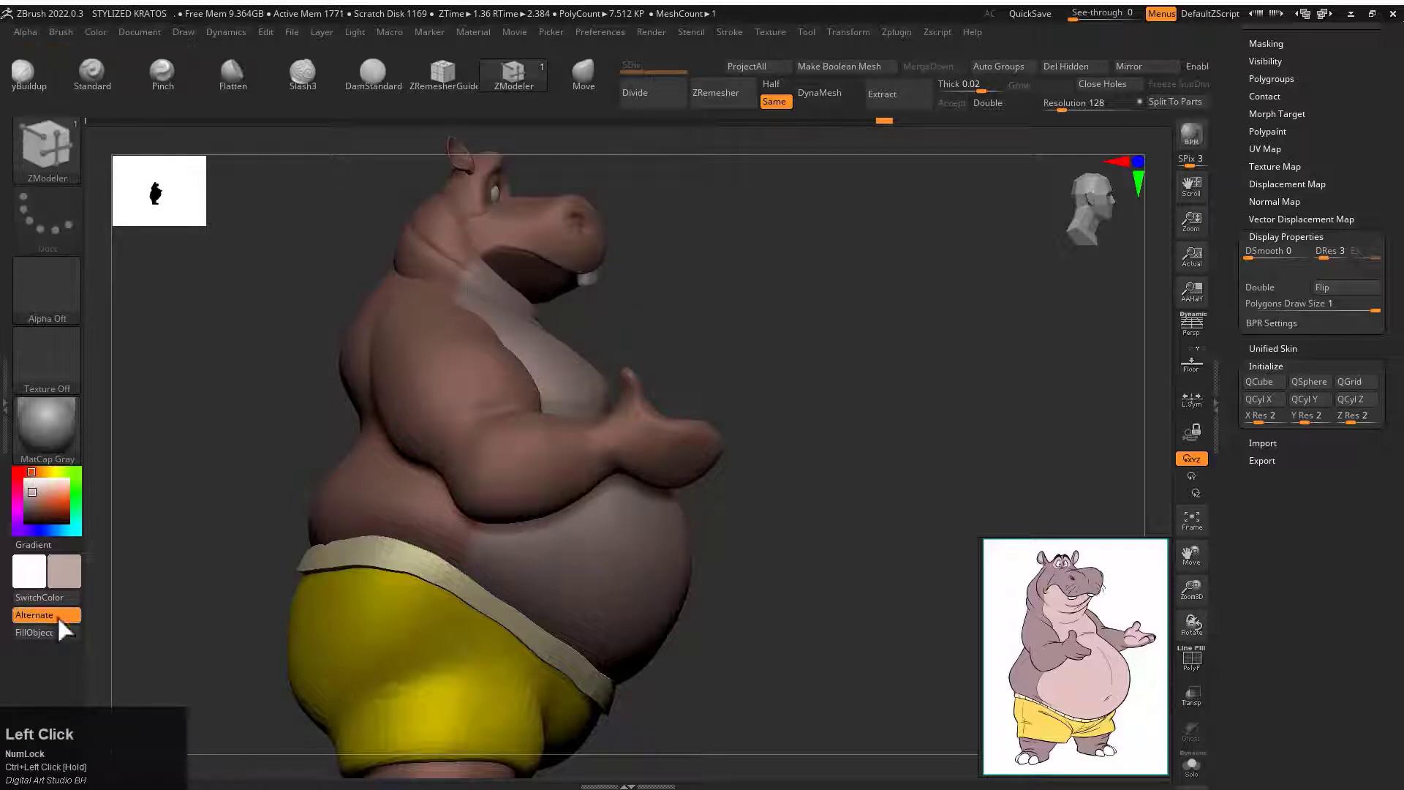
left_click(53, 634)
Isolate the lower jaw, correct the mask along the edge of its light area, refill it, and show the whole character without a mask.
mouse_move(819, 330)
left_mouse_down()
mouse_move(593, 240)
mouse_move(806, 307)
mouse_move(881, 282)
left_mouse_up()
left_click(834, 317)
left_click_drag(881, 282, 765, 409, "alt")
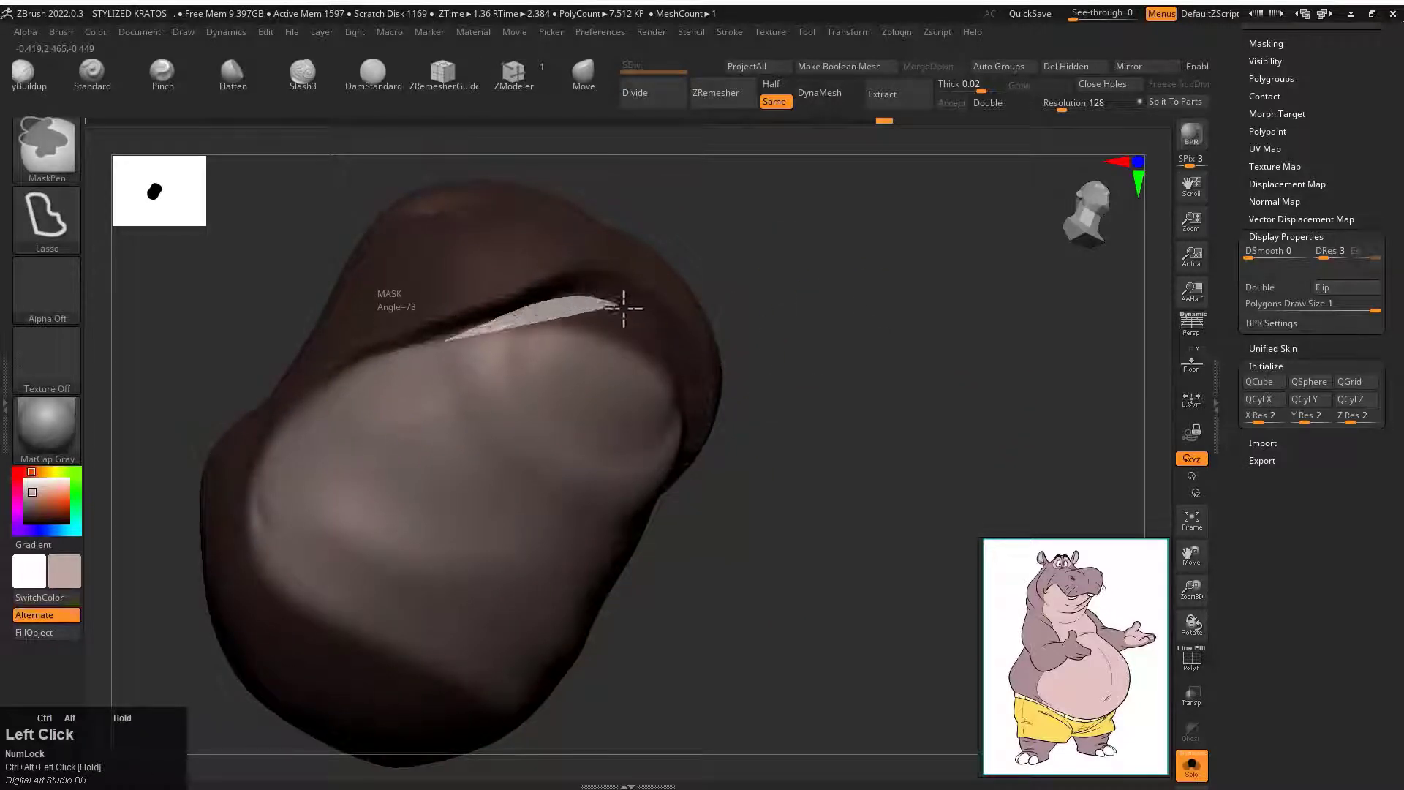
left_click_drag(623, 308, 688, 418, "ctrl+alt")
mouse_move(789, 395)
left_mouse_down("alt")
mouse_move(505, 367)
mouse_move(593, 329)
left_mouse_up("alt")
left_click_drag(592, 329, 610, 319, "alt")
mouse_move(249, 446)
left_mouse_down("ctrl")
mouse_move(340, 303)
mouse_move(322, 523)
left_mouse_up("ctrl")
left_click(59, 637)
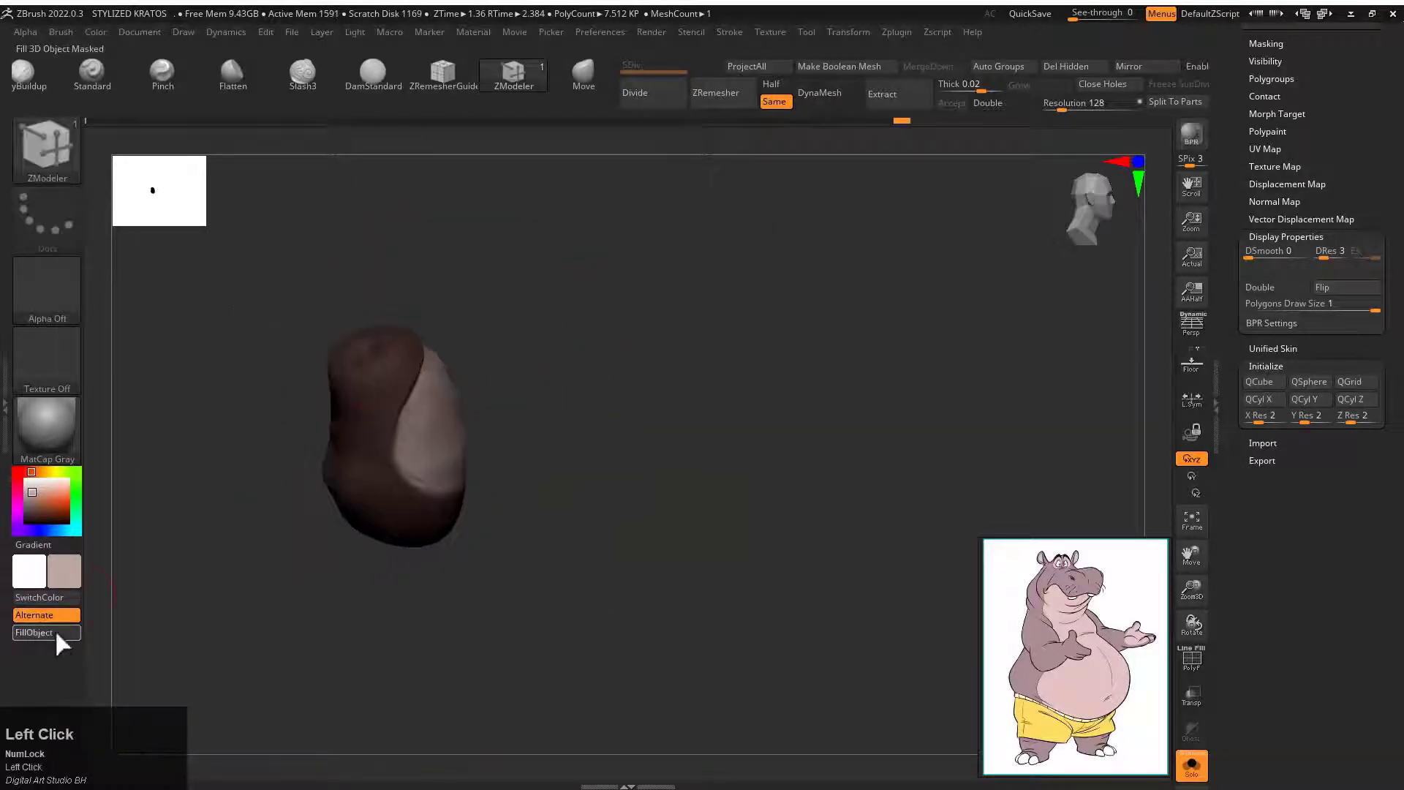
left_click_drag(241, 577, 293, 614, "ctrl")
left_click_drag(512, 607, 629, 432)
left_click_drag(718, 416, 783, 446, "ctrl")
Subdivide the muzzle to level 4 and paint the nostrils dark brown with the Standard brush in Rgb mode.
left_click(721, 361)
left_click_drag(721, 360, 790, 314)
left_click_drag(790, 314, 622, 358, "alt")
left_click(124, 84)
key("space")
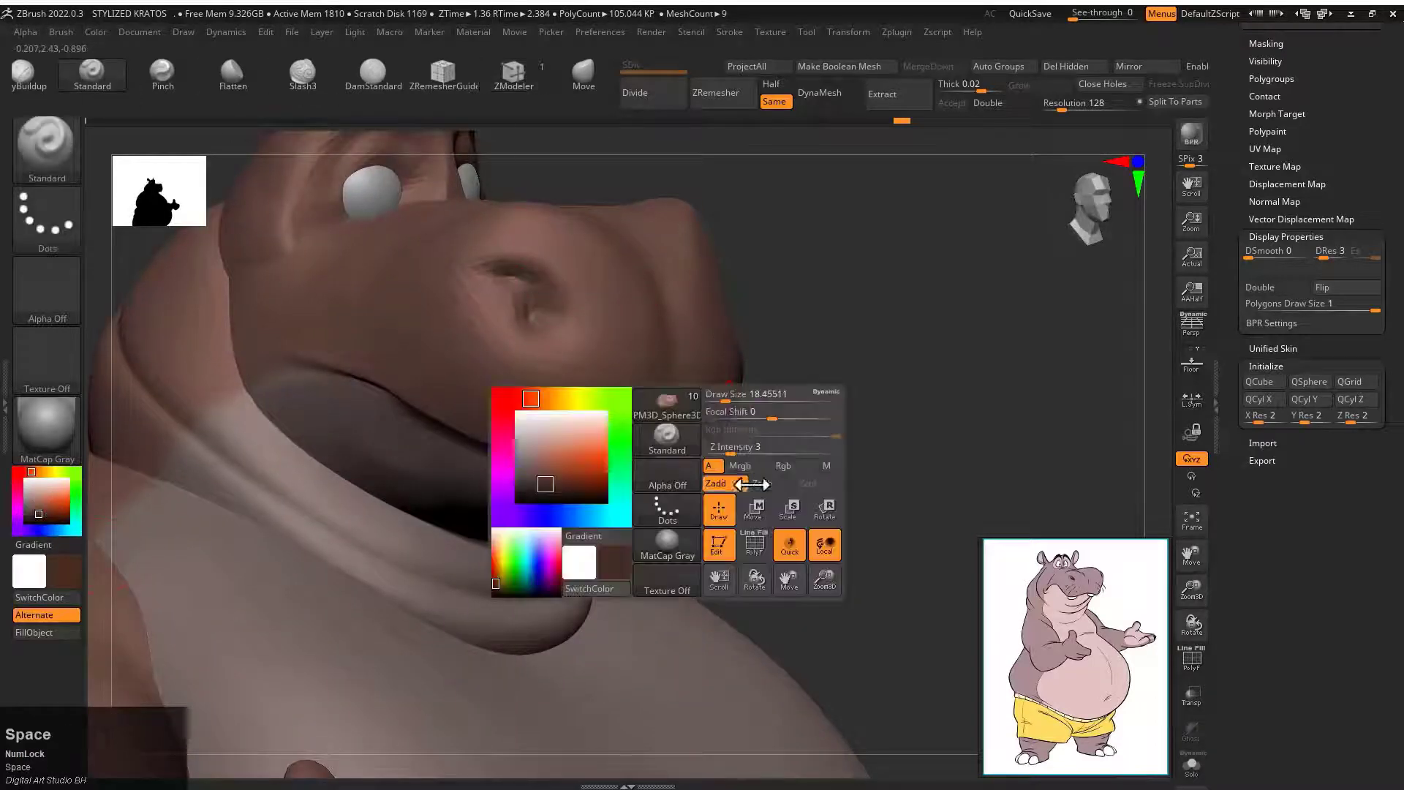
left_click_drag(494, 271, 531, 289)
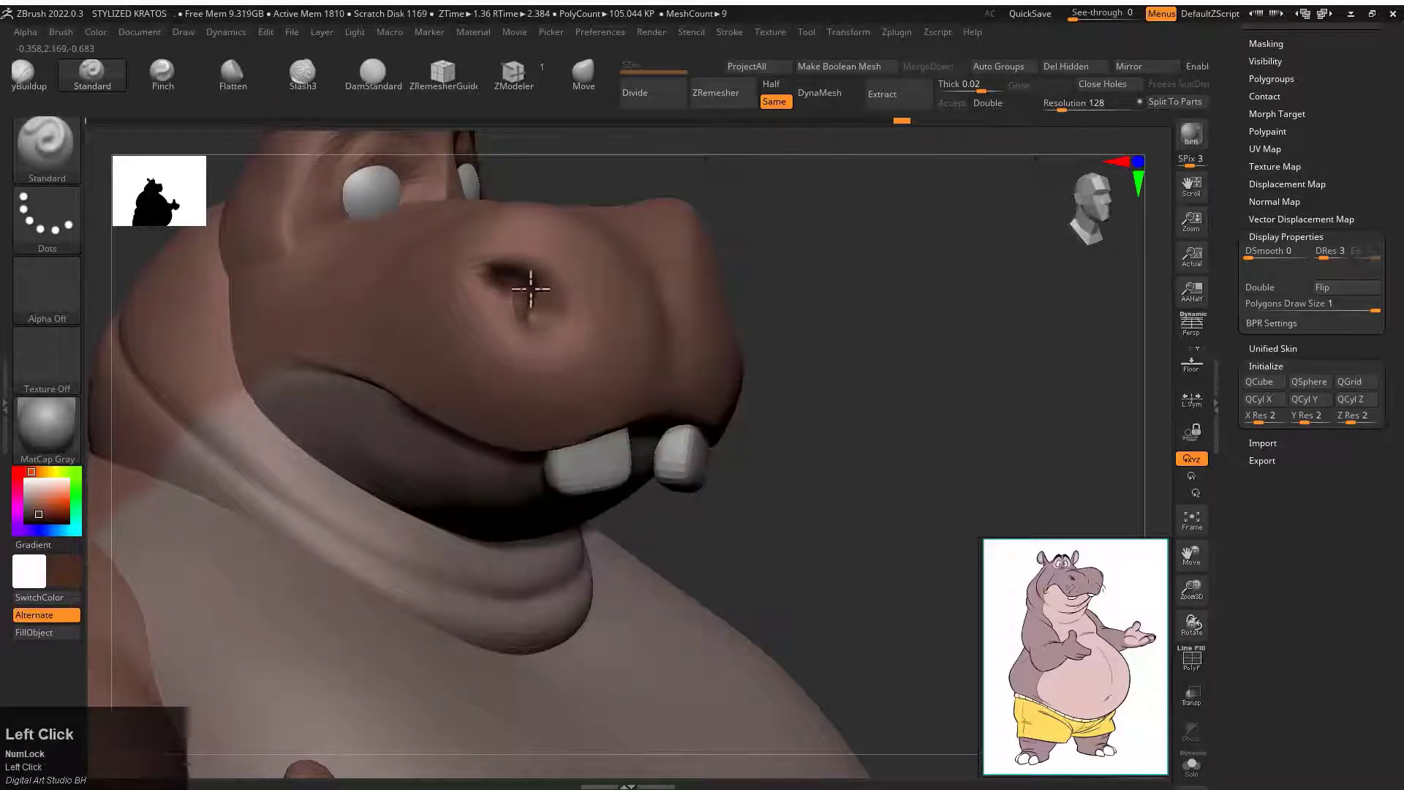
left_click(662, 94)
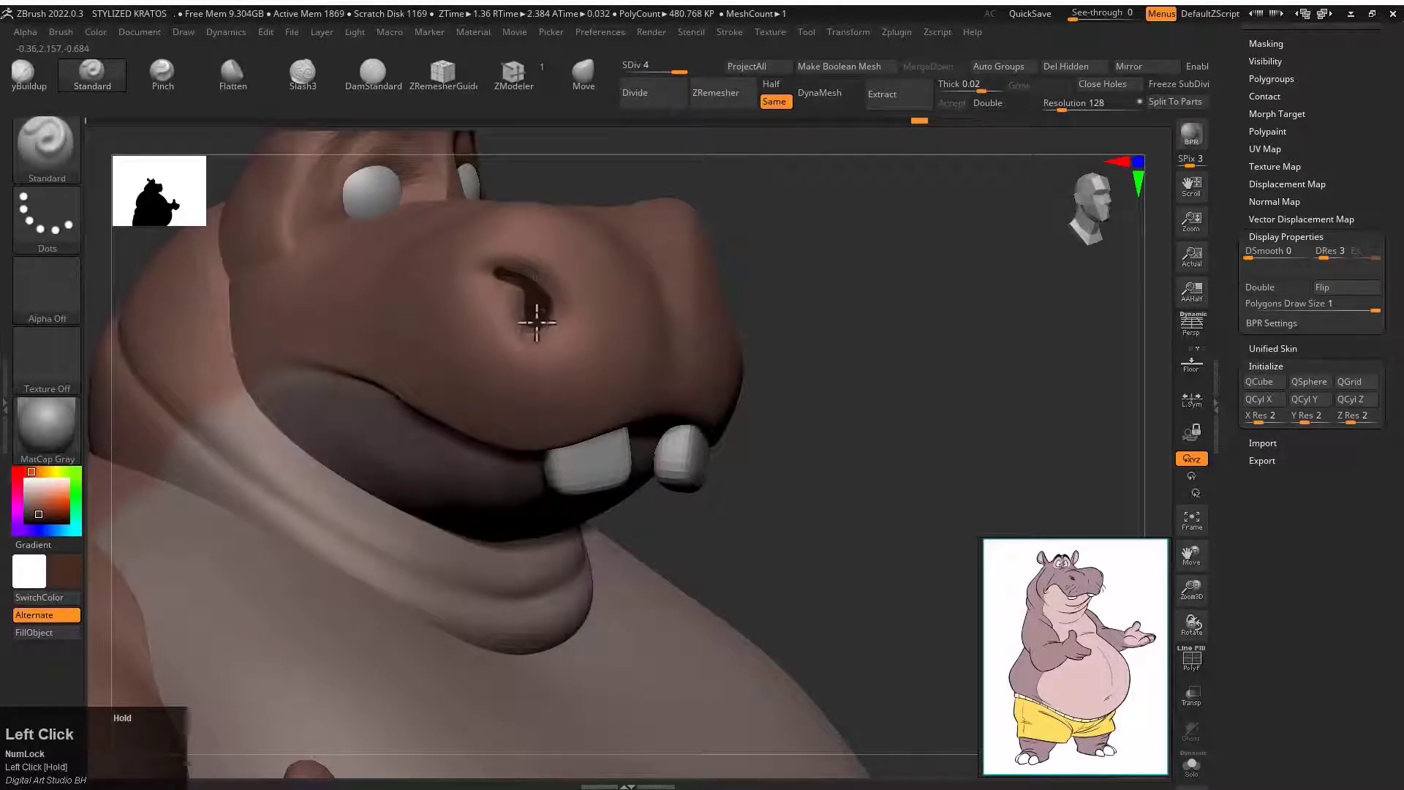
left_click_drag(512, 280, 536, 322)
mouse_move(841, 285)
left_mouse_down()
mouse_move(717, 283)
mouse_move(724, 307)
mouse_move(612, 282)
mouse_move(351, 264)
left_mouse_up()
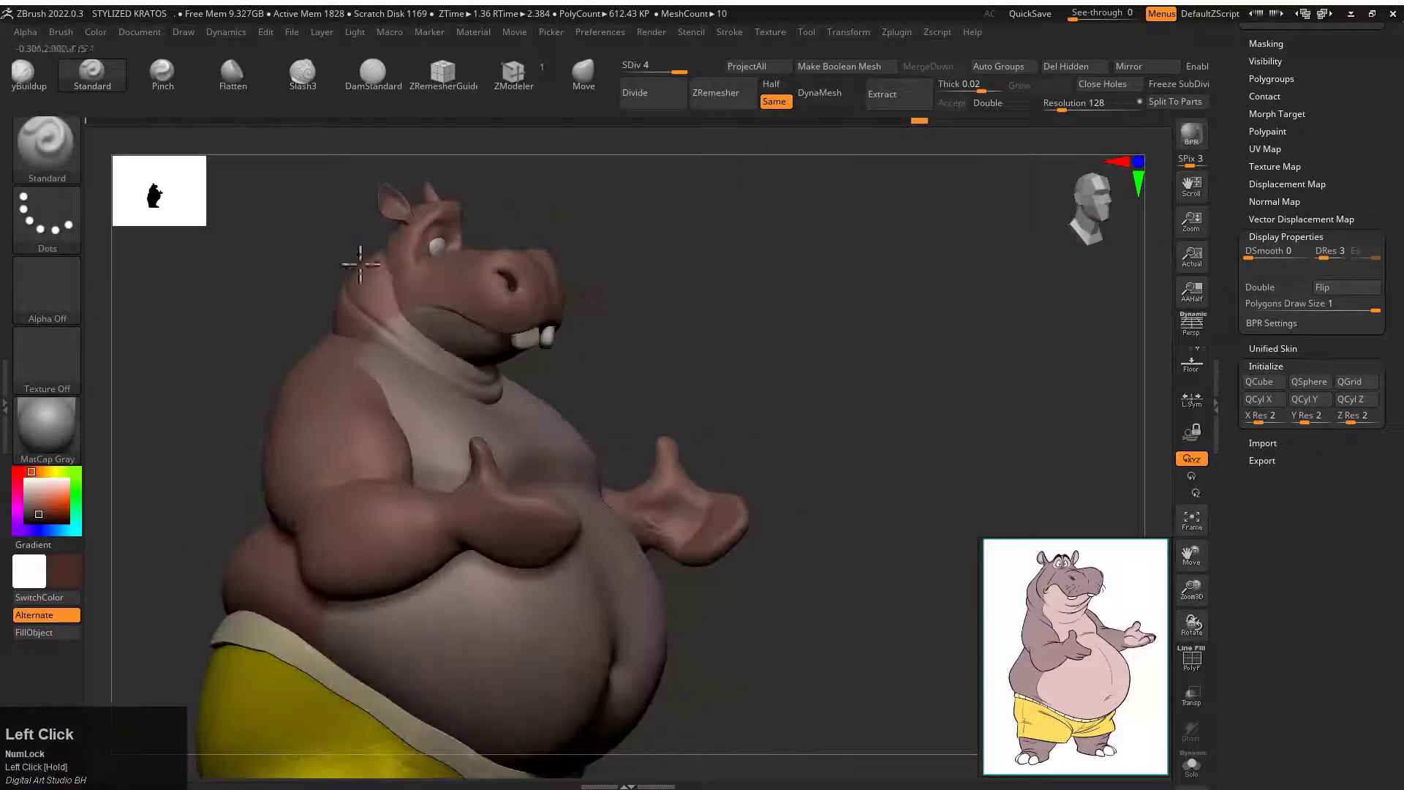
Select the upper head and paint dark brown eyebrows above the eyes.
mouse_move(720, 322)
left_mouse_down("alt")
mouse_move(735, 423)
mouse_move(736, 363)
mouse_move(558, 361)
mouse_move(659, 297)
mouse_move(620, 334)
left_mouse_up("alt")
left_click(631, 318, "alt")
left_click_drag(780, 306, 796, 305)
key("space")
left_click_drag(361, 446, 633, 298)
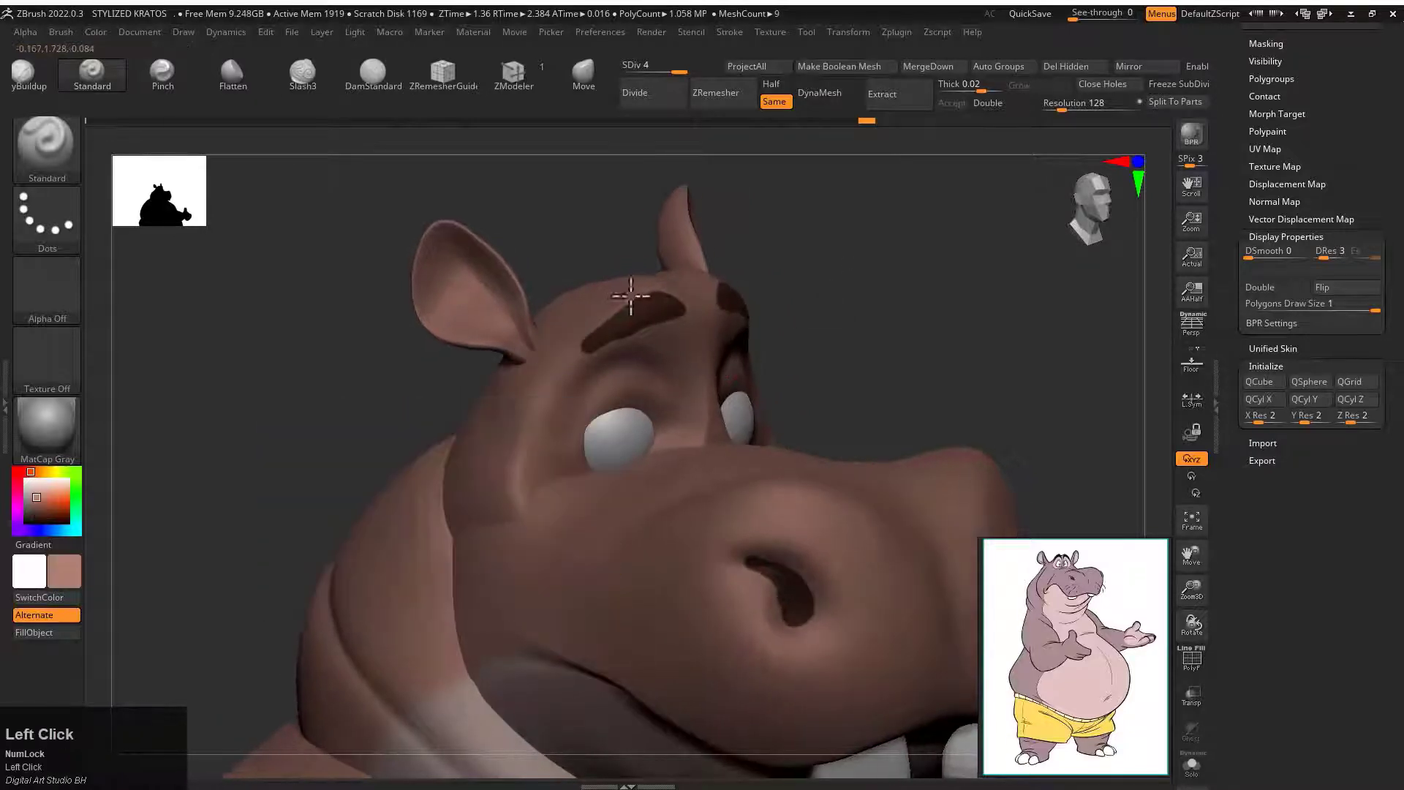
Sample the light greyish pink, subdivide the ears to level 4 and paint their inner surfaces.
left_click_drag(803, 272, 794, 317)
key("space")
left_click(260, 577)
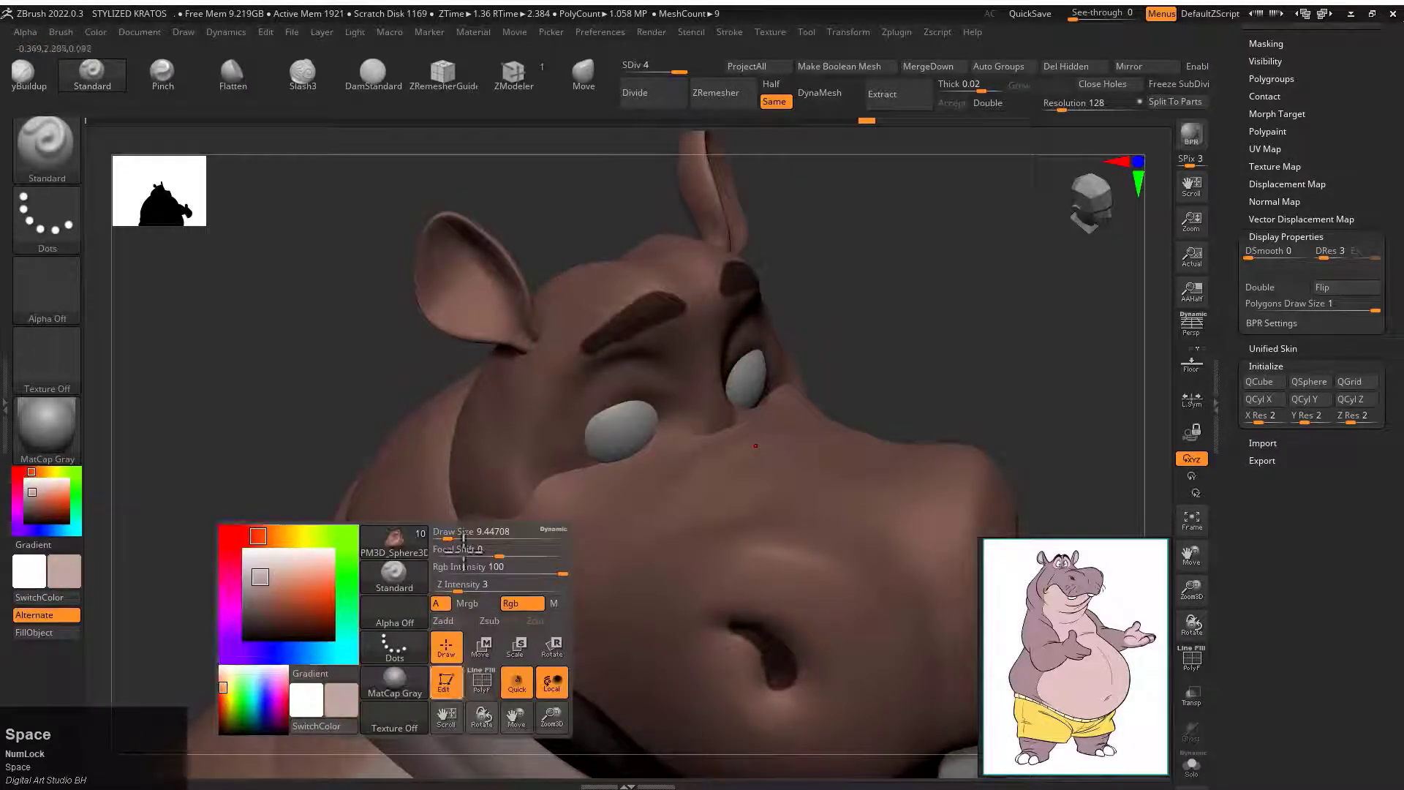
left_click(410, 585, "alt")
left_click(648, 90)
left_click_drag(580, 173, 467, 287)
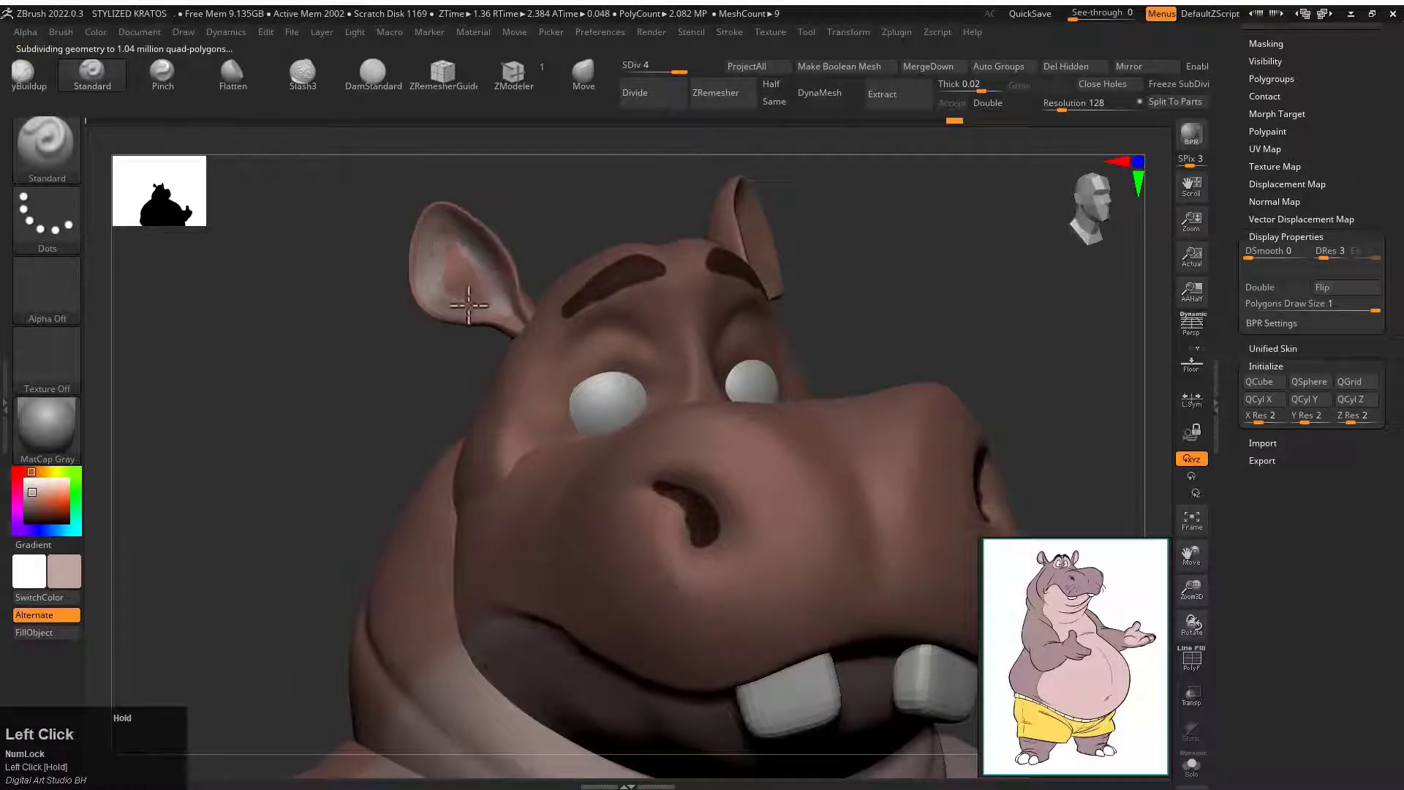
left_click_drag(459, 274, 463, 277)
mouse_move(987, 256)
left_mouse_down()
mouse_move(930, 260)
mouse_move(907, 329)
left_mouse_up()
left_click_drag(659, 343, 727, 348)
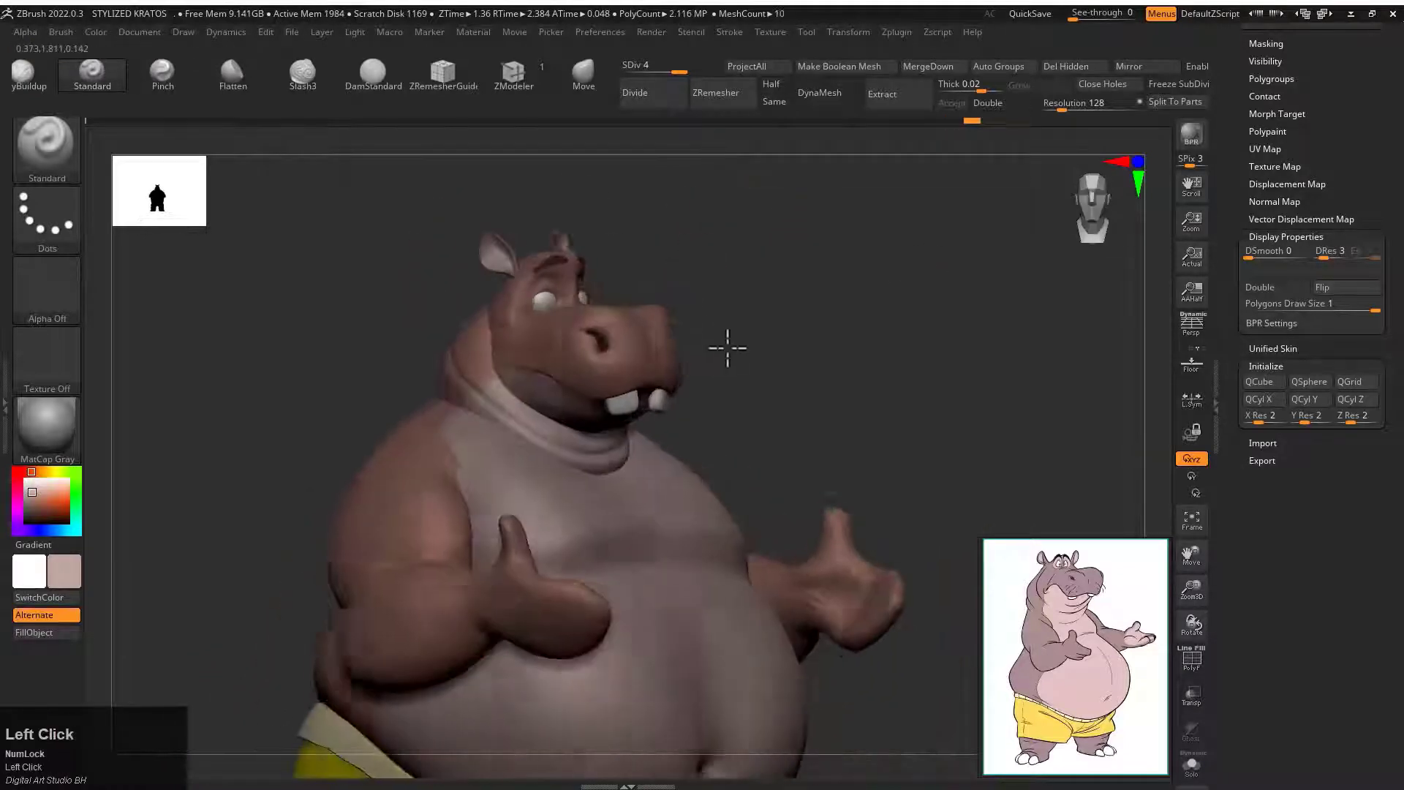
Subdivide the hand and arm mesh to level 4 and paint the open palm light greyish pink.
mouse_move(725, 443)
left_mouse_down("alt")
mouse_move(721, 354)
mouse_move(578, 366)
left_mouse_up("alt")
left_click(837, 505, "alt")
left_click_drag(359, 468, 654, 172, "alt")
left_click(664, 101)
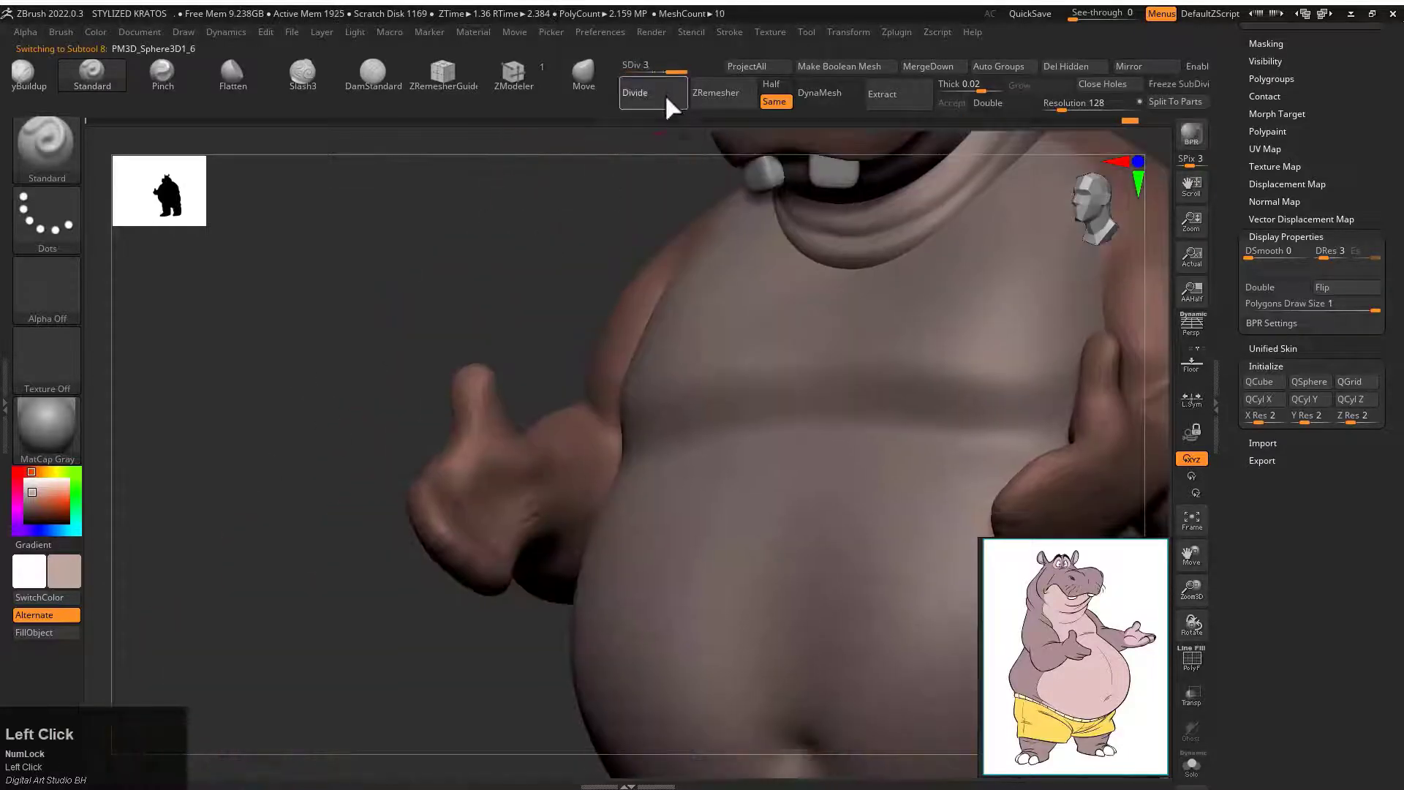
left_click_drag(395, 314, 329, 329)
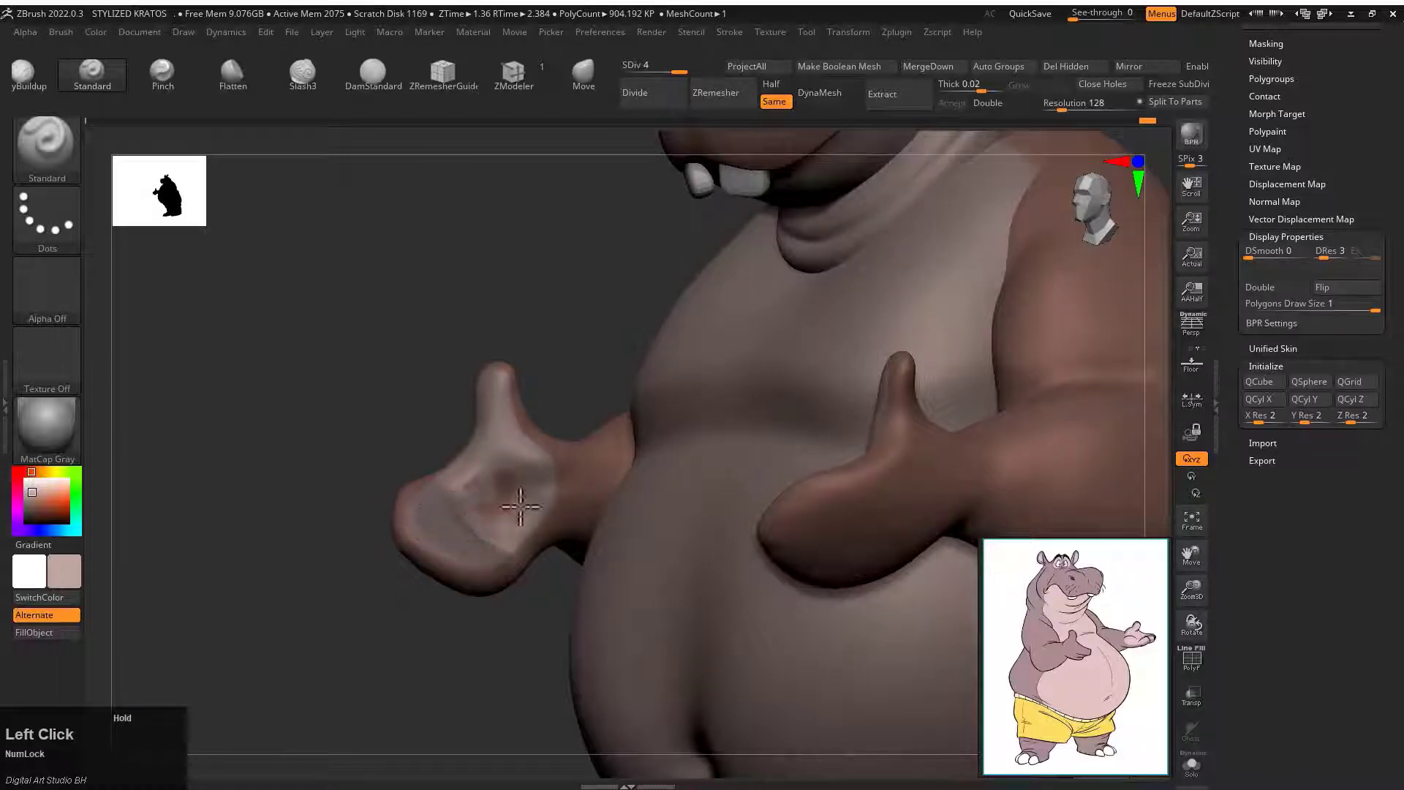
left_click_drag(494, 520, 609, 546, "alt")
Subdivide the torso, the neck and the other coarse body parts to smooth their surfaces.
left_click(609, 547, "alt")
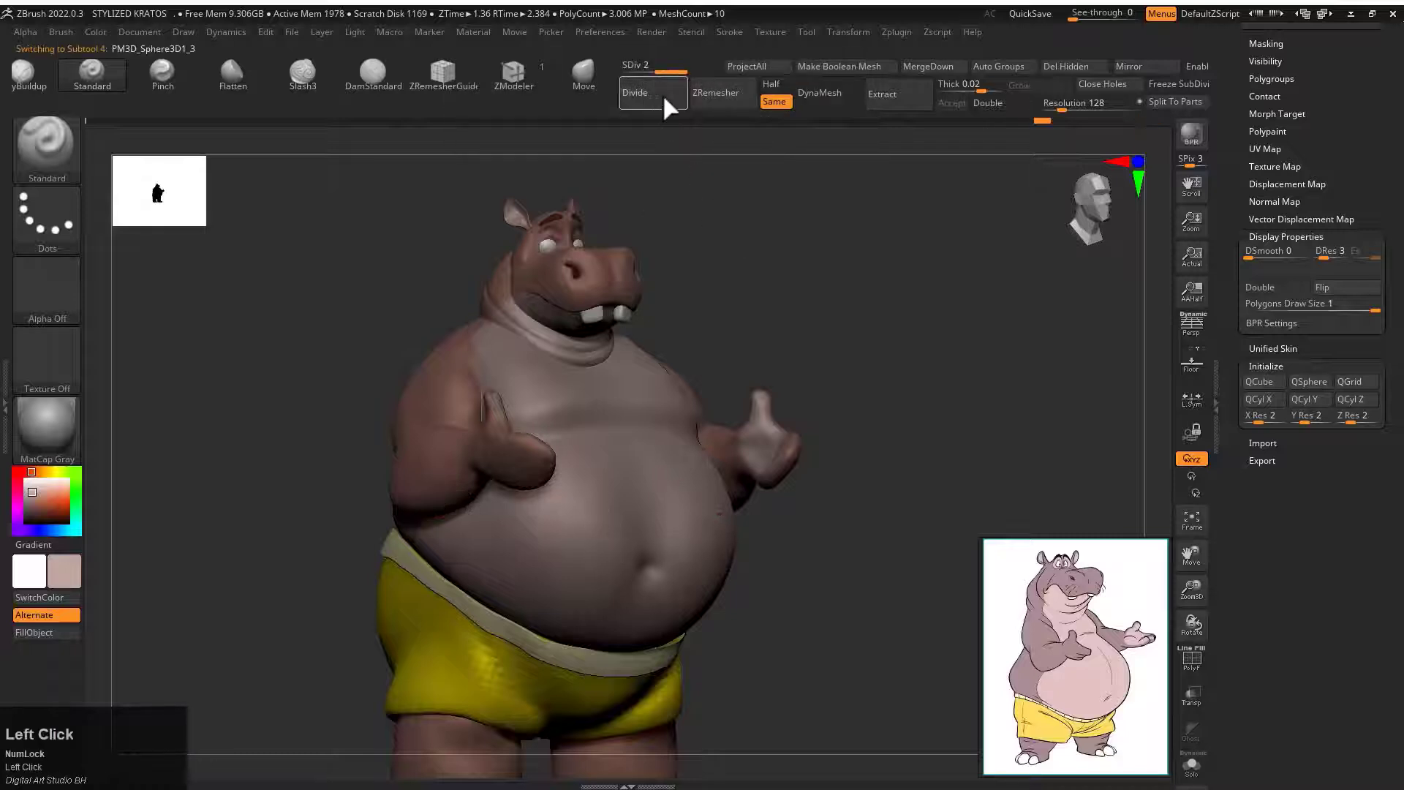
left_click(664, 97)
left_click_drag(653, 242, 662, 402)
left_click(388, 222, "alt")
left_click(660, 98)
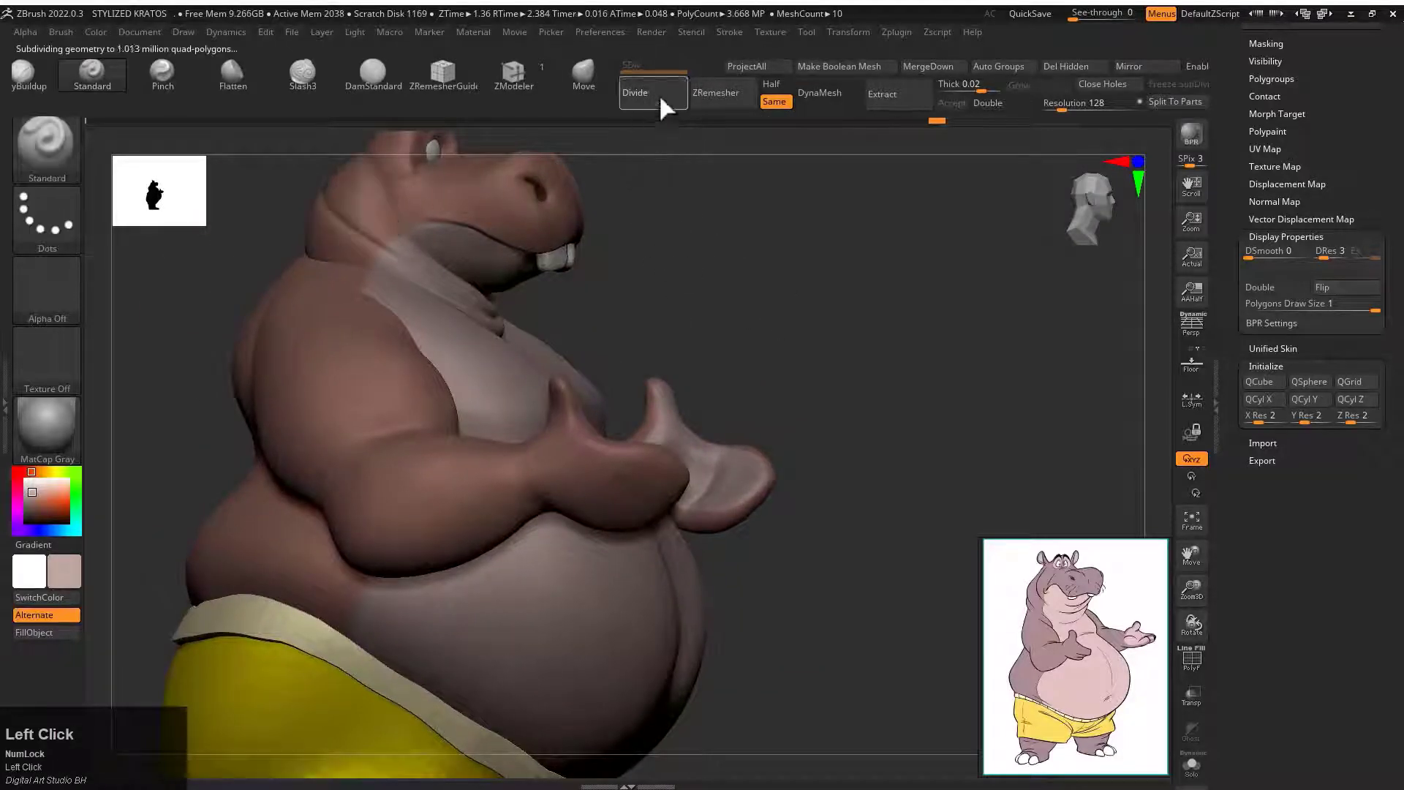
left_click_drag(695, 238, 680, 146, "alt")
left_click(458, 395, "alt")
left_click_drag(669, 315, 737, 316, "alt")
left_click(653, 97)
left_click(653, 98)
left_click_drag(799, 408, 613, 515, "alt")
Select the legs, subdivide them to level 4, switch to white and paint the toenails.
left_click(616, 141, "alt")
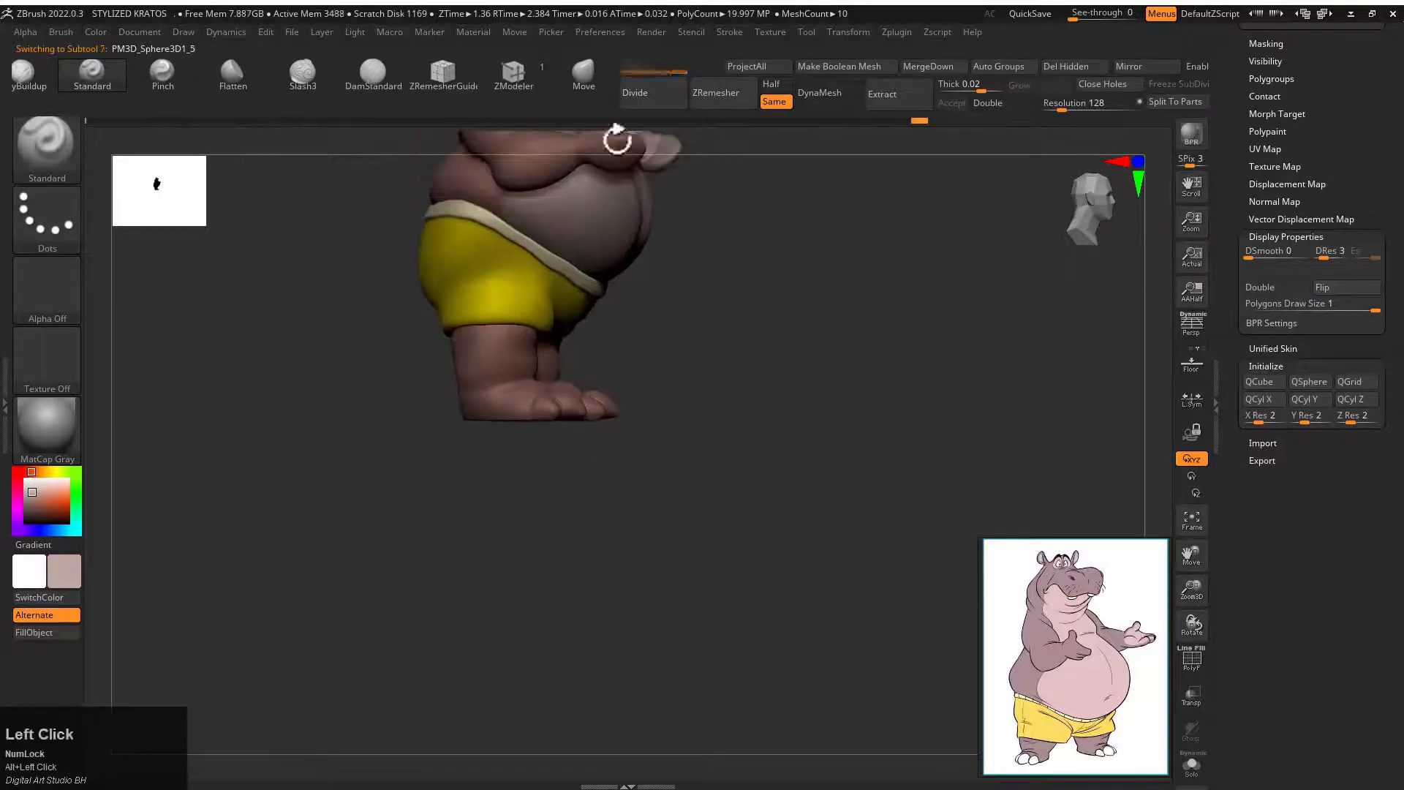
left_click_drag(681, 219, 659, 359, "alt")
key("v")
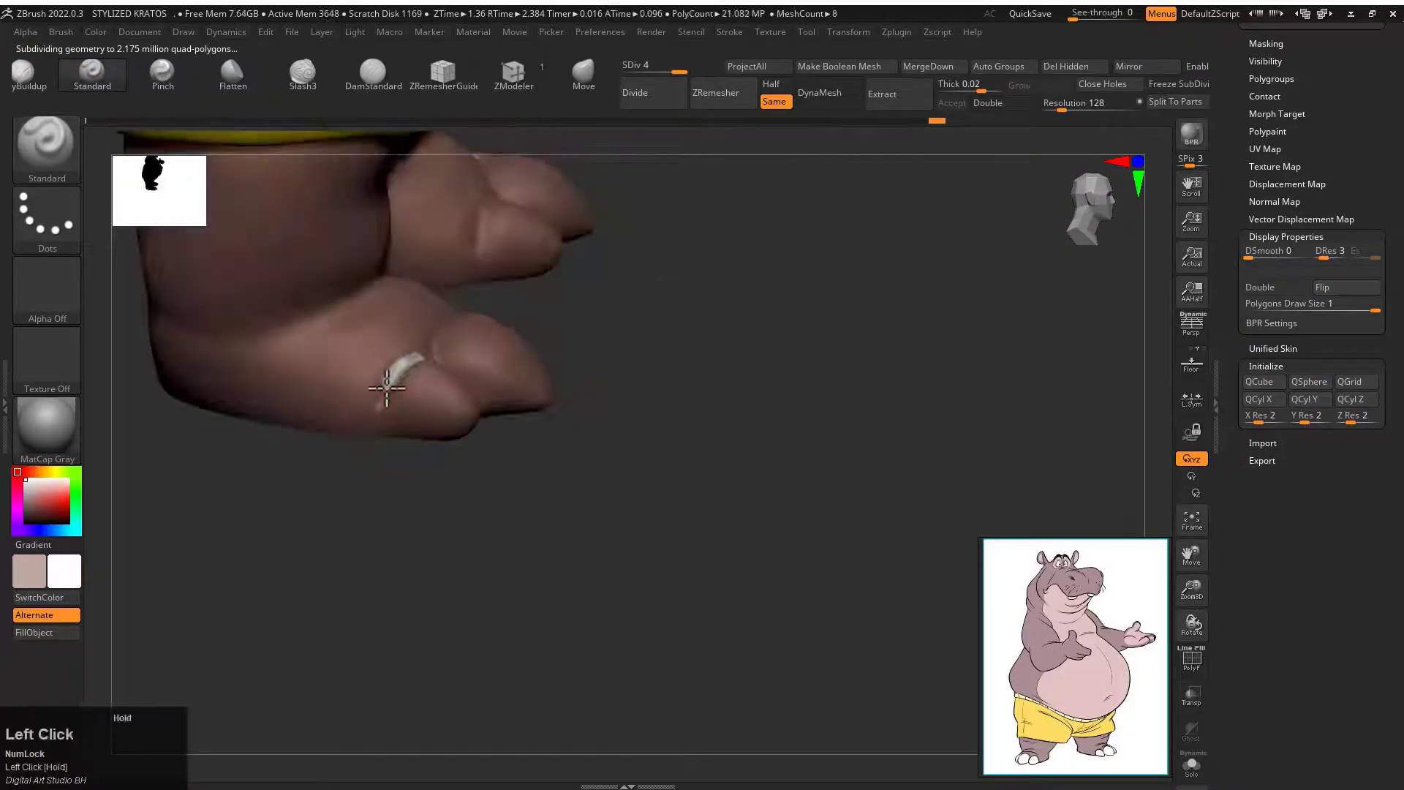
left_click_drag(387, 388, 419, 416)
key("ctrl+z")
left_click_drag(548, 439, 492, 430)
mouse_move(441, 363)
left_mouse_down()
mouse_move(399, 393)
mouse_move(513, 378)
left_mouse_up()
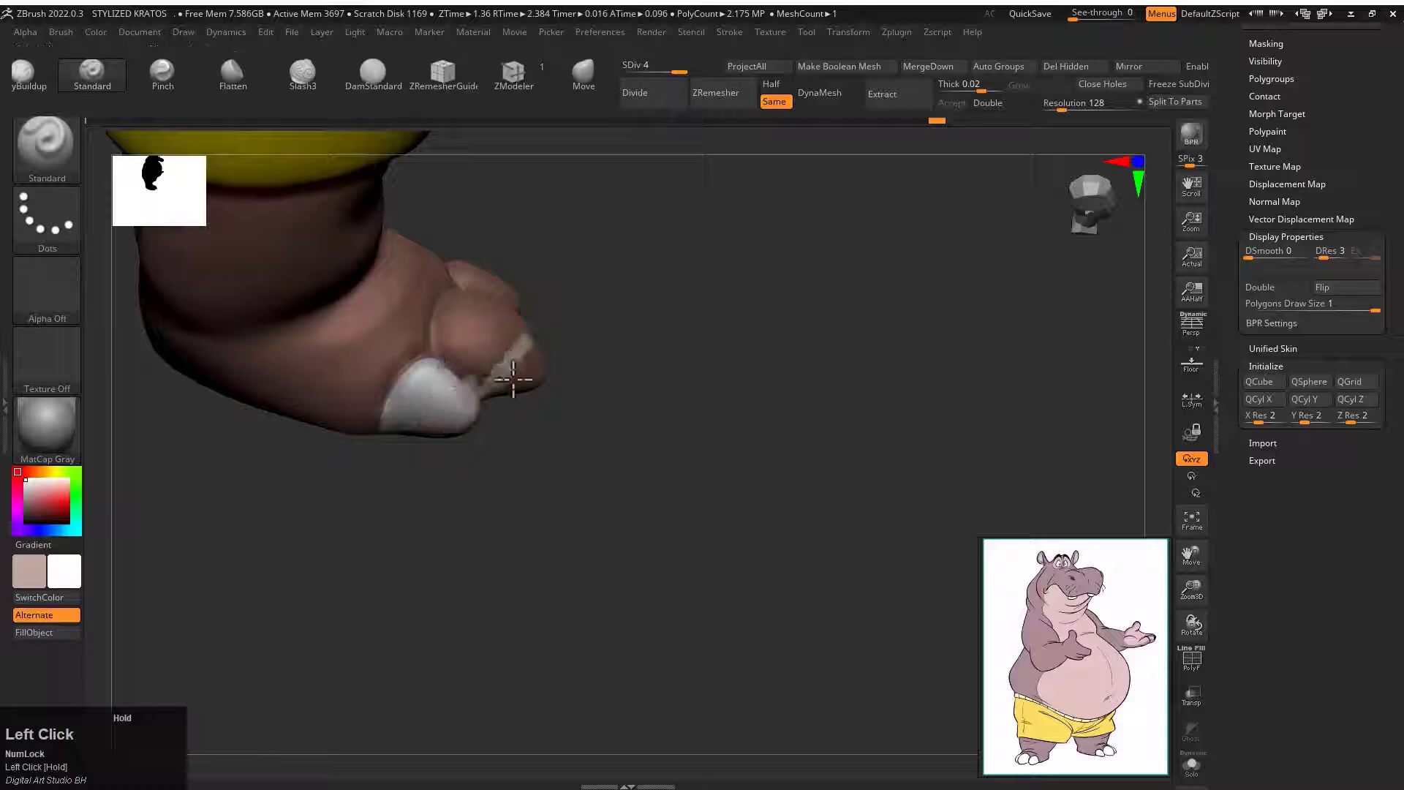
left_click_drag(444, 322, 451, 283)
left_click_drag(585, 256, 583, 329)
left_click_drag(479, 292, 540, 221)
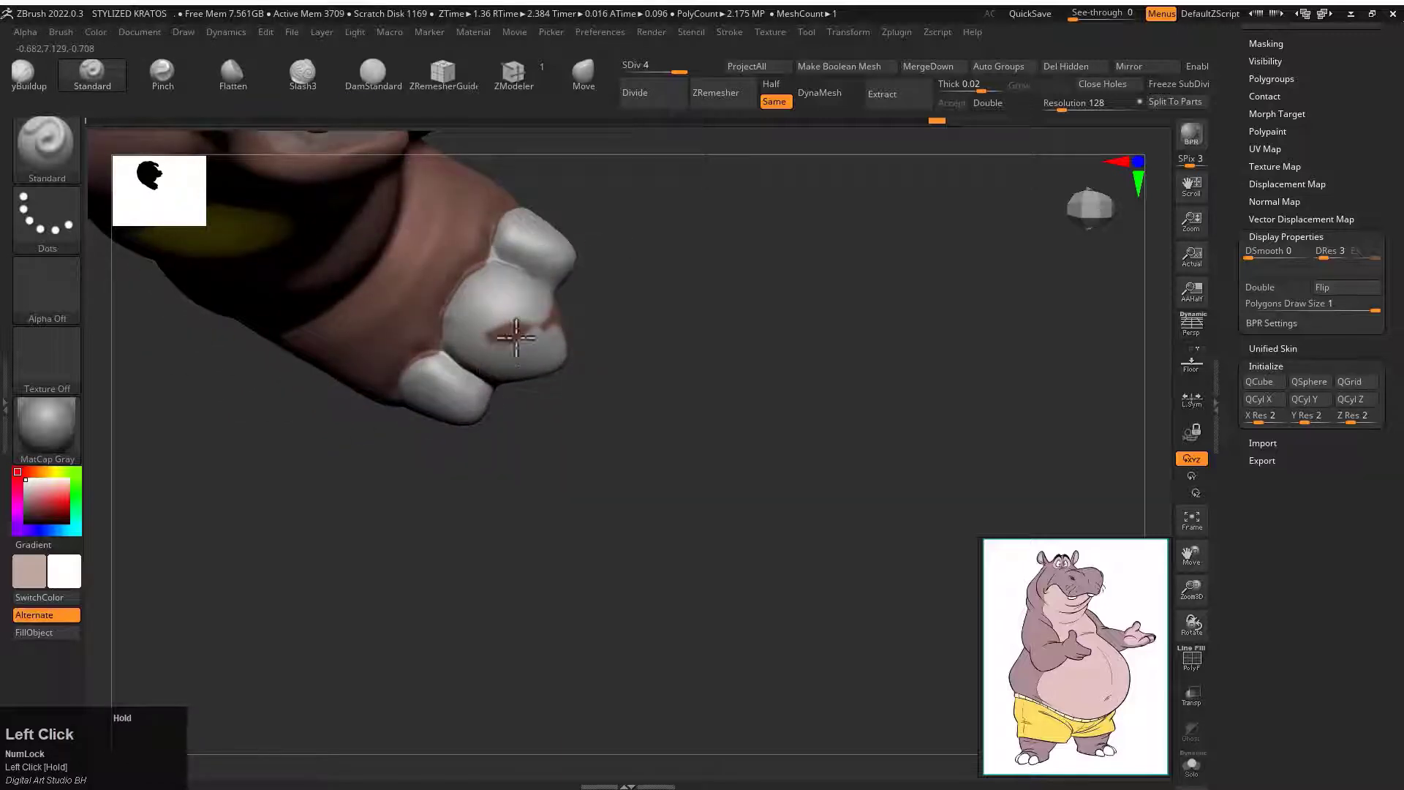
left_click_drag(571, 662, 593, 461, "alt")
left_click_drag(593, 461, 680, 504)
Subdivide the eyeballs to level 4 and paint a round black pupil on each.
left_click_drag(871, 219, 799, 669, "alt")
left_click(457, 267, "alt")
key("f")
key("f")
key("f")
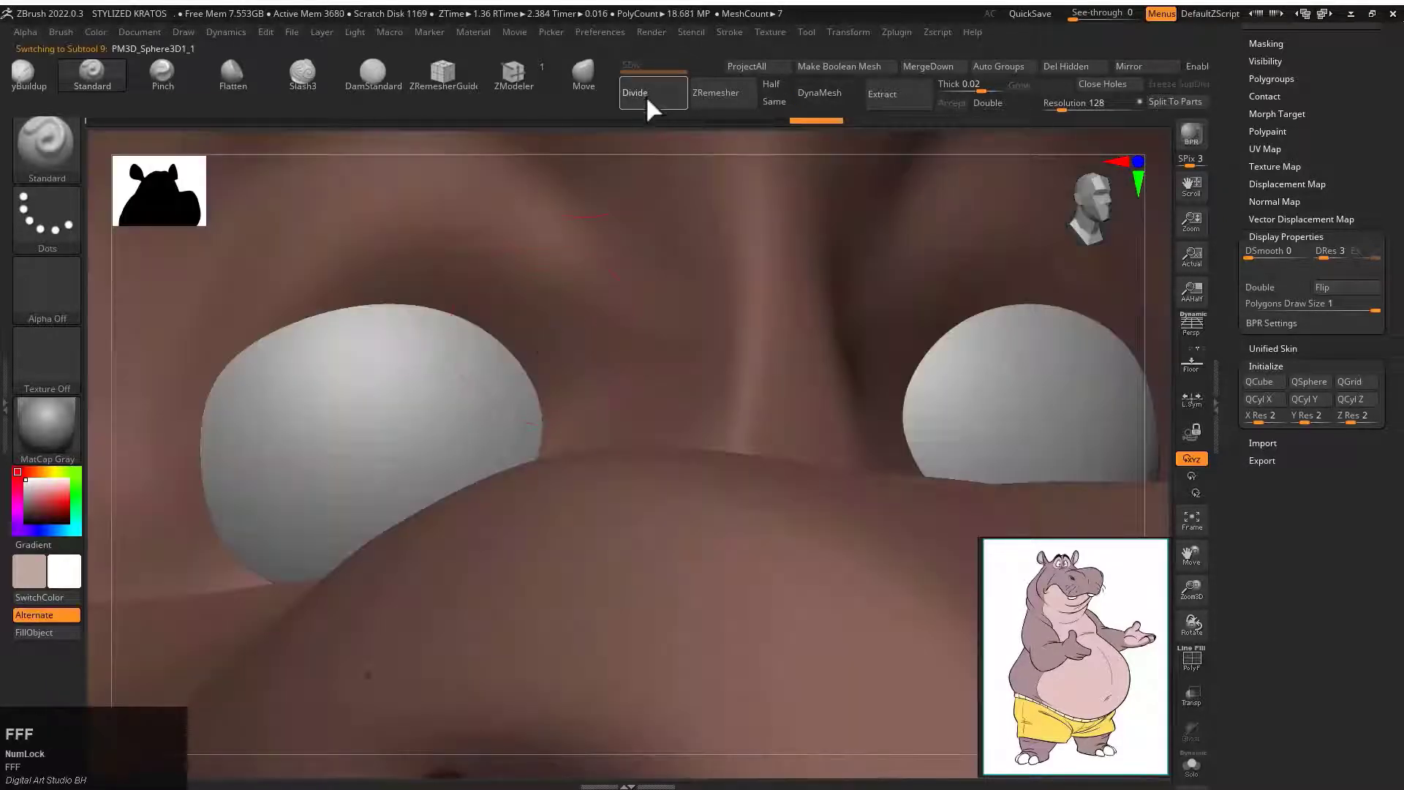
left_click(646, 95)
left_click(32, 530)
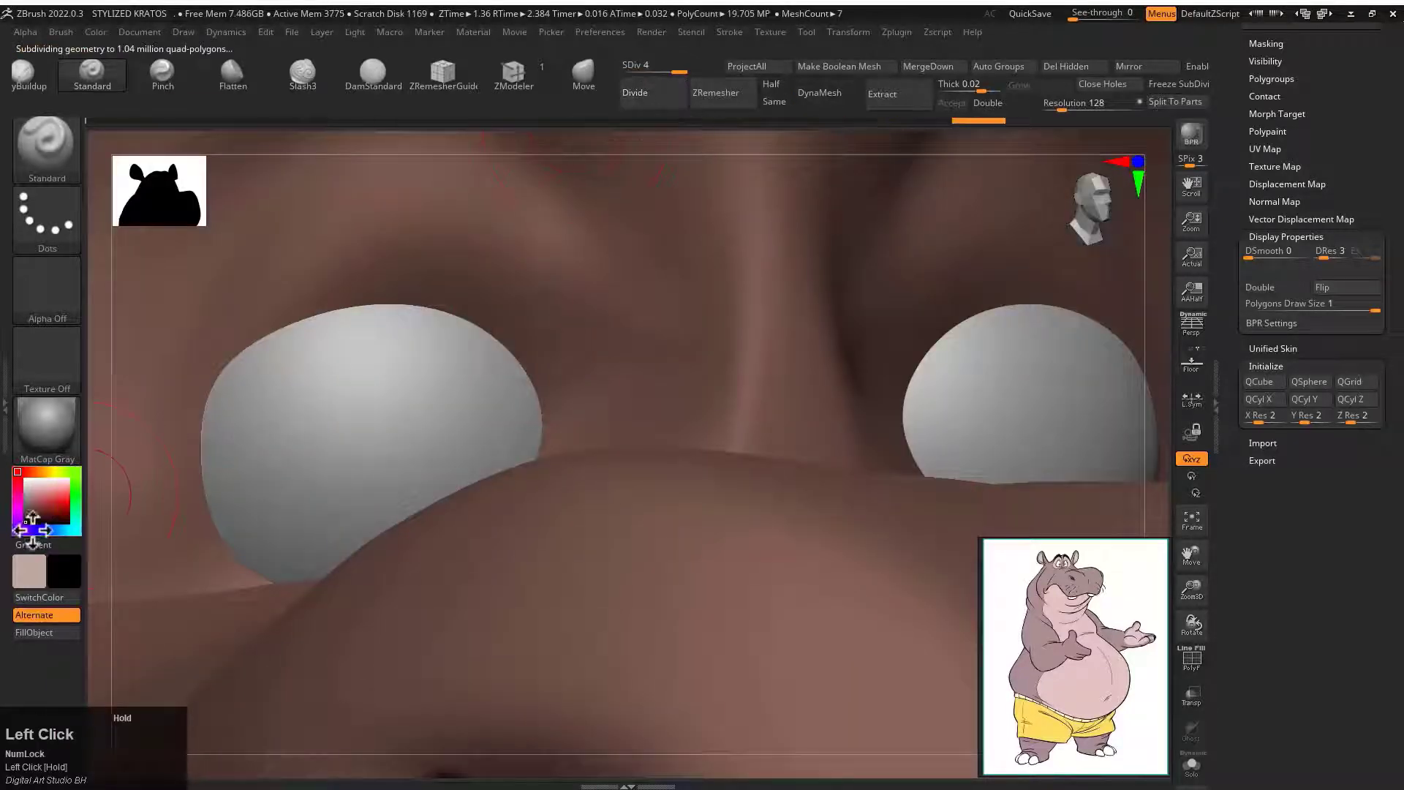
left_click(379, 426)
key("f")
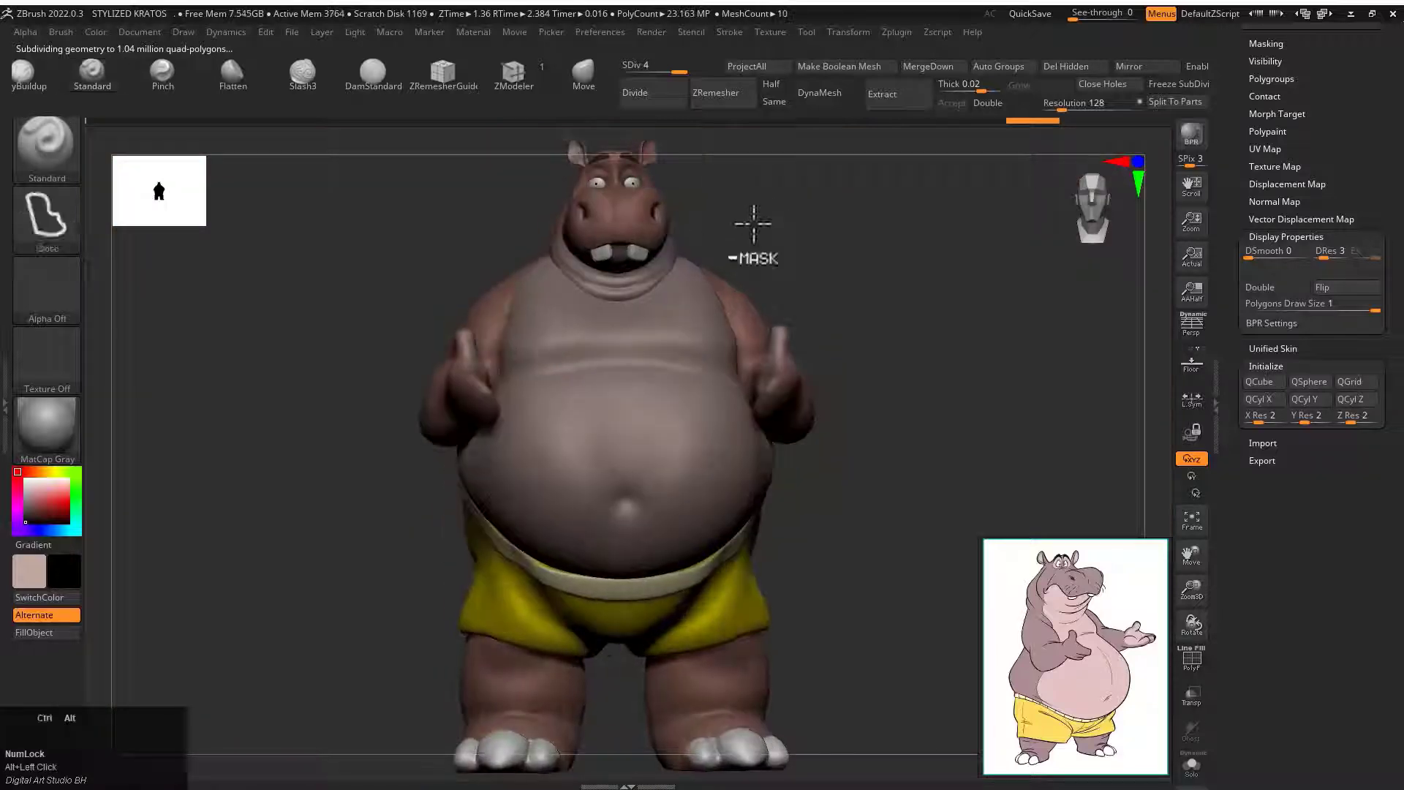
key("f")
mouse_move(275, 442)
left_mouse_down()
mouse_move(401, 442)
mouse_move(291, 441)
left_mouse_up()
key("f")
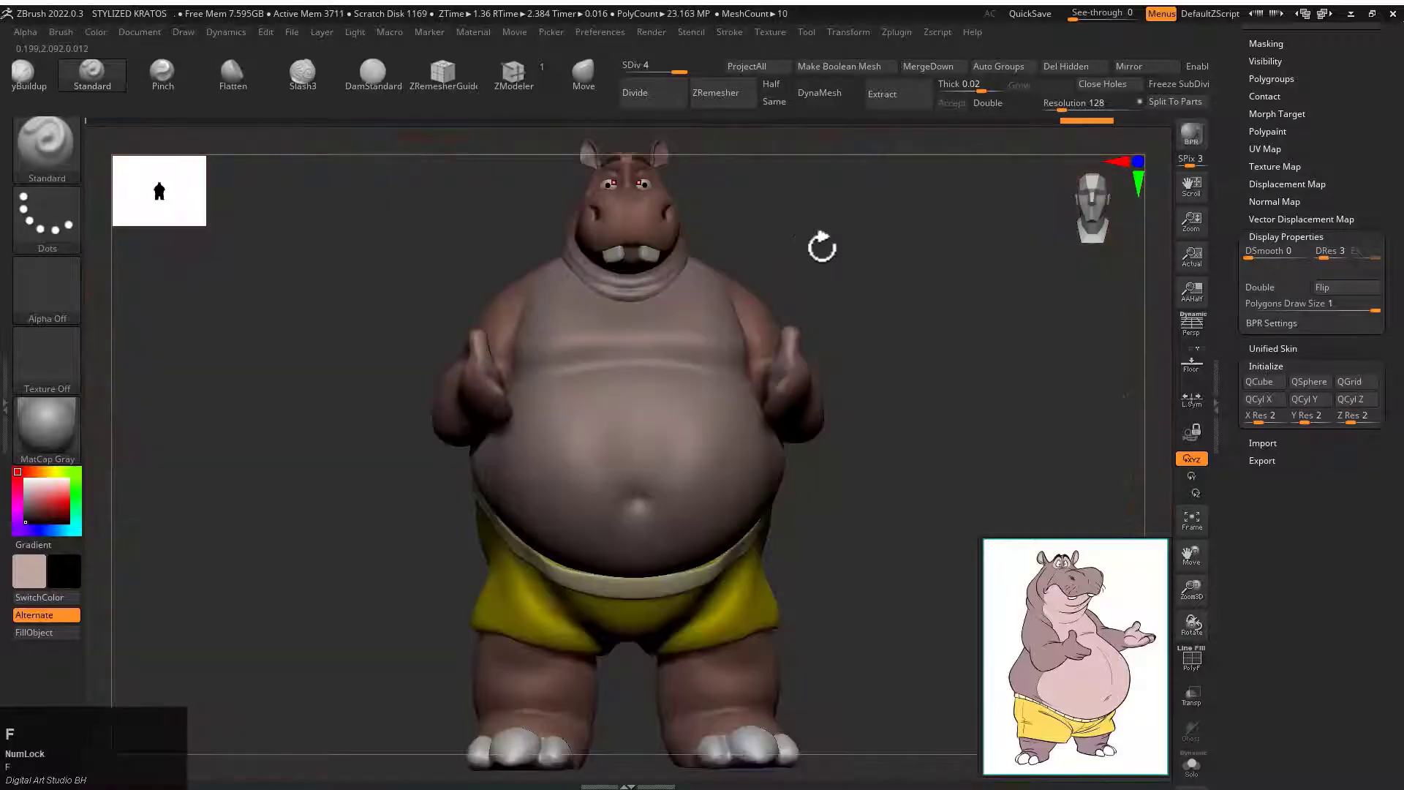
Switch the paint colour to white and touch up the toenails from below.
mouse_move(821, 248)
left_mouse_down()
mouse_move(821, 275)
mouse_move(814, 250)
mouse_move(838, 258)
left_mouse_up()
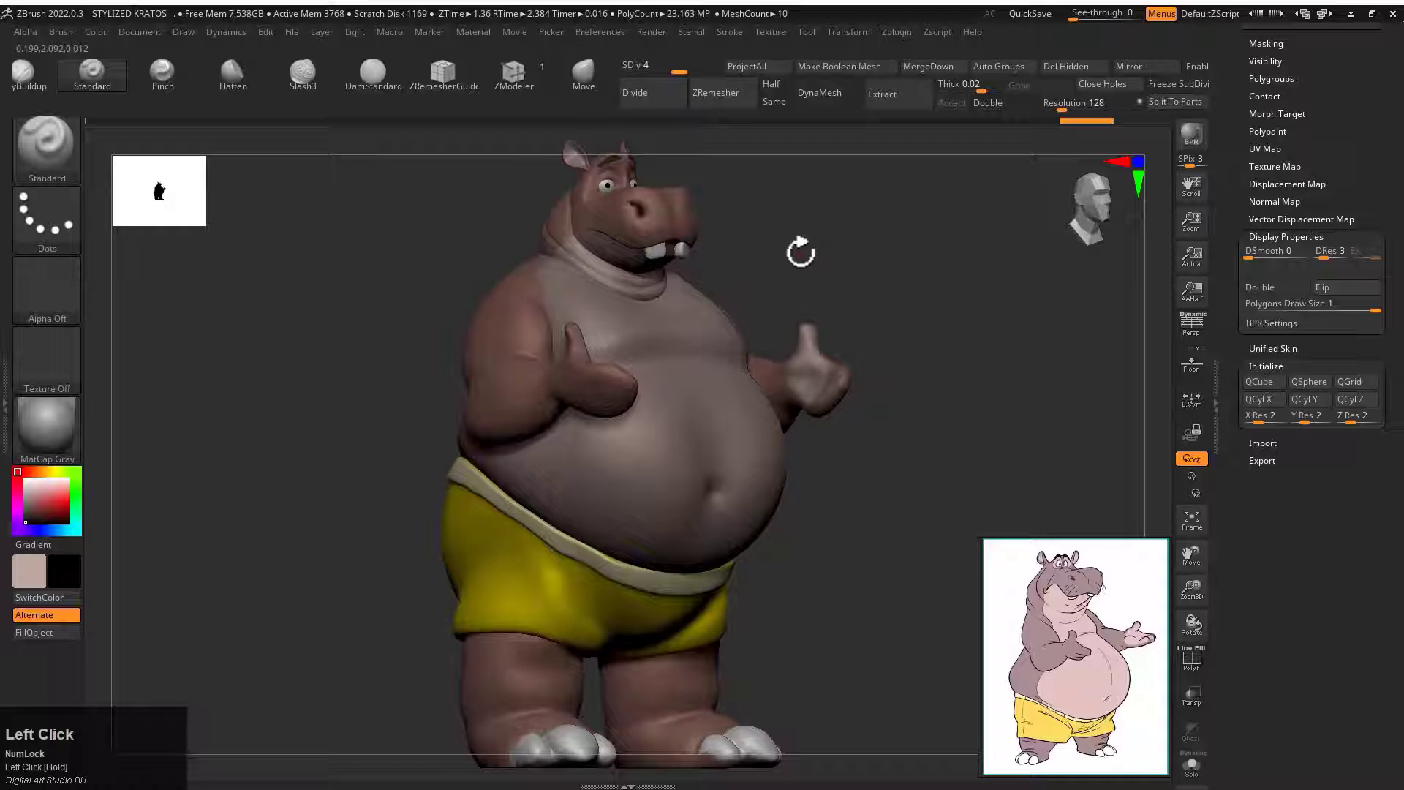
key("space")
left_click_drag(468, 667, 739, 752)
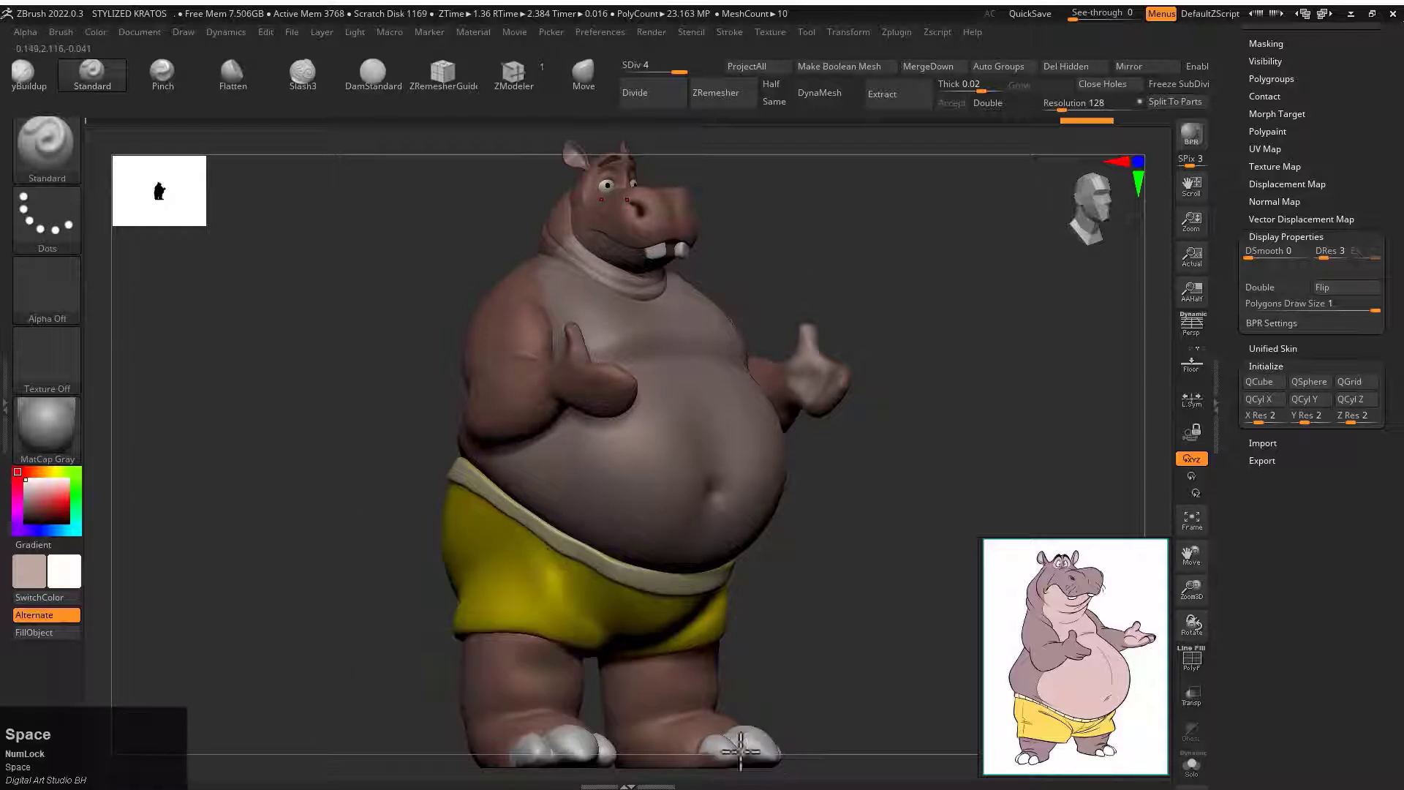
left_click_drag(840, 753, 812, 483, "alt")
left_click(836, 489, "alt")
left_click_drag(812, 483, 459, 375, "alt")
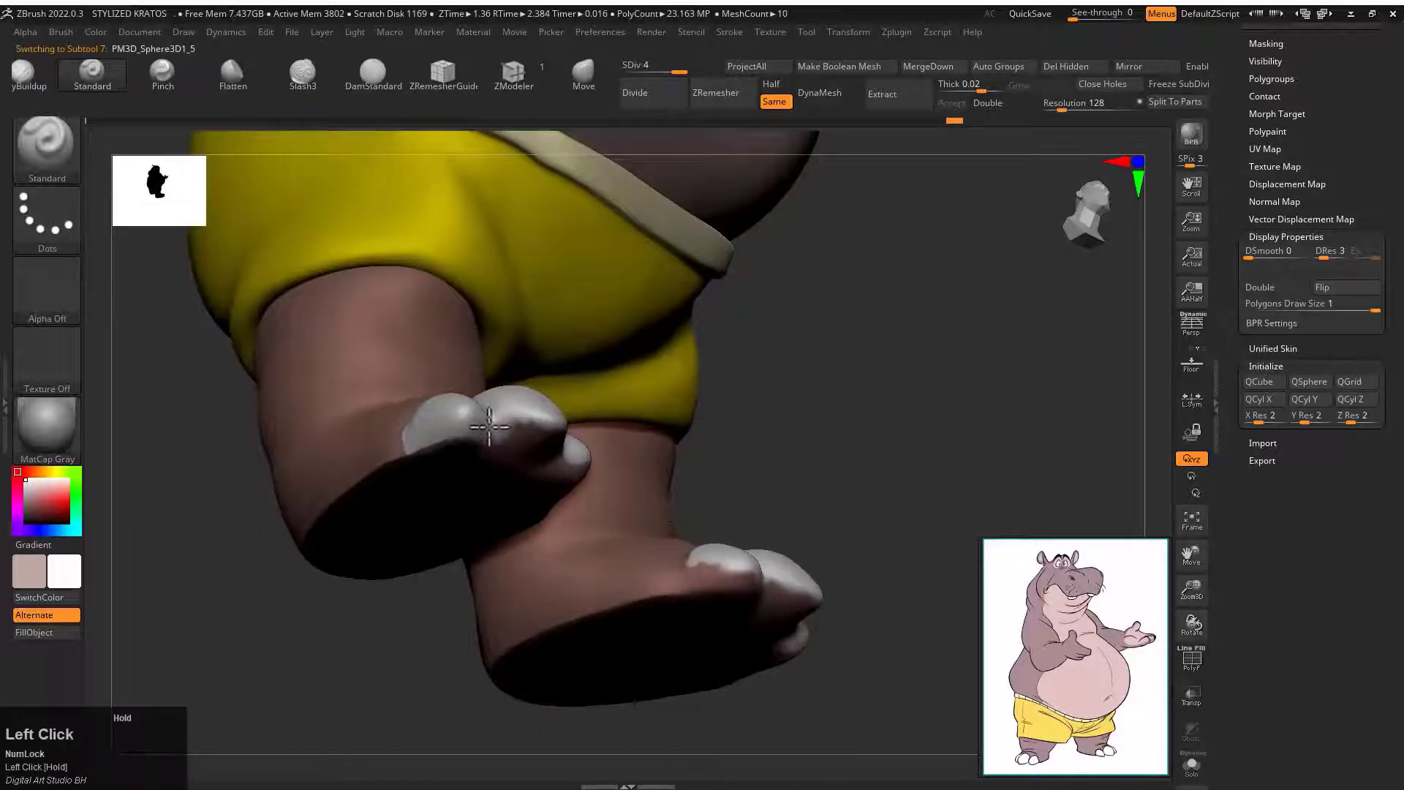
left_click_drag(489, 427, 561, 474)
left_click_drag(810, 468, 812, 507)
Select the eyeballs and touch up the white around the pupils.
key("f")
key("f")
left_click_drag(811, 506, 774, 618, "alt")
left_click(547, 286, "alt")
key("d")
key("f")
key("f")
key("f")
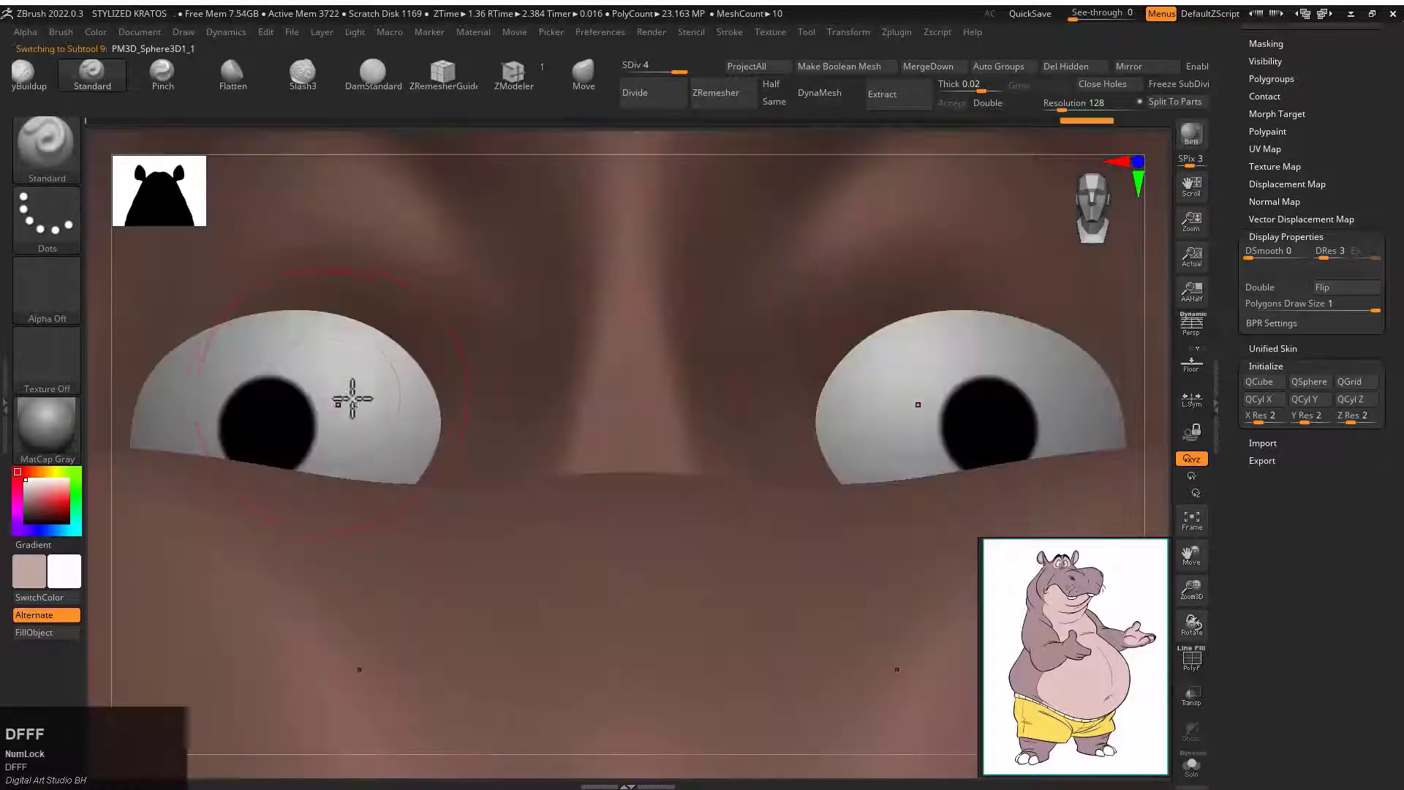
left_click_drag(351, 398, 417, 407)
mouse_move(1165, 366)
left_mouse_down("alt")
mouse_move(714, 397)
mouse_move(851, 390)
mouse_move(480, 461)
mouse_move(690, 342)
mouse_move(721, 395)
mouse_move(782, 326)
left_mouse_up("alt")
left_click(42, 522)
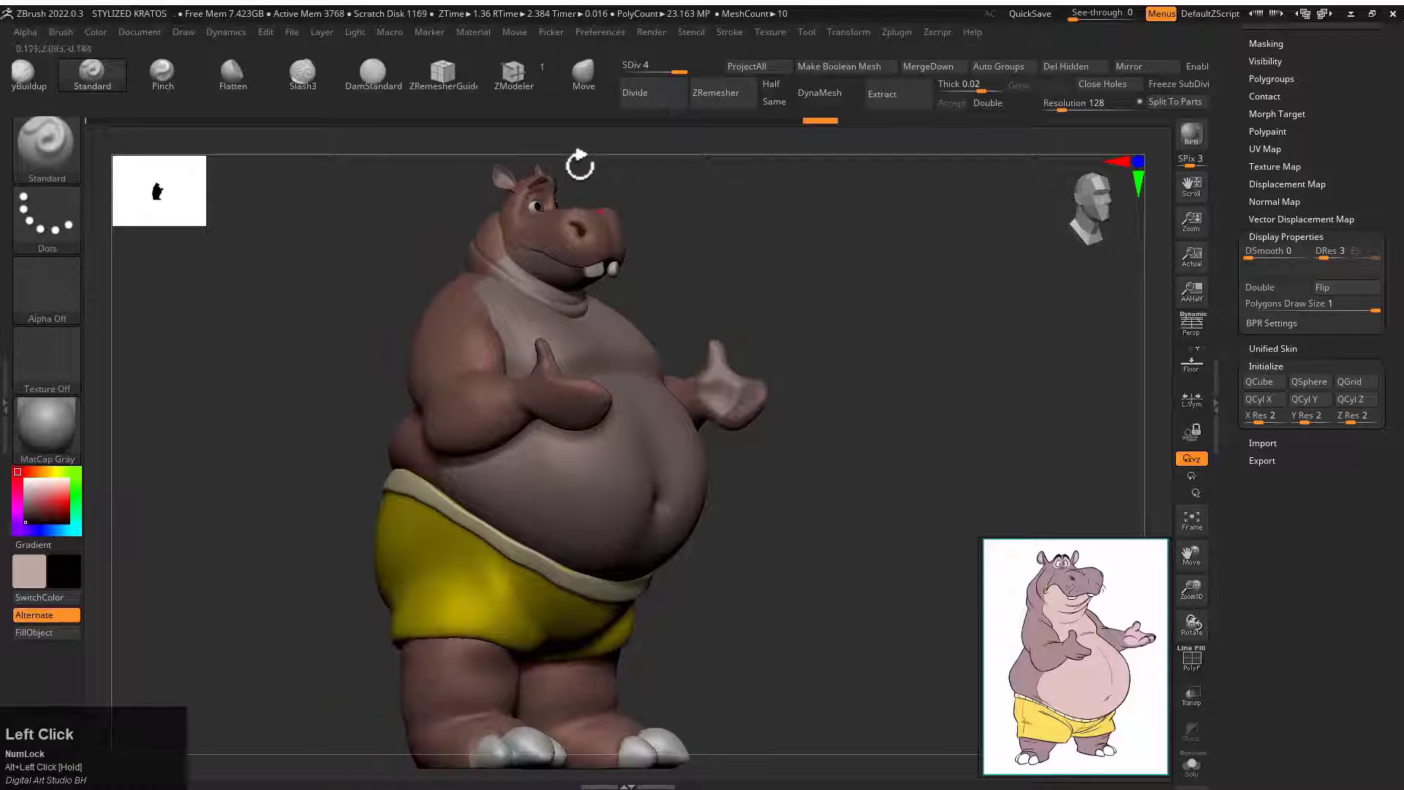
key("ctrl+z")
Switch to the Move brush, enlarge its draw size and reshape the upper back behind the neck.
left_click_drag(451, 223, 500, 223)
key("s")
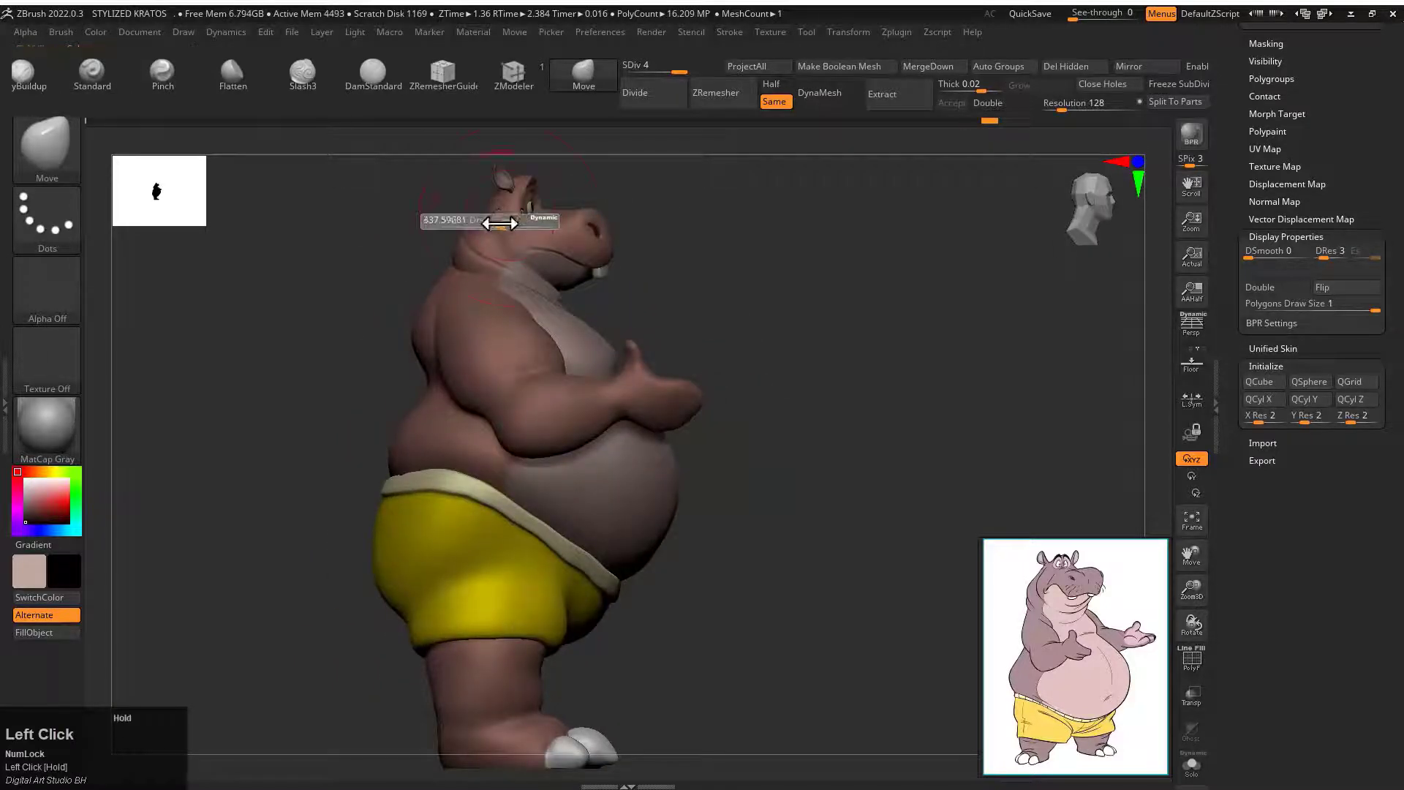
left_click_drag(458, 280, 622, 228)
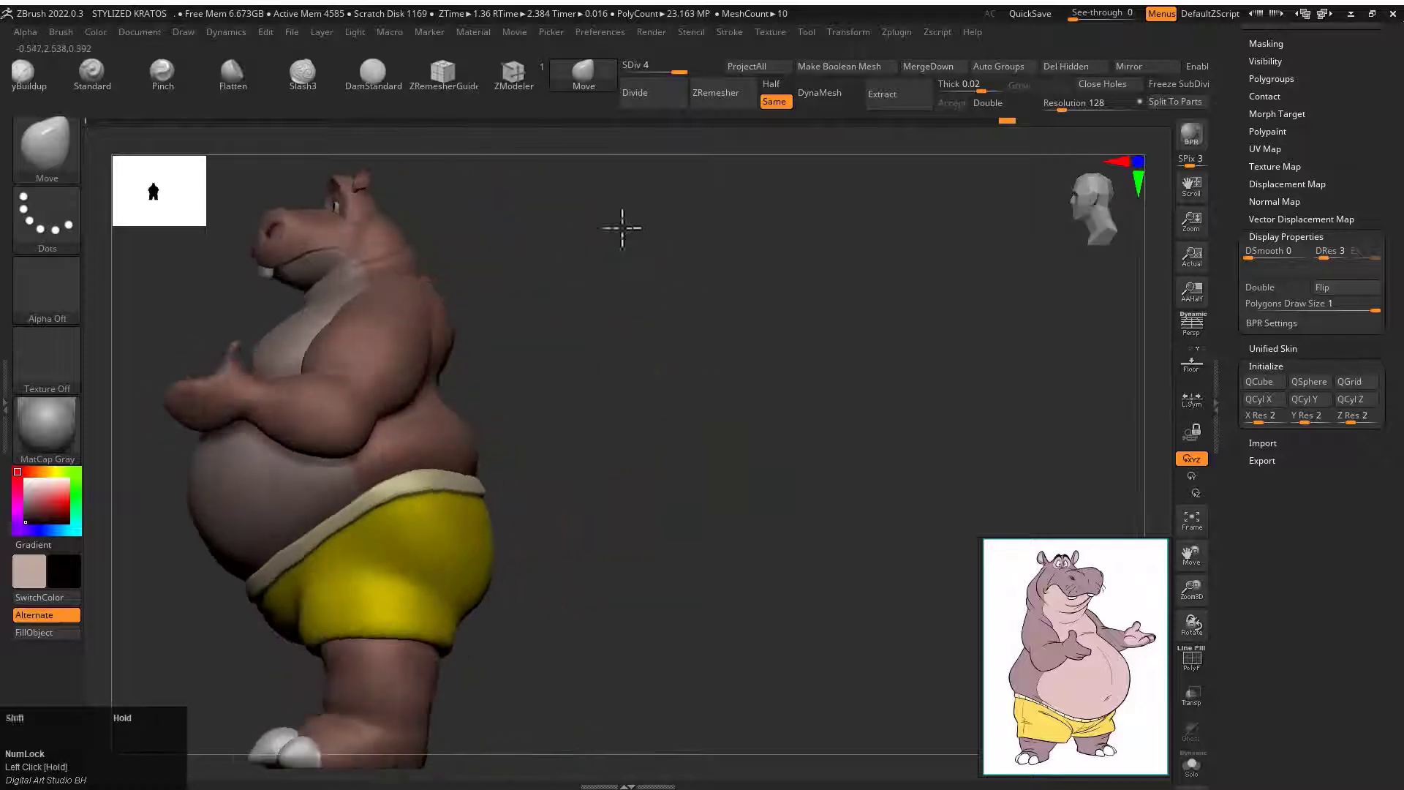
left_click_drag(500, 268, 611, 314)
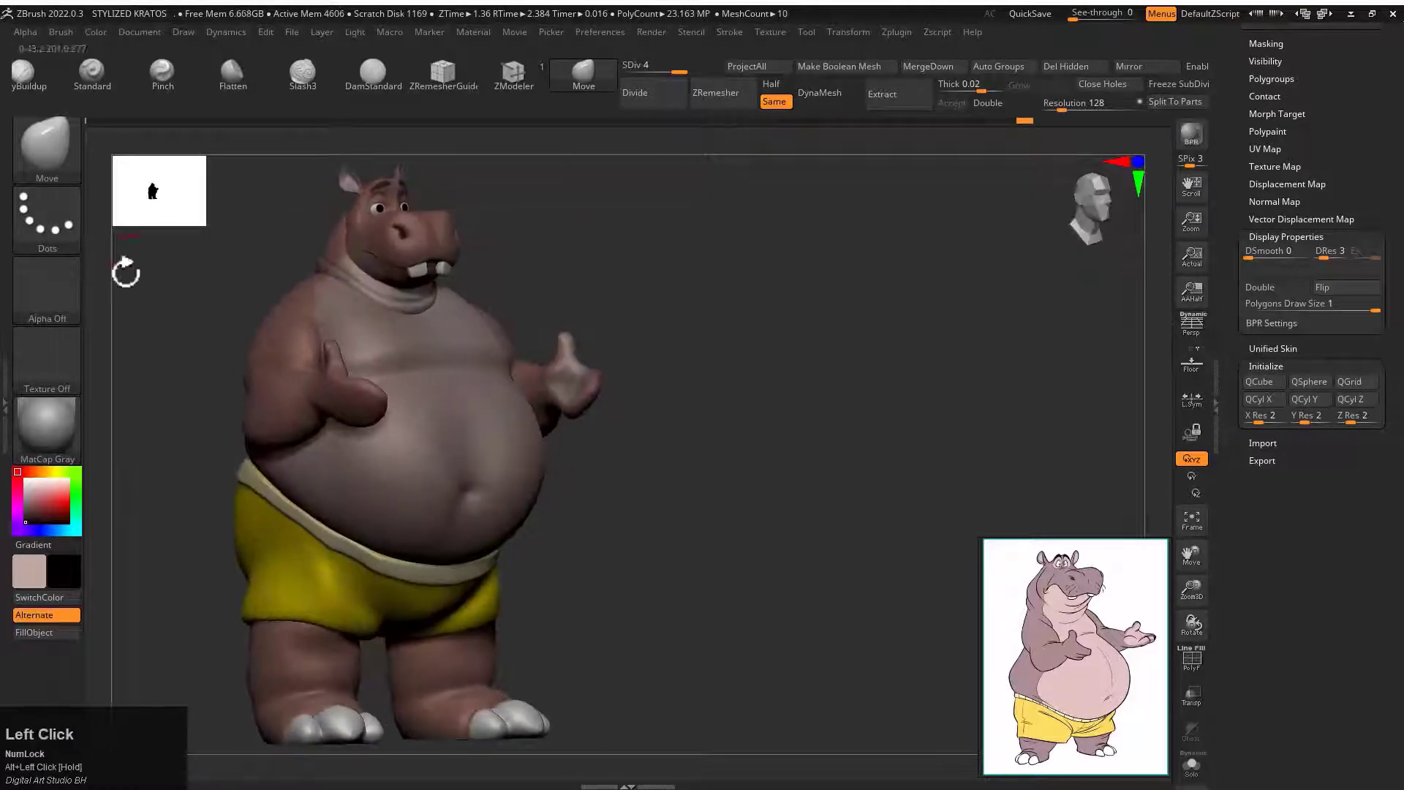